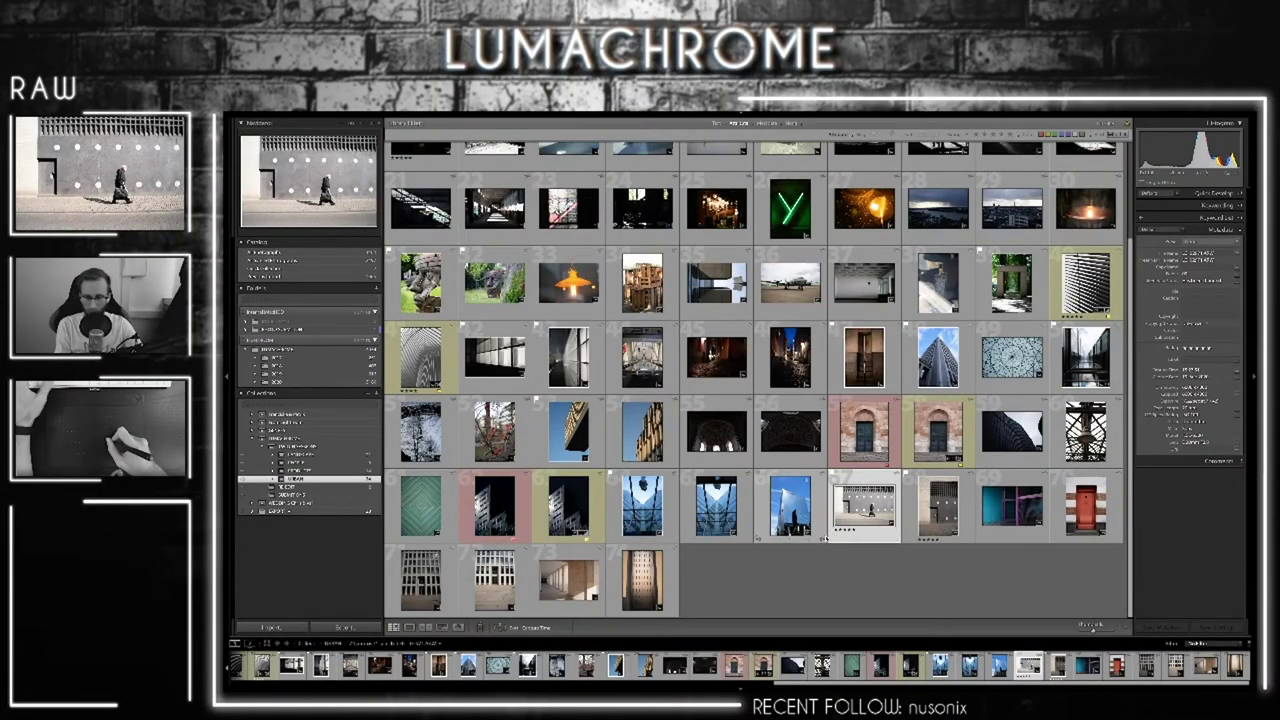
Switch the selected dotted-wall street photo from the Library into the Develop module
key("d")
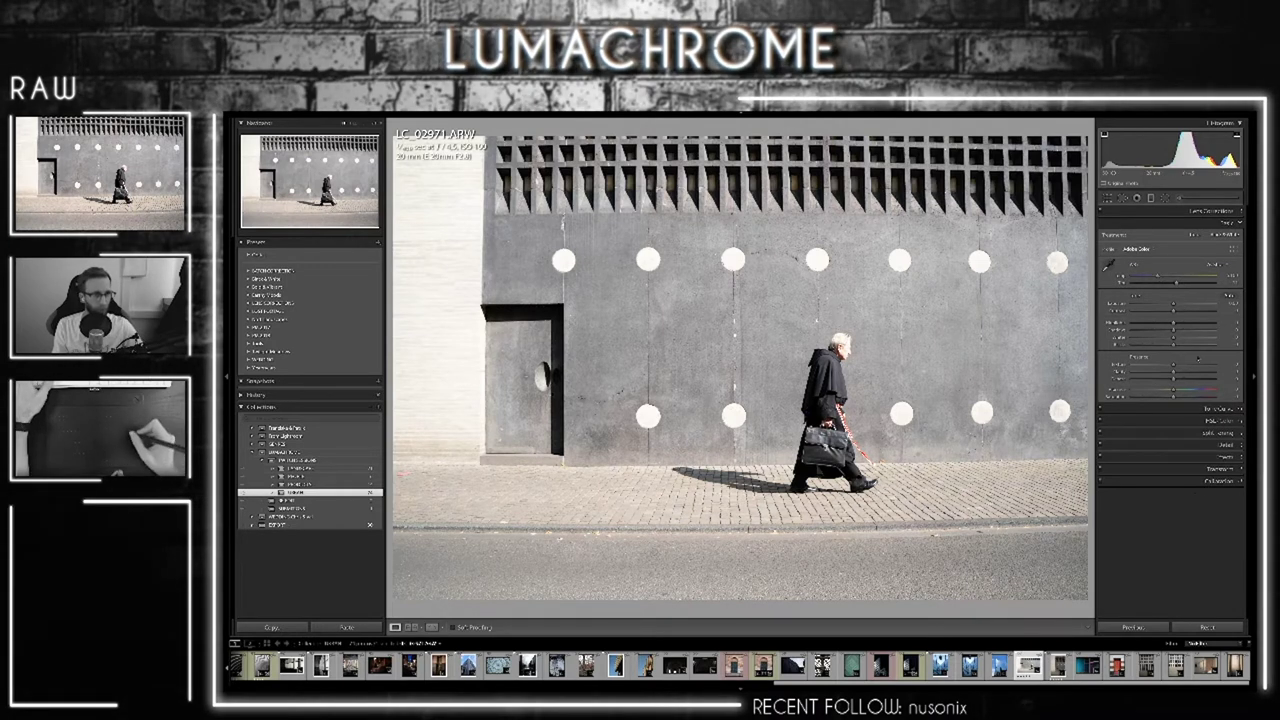
Turn on Enable Profile Corrections in the Lens Corrections panel, then collapse it
left_click(1209, 211)
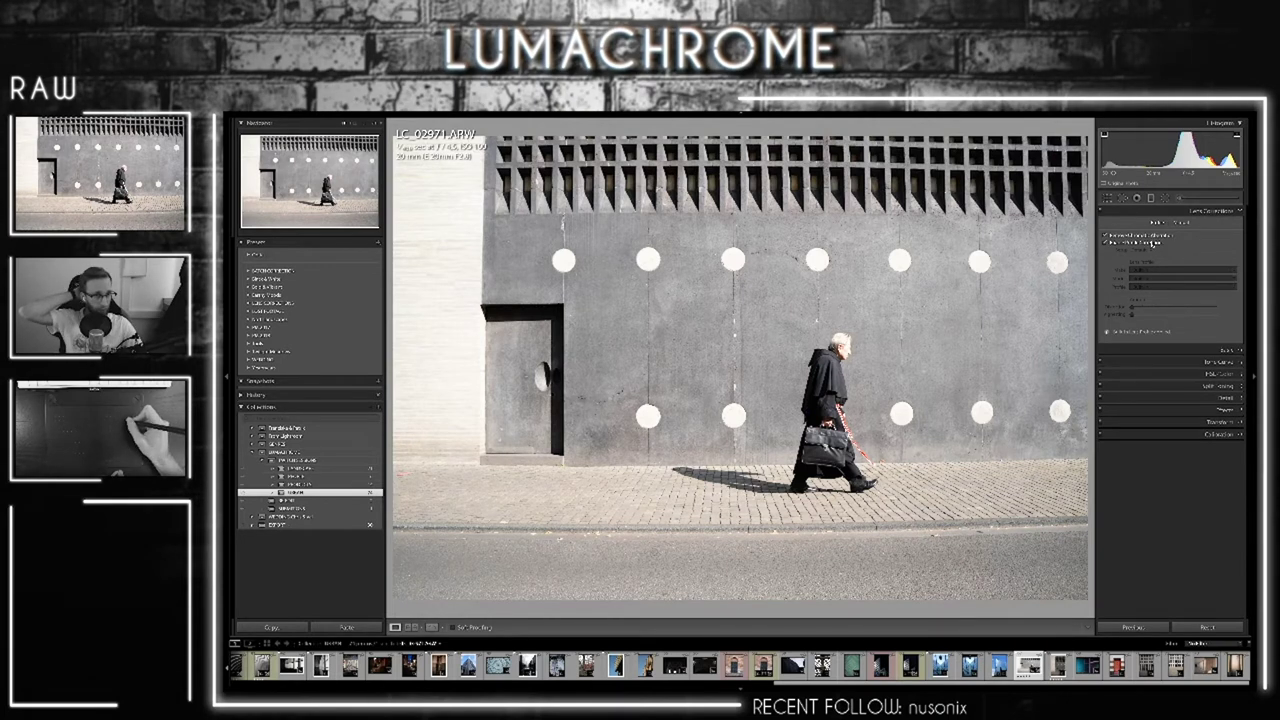
left_click(1150, 243)
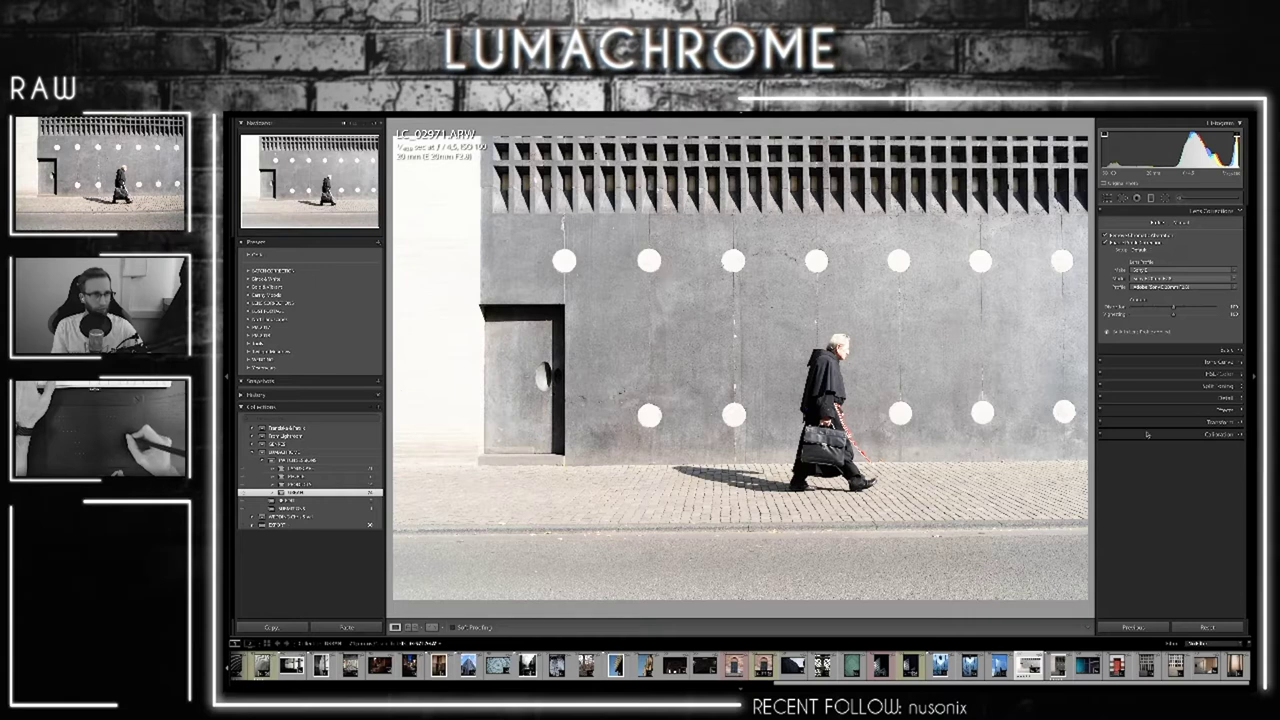
left_click(1211, 212)
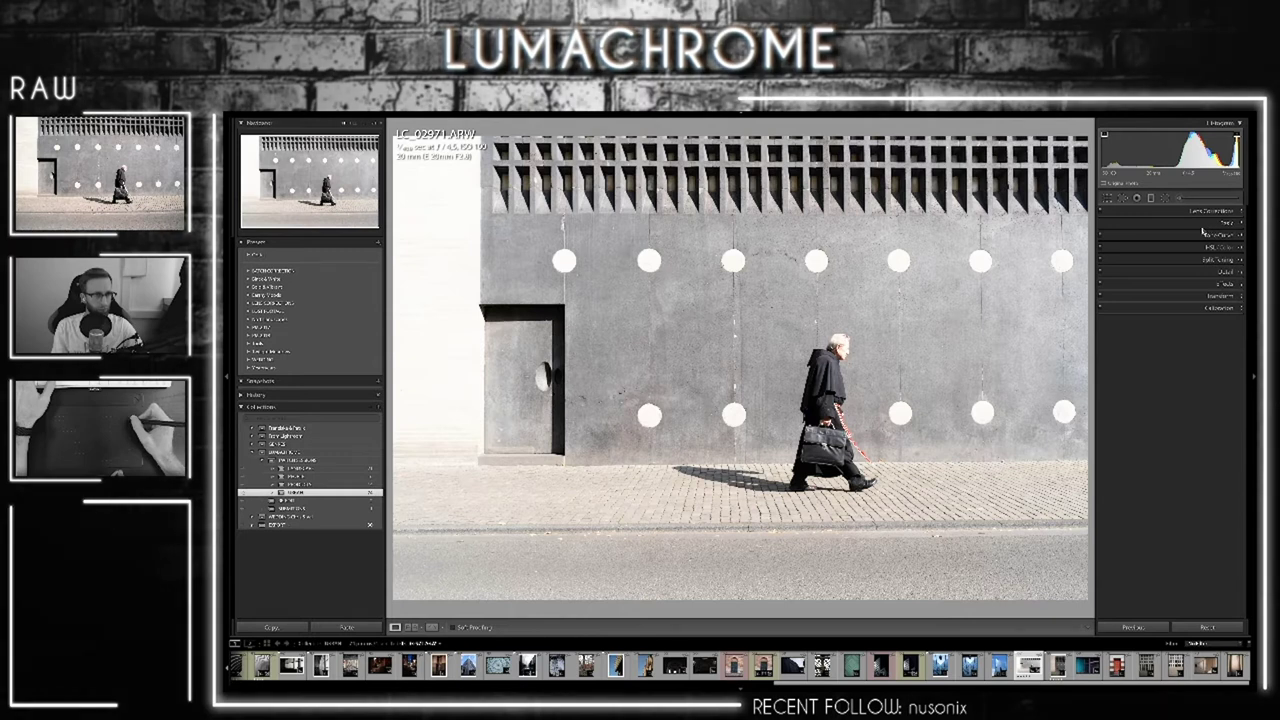
Apply Auto tone in the Basic panel for a darker, more contrasty wall
left_click(1202, 229)
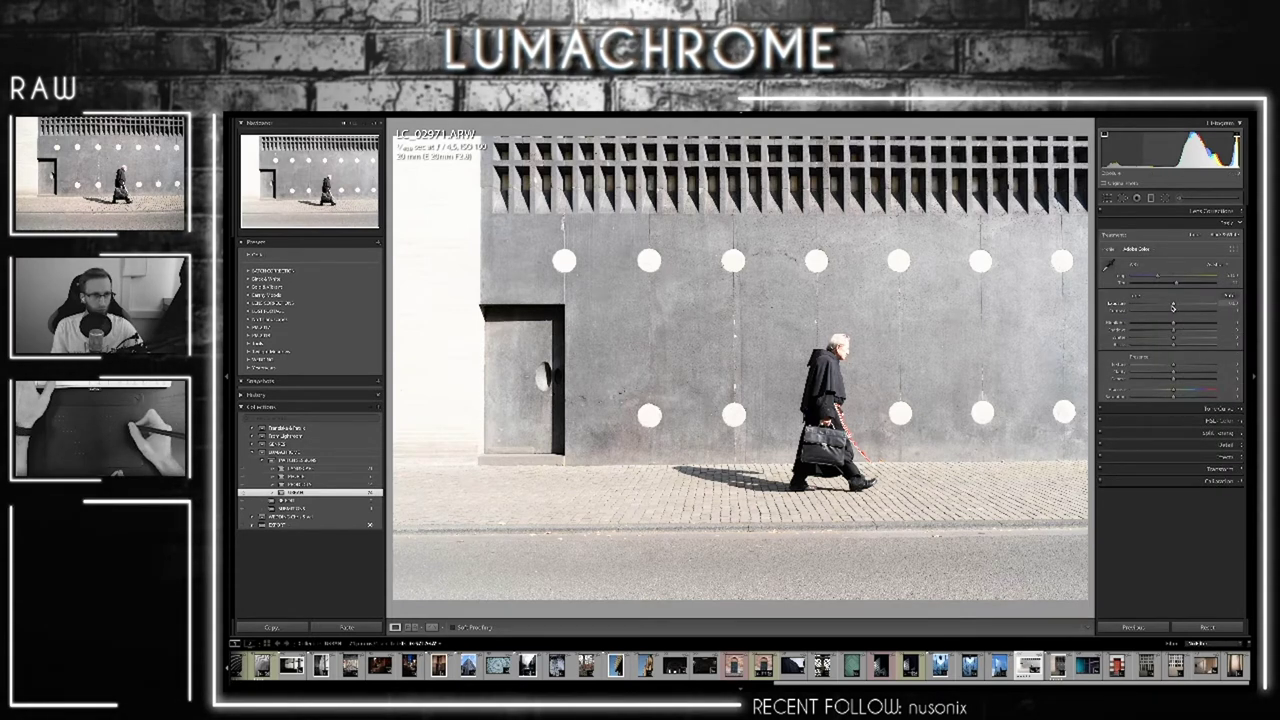
left_click(1224, 298)
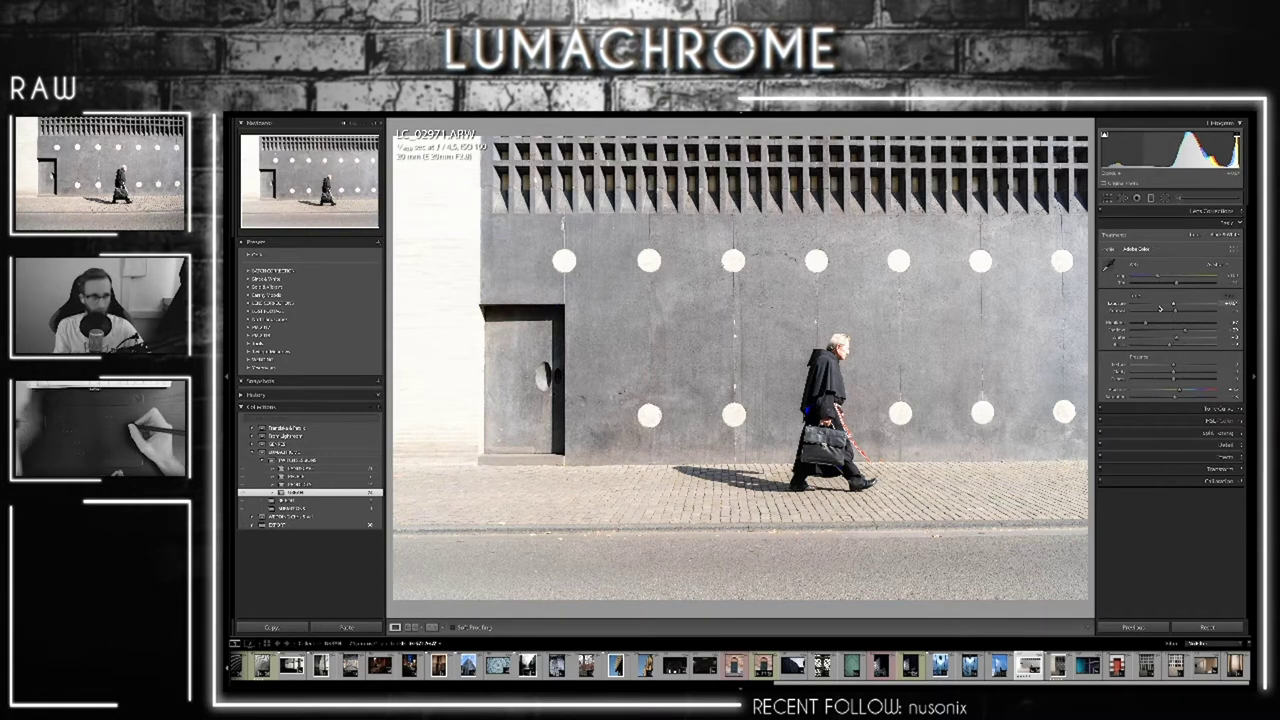
Pull the Blacks slider left with clipping preview until the coat and door edge clip
left_click_drag(1172, 305, 1163, 306)
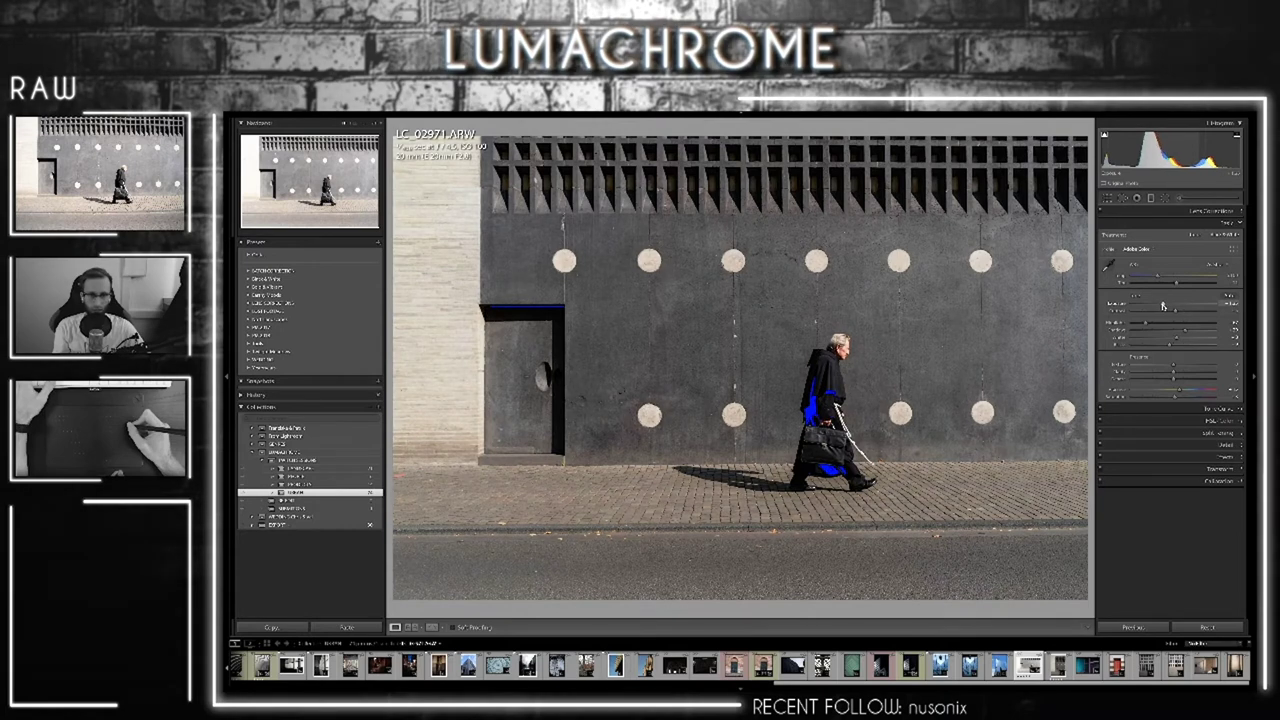
left_click_drag(1163, 306, 1160, 305)
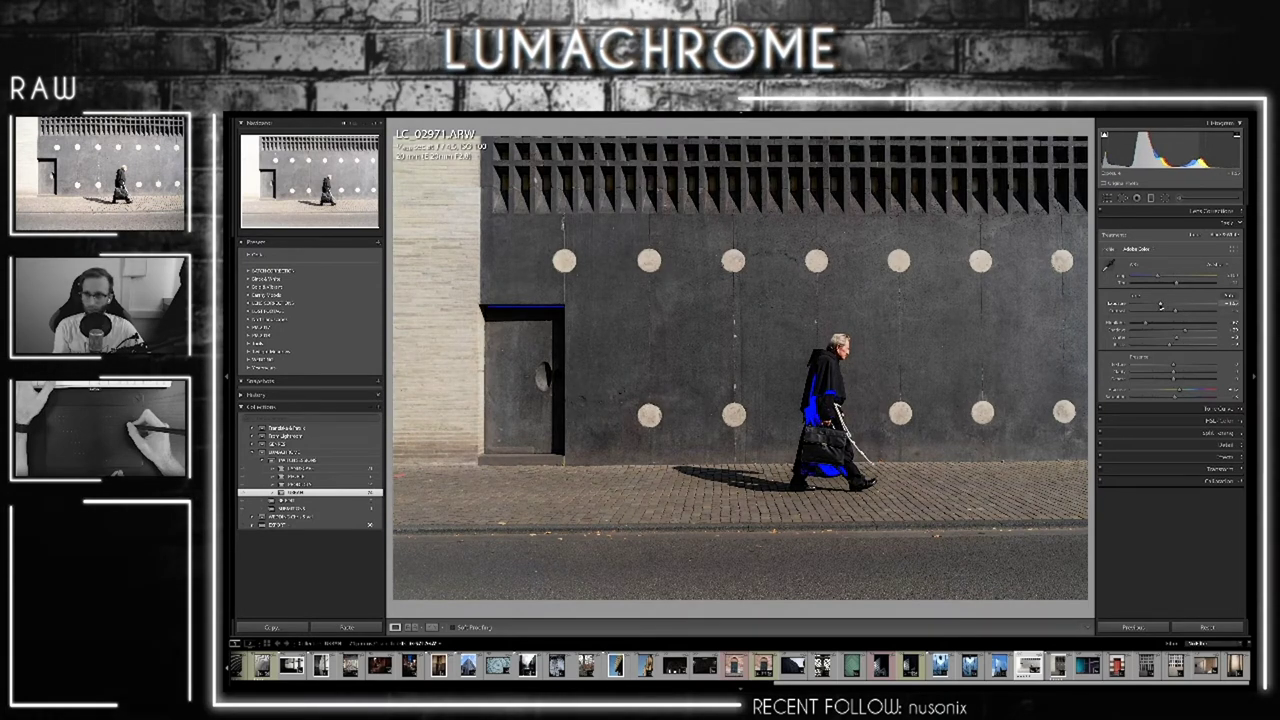
left_click_drag(1160, 306, 1164, 306)
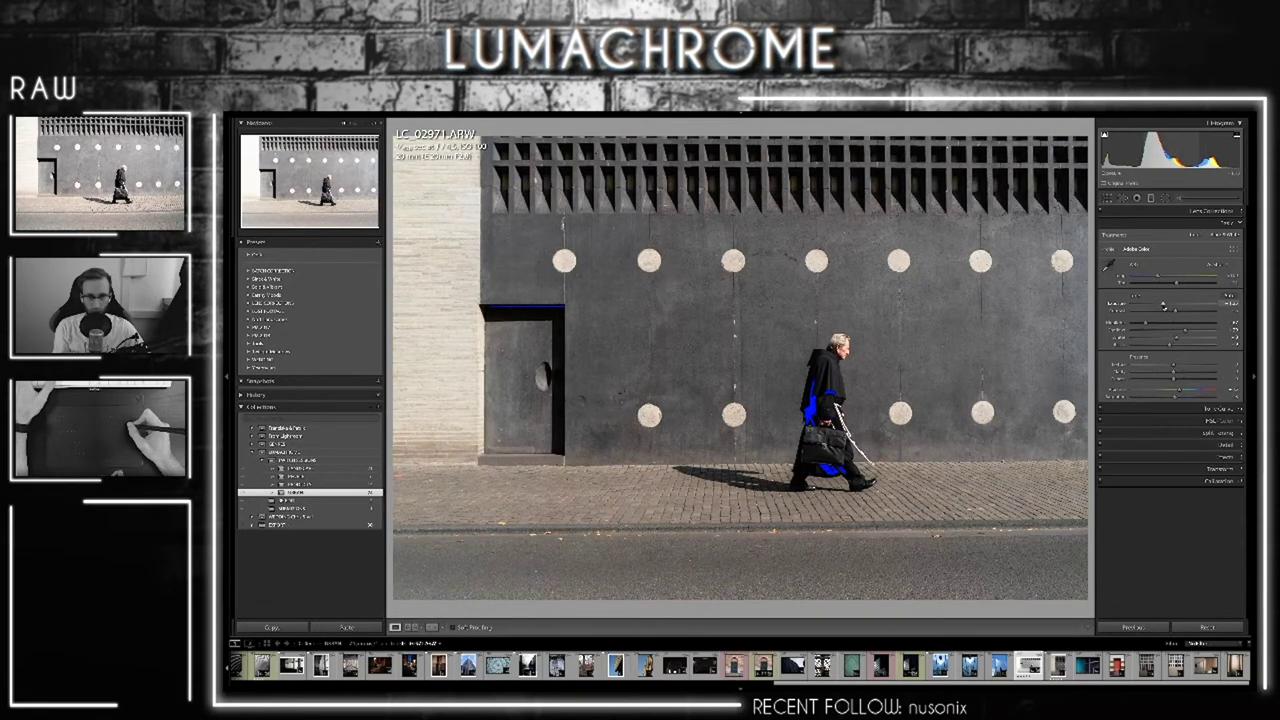
mouse_move(1162, 306)
left_mouse_down()
mouse_move(1129, 309)
mouse_move(1191, 306)
mouse_move(1175, 305)
left_mouse_up()
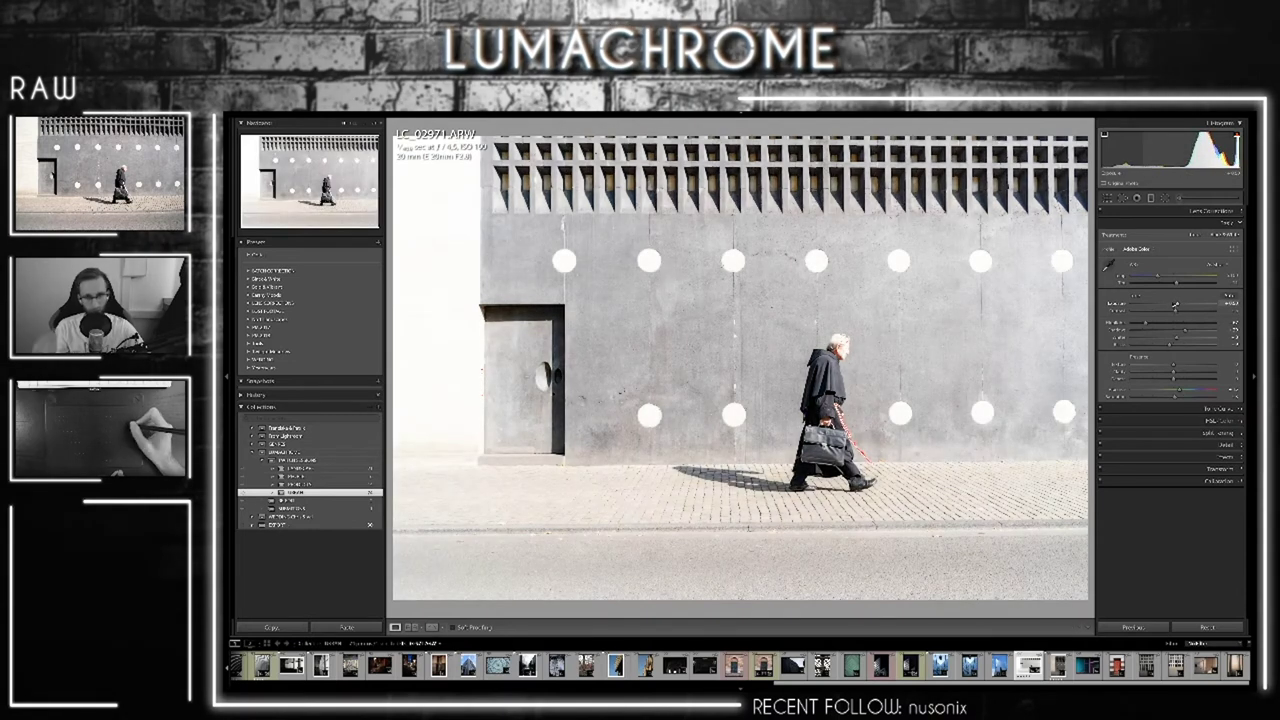
left_click_drag(1174, 305, 1160, 304)
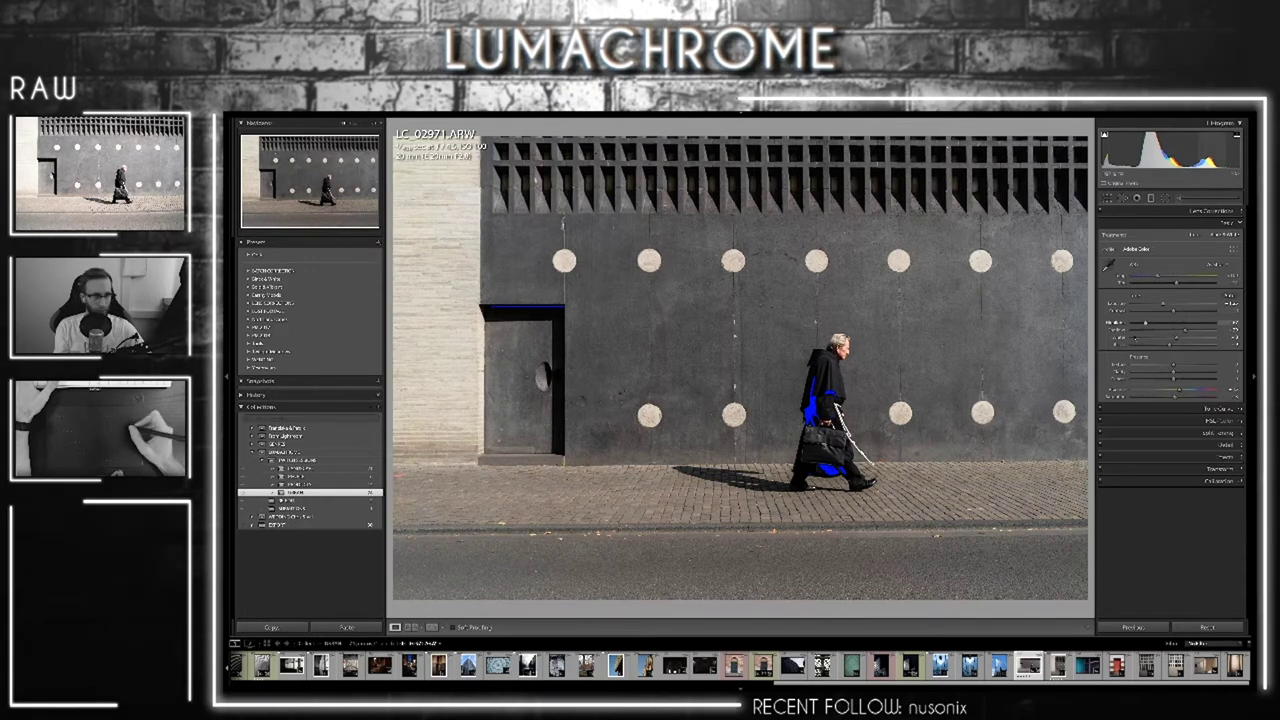
Nudge Blacks right to reduce clipping above the door and show the Tone Curve panel
left_click_drag(1146, 323, 1186, 331)
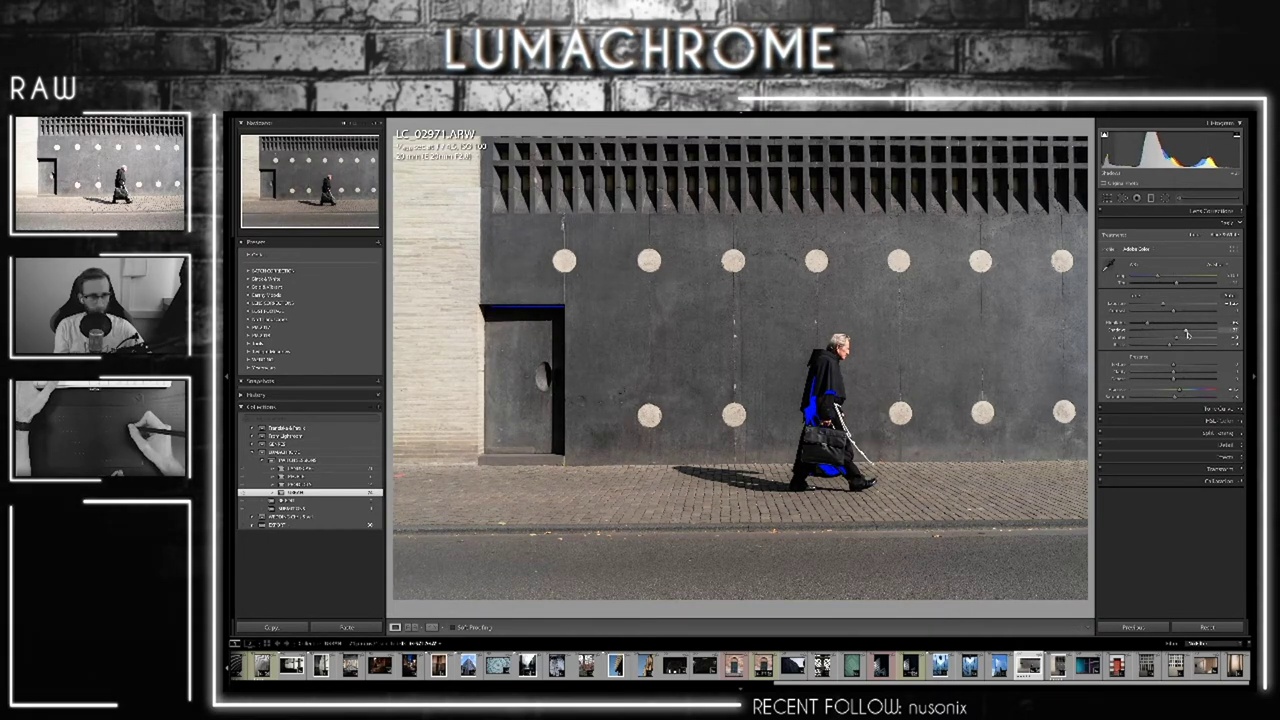
mouse_move(1180, 335)
left_mouse_down()
mouse_move(1157, 342)
mouse_move(1173, 349)
left_mouse_up()
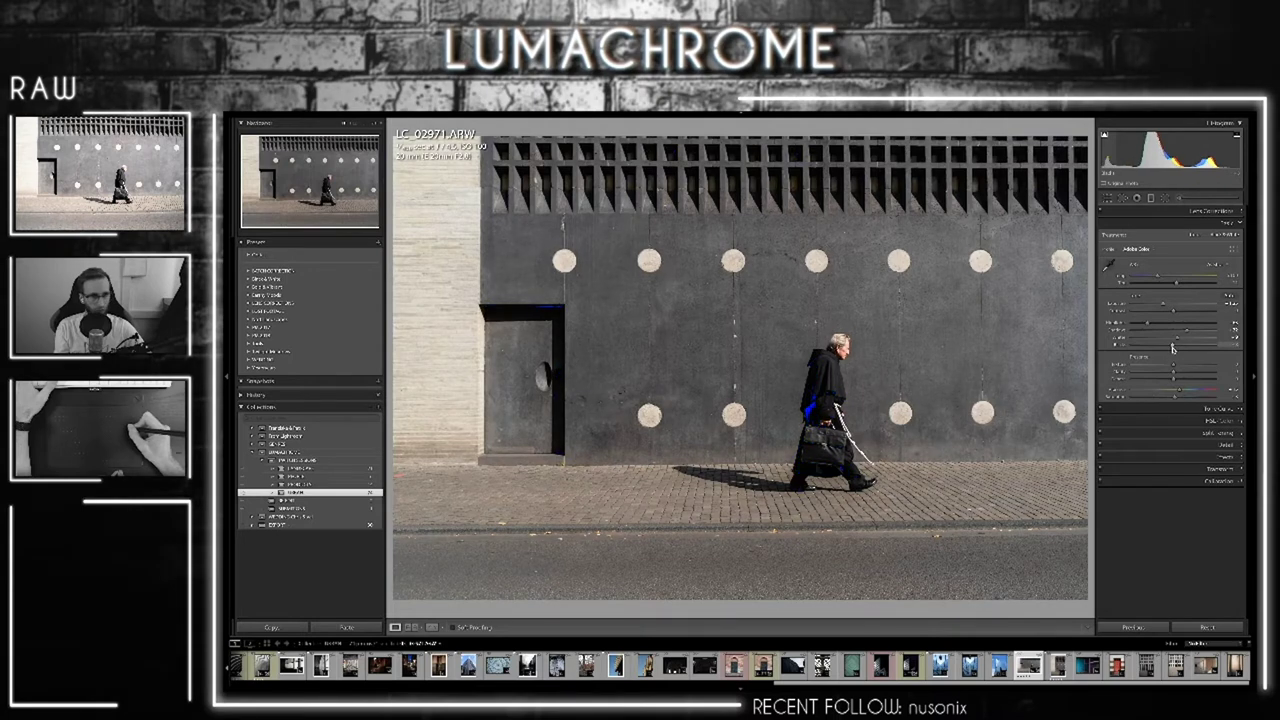
left_click_drag(1172, 349, 1172, 341)
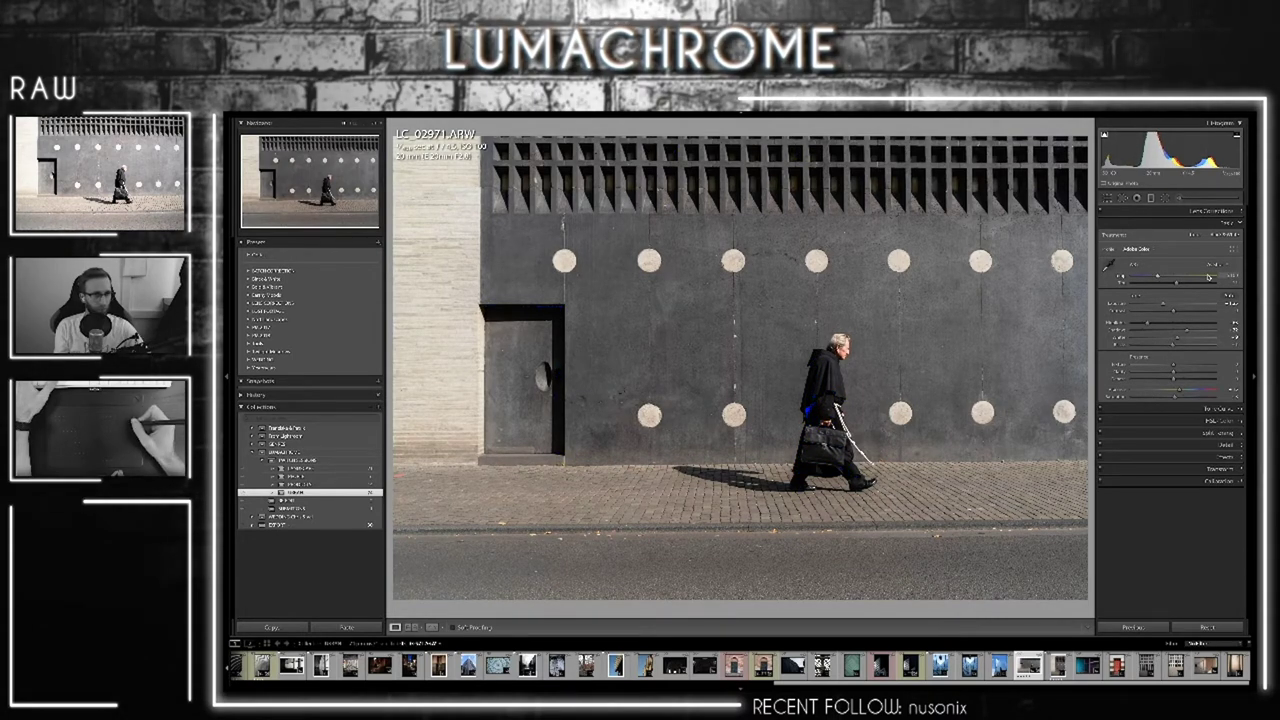
left_click(1197, 410)
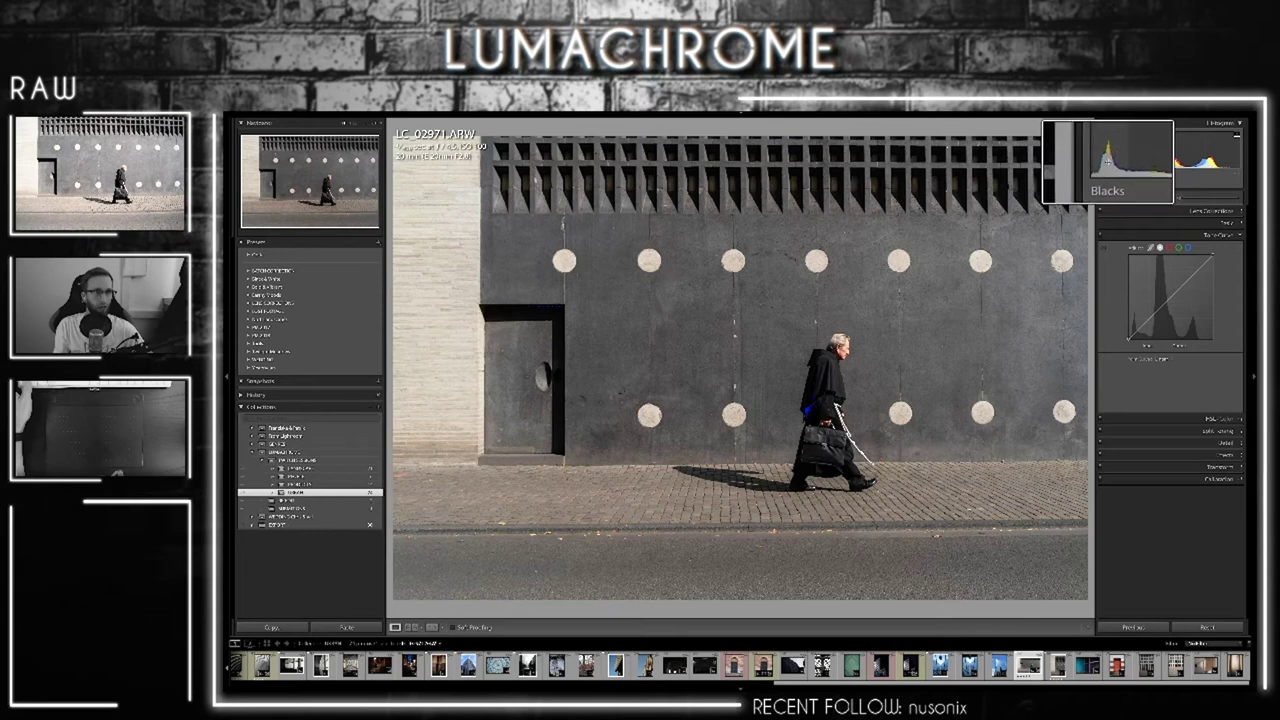
Drag the histogram's Blacks region right until Blacks reads +9
left_click_drag(1110, 170, 1124, 168)
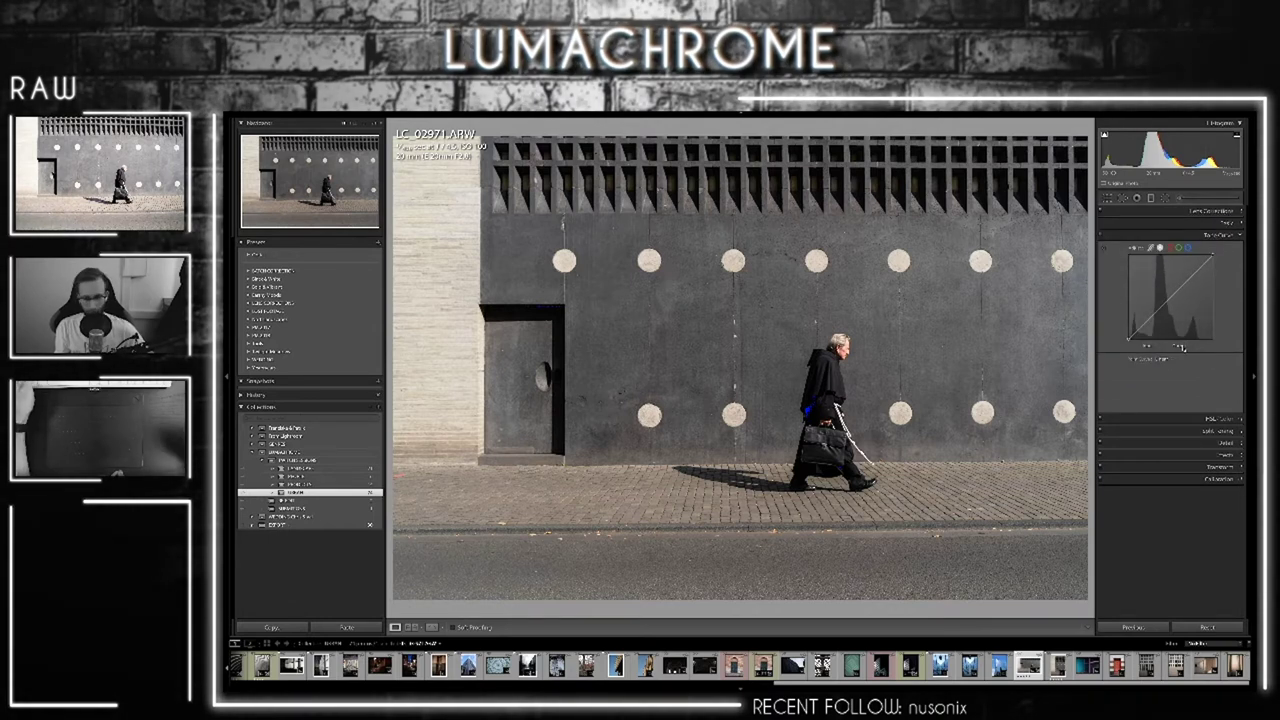
Readjust Blacks in Basic so the coat sits at the clipping edge, then reopen Tone Curve
left_click(1225, 222)
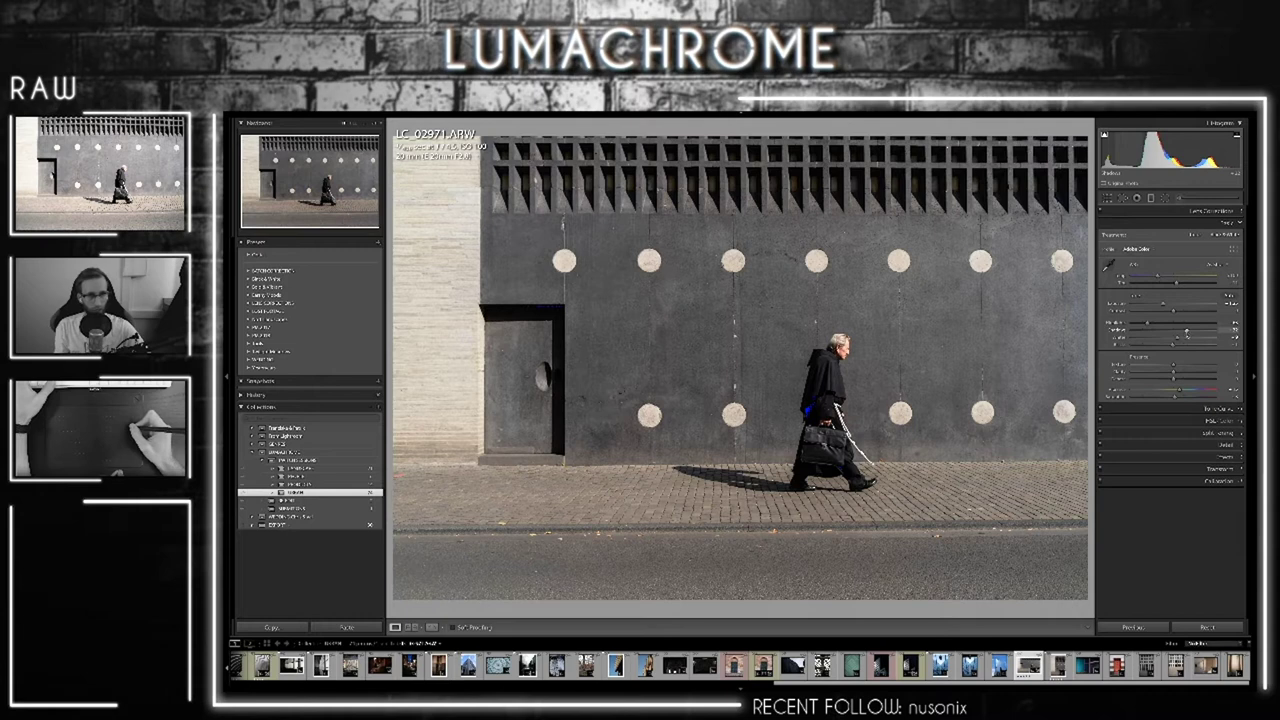
left_click_drag(1175, 336, 1187, 333)
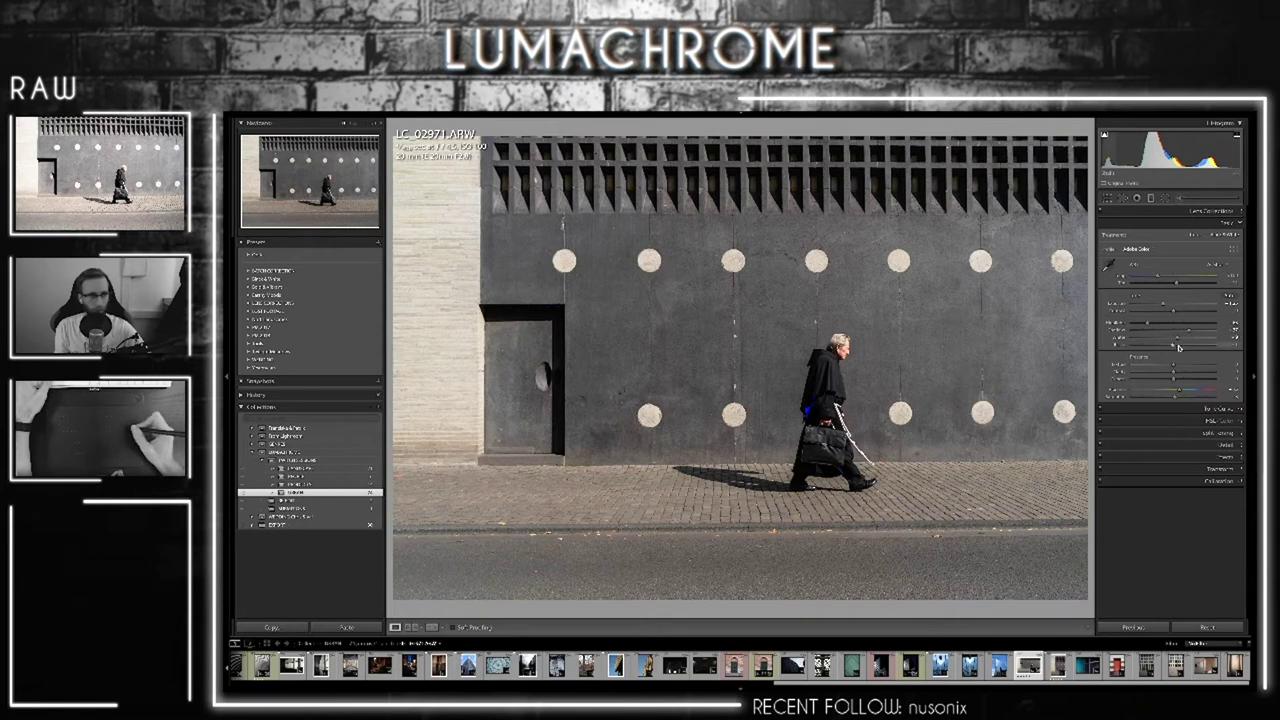
left_click(1216, 410)
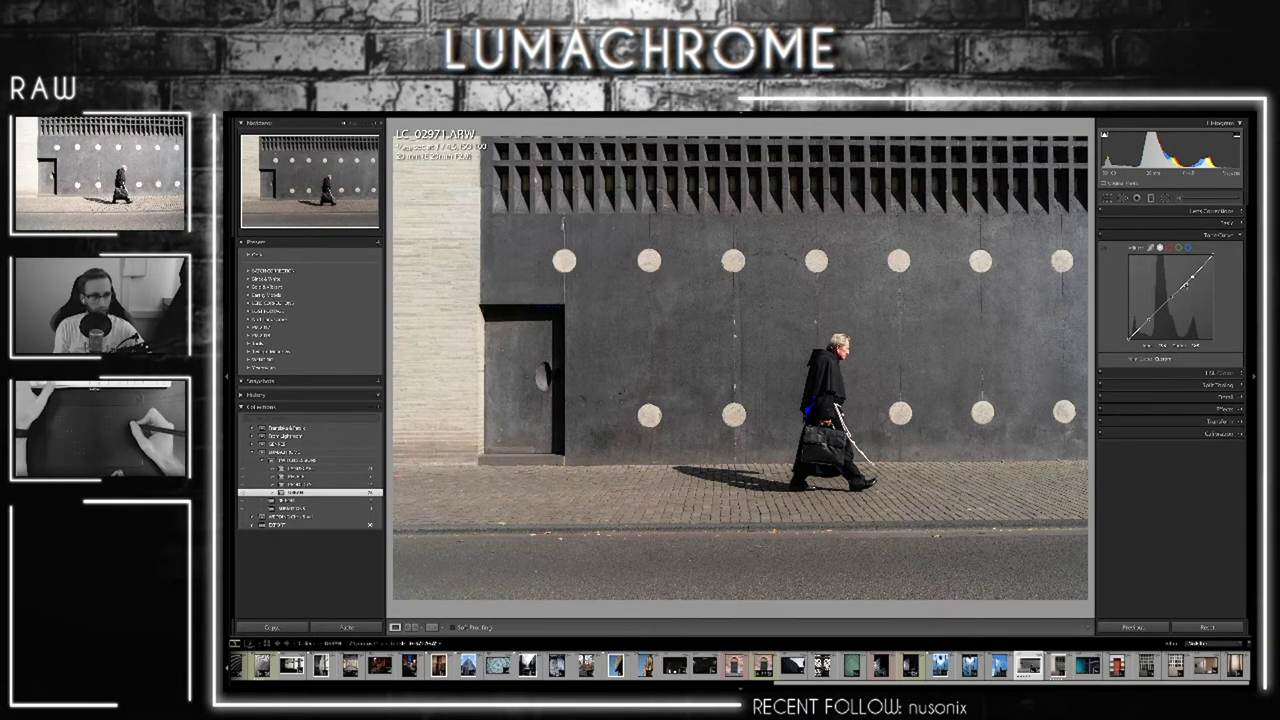
Lower the Point Curve to tone down the bright wall, undoing the overly dark shadow pulls
left_click_drag(1191, 278, 1192, 274)
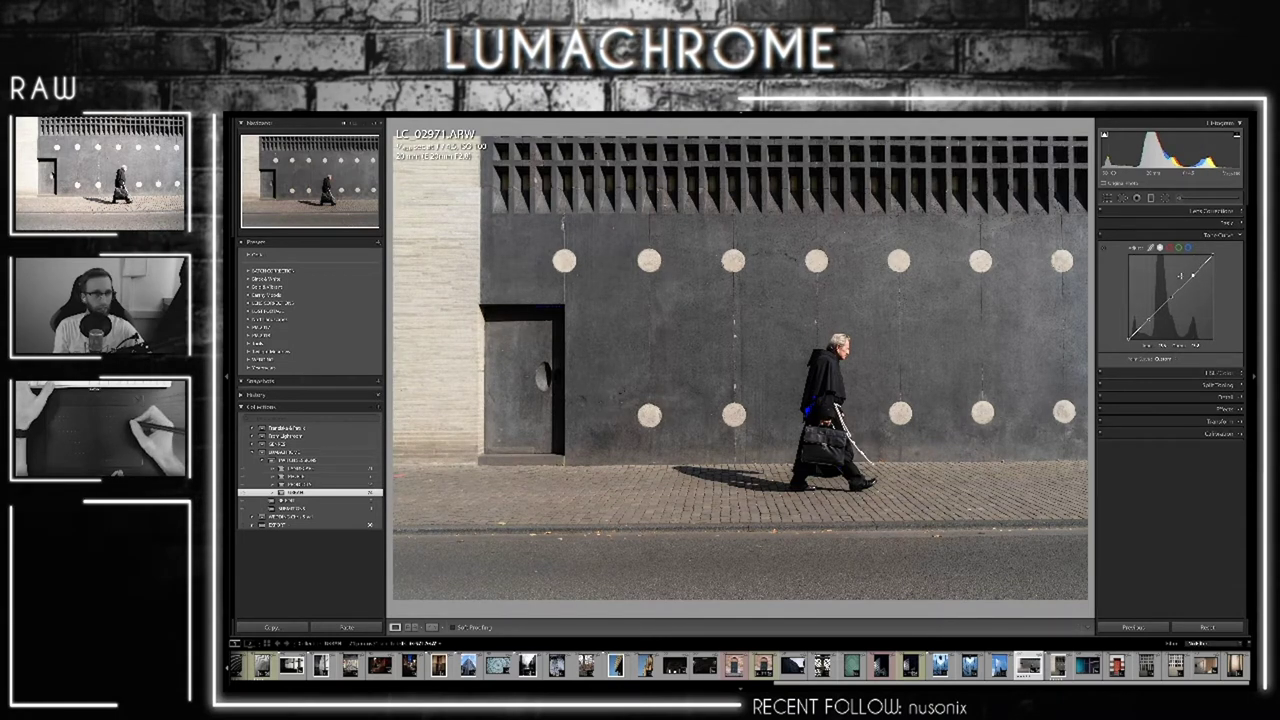
left_click_drag(1190, 276, 1189, 271)
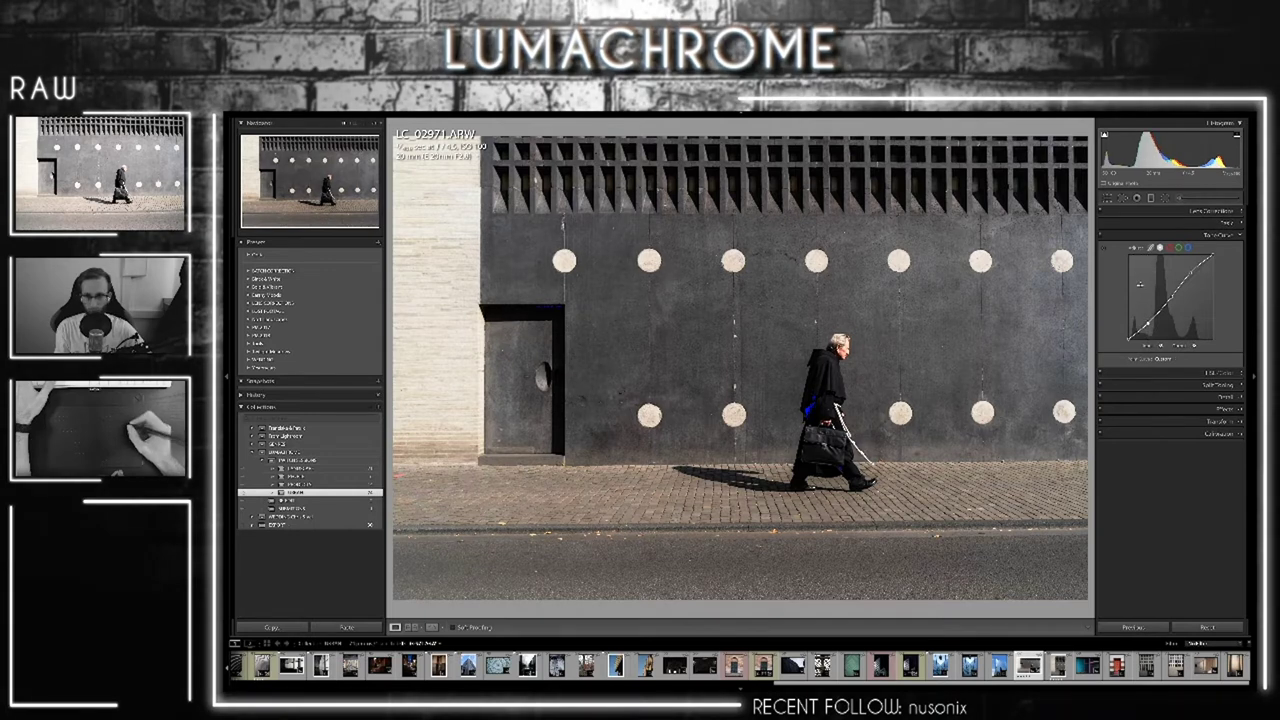
left_click_drag(1148, 325, 1150, 330)
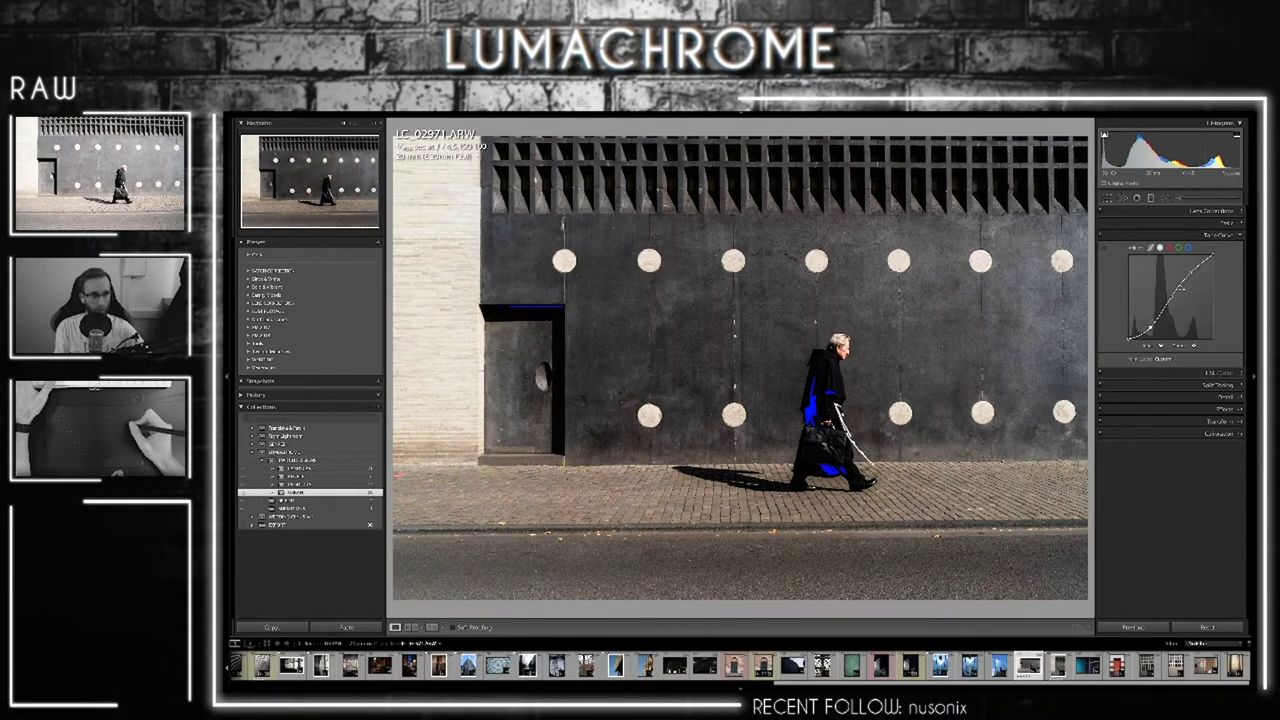
left_click_drag(1191, 272, 1191, 270)
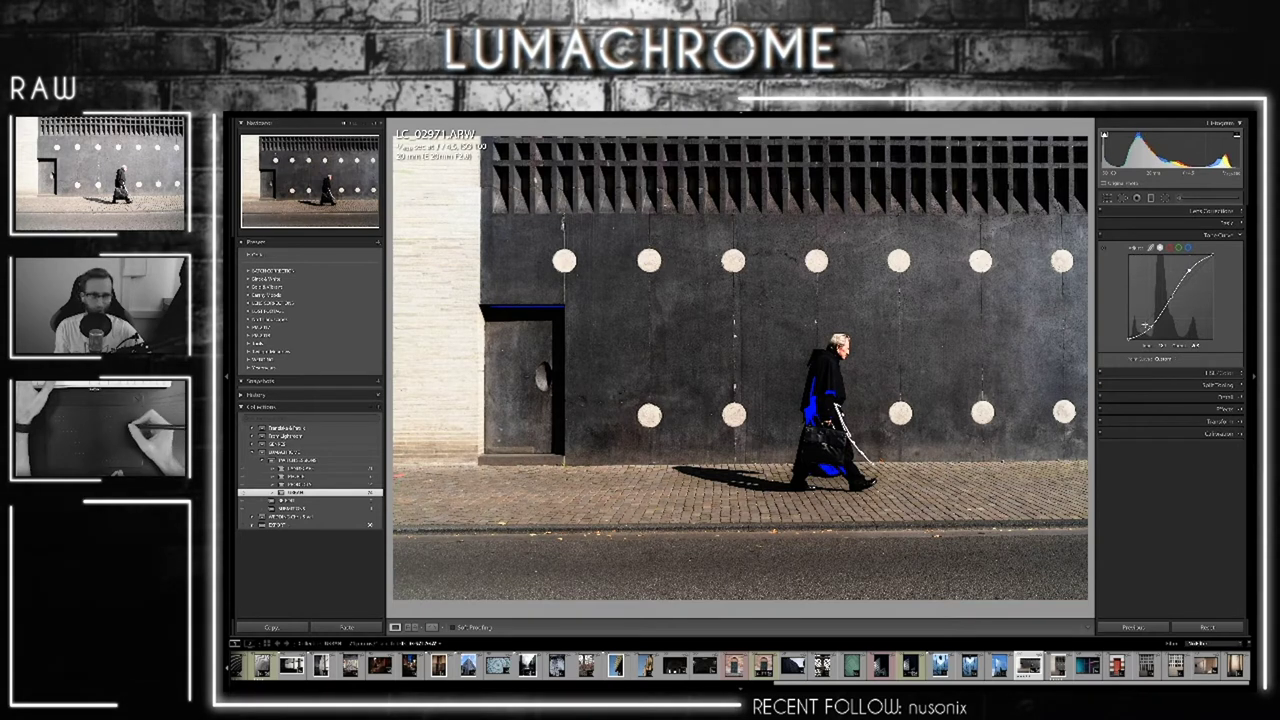
key("ctrl+z")
key("ctrl+z")
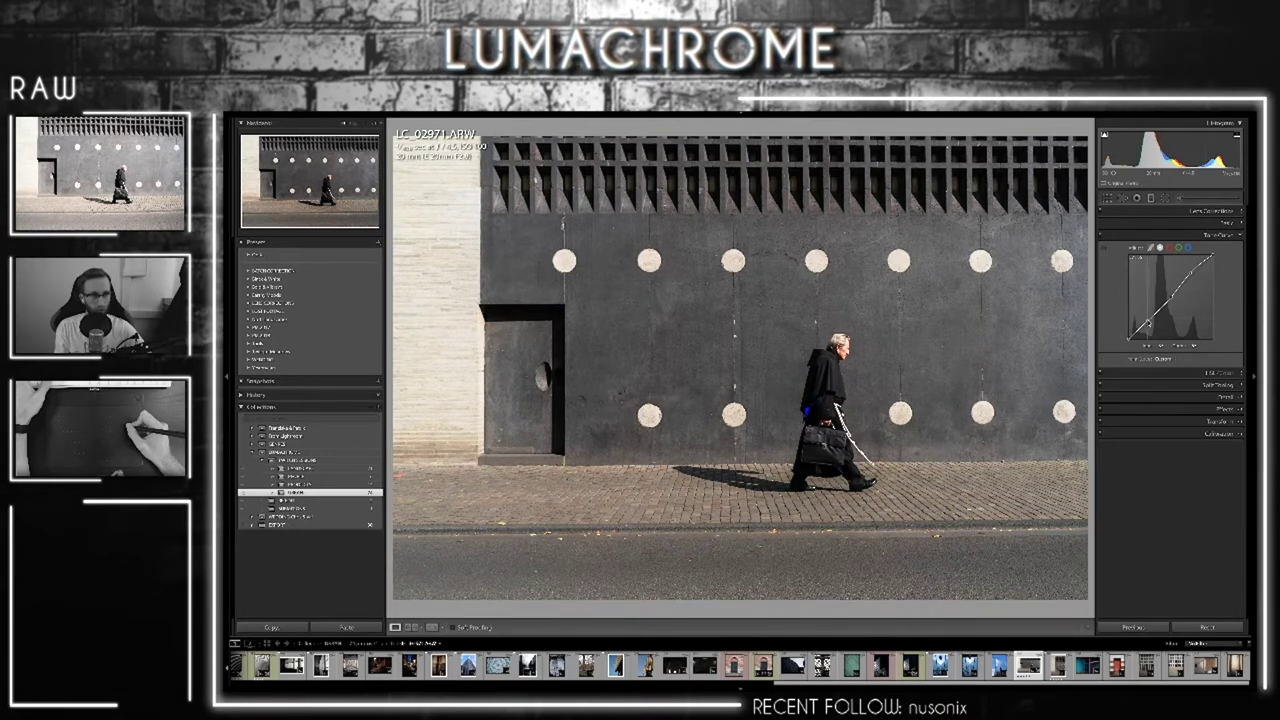
left_click_drag(1150, 314, 1149, 322)
left_click_drag(1186, 276, 1186, 273)
key("ctrl+z")
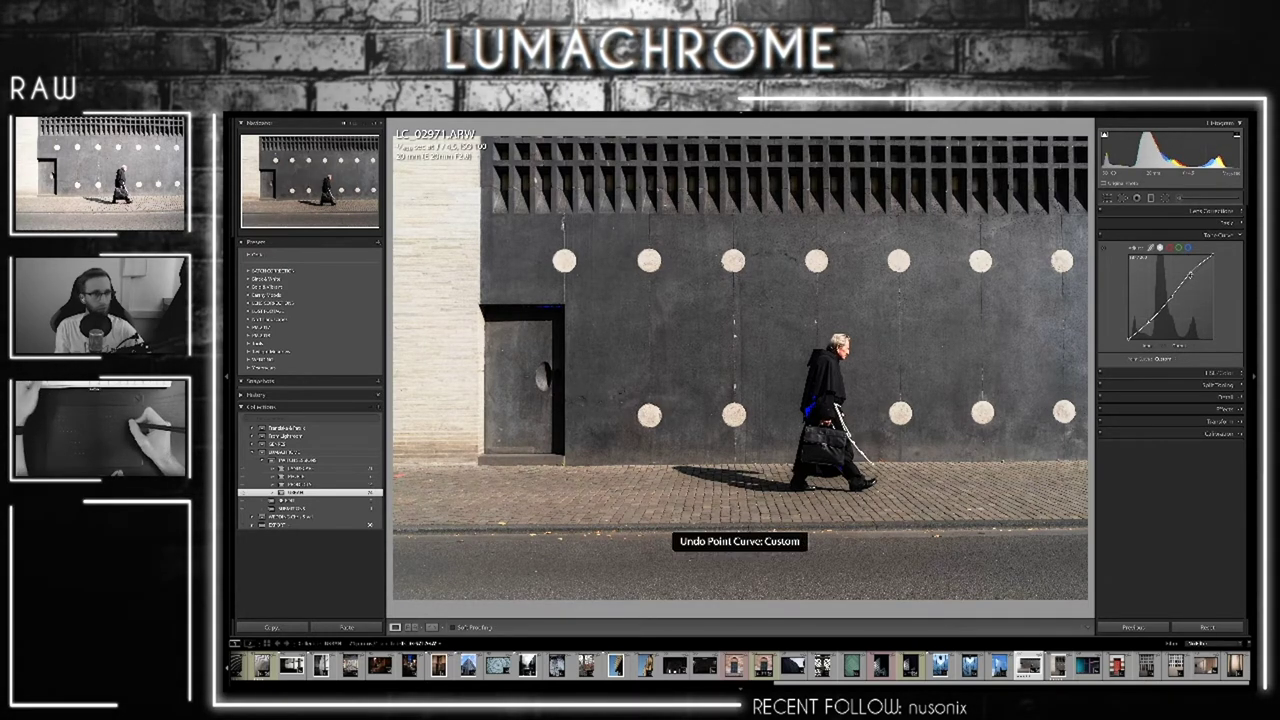
Reposition the lower curve point, then drag the bottom-left black point for deeper shadows
left_click_drag(1189, 276, 1168, 299)
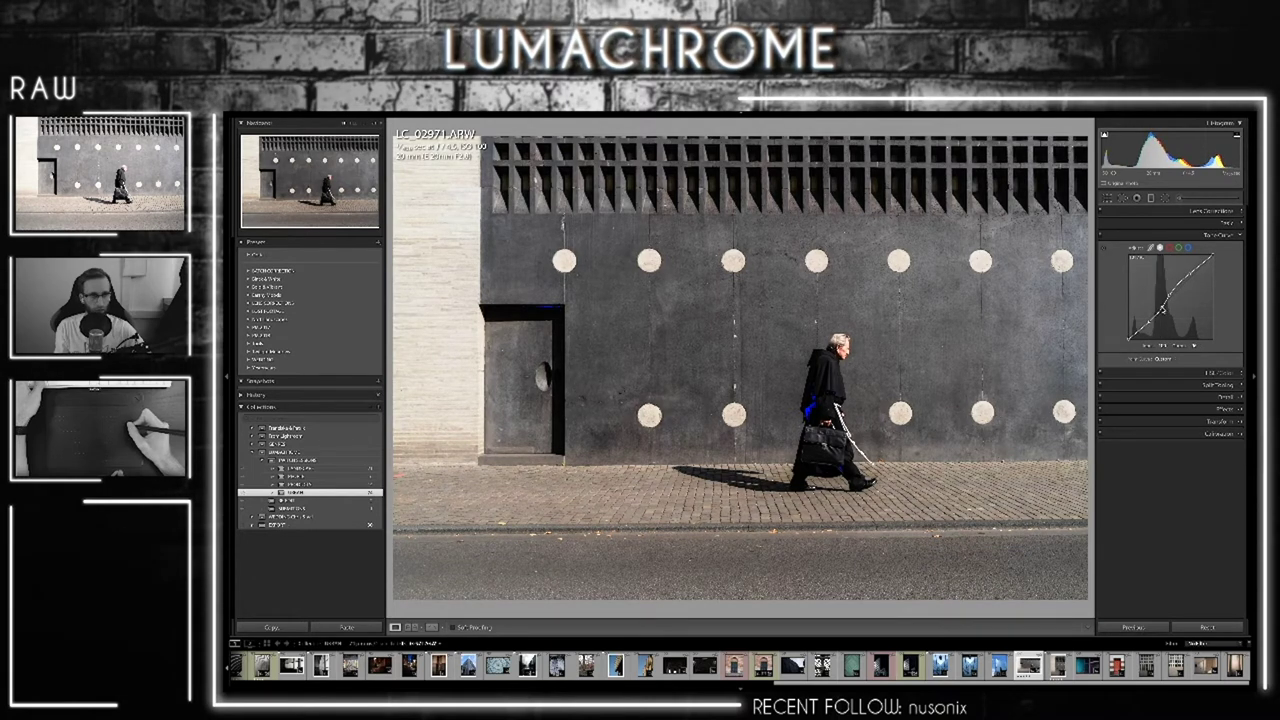
left_click_drag(1162, 309, 1163, 311)
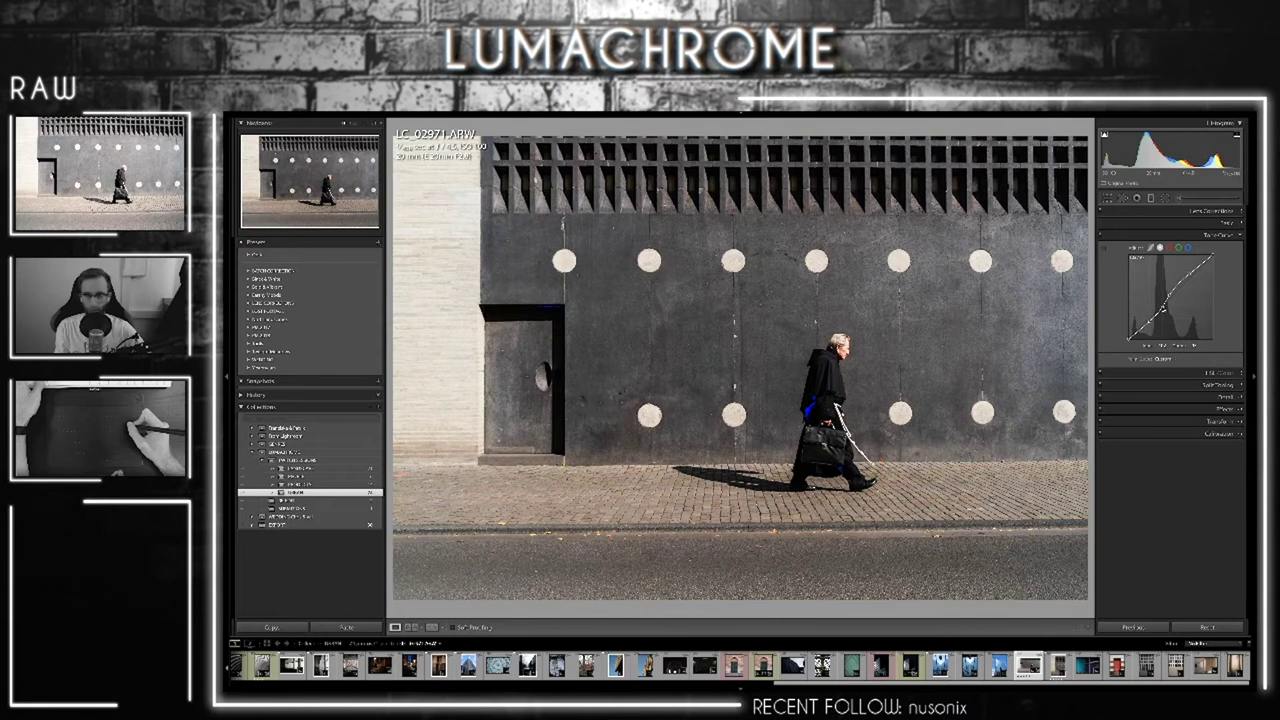
left_click_drag(1163, 311, 1160, 306)
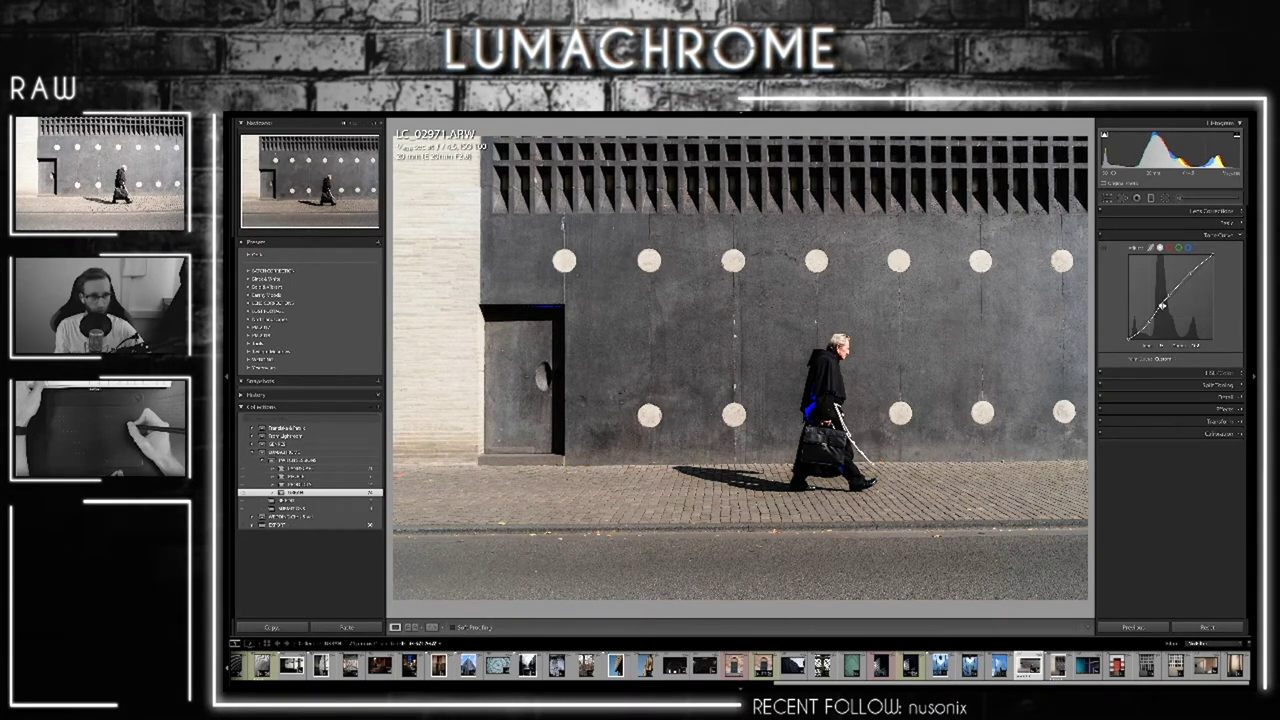
left_click_drag(1160, 306, 1160, 308)
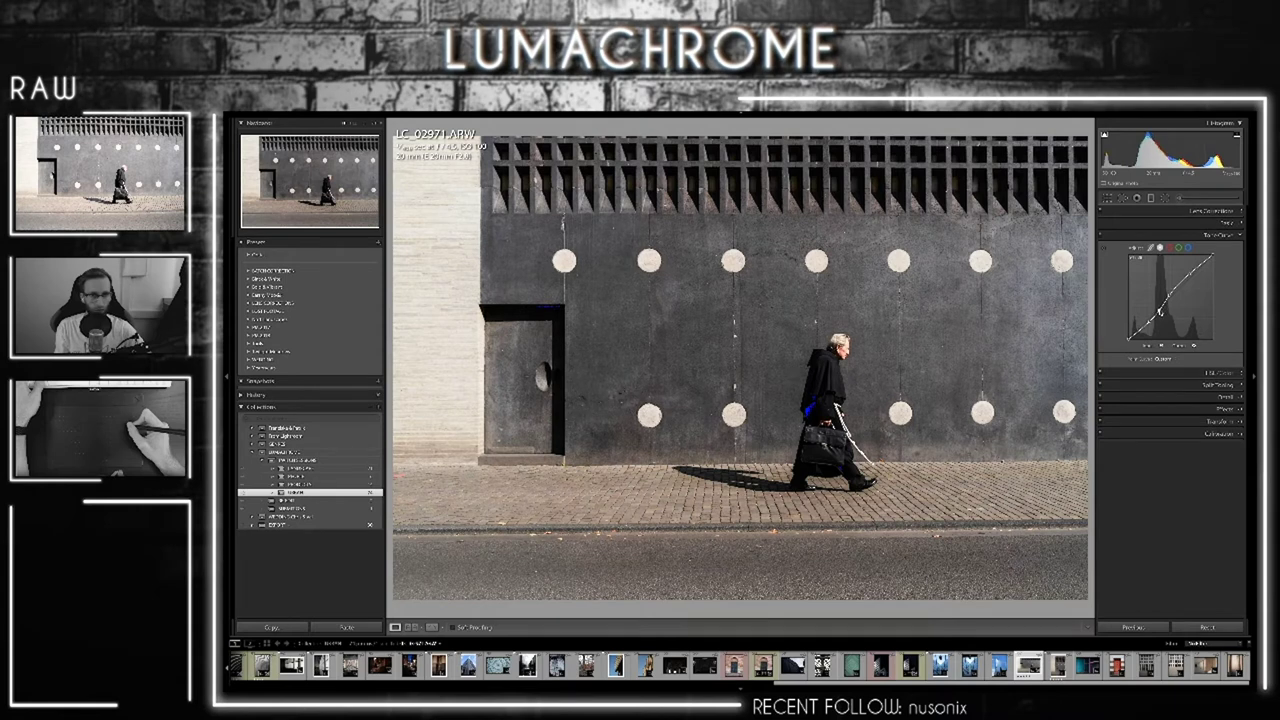
left_click_drag(1161, 312, 1167, 297)
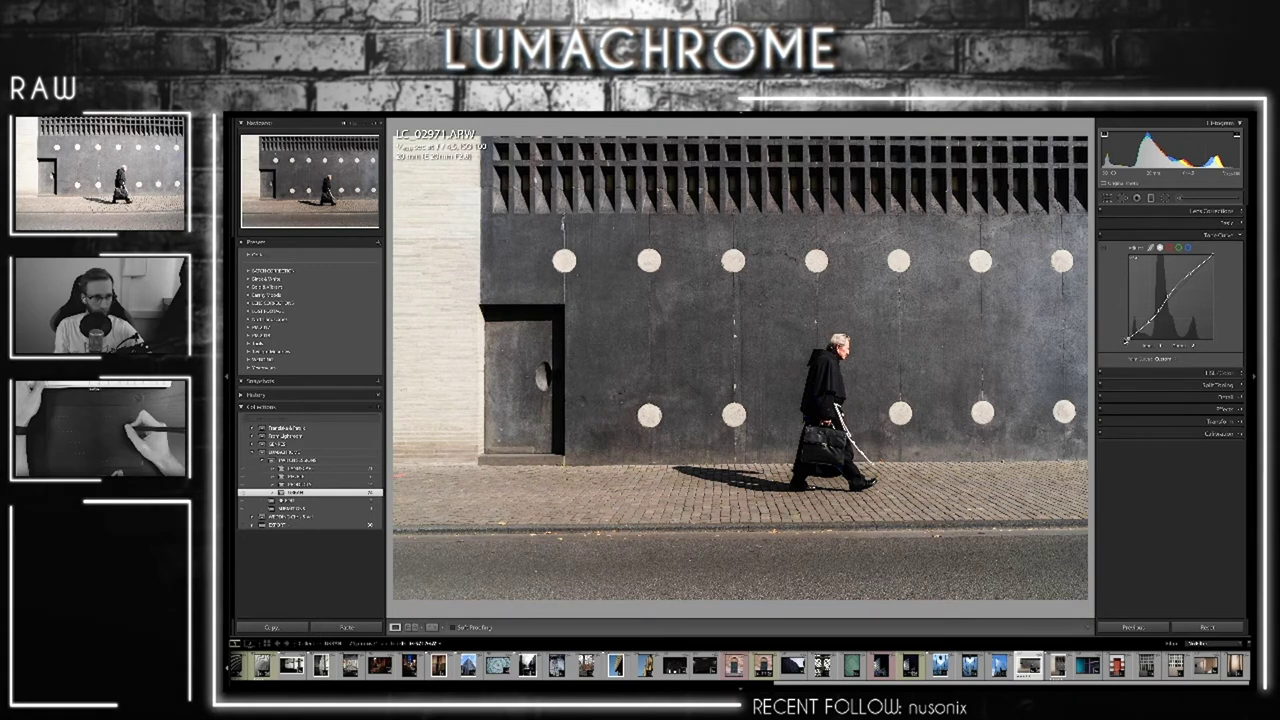
left_click_drag(1122, 337, 1110, 330)
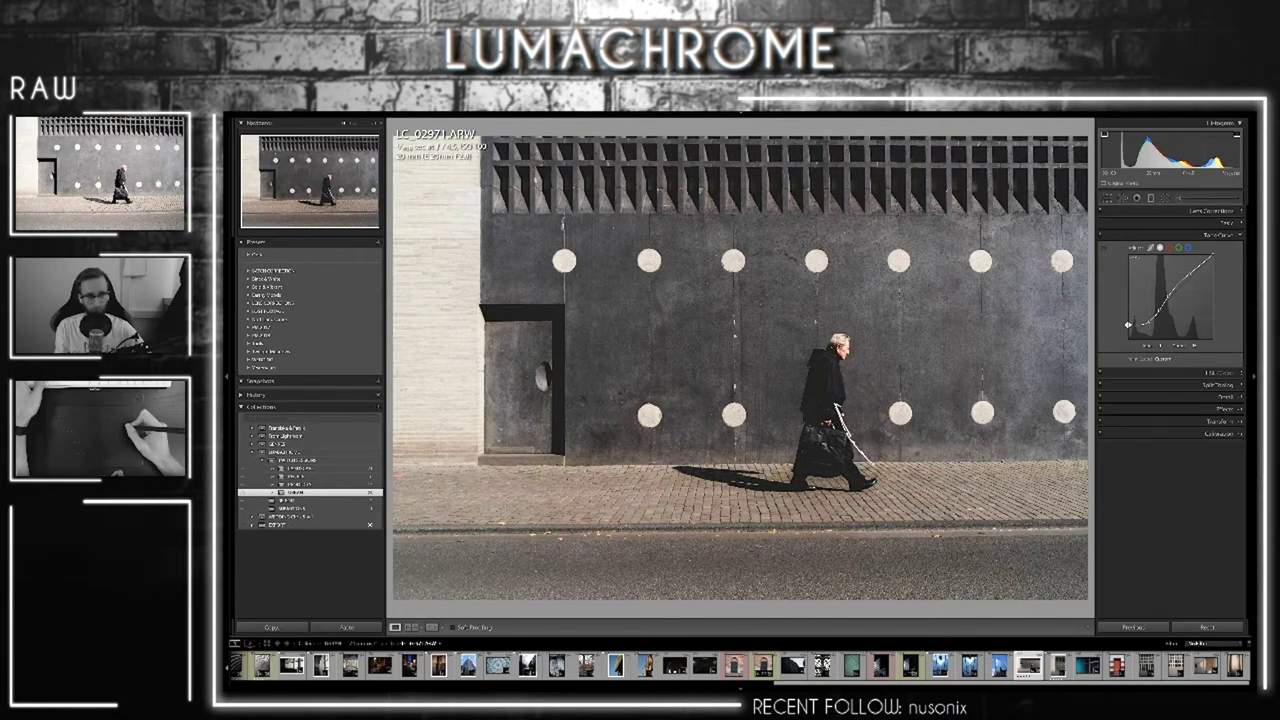
Raise the curve's black point slightly, check clipping with J, and nudge the highlight point
left_click_drag(1117, 334, 1119, 338)
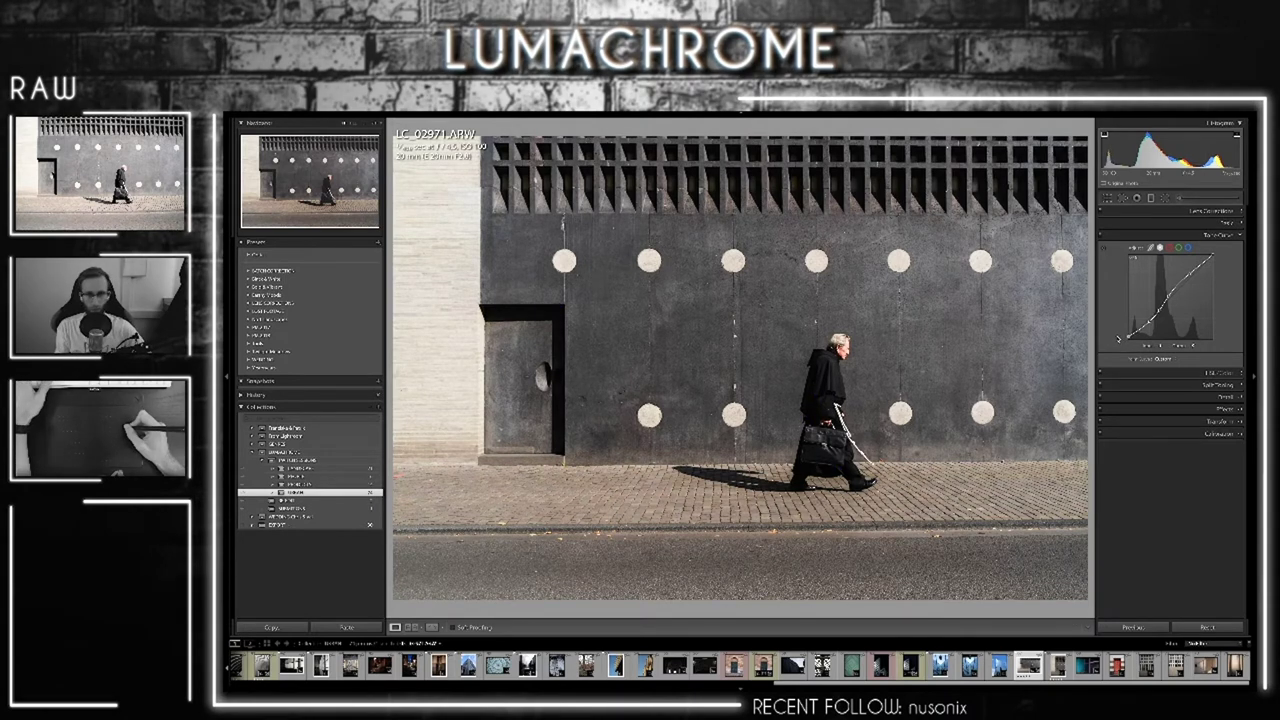
left_click_drag(1119, 338, 1116, 336)
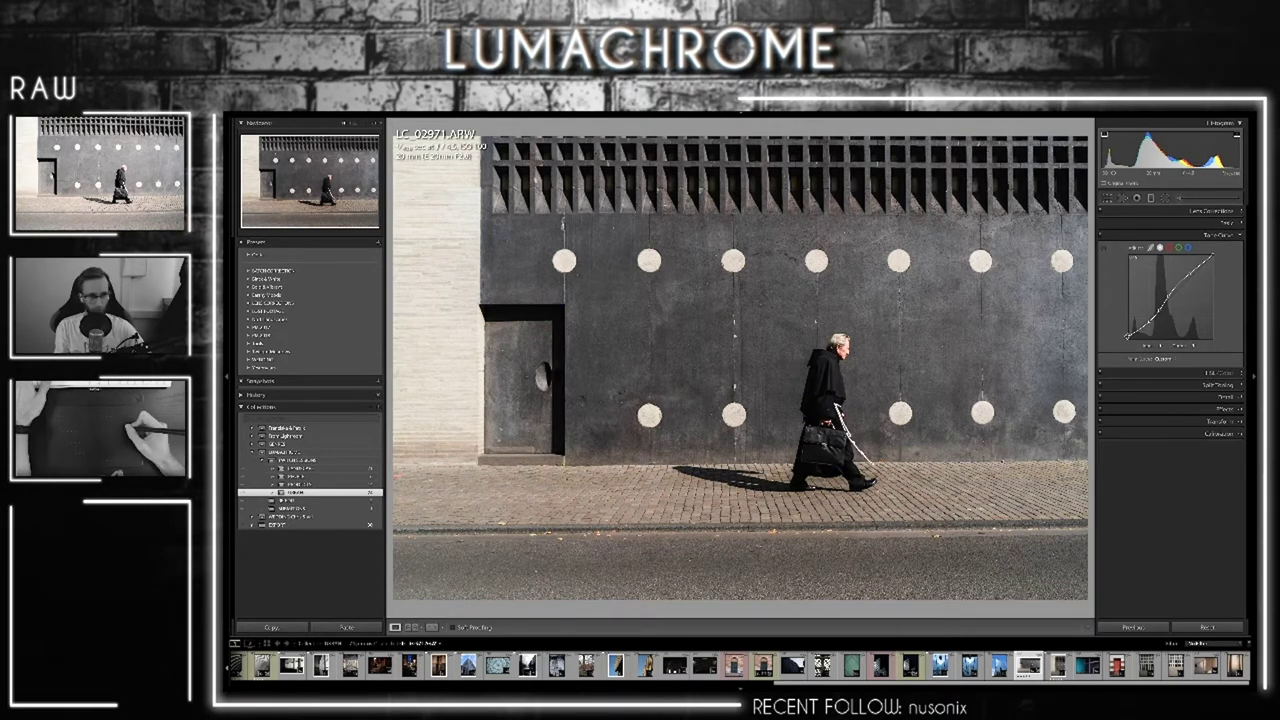
left_click_drag(1126, 344, 1129, 338)
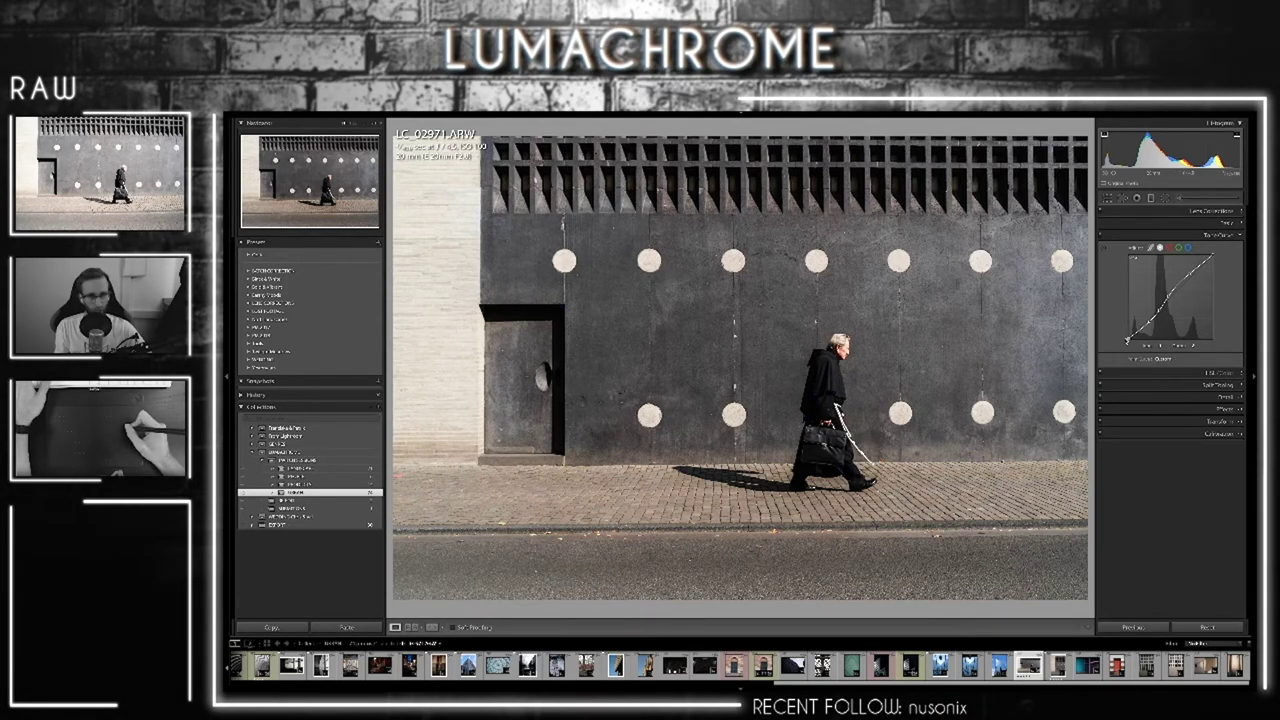
key("j")
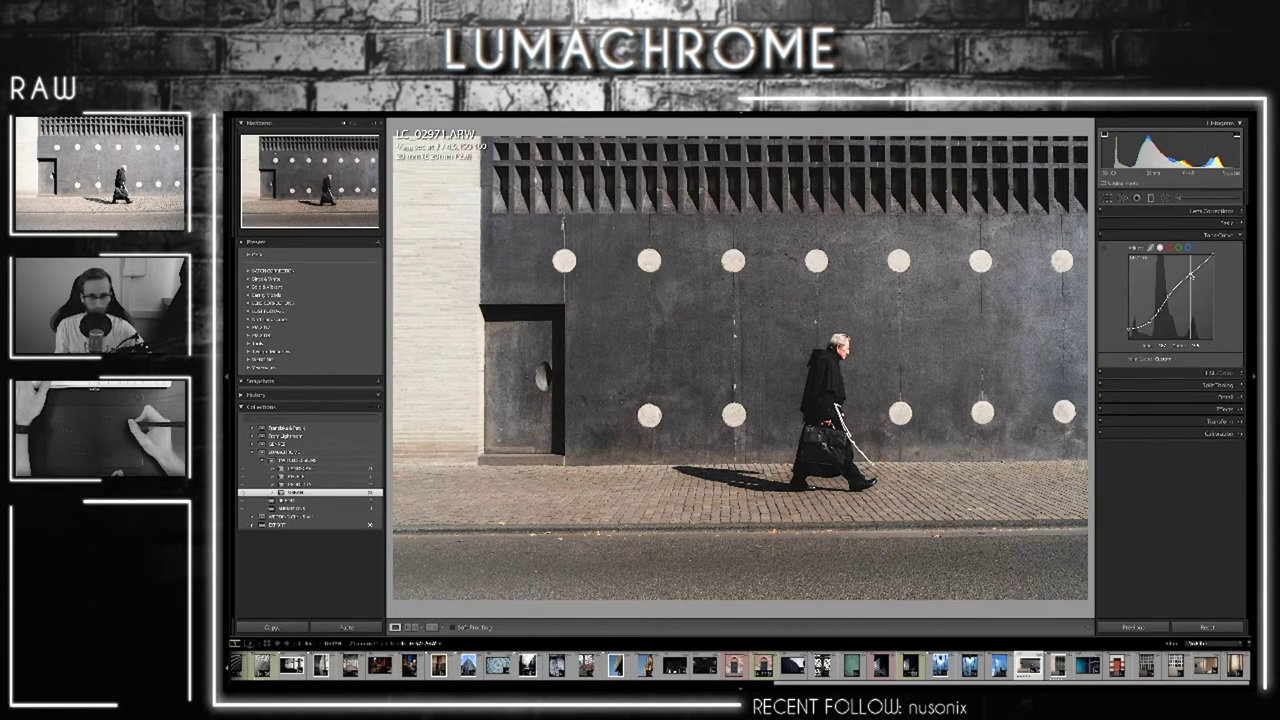
left_click_drag(1190, 270, 1190, 278)
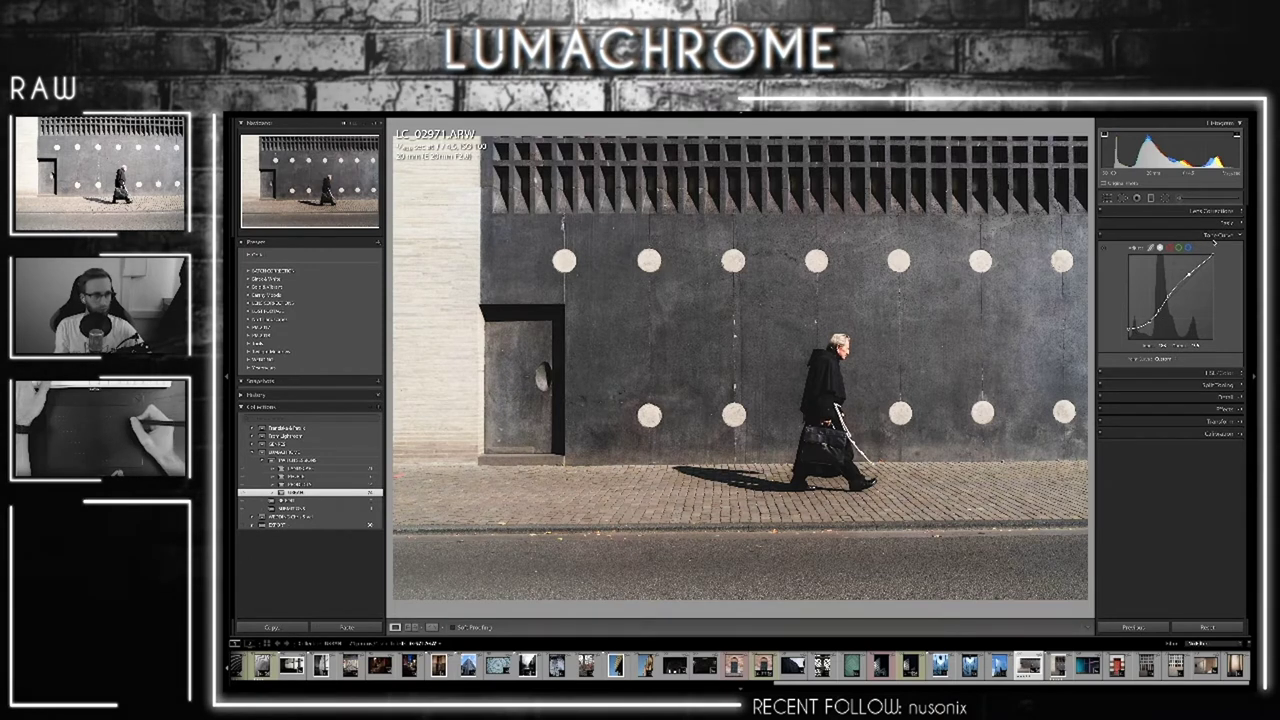
left_click(1212, 235)
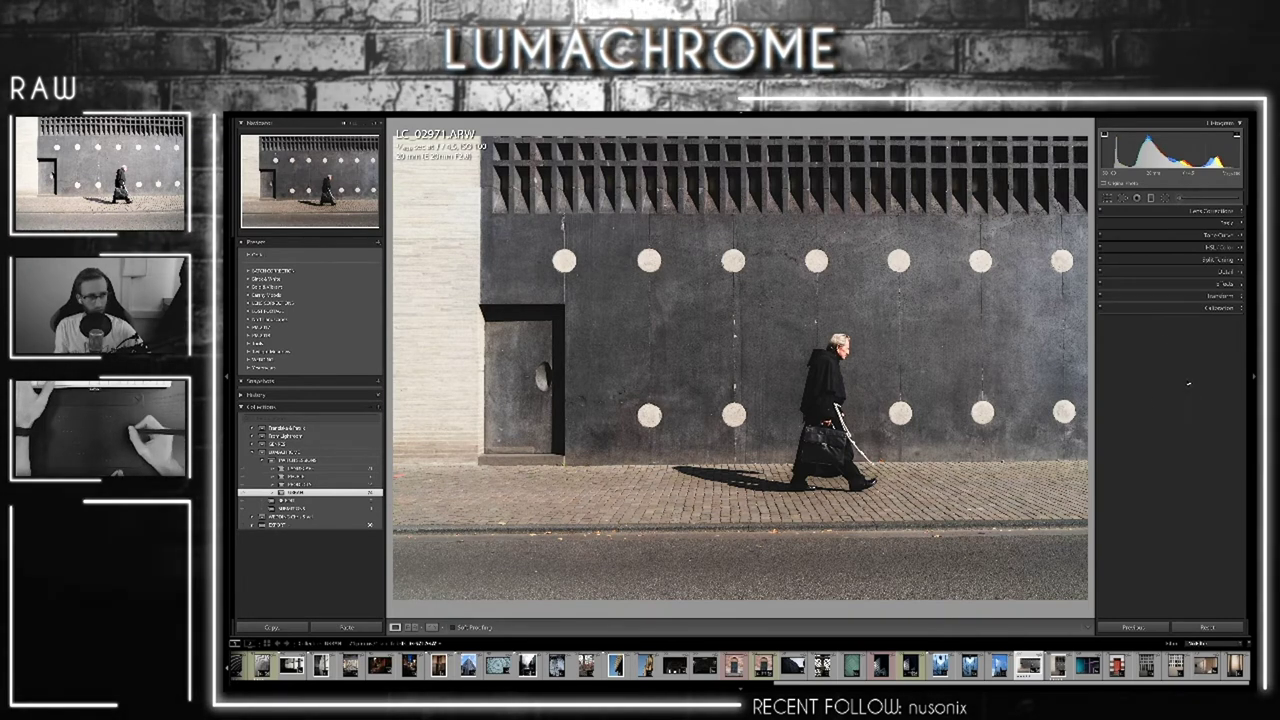
Convert the street photo to black and white, then push the Basic tone sliders up for brightness and contrast
key("v")
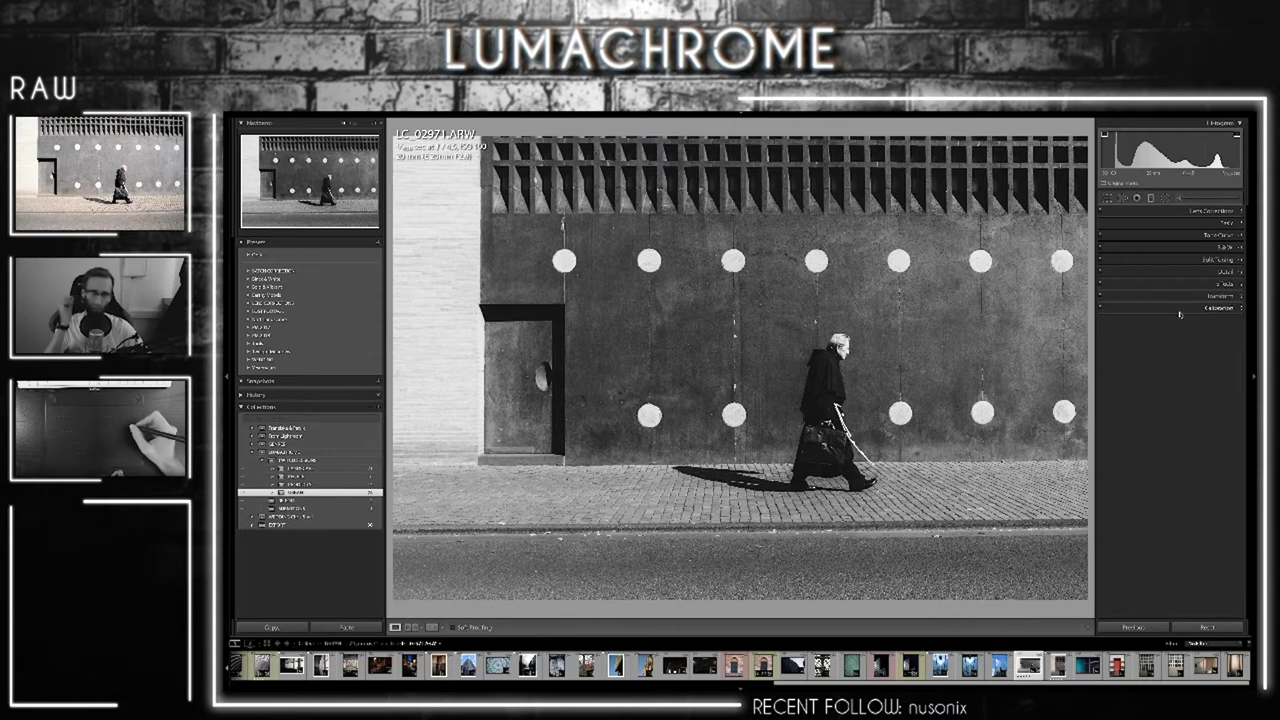
left_click(1204, 225)
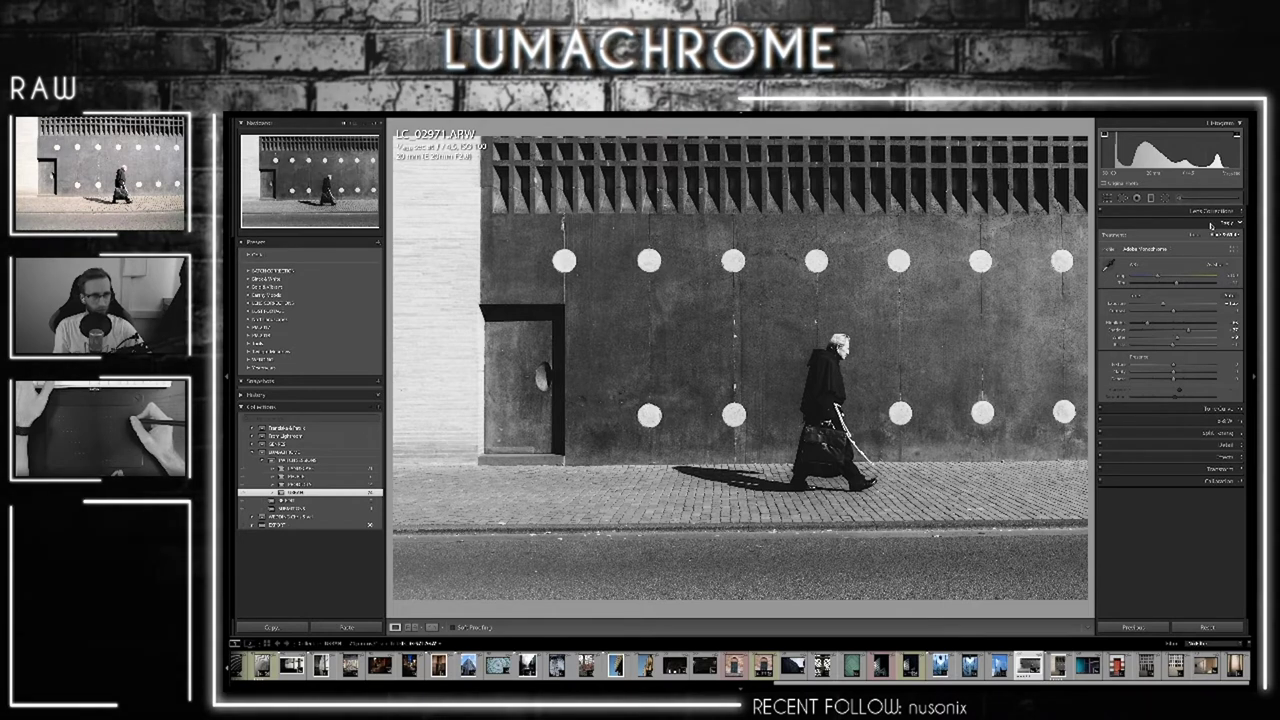
mouse_move(1147, 324)
left_mouse_down()
mouse_move(1157, 324)
mouse_move(1142, 330)
left_mouse_up()
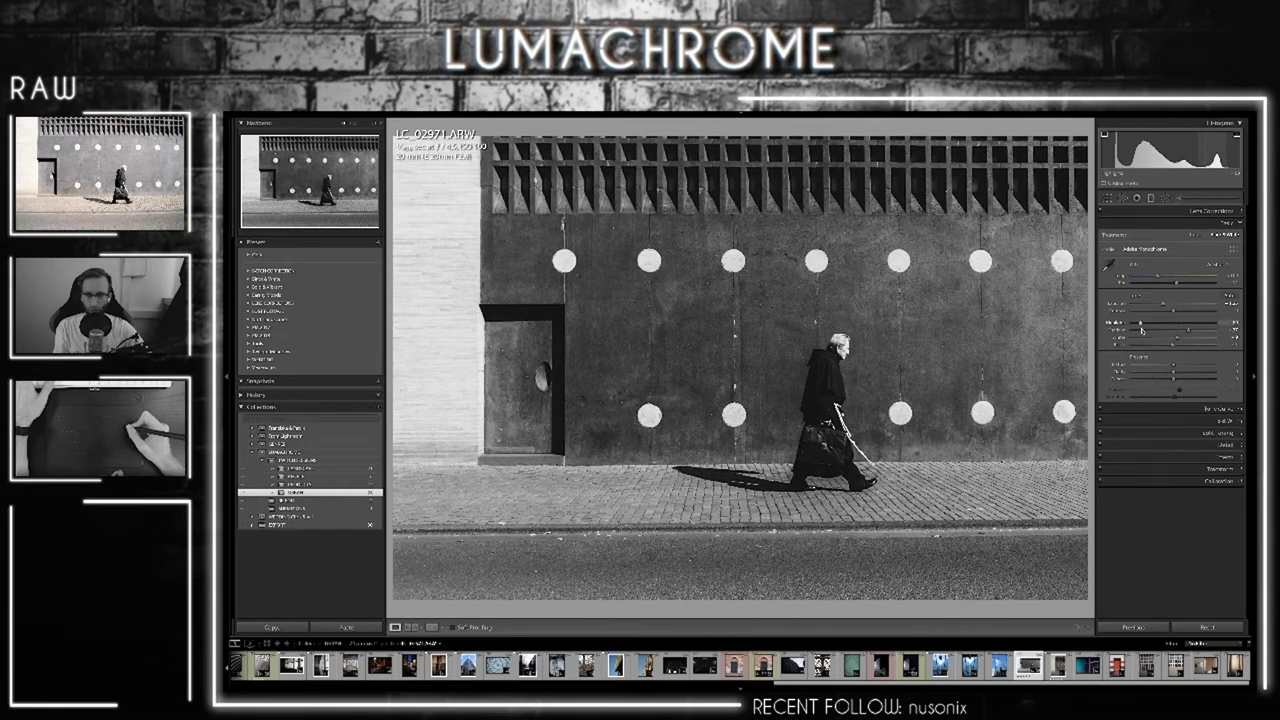
left_click_drag(1141, 330, 1188, 340)
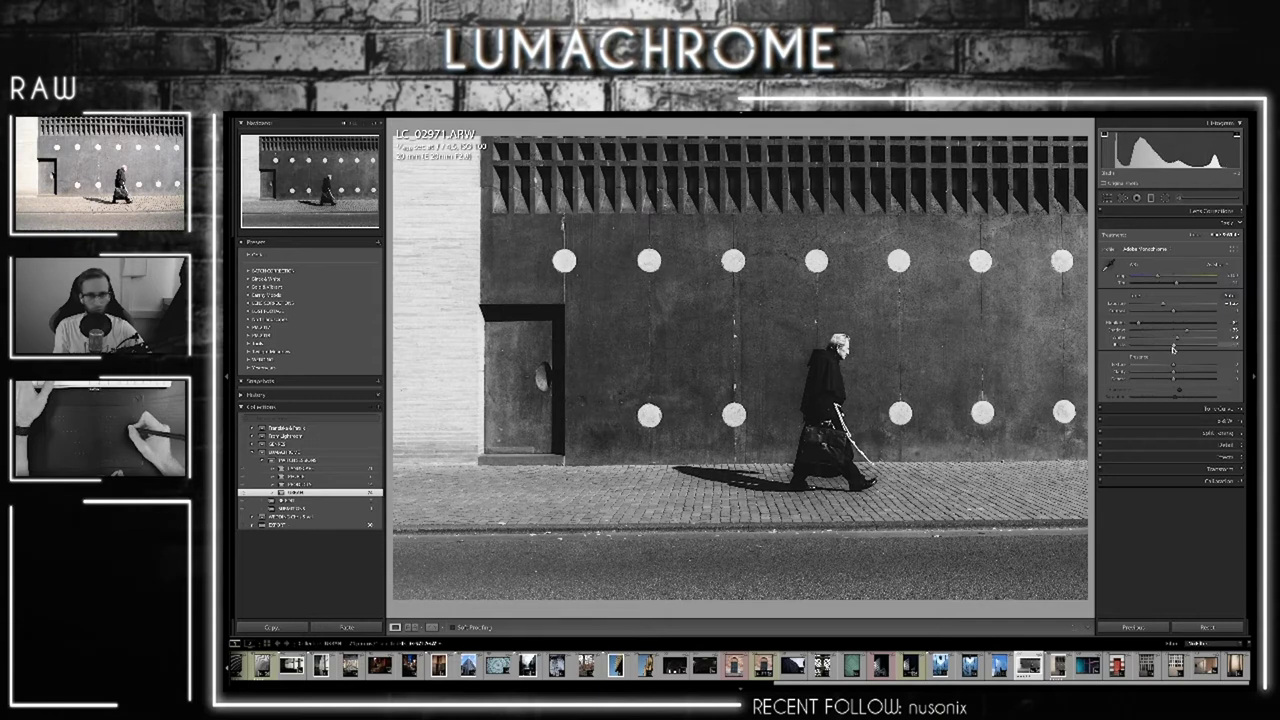
left_click(1212, 408)
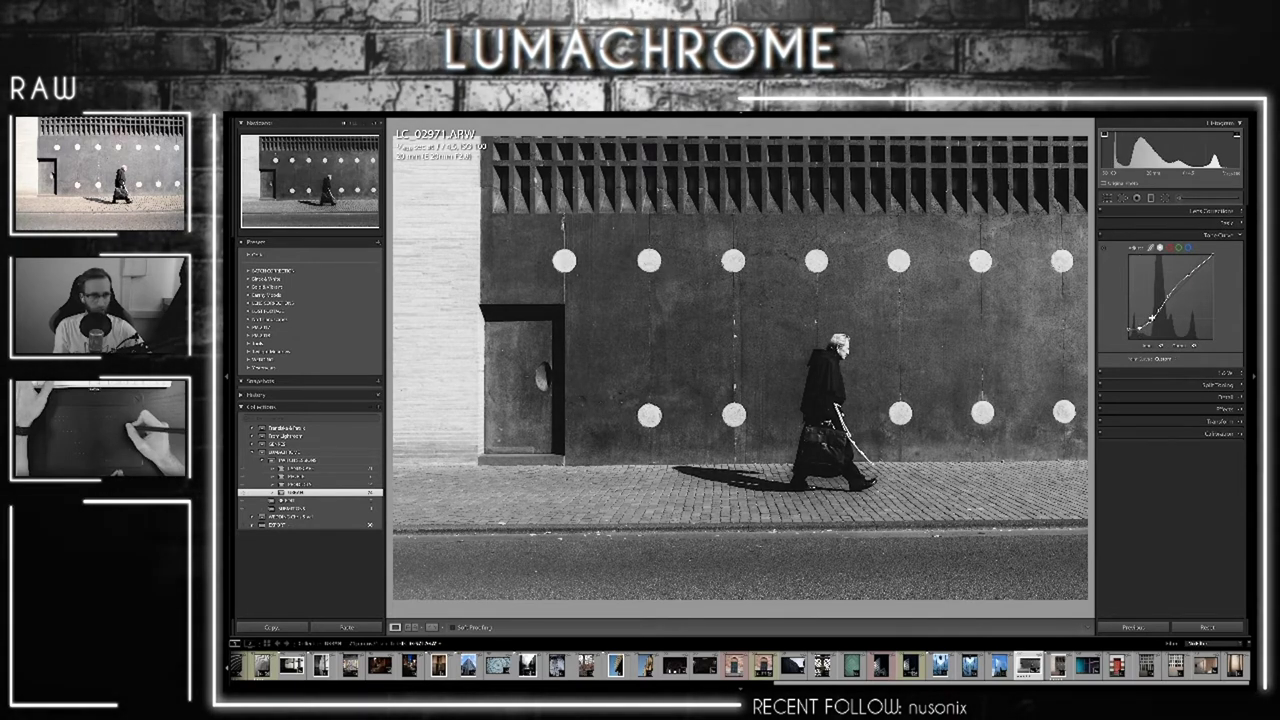
Expand the Transform panel, test one perspective slider against the grid, then collapse it
left_click(1197, 422)
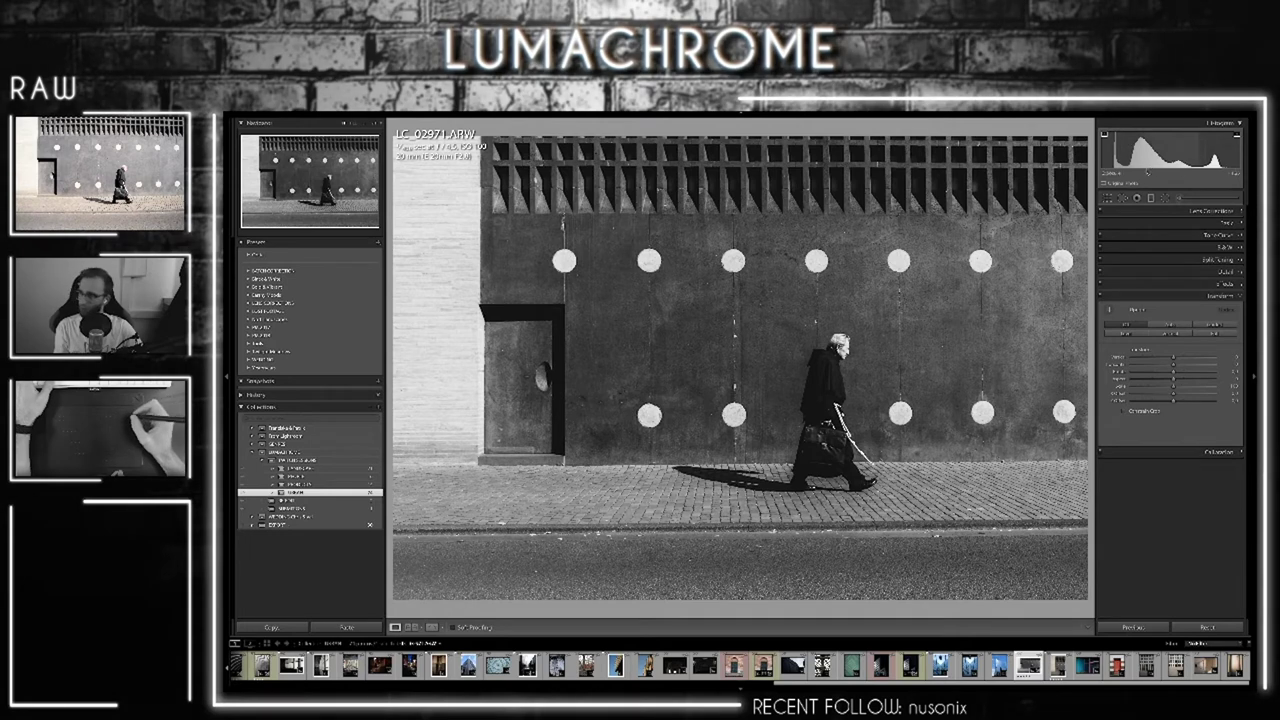
left_click_drag(1181, 370, 1186, 370)
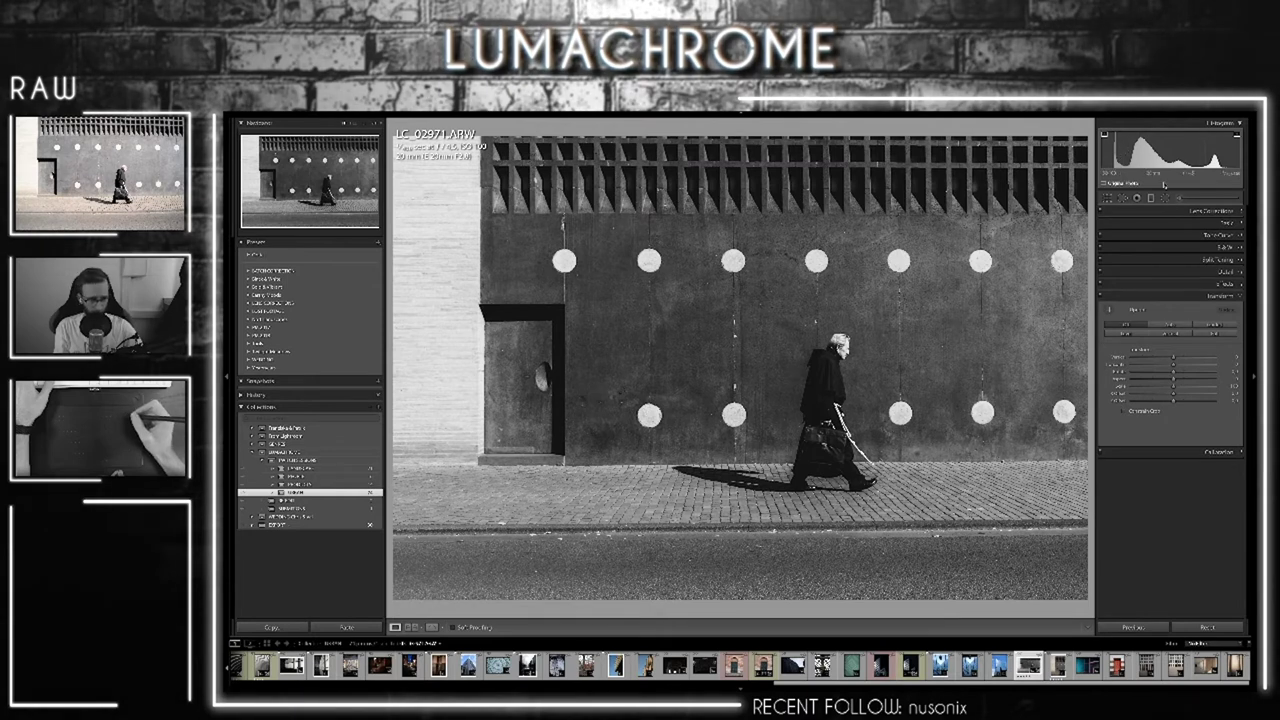
left_click(1196, 294)
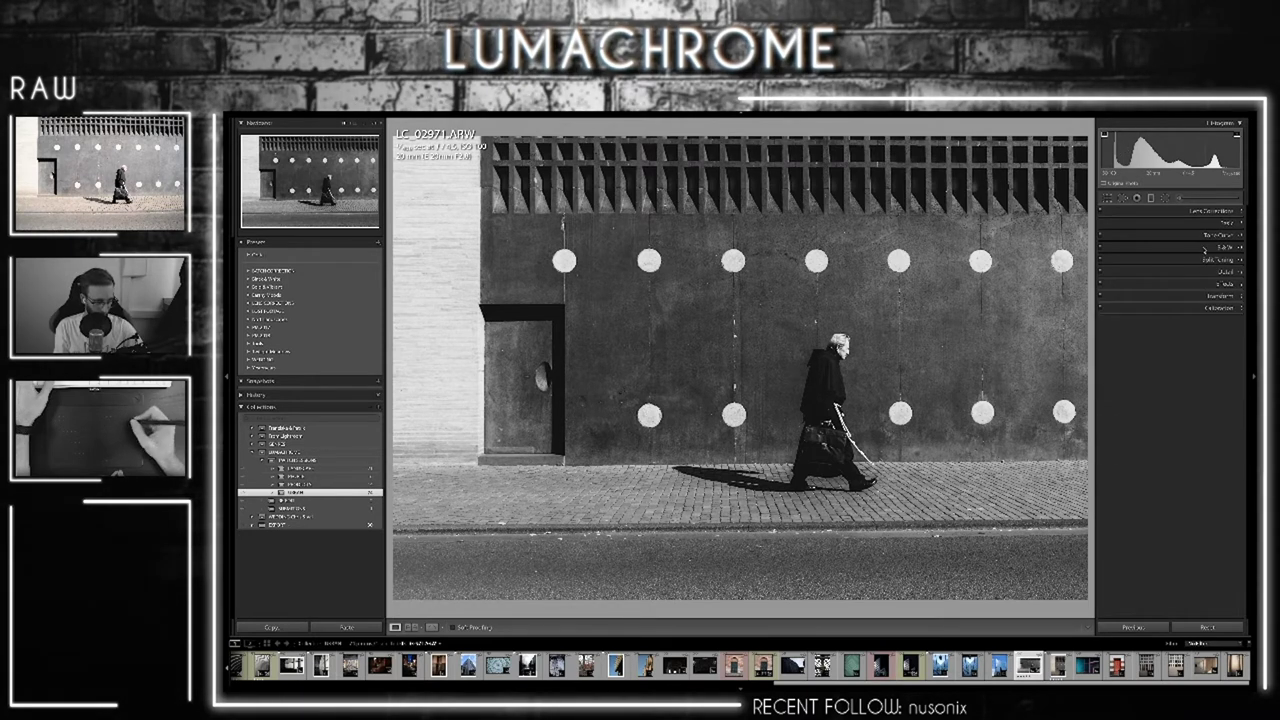
Crop the photo to a wider aspect ratio, trimming strips from the top and bottom
key("r")
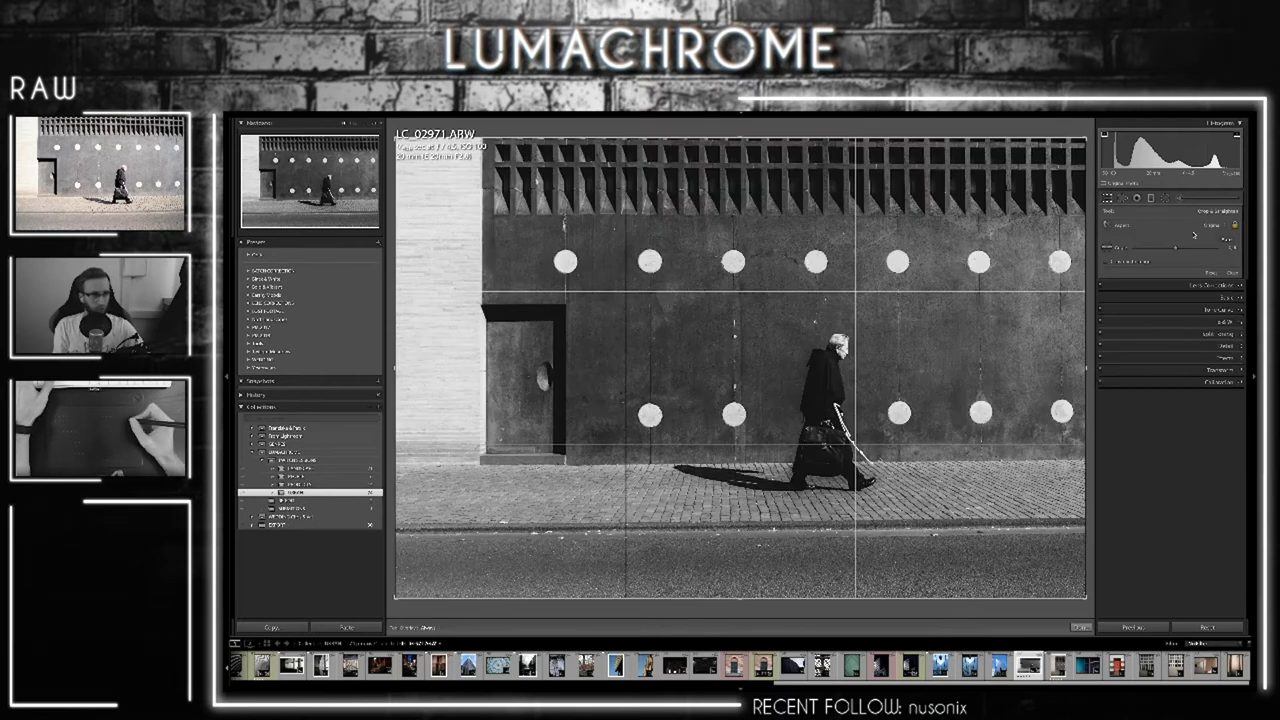
left_click(1215, 211)
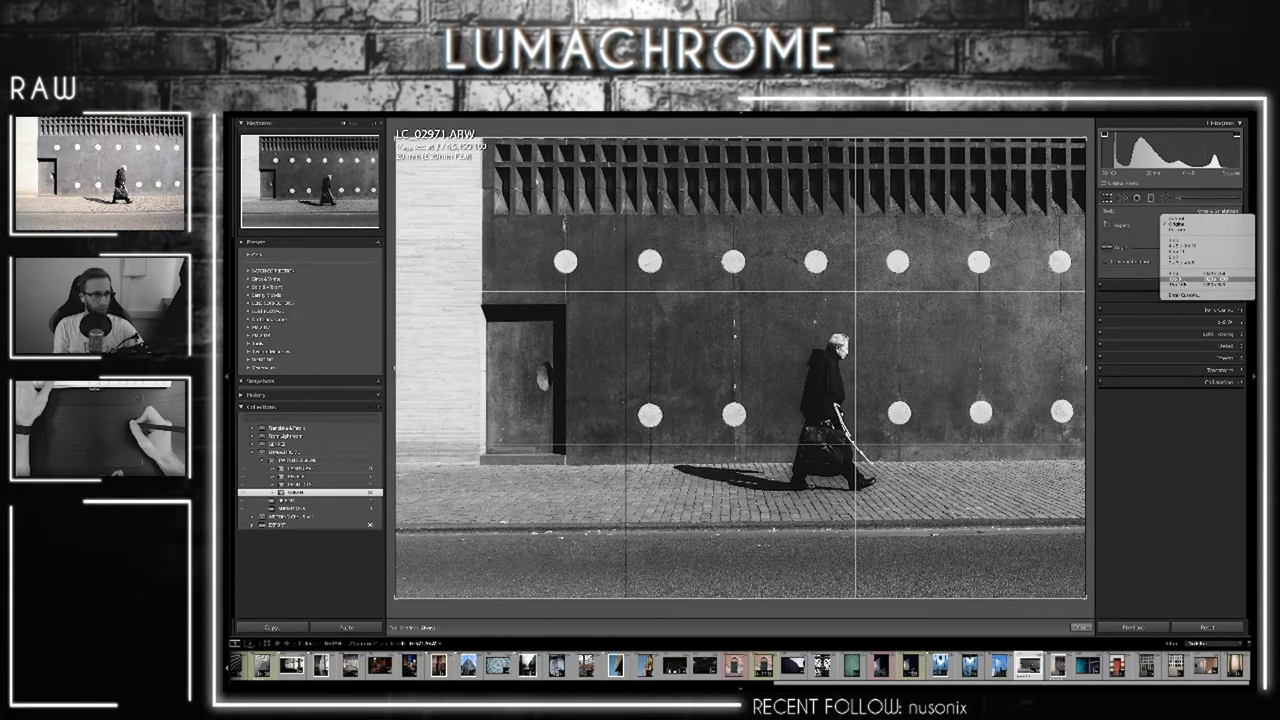
left_click(1179, 278)
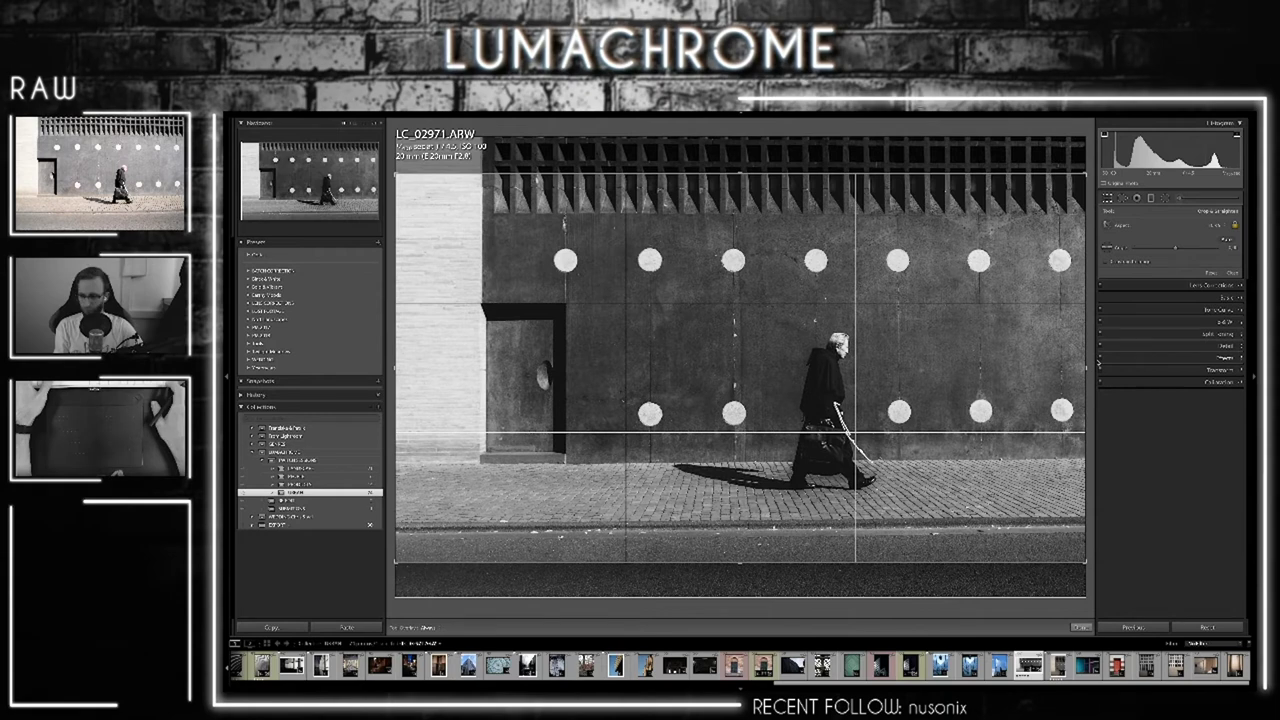
key("r")
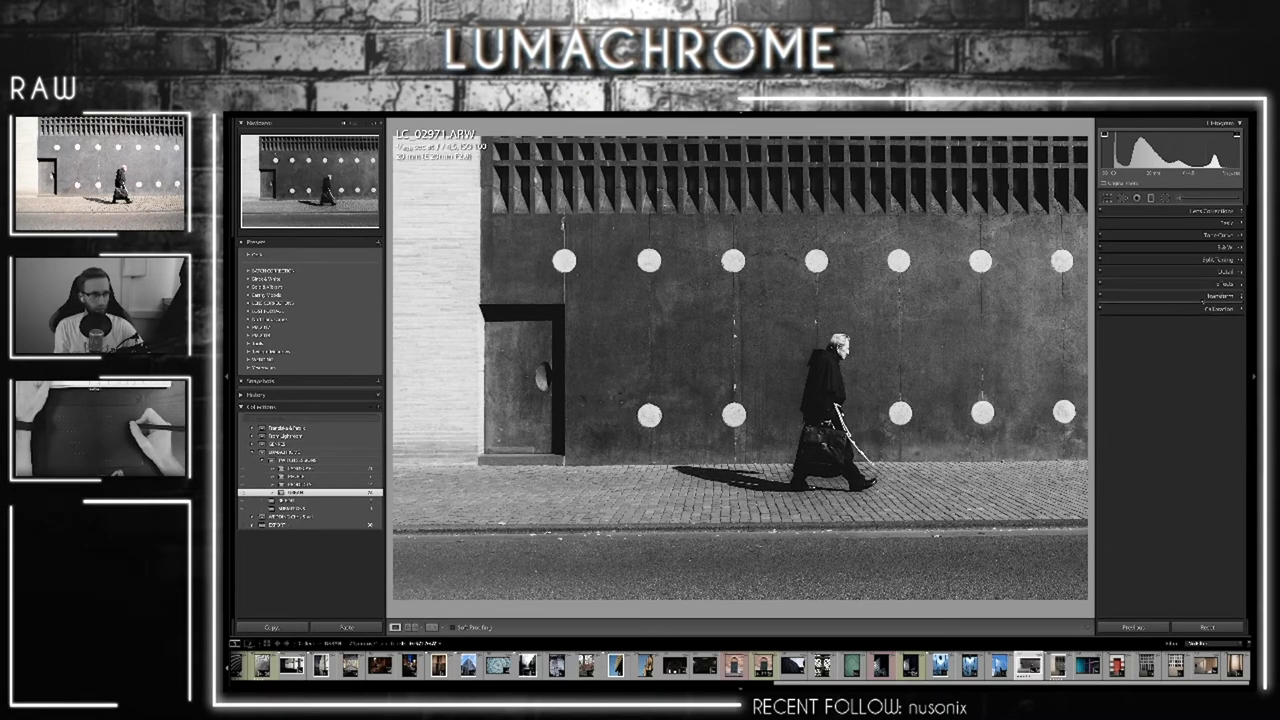
left_click(1203, 297)
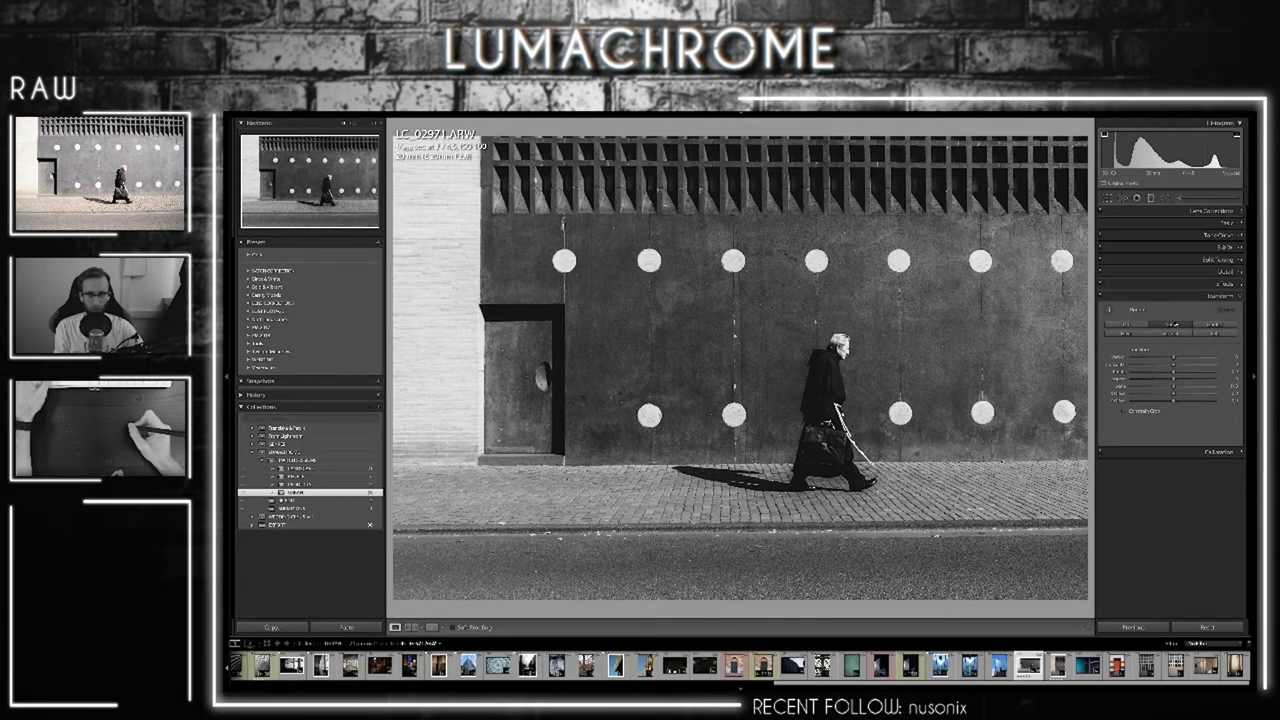
Try the Upright Auto, Level, Vertical and Full corrections in turn, then switch to Guided
left_click(1166, 328)
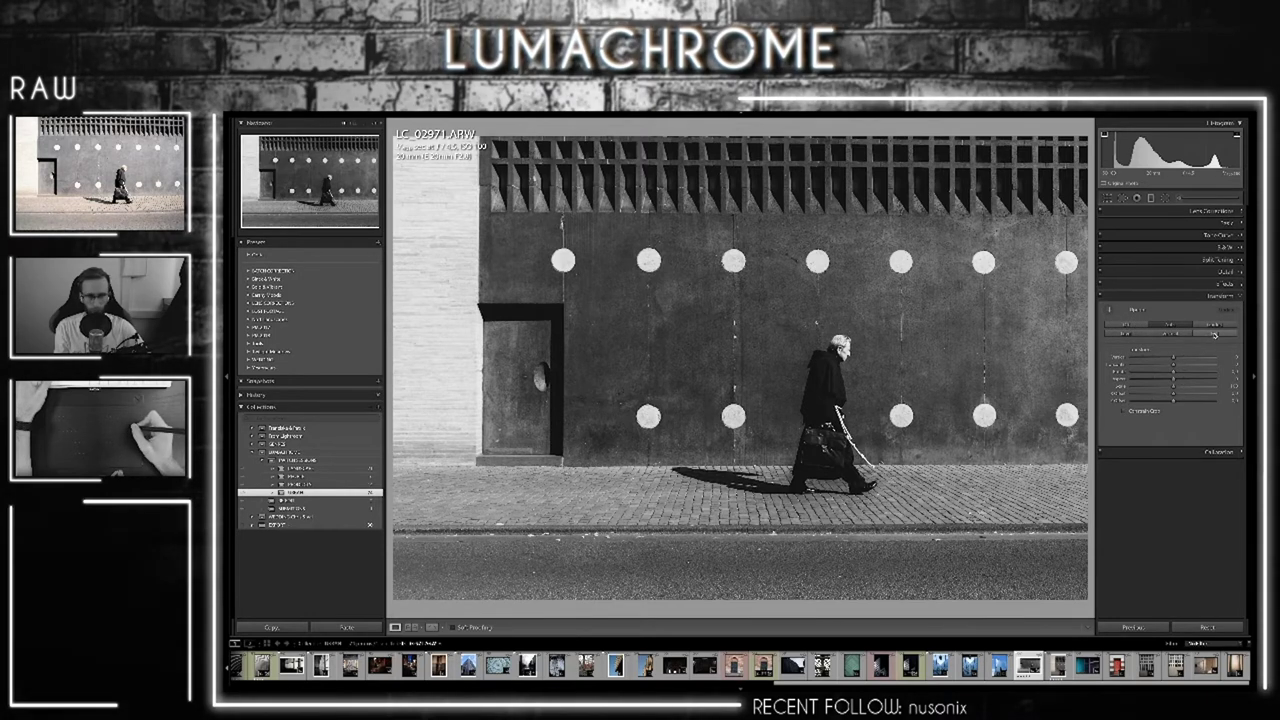
left_click(1177, 334)
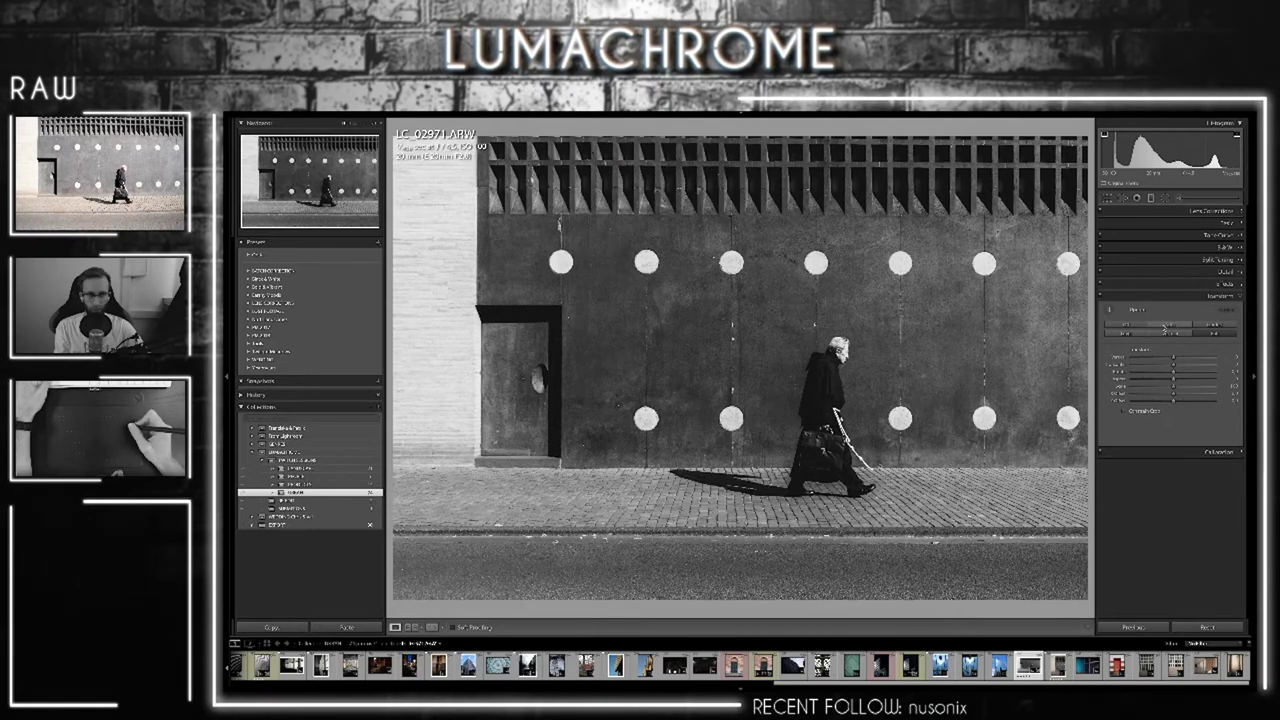
left_click(1172, 327)
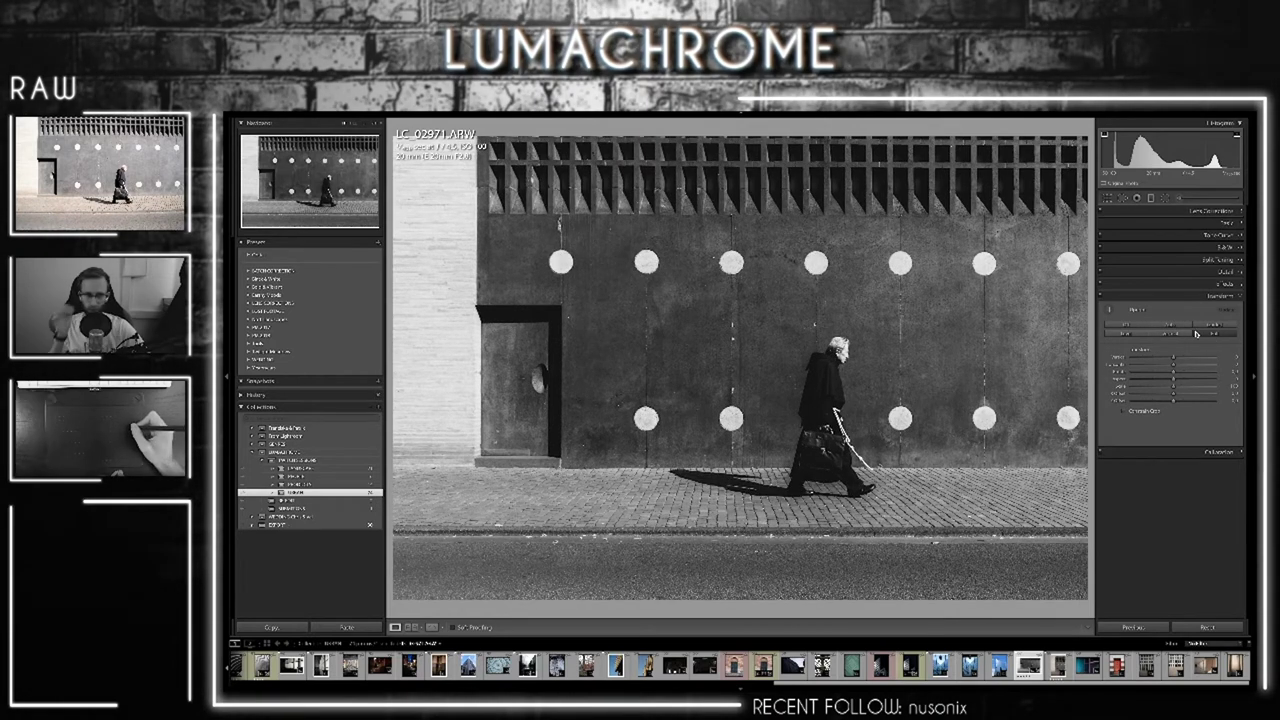
left_click(1152, 335)
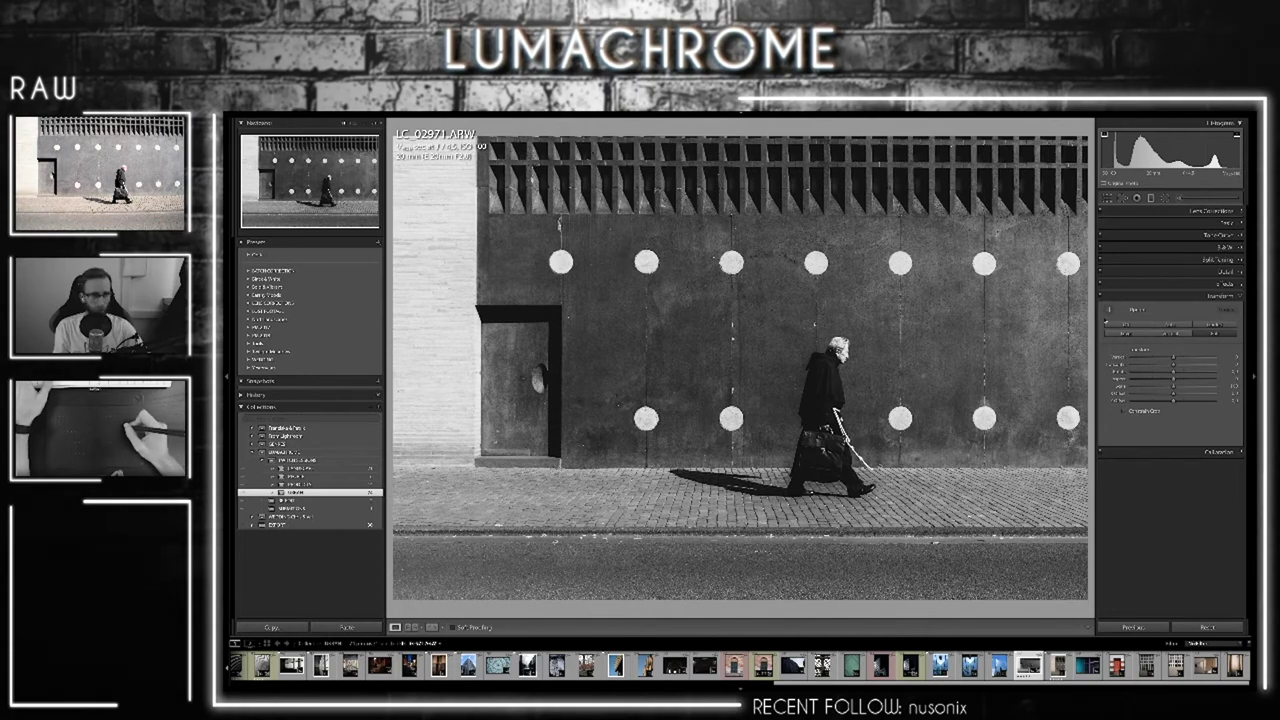
left_click(1117, 316)
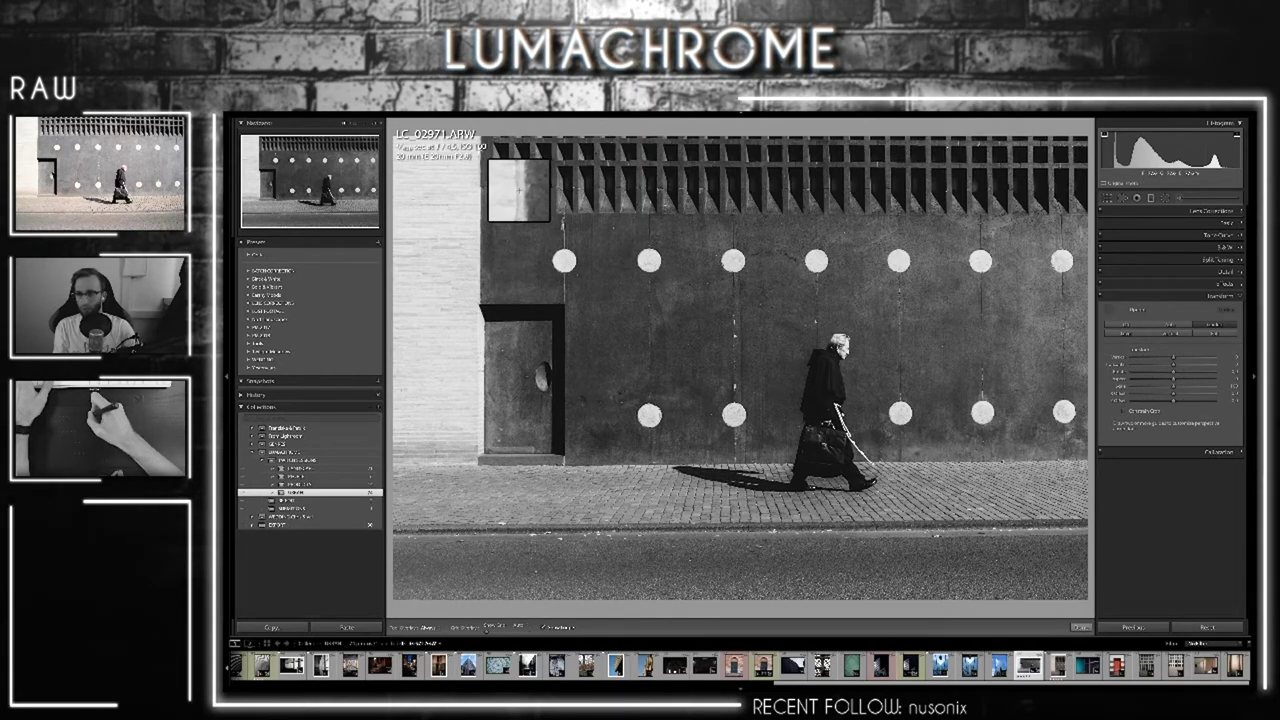
Draw Guided Upright guides along the building's left and right edges, the curb and the wall top
left_click_drag(481, 149, 480, 457)
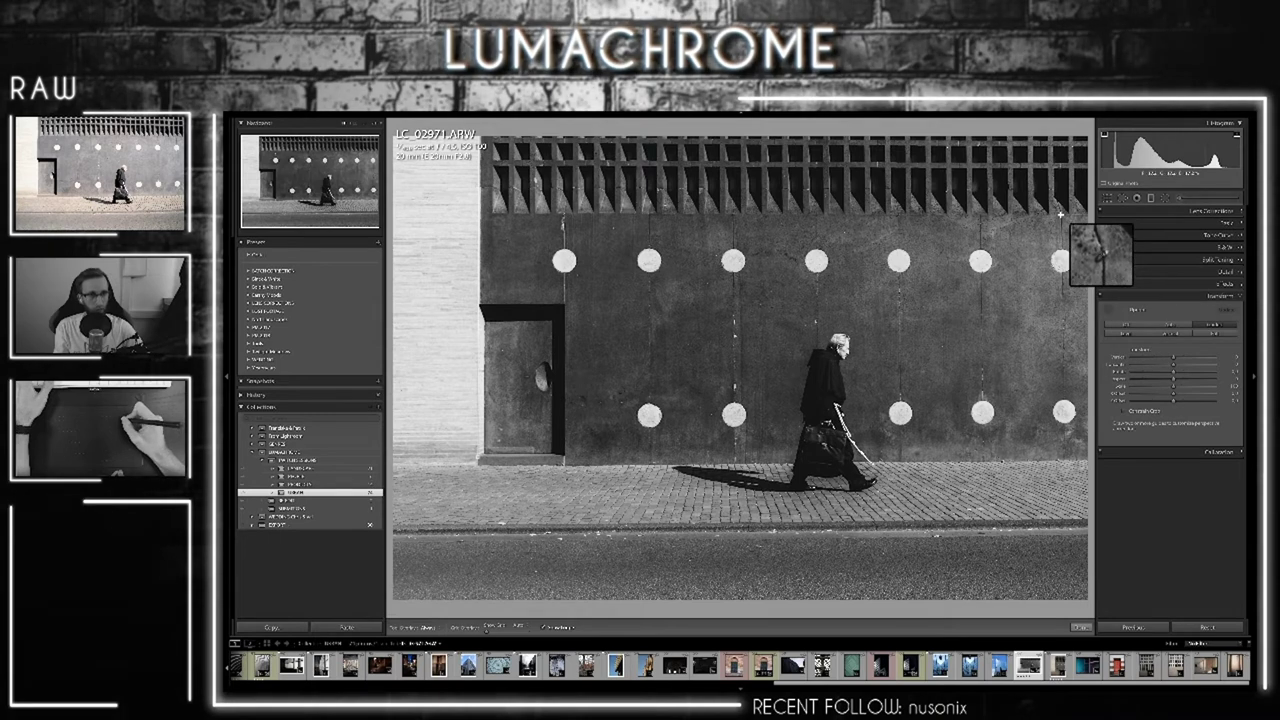
left_click_drag(1060, 214, 1061, 462)
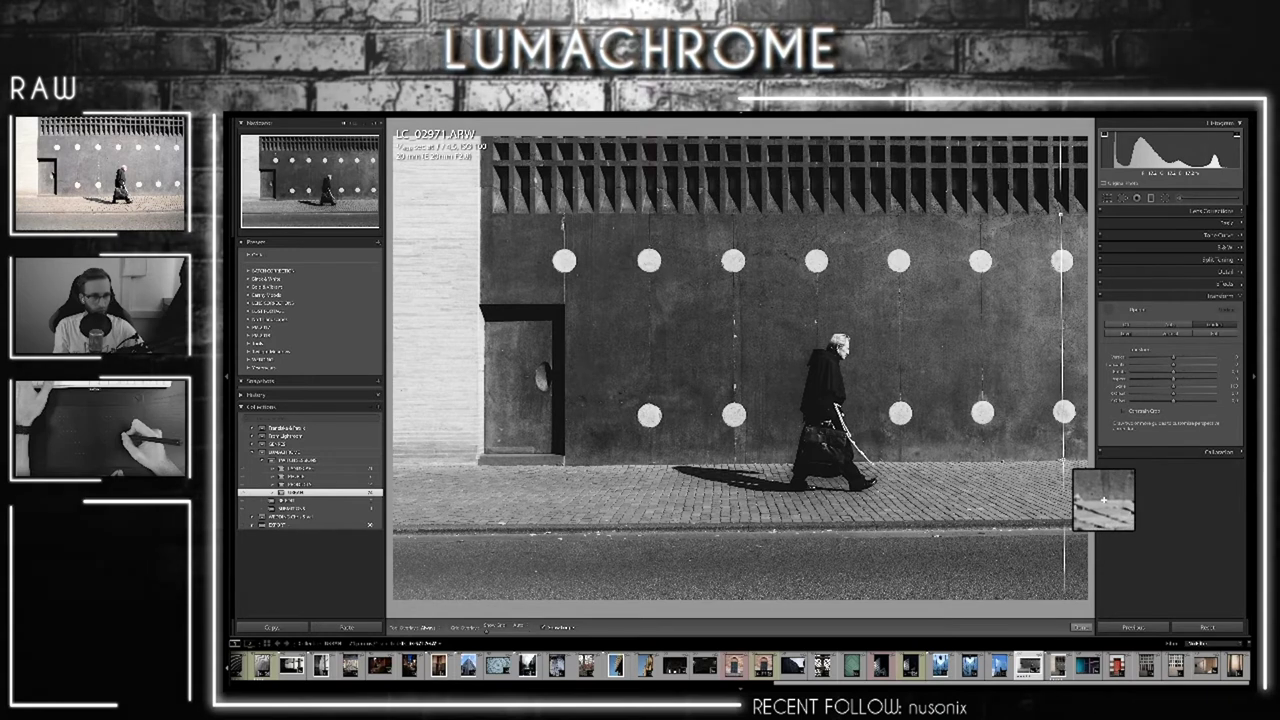
left_click_drag(1063, 462, 1073, 467)
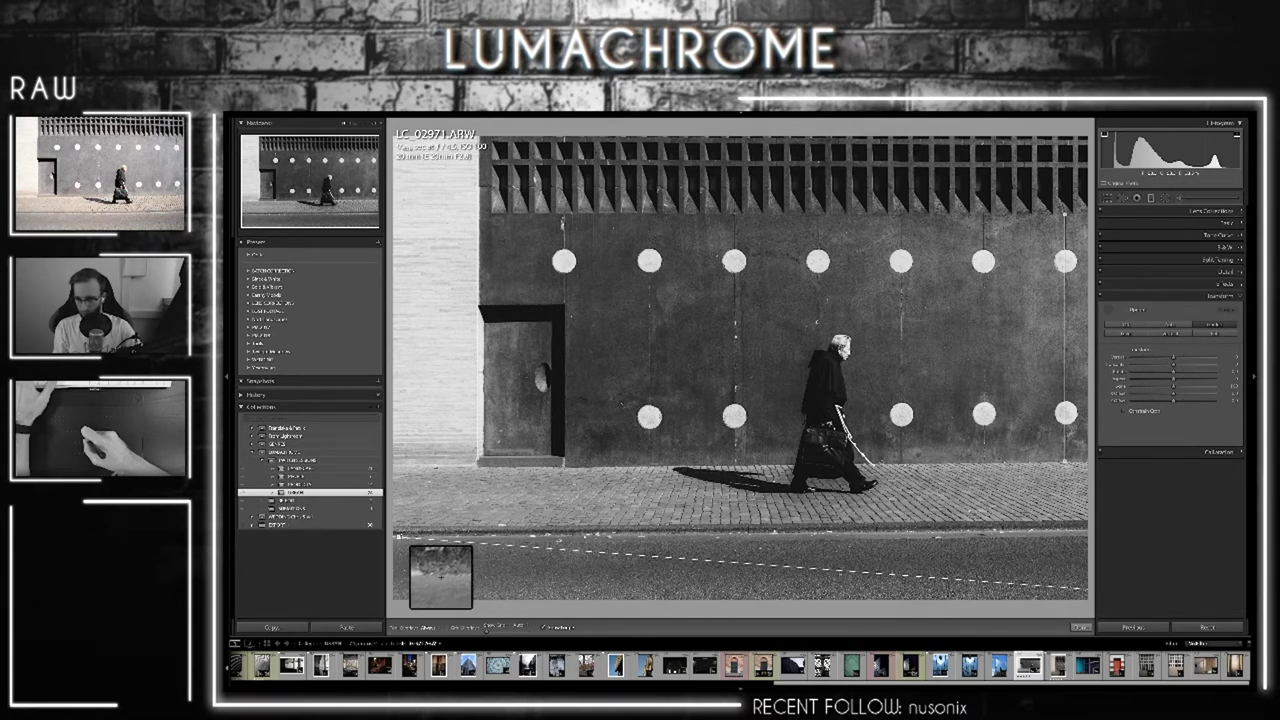
left_click_drag(399, 536, 1083, 530)
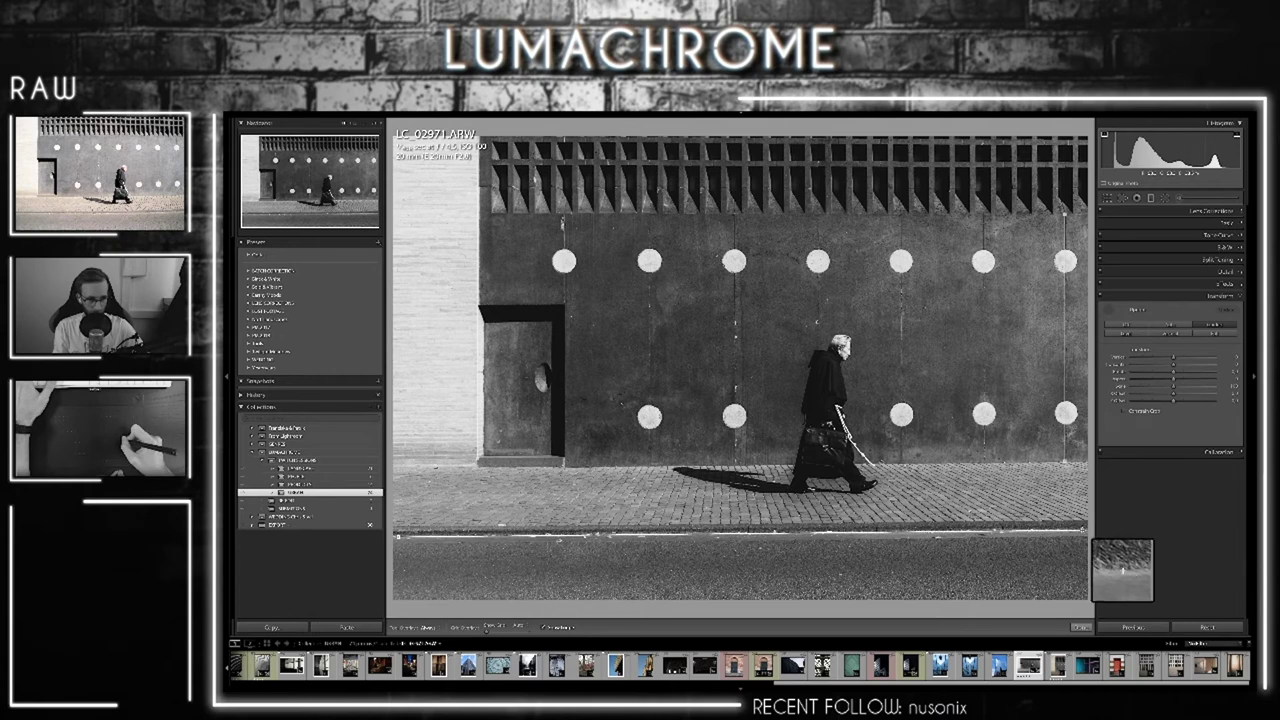
left_click_drag(1082, 530, 1088, 536)
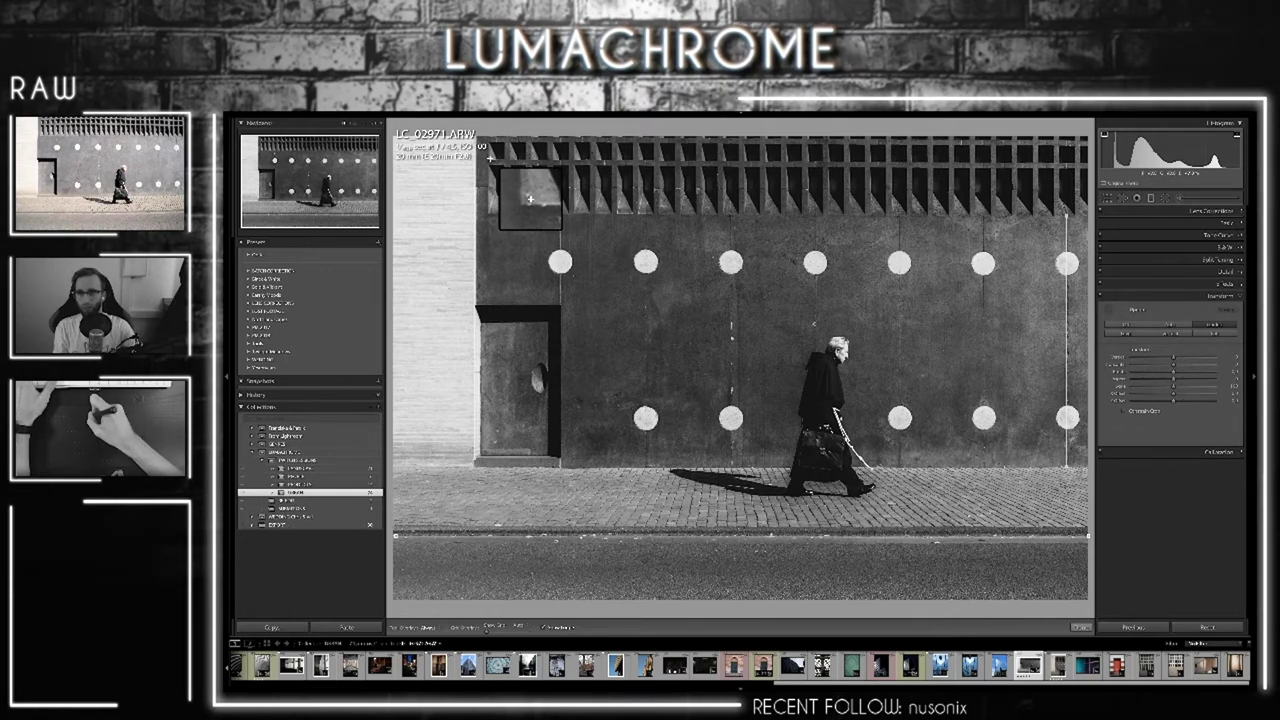
mouse_move(486, 158)
left_mouse_down()
mouse_move(920, 184)
mouse_move(1085, 163)
left_mouse_up()
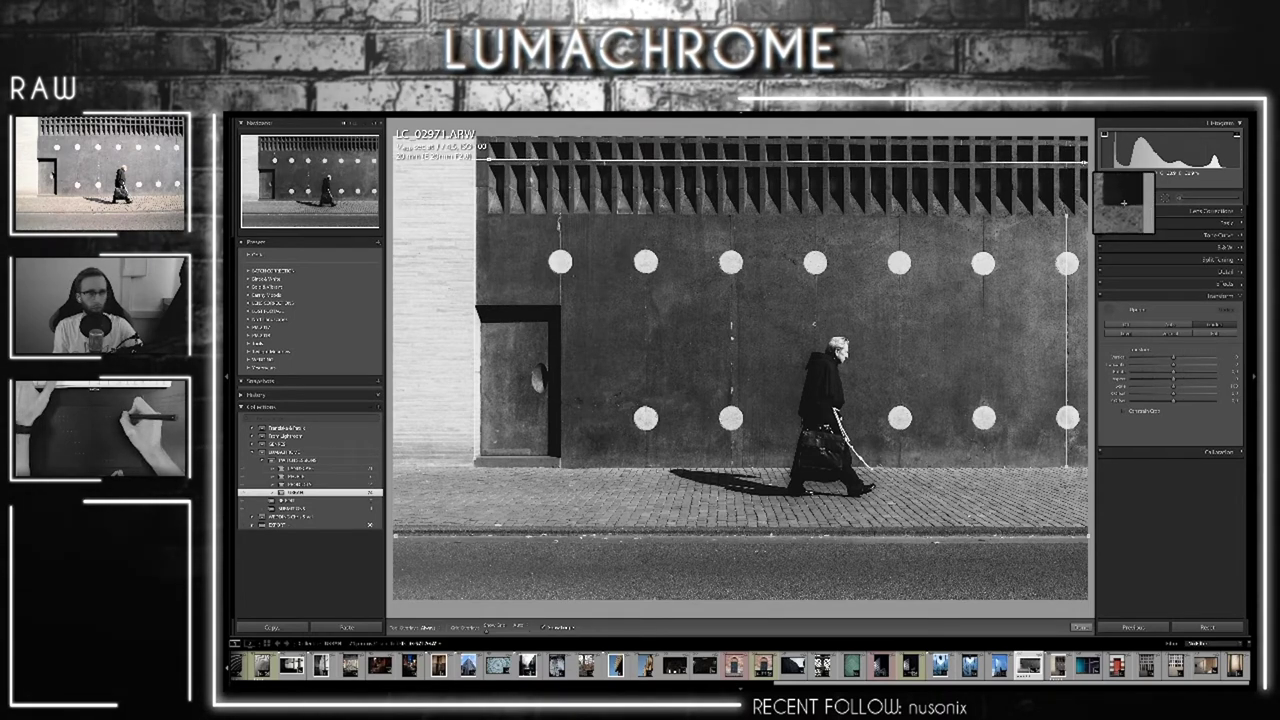
left_click_drag(1085, 163, 1086, 159)
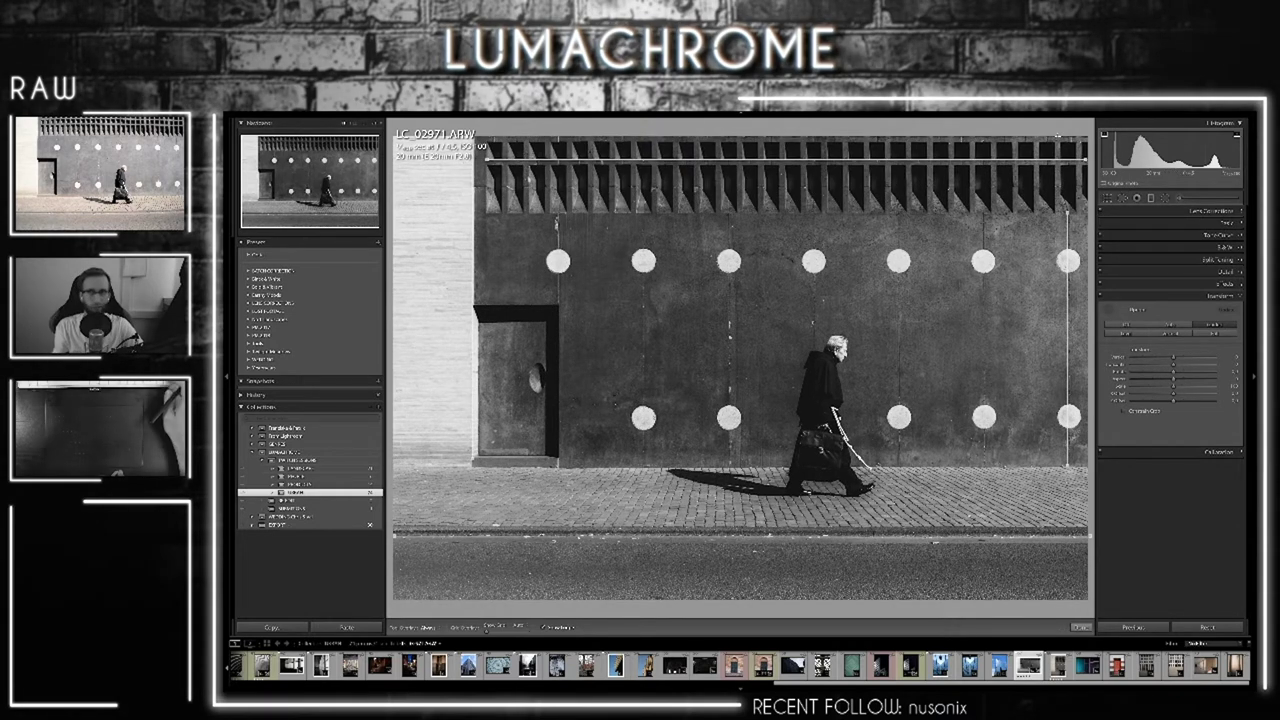
key("Escape")
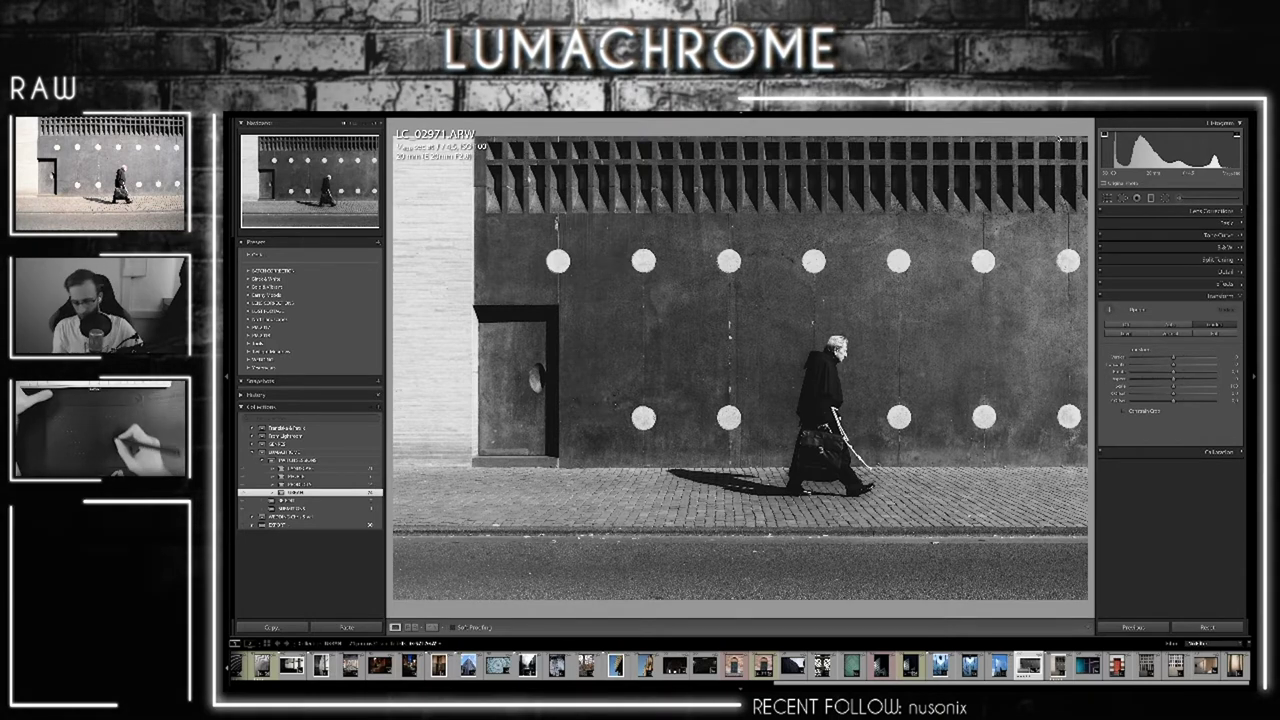
Restore photo LC_02971 to the collection and flick Before/After to compare it with the colour original
key("Right")
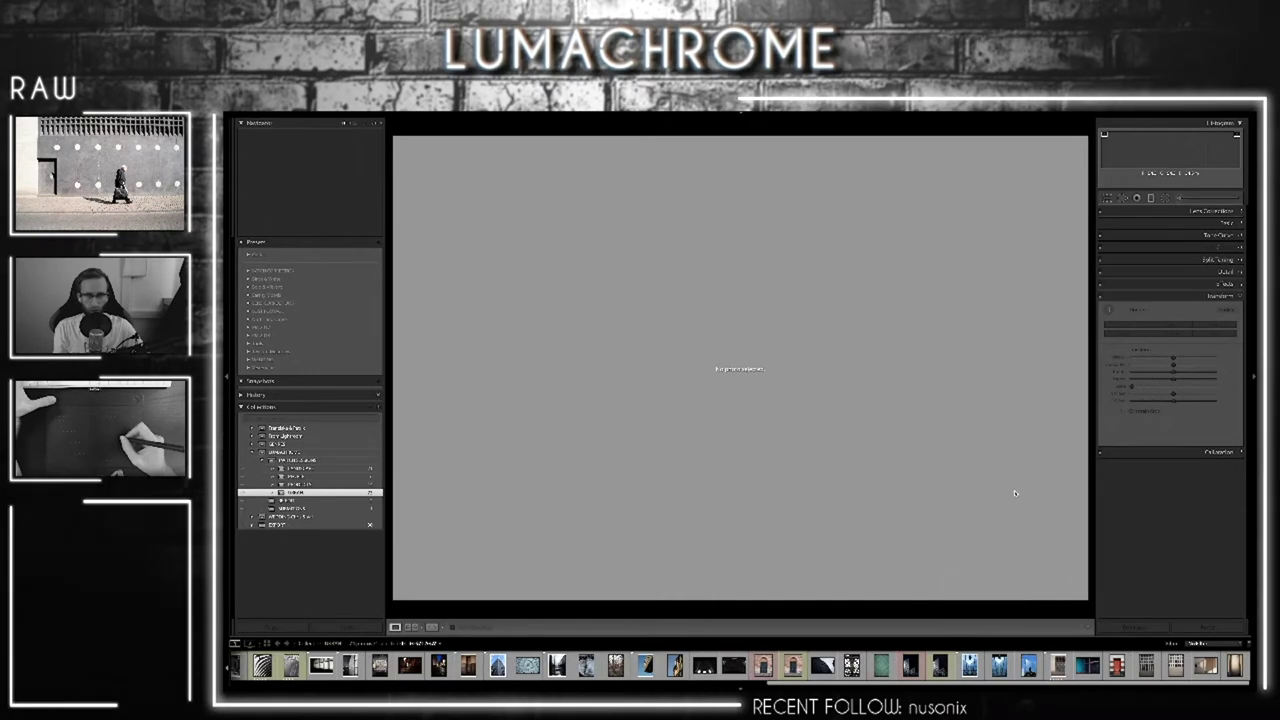
key("ctrl+z")
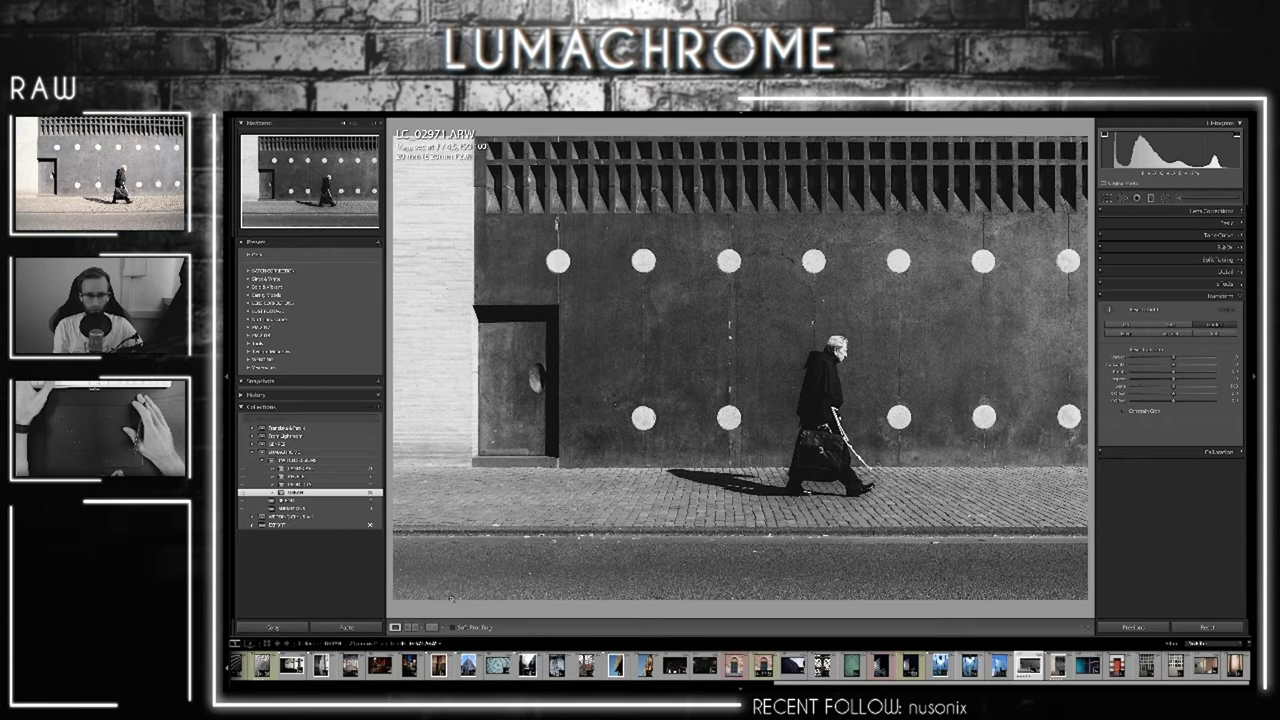
key("backslash")
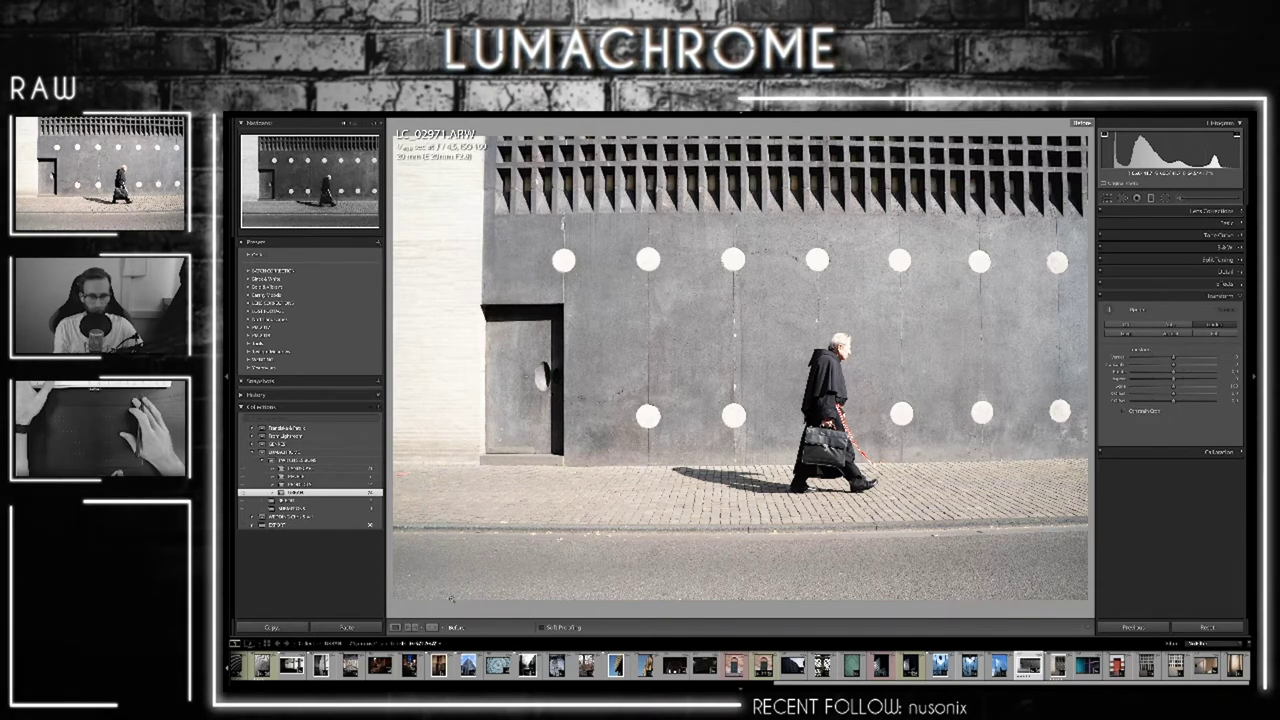
key("backslash")
key("backslash")
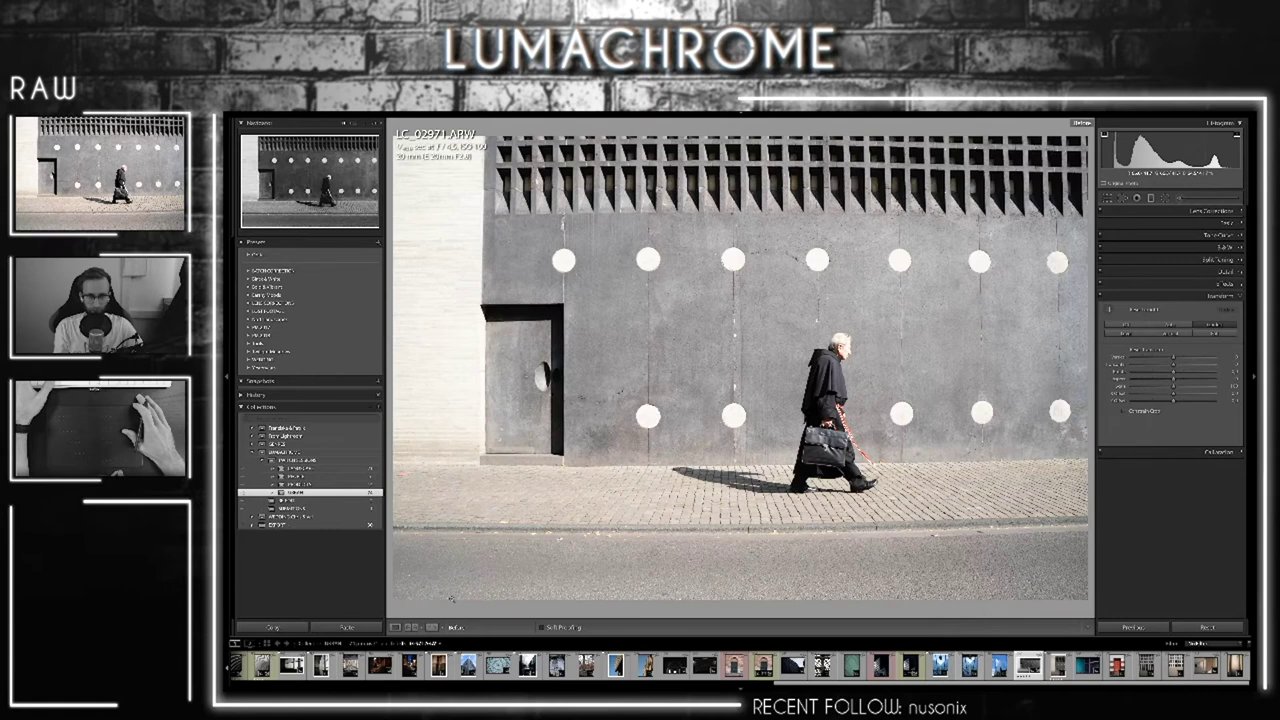
key("backslash")
key("backslash")
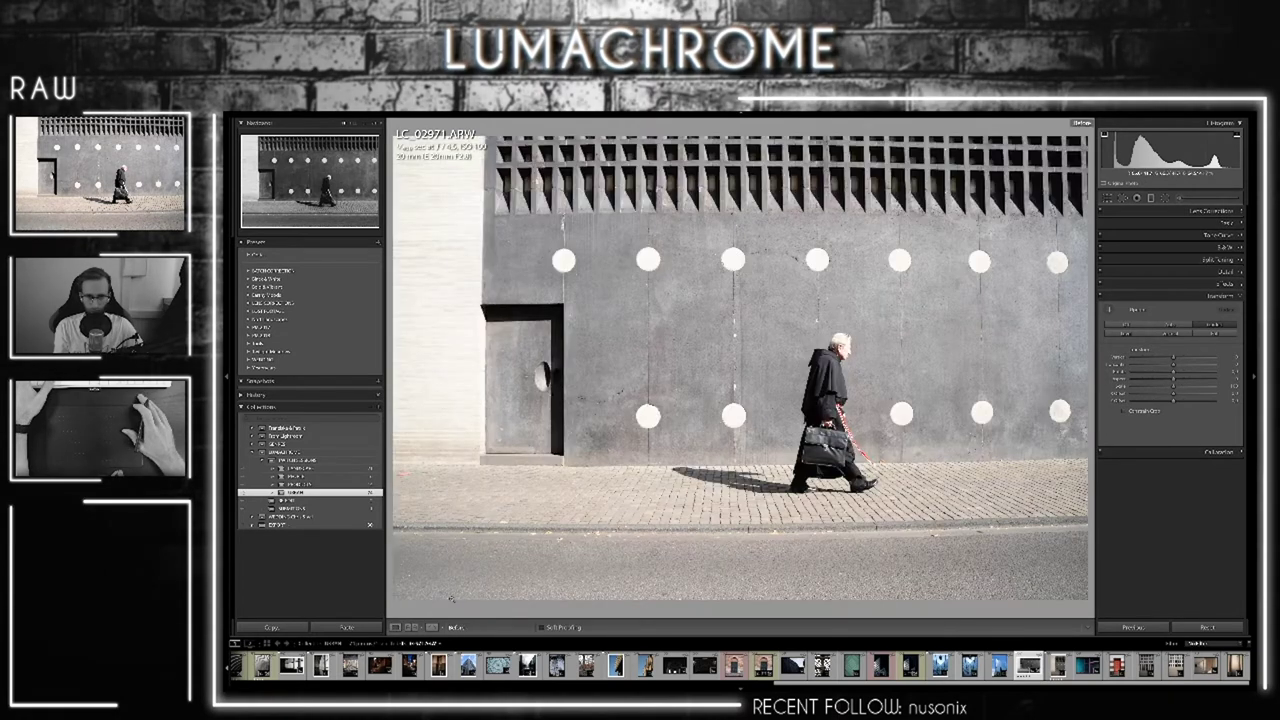
key("backslash")
key("backslash")
key("backslash")
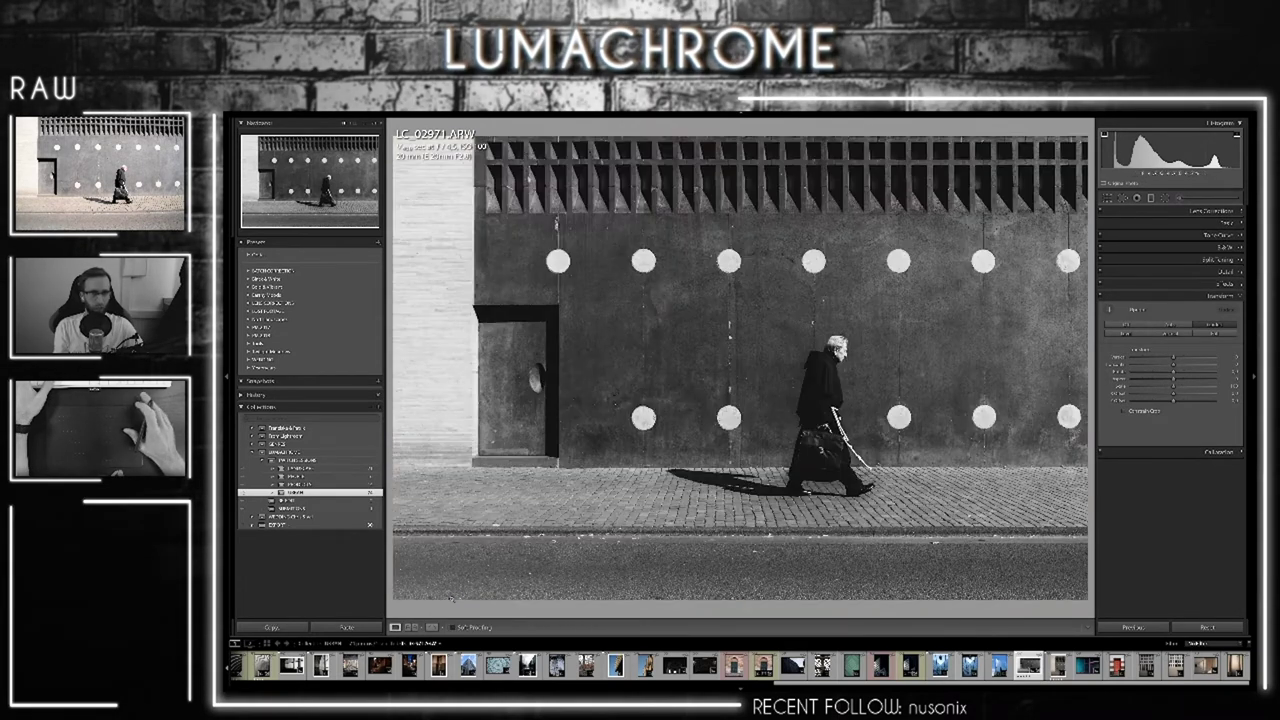
Expand Effects and Detail, then raise Sharpening Masking so sharpening only hits edges
left_click(1188, 284)
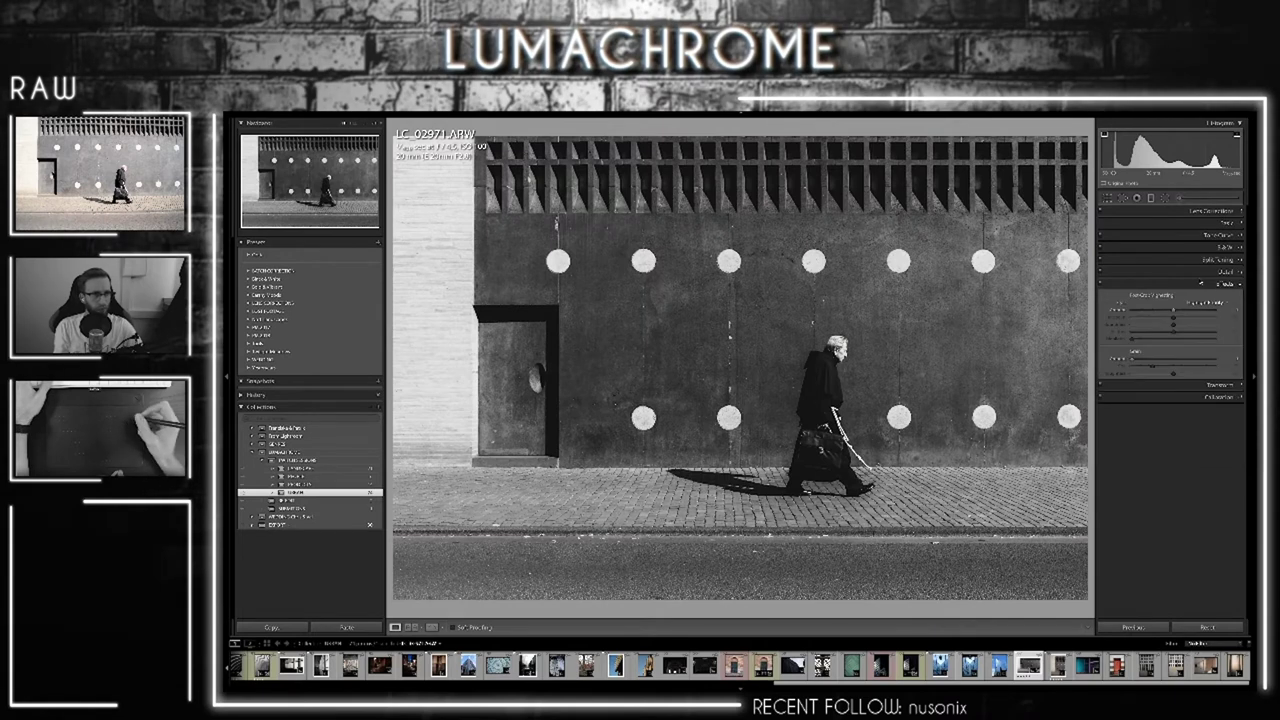
left_click(1190, 272)
mouse_move(1140, 389)
left_mouse_down()
mouse_move(1160, 390)
mouse_move(1130, 393)
mouse_move(1200, 391)
left_mouse_up()
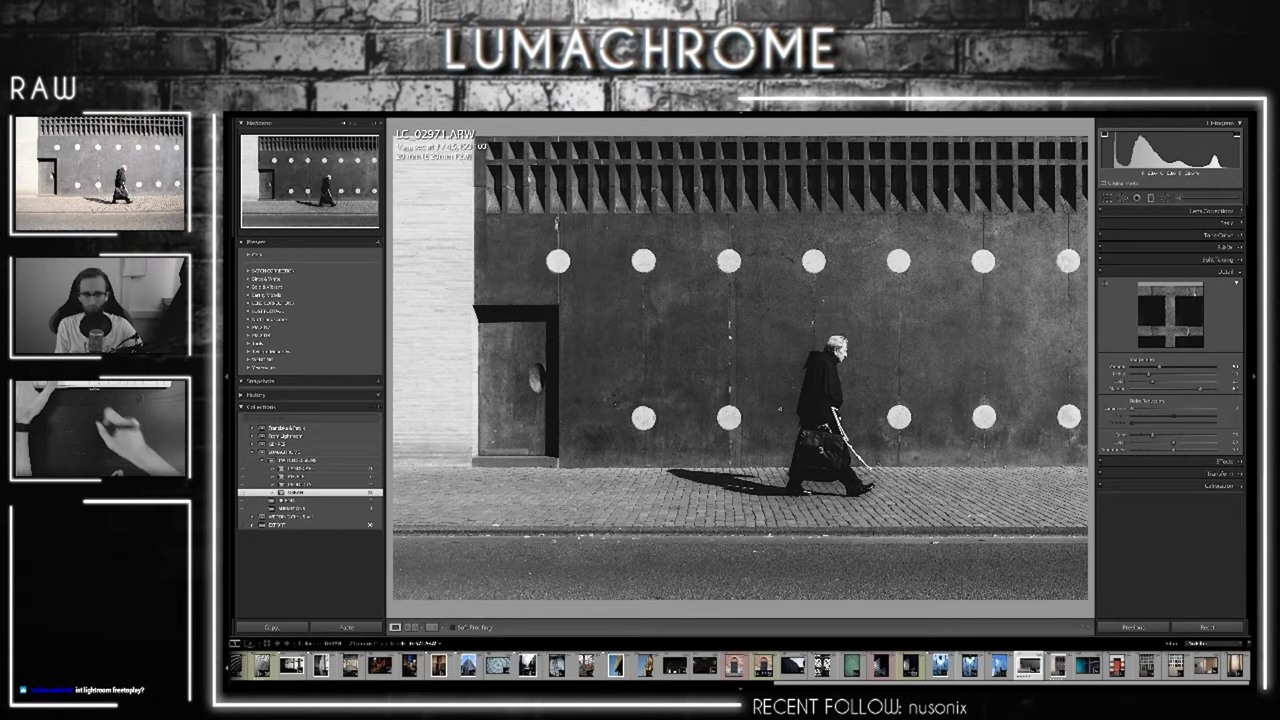
Zoom to 1:1 on the walking man to inspect the sharpening, fit the view, and collapse Detail
left_click(848, 383)
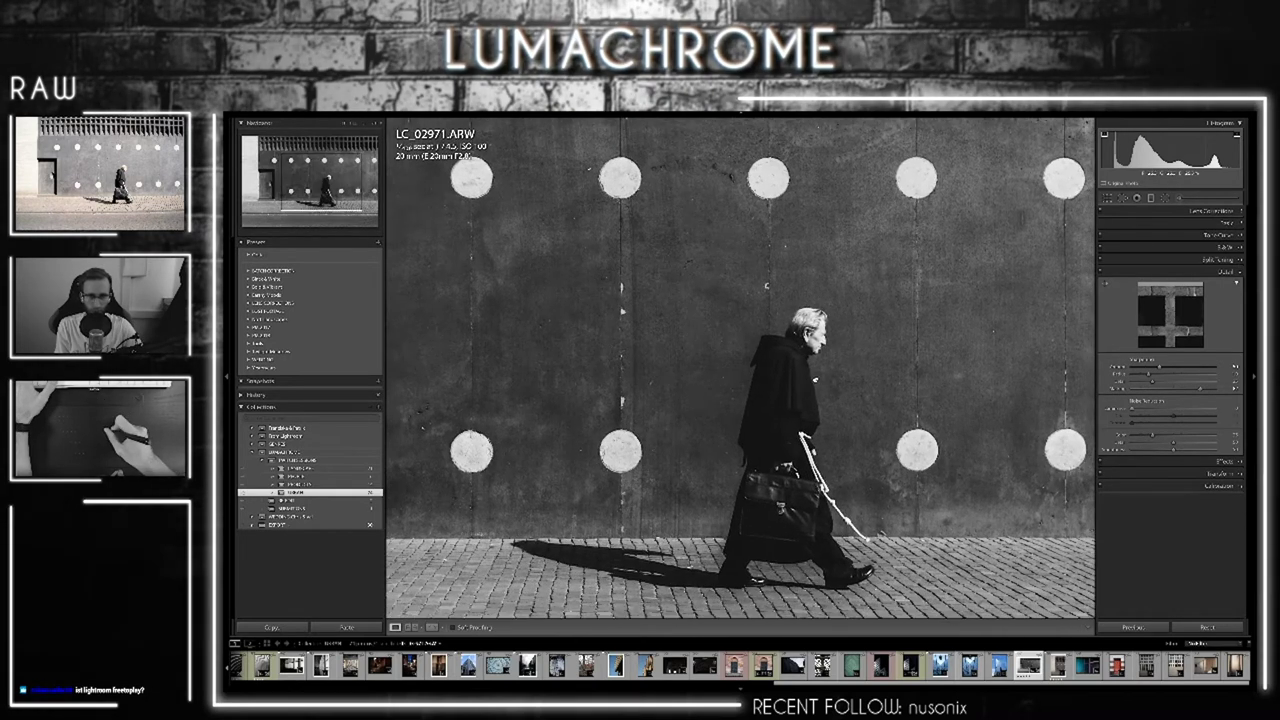
left_click(820, 368)
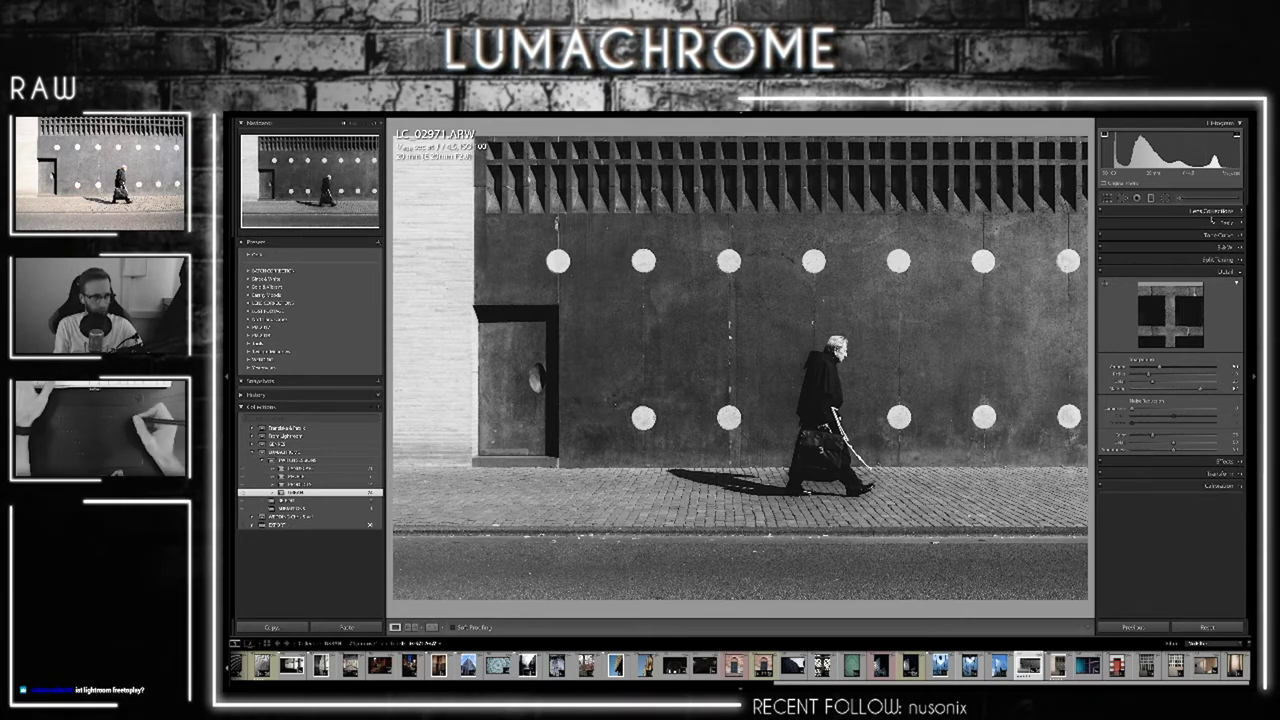
left_click(1190, 270)
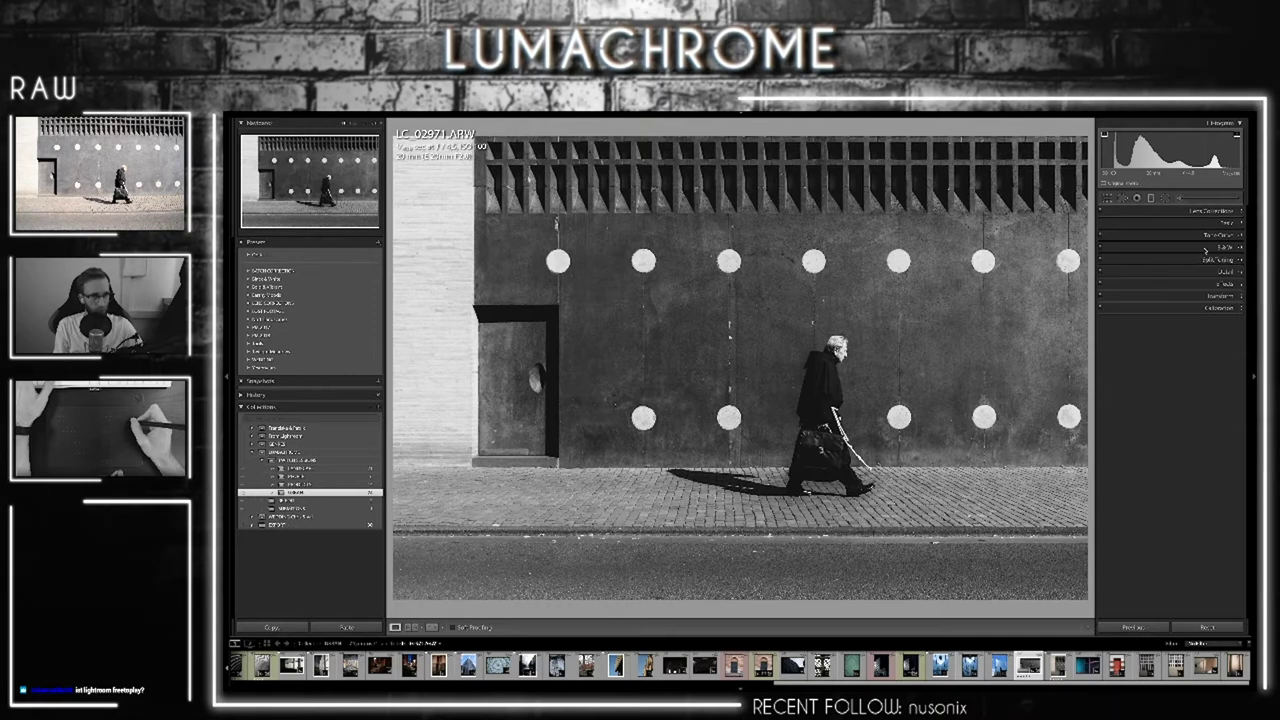
Open the Tone Curve and test highlight and shadow point moves, undoing the shadow change
left_click(1218, 251)
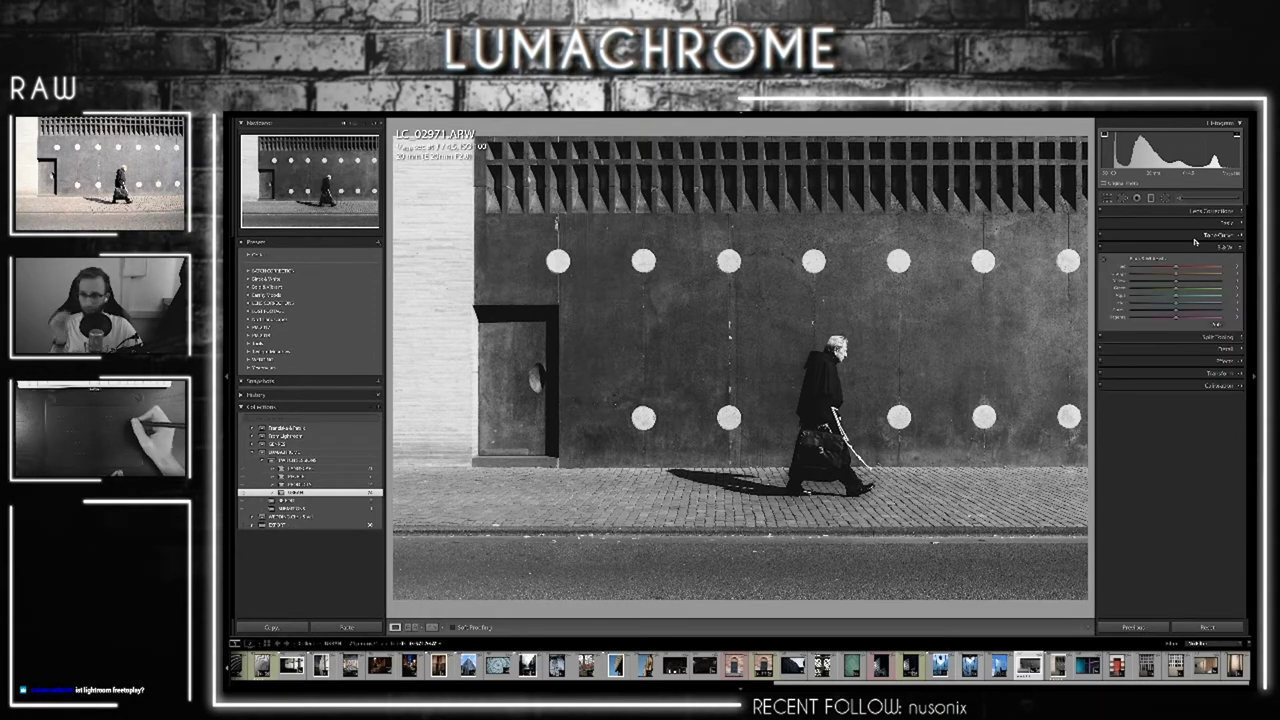
left_click(1190, 235)
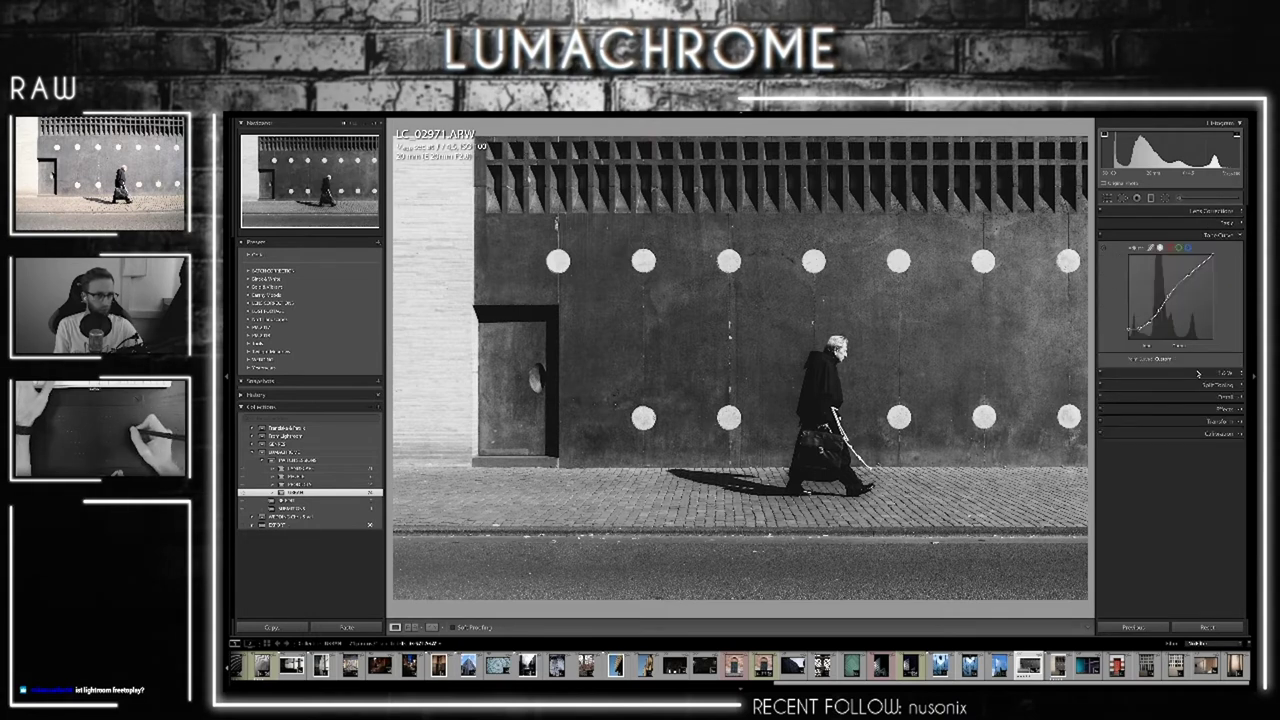
left_click(1197, 373)
left_click(1189, 235)
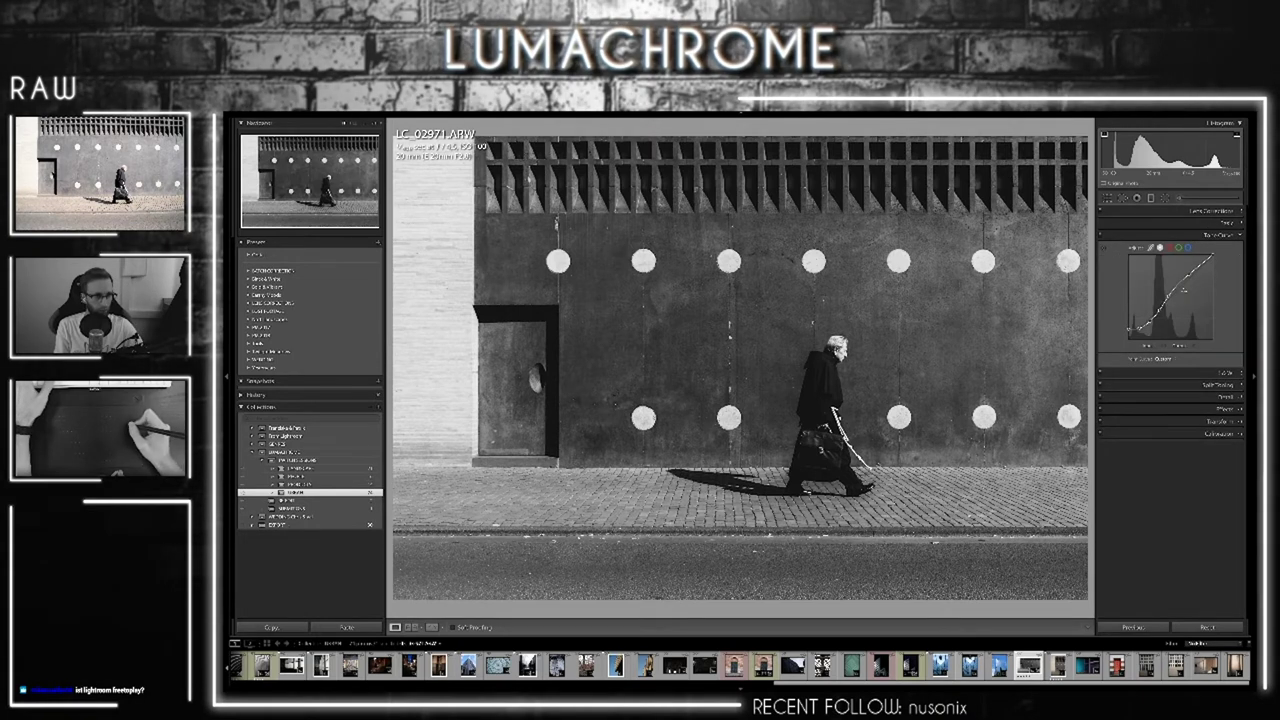
left_click_drag(1189, 273, 1191, 268)
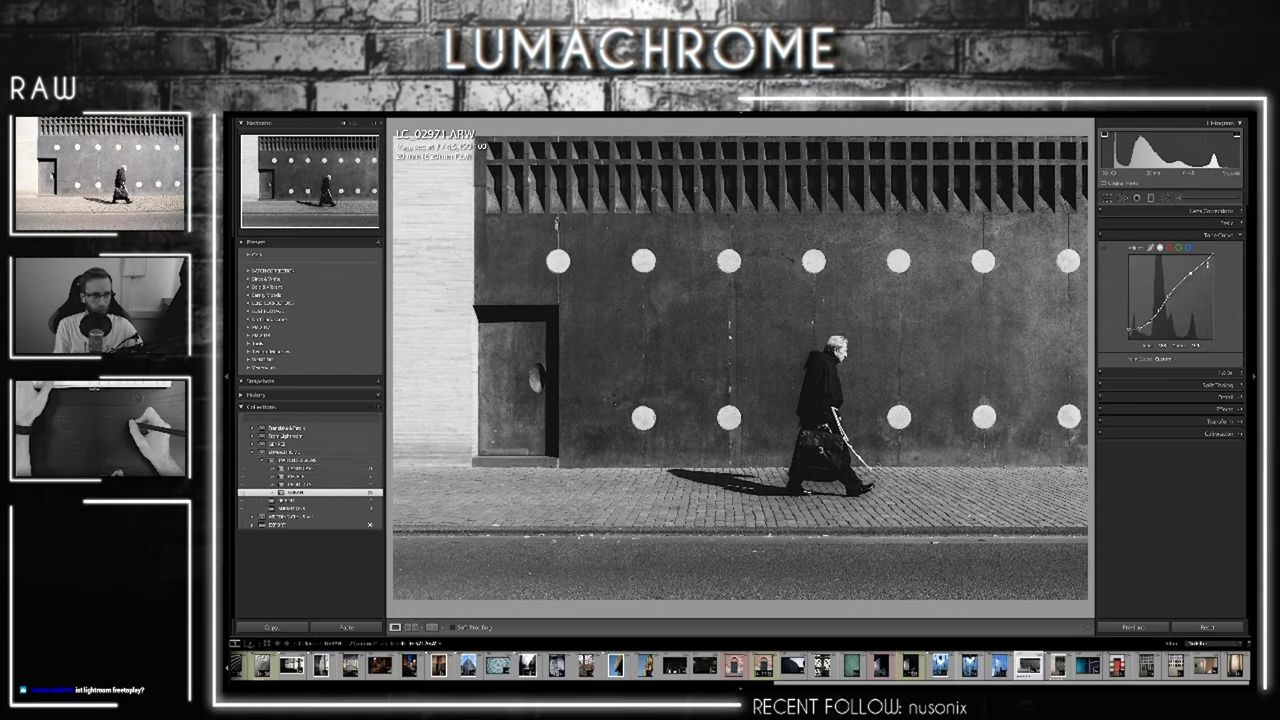
left_click_drag(1138, 330, 1136, 333)
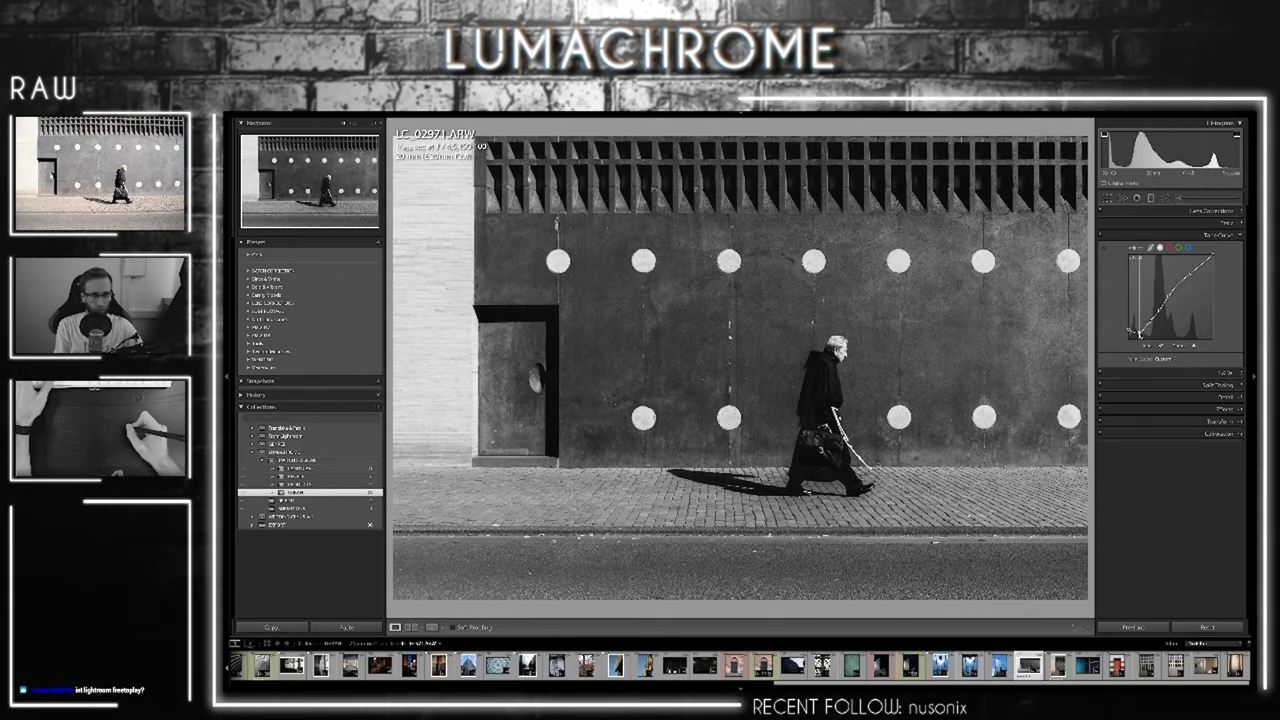
key("ctrl+z")
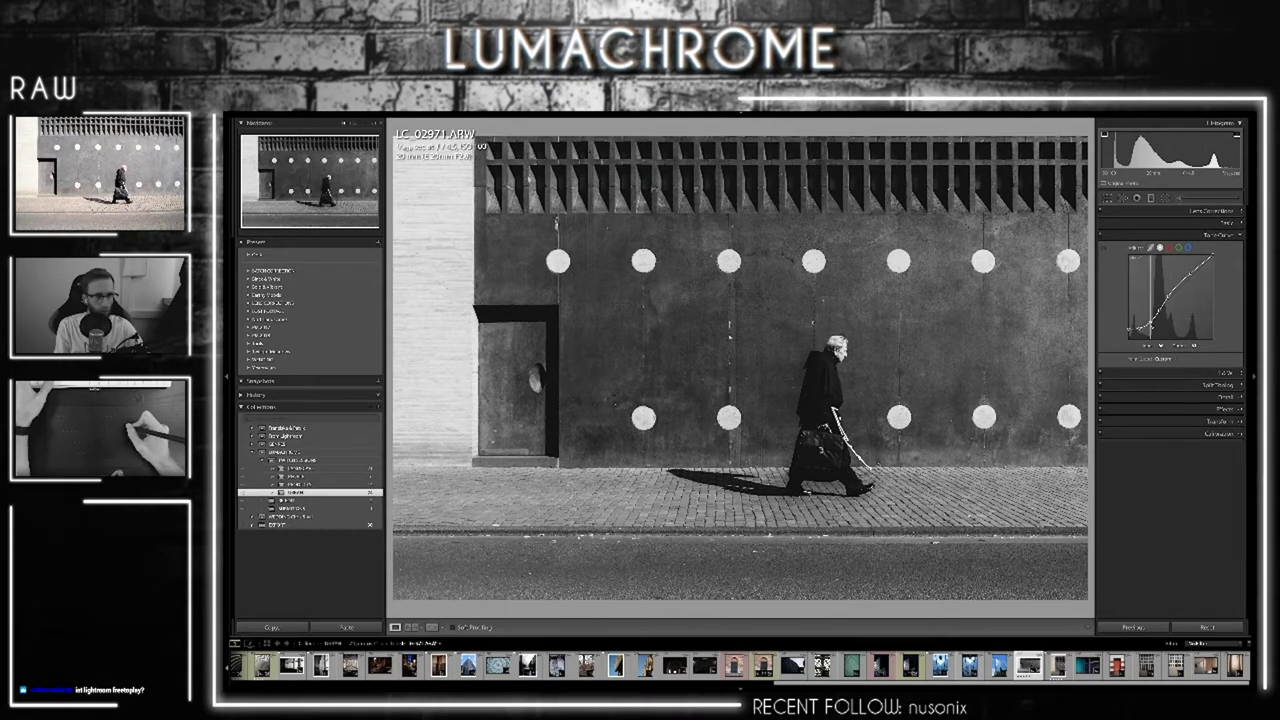
Refine the curve points and lower the highlight point to darken the bright left wall
mouse_move(1189, 271)
left_mouse_down()
mouse_move(1159, 316)
mouse_move(1131, 330)
left_mouse_up()
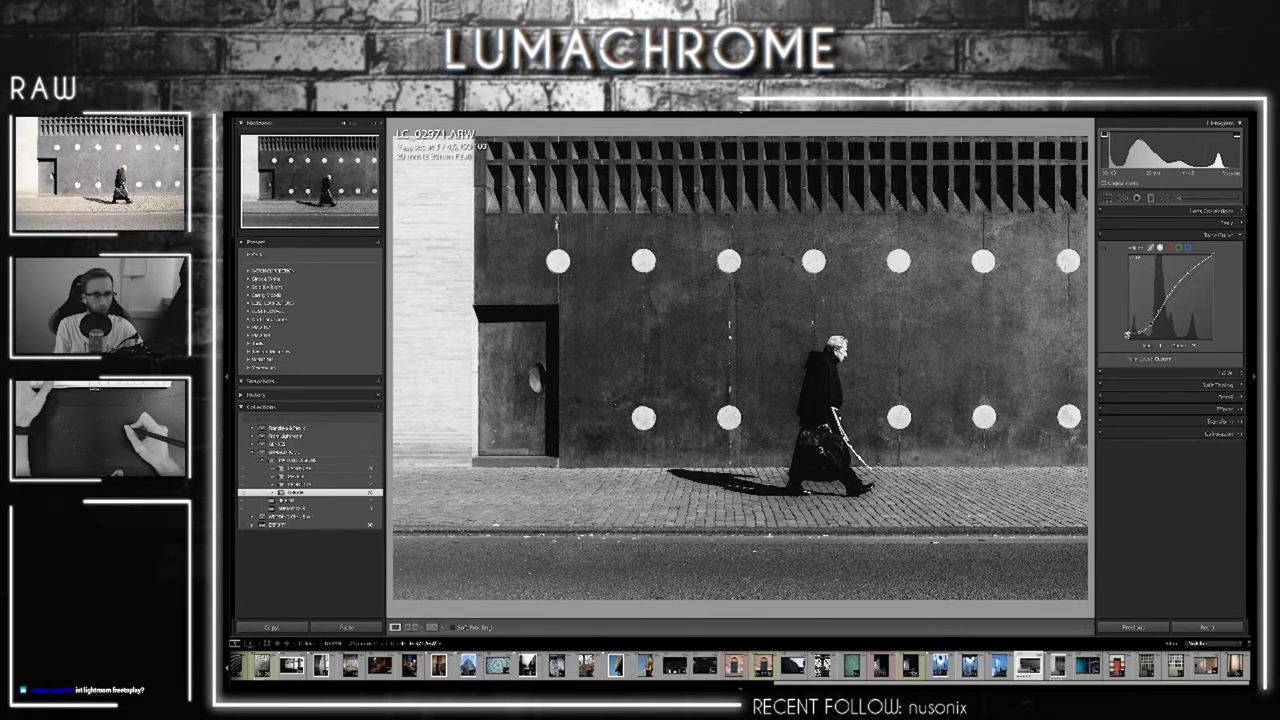
mouse_move(1131, 330)
left_mouse_down()
mouse_move(1145, 331)
mouse_move(1130, 313)
left_mouse_up()
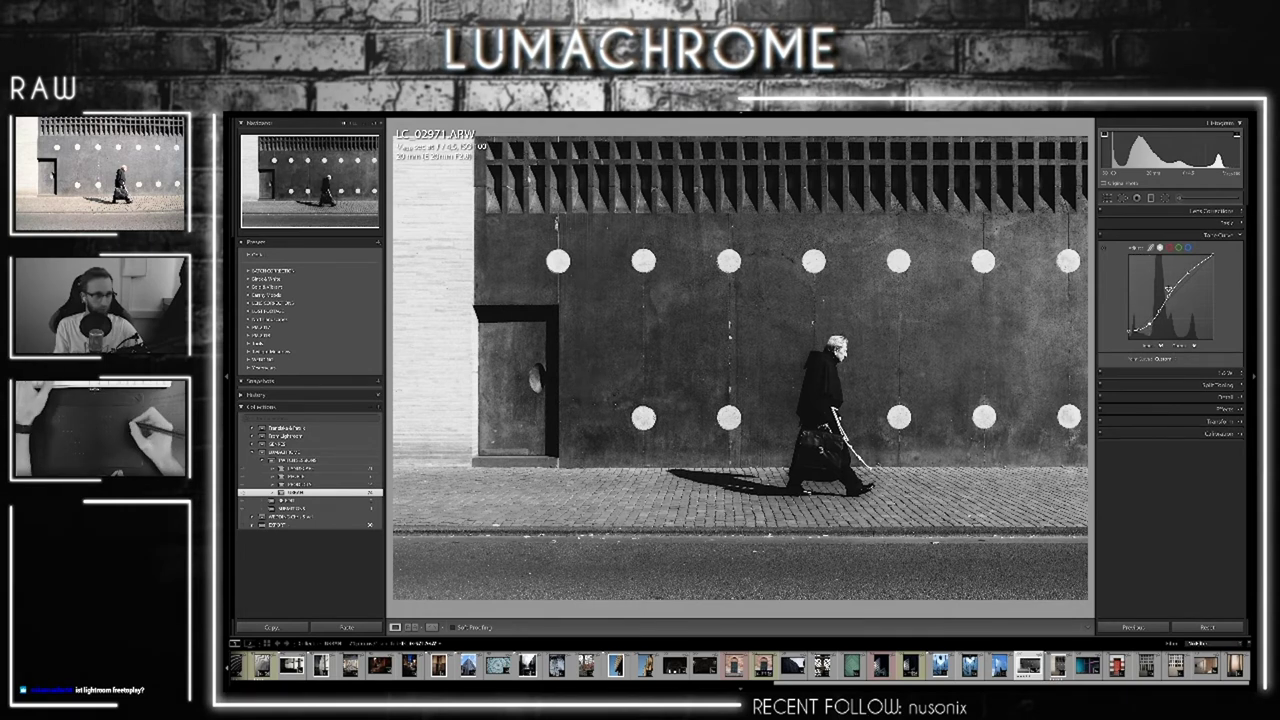
left_click_drag(1159, 313, 1157, 315)
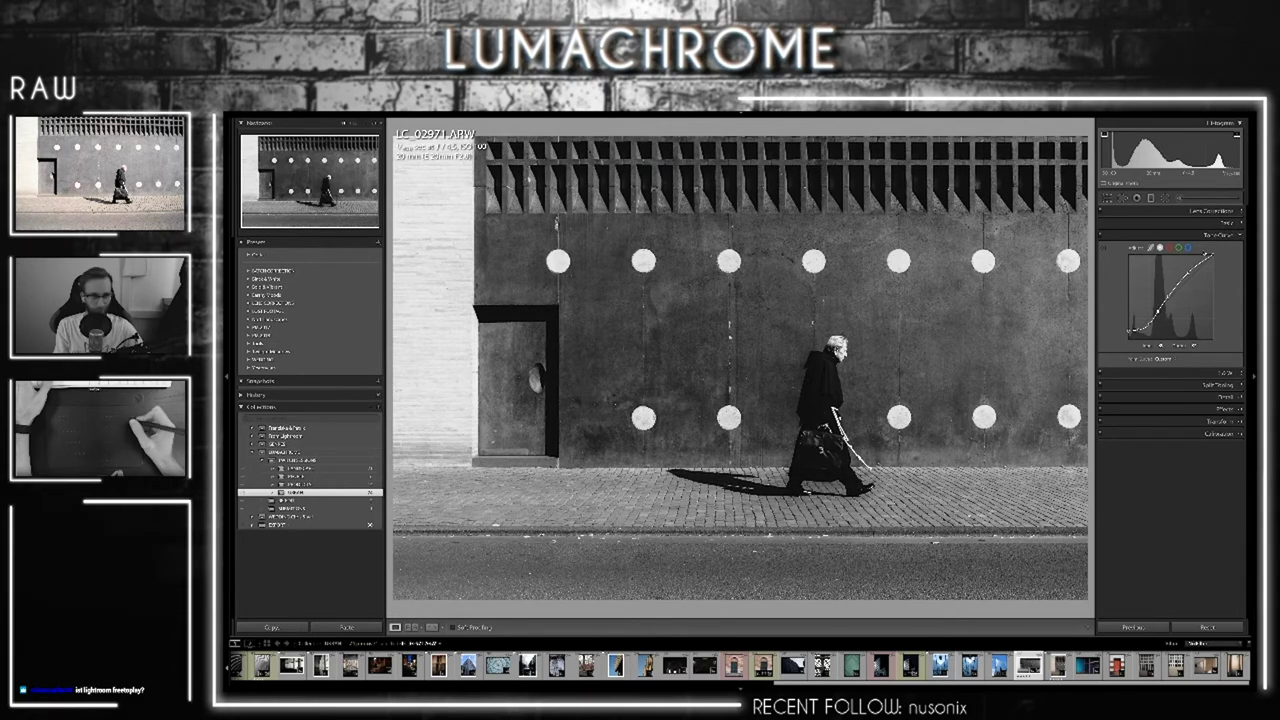
left_click_drag(1178, 284, 1176, 287)
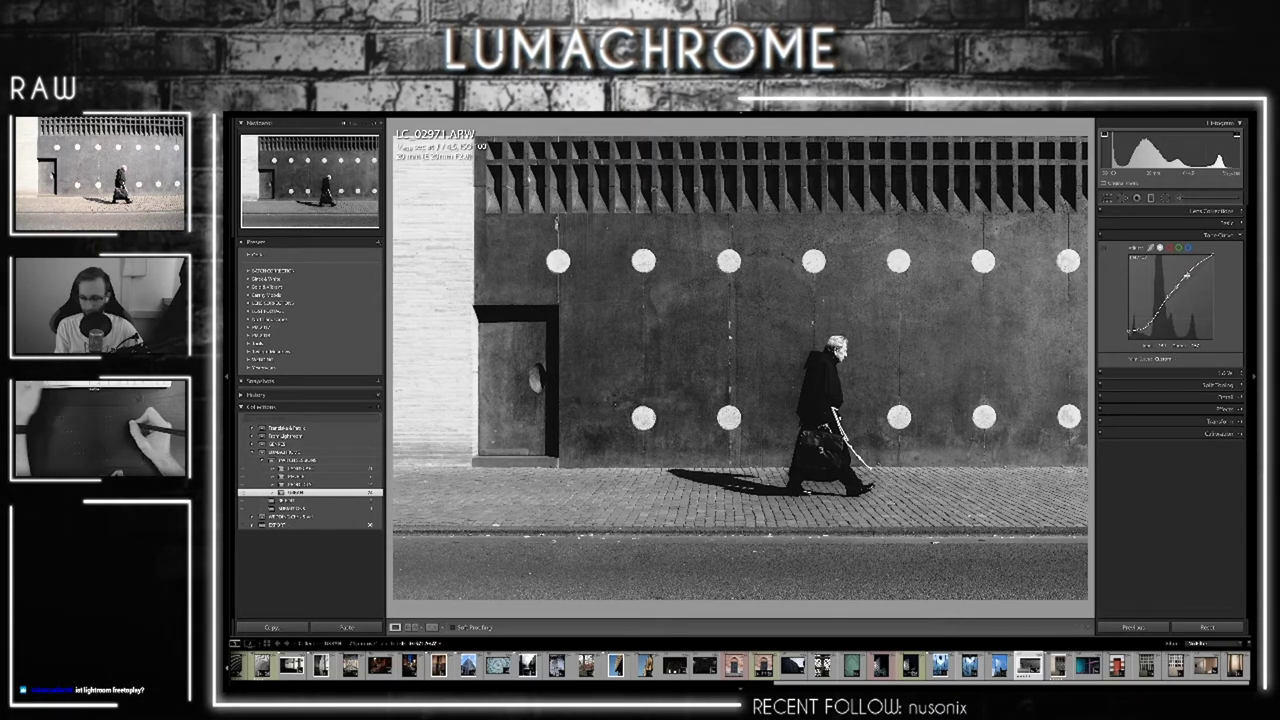
key("ctrl+z")
key("ctrl+z")
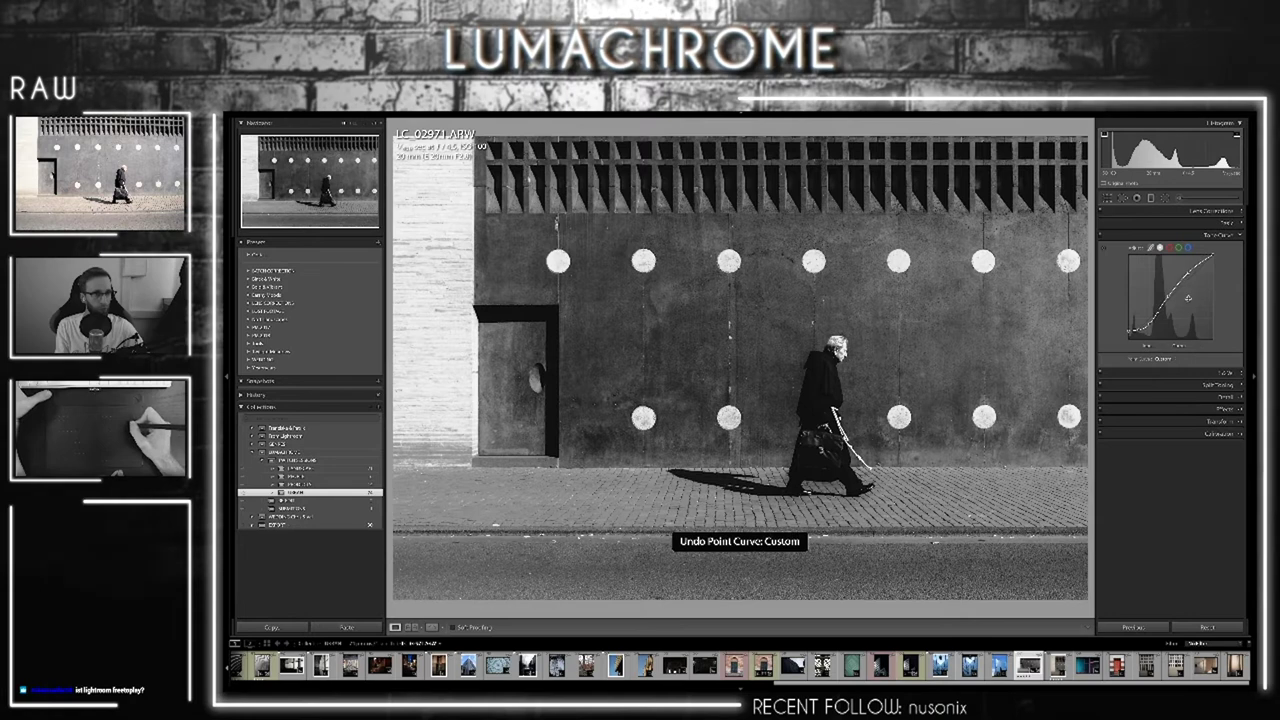
left_click_drag(1190, 273, 1187, 276)
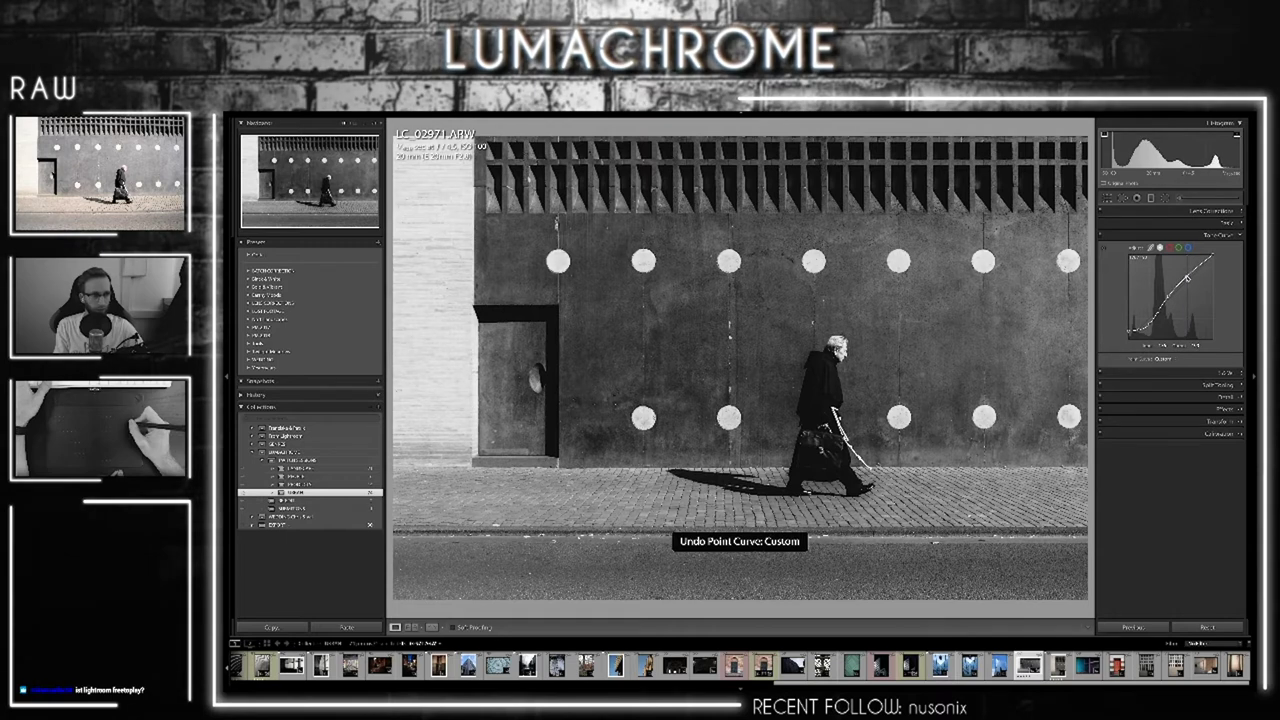
left_click(1194, 236)
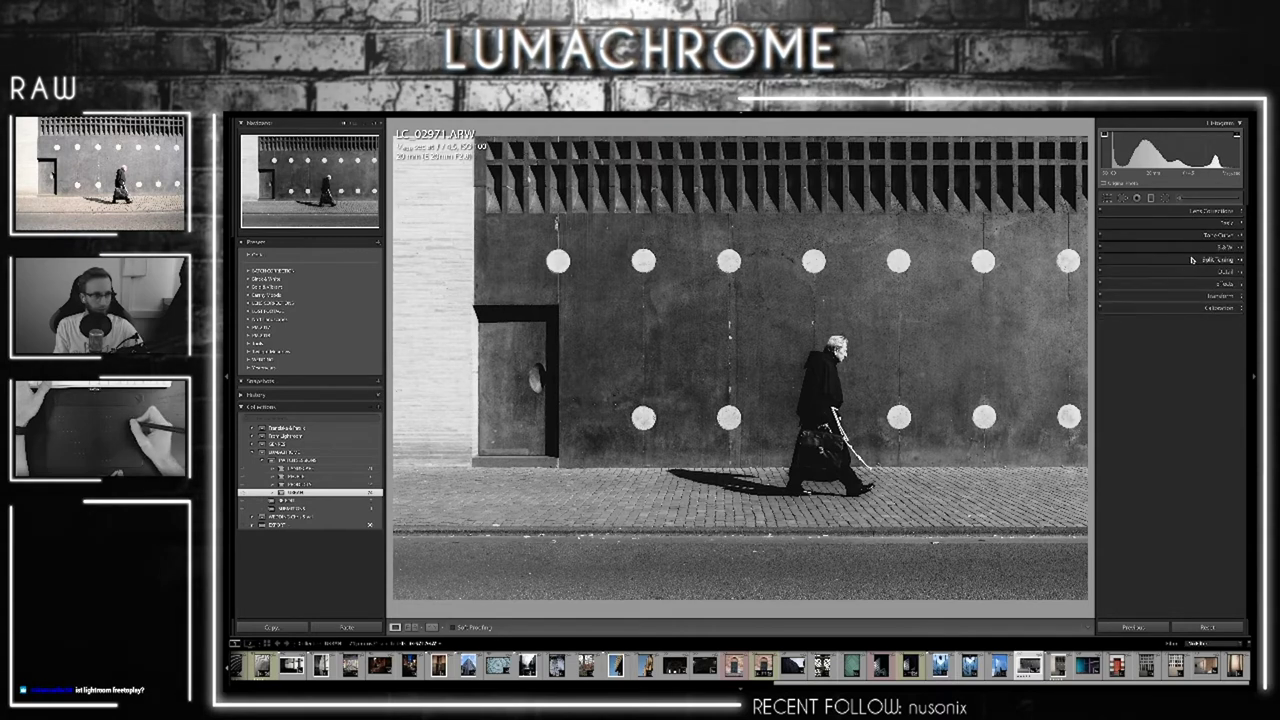
Expand the B&W mix panel and view the colour original, zooming in on the pavement and road
left_click(1223, 247)
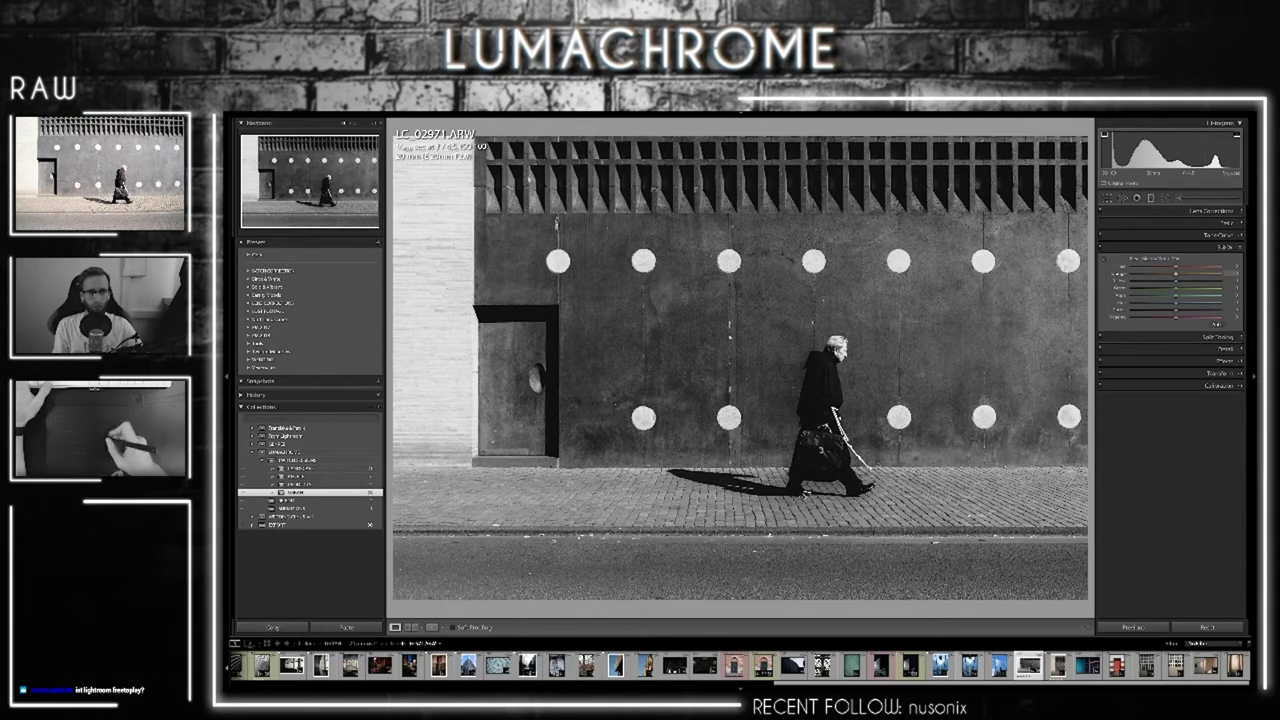
key("backslash")
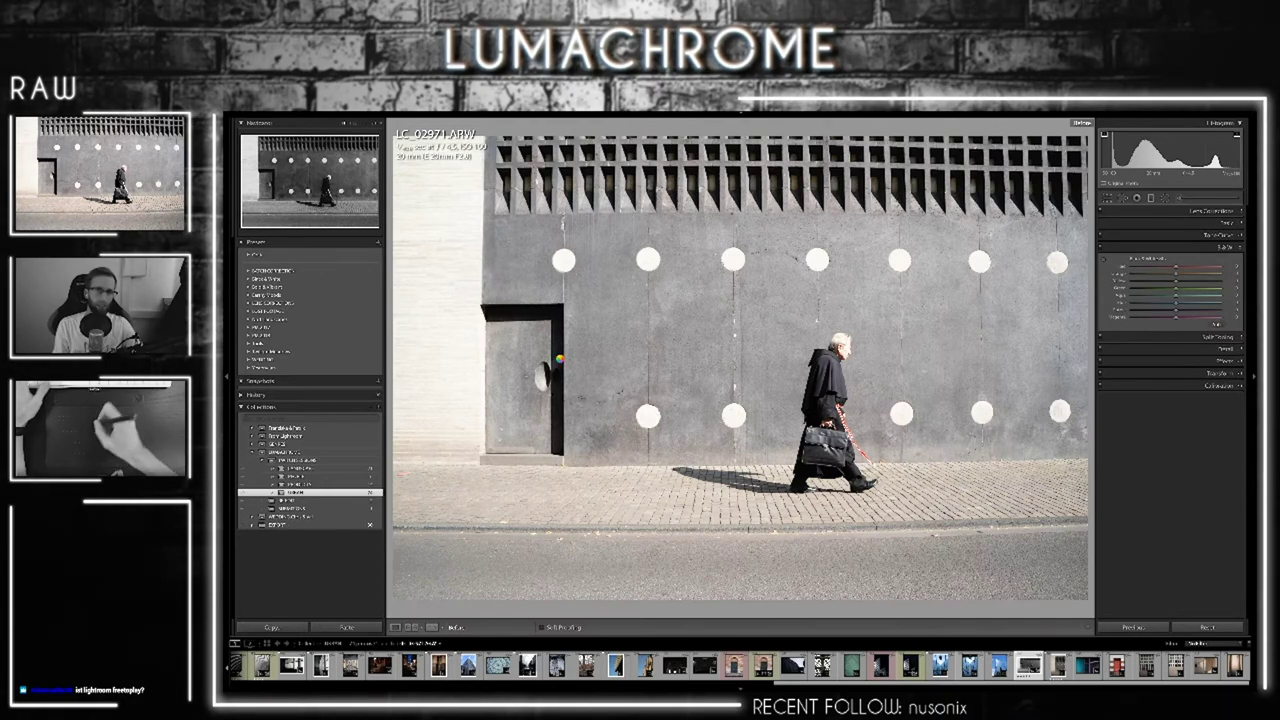
mouse_move(772, 318)
left_mouse_down()
mouse_move(760, 250)
mouse_move(858, 335)
left_mouse_up()
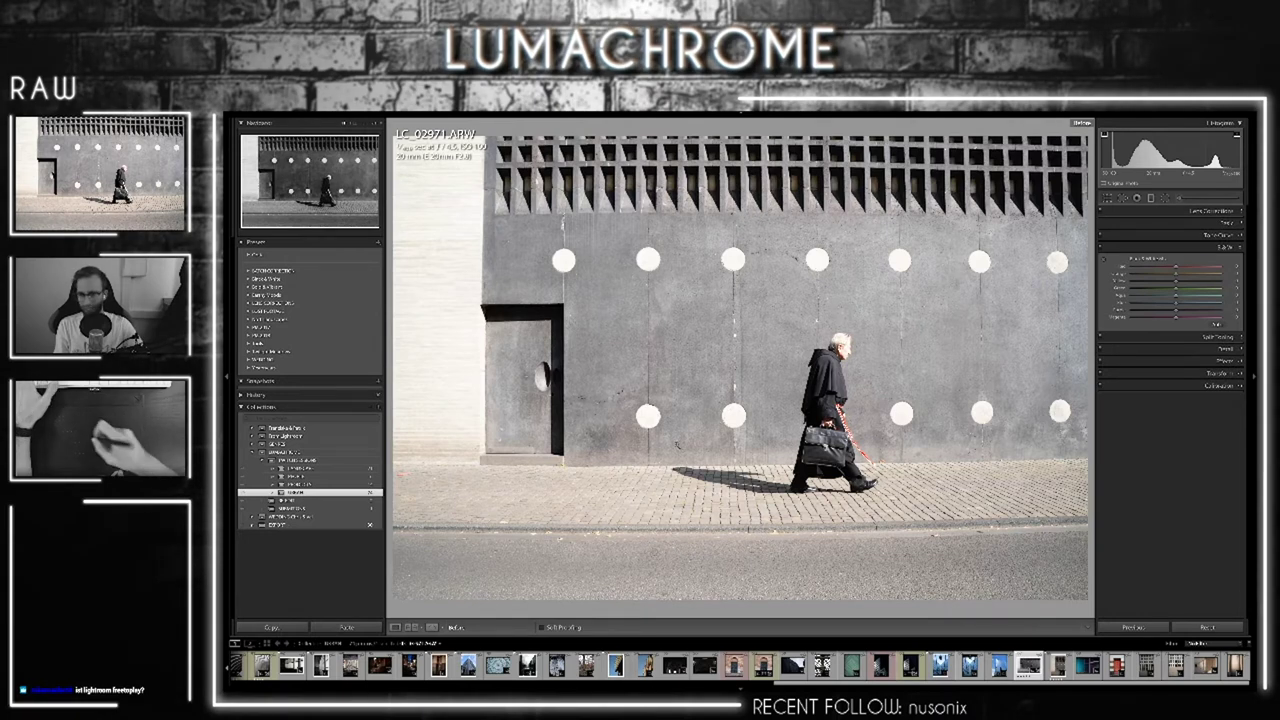
left_click(830, 350)
left_click(830, 350)
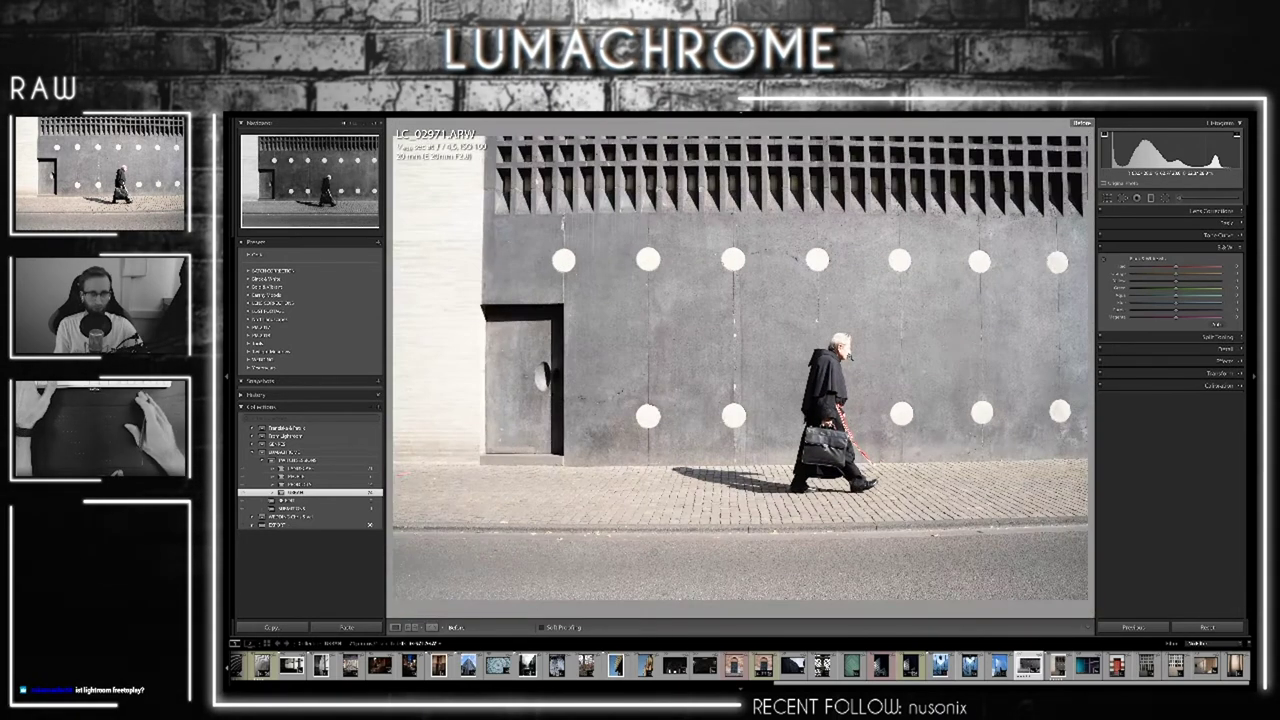
key("backslash")
Tweak several black-and-white mix colour sliders, then undo the Auto B&W Mix and collapse the panel
mouse_move(1174, 284)
left_mouse_down()
mouse_move(1193, 283)
mouse_move(1152, 285)
left_mouse_up()
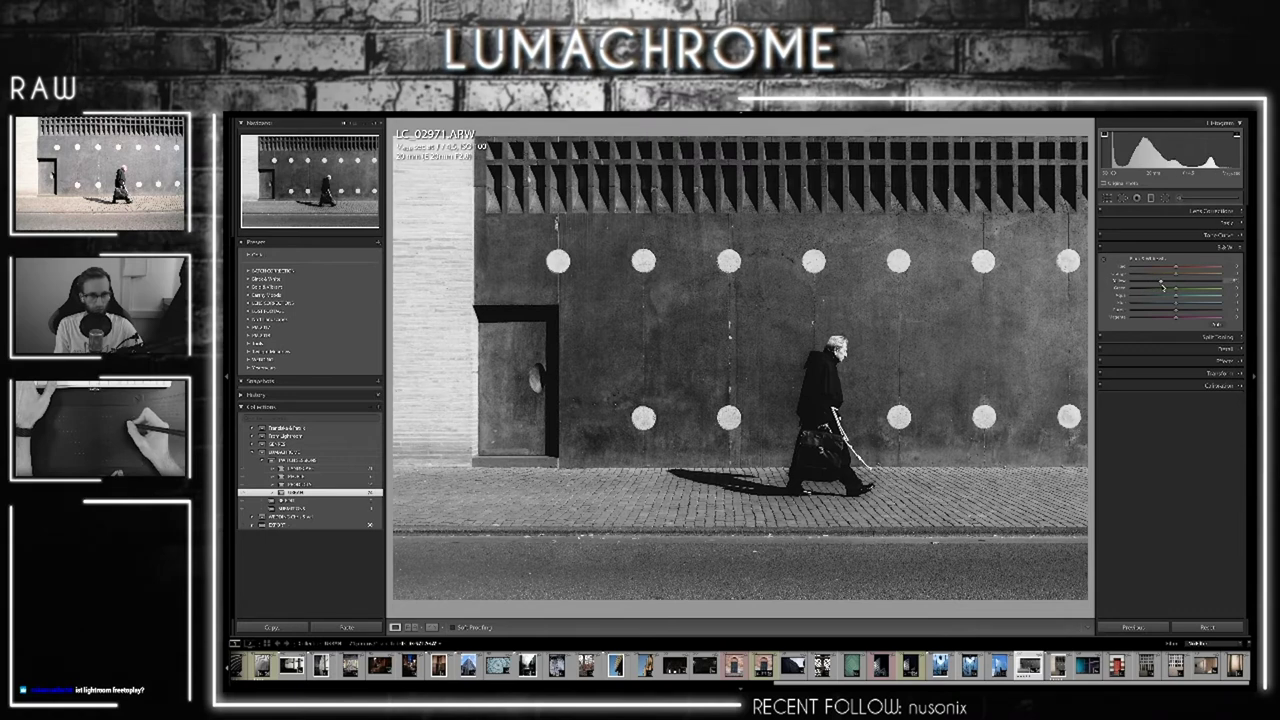
left_click_drag(1196, 277, 1179, 282)
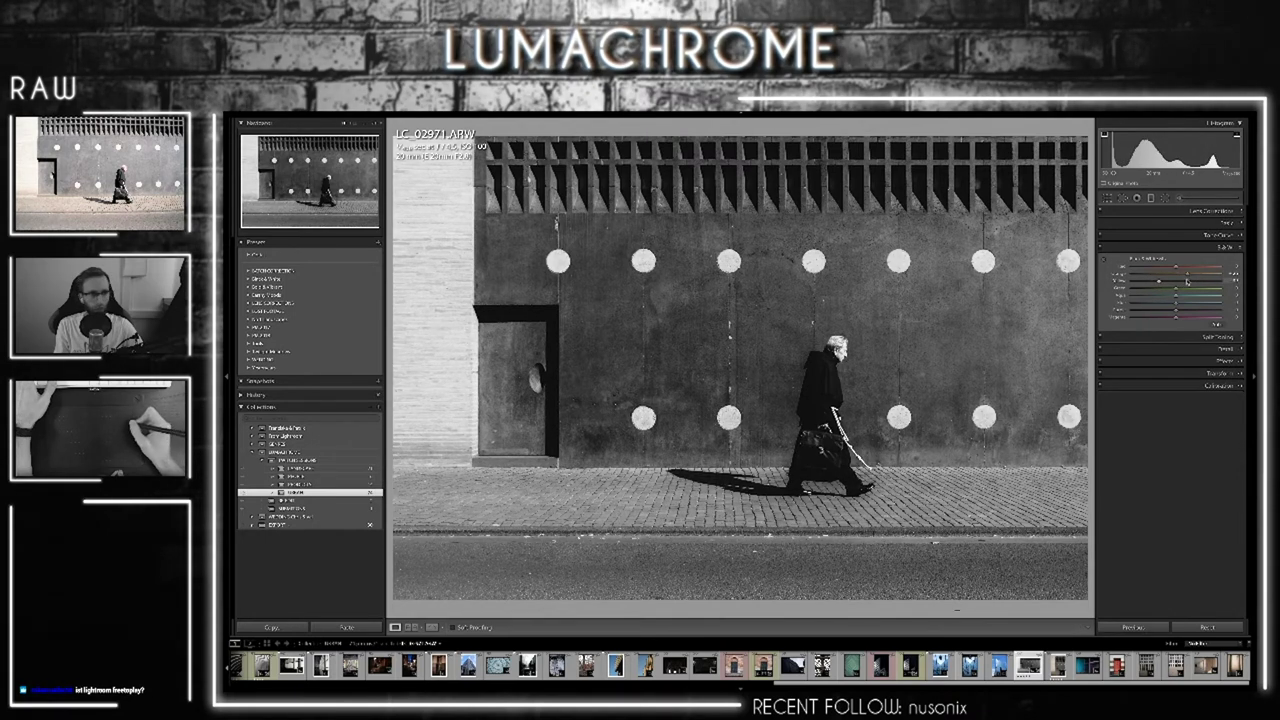
left_click_drag(1188, 276, 1195, 279)
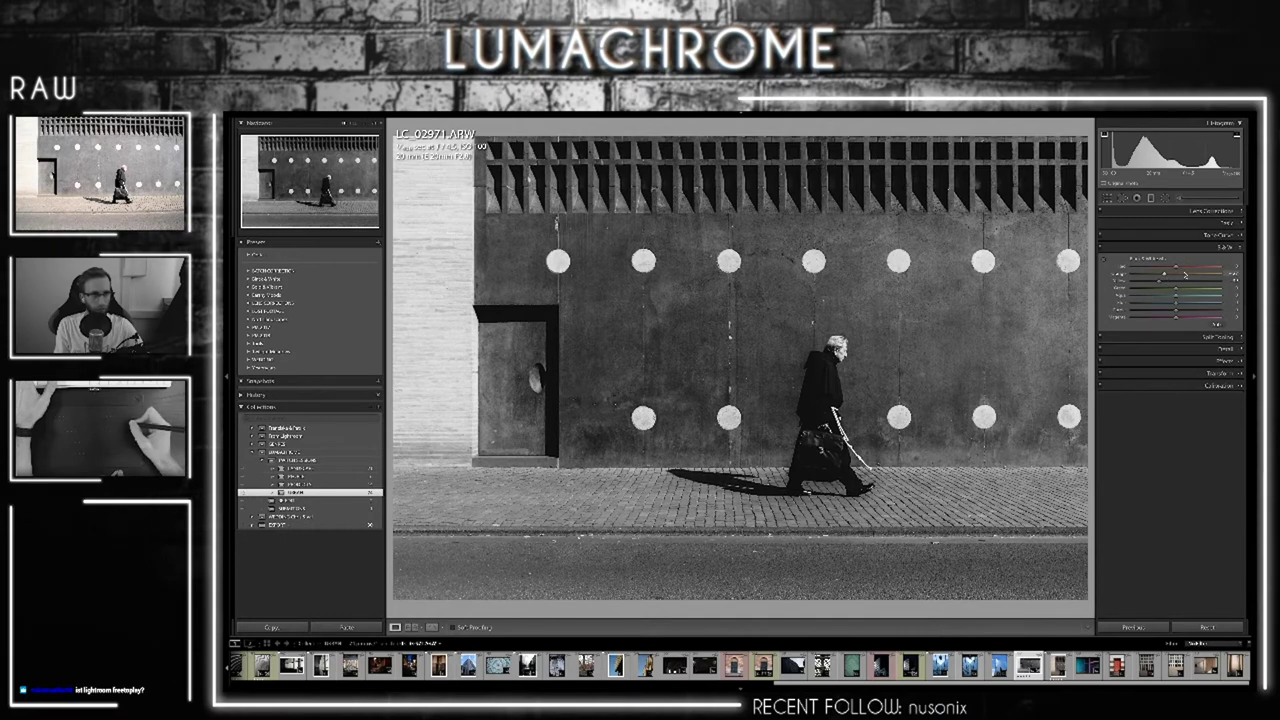
mouse_move(1195, 271)
left_mouse_down()
mouse_move(1164, 274)
mouse_move(1186, 273)
left_mouse_up()
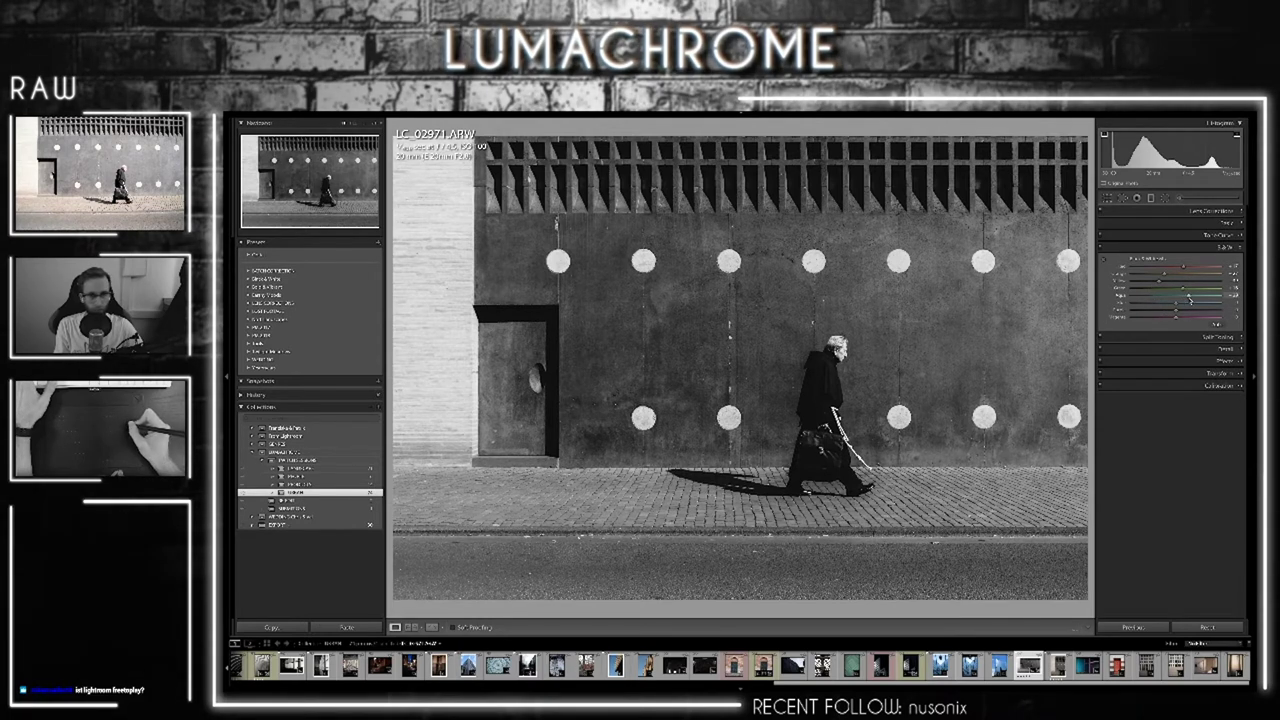
left_click_drag(1175, 306, 1148, 310)
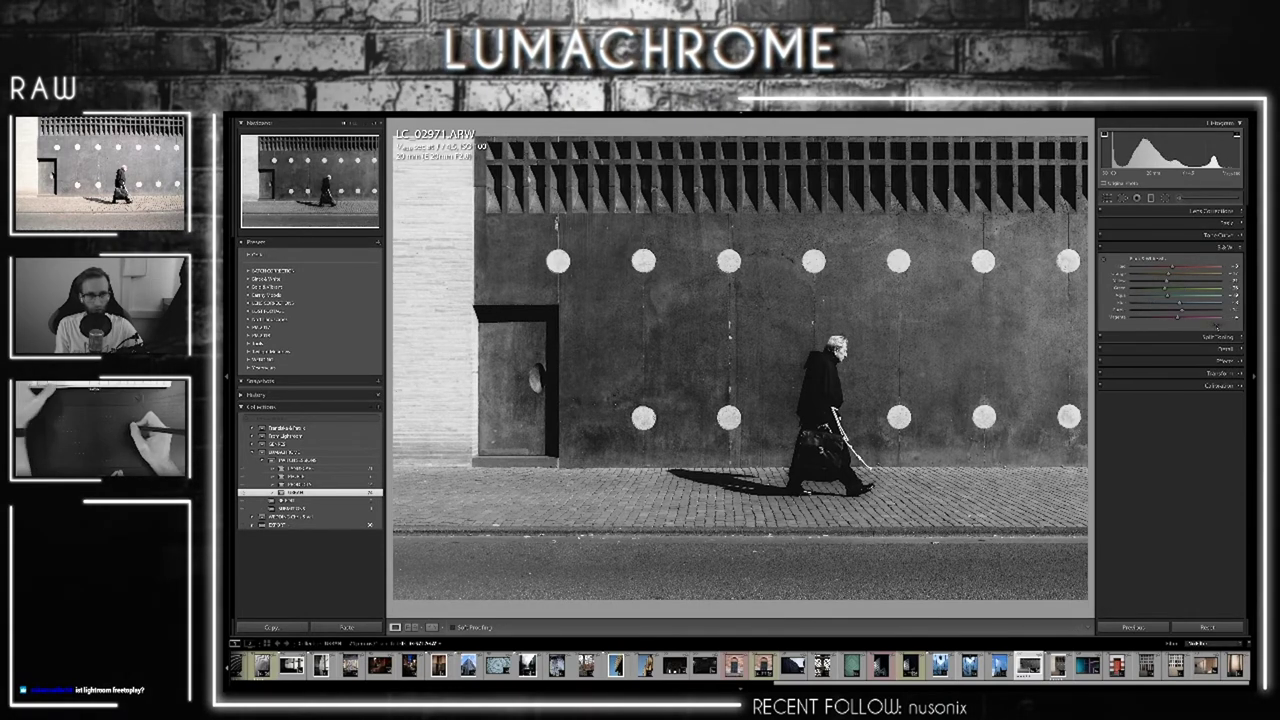
key("ctrl+z")
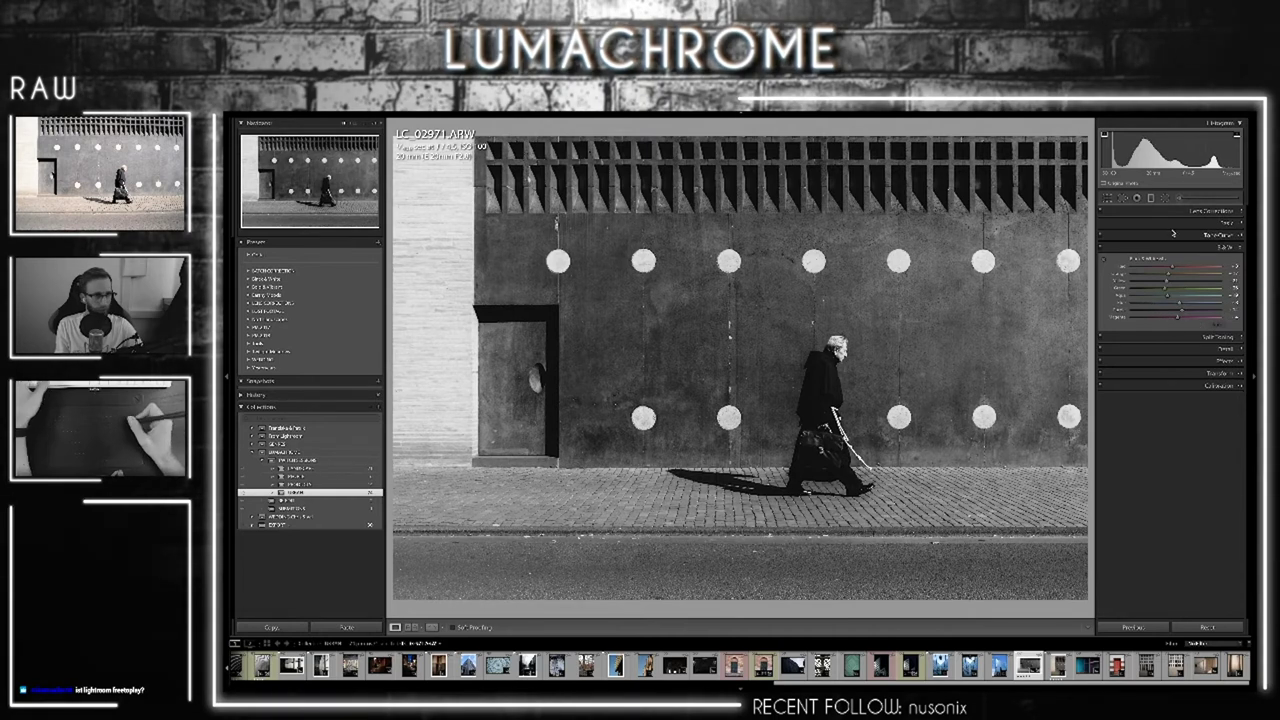
left_click(1203, 247)
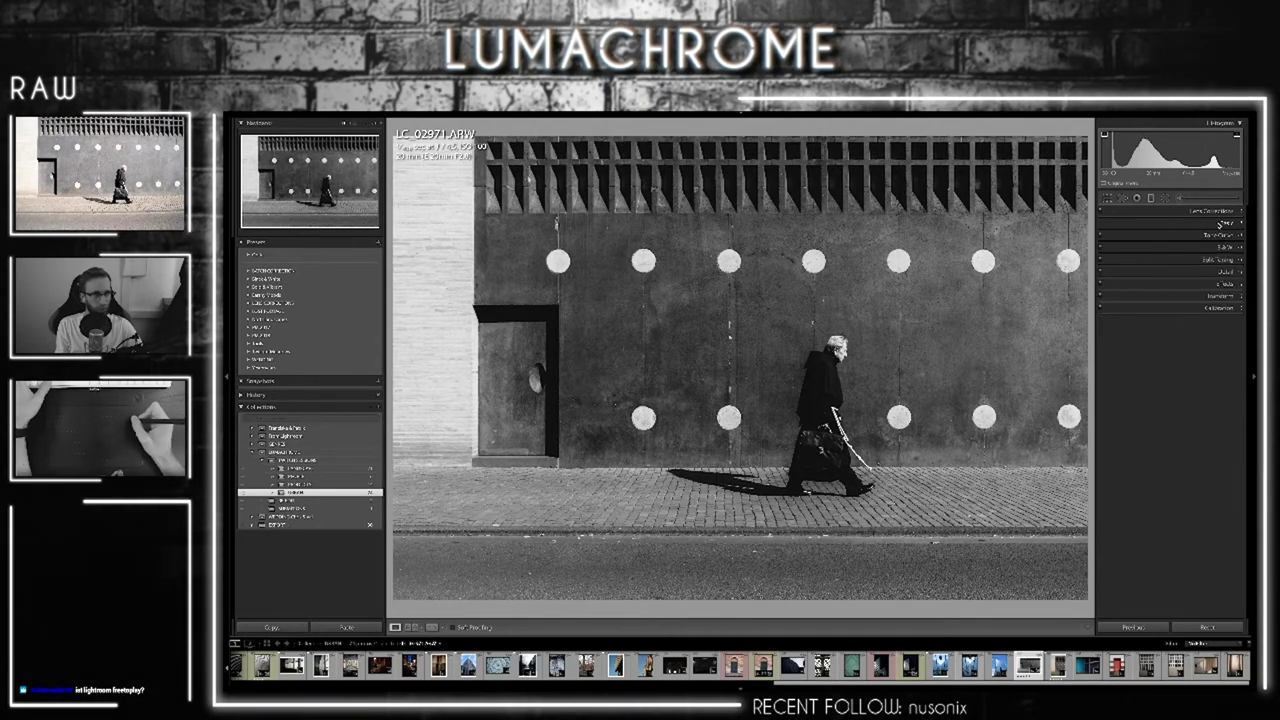
In the Basic panel, try and undo an Exposure boost, then drag Blacks left for deeper darks
left_click(1221, 223)
left_click_drag(1181, 312, 1195, 313)
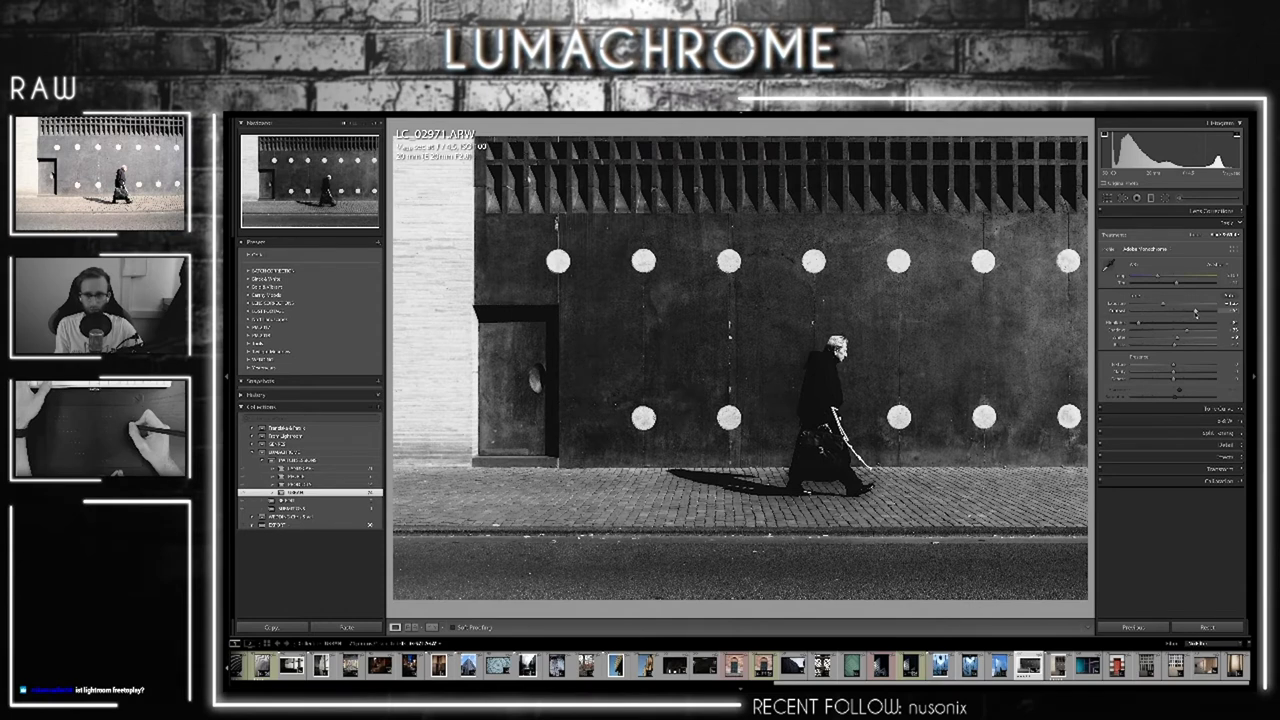
left_click_drag(1163, 304, 1176, 295)
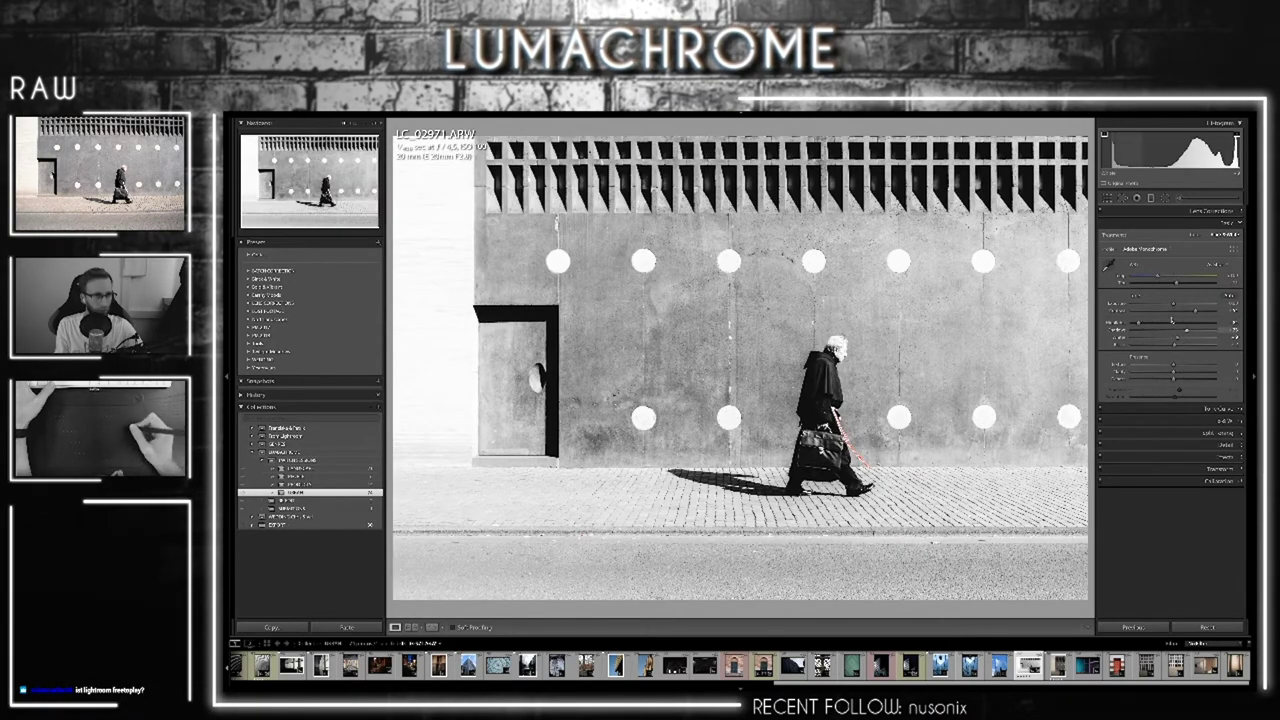
key("ctrl+z")
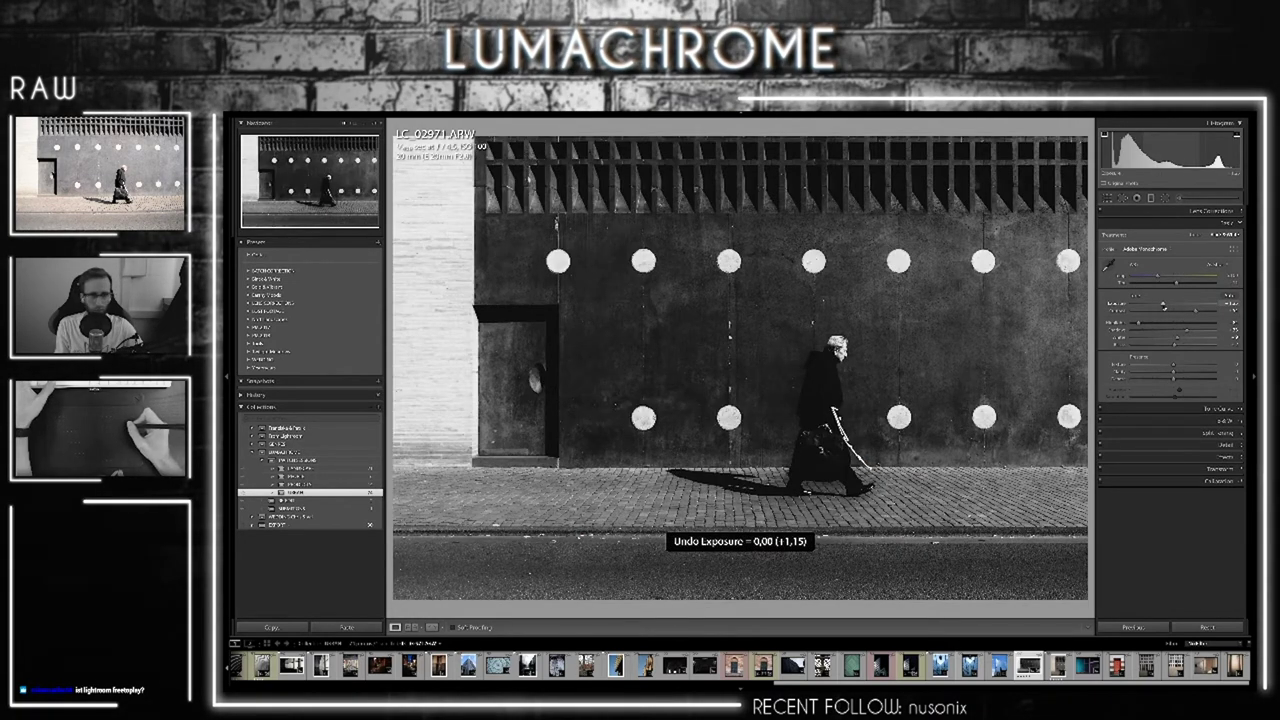
left_click_drag(1163, 304, 1164, 305)
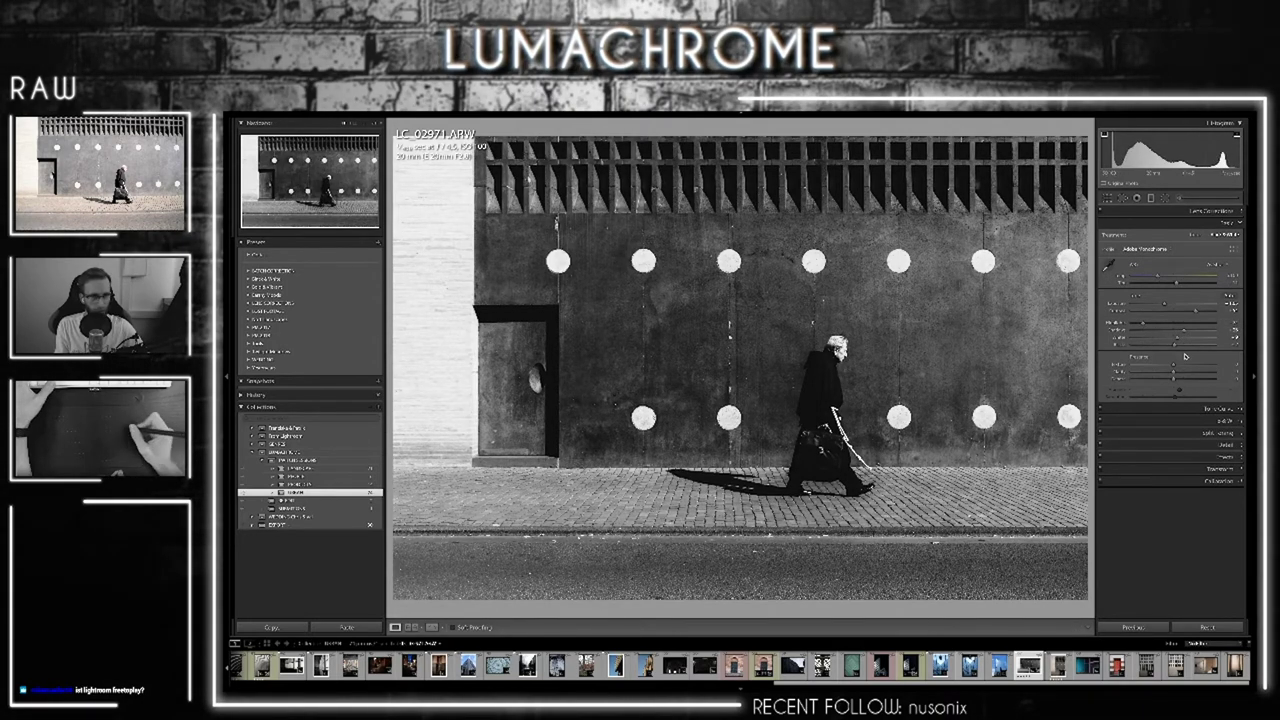
left_click_drag(1186, 340, 1174, 346)
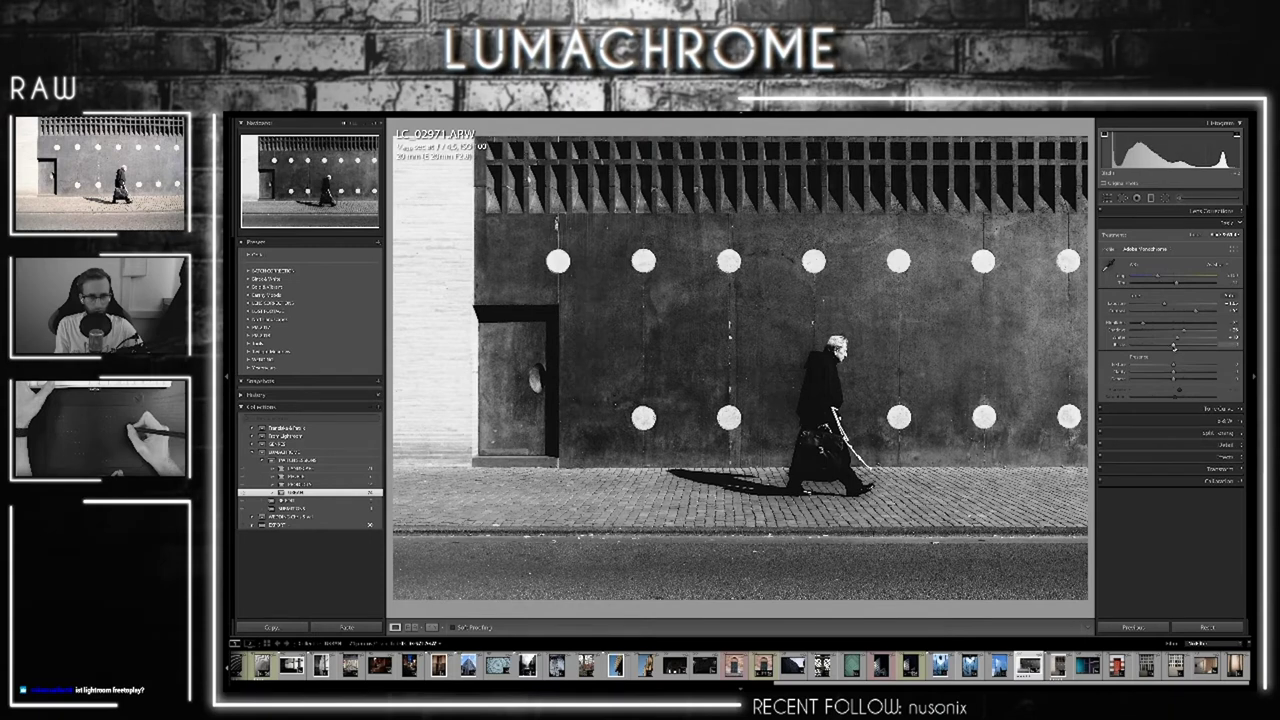
left_click(1198, 446)
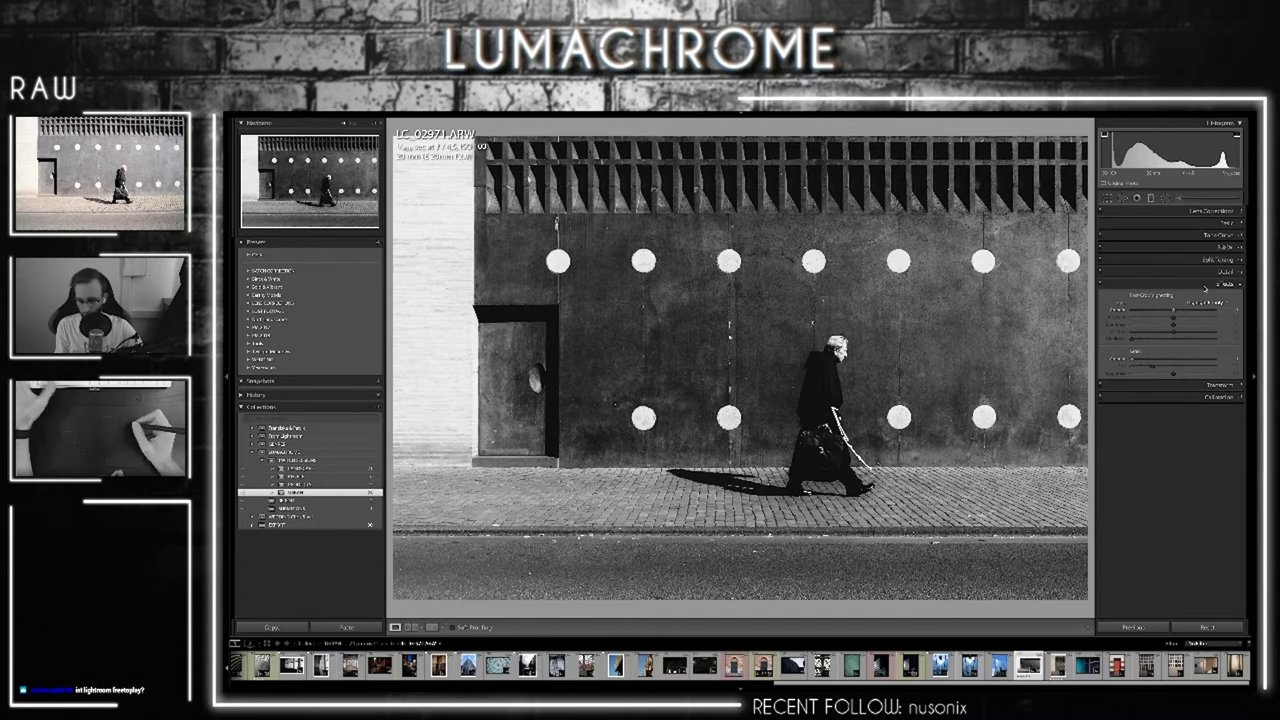
Crop to a wider aspect ratio, trimming the right side and shifting the photo to drop the road
key("r")
left_click(1210, 225)
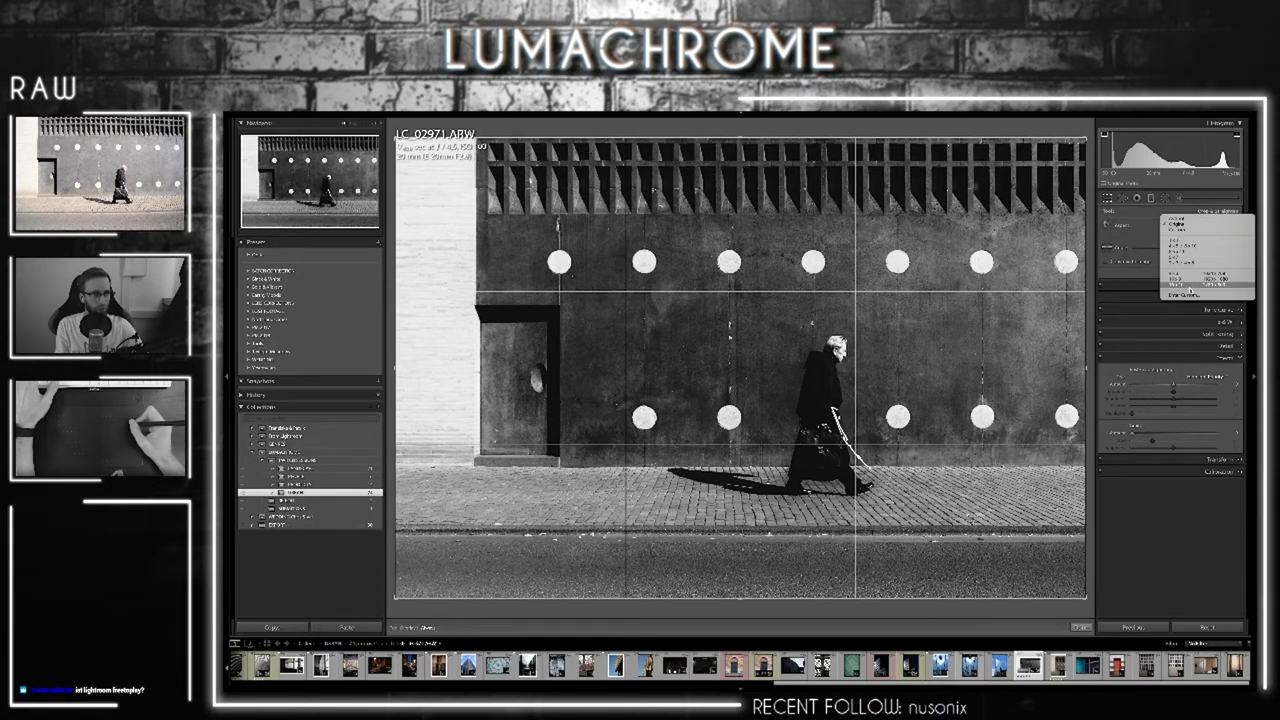
left_click(1188, 285)
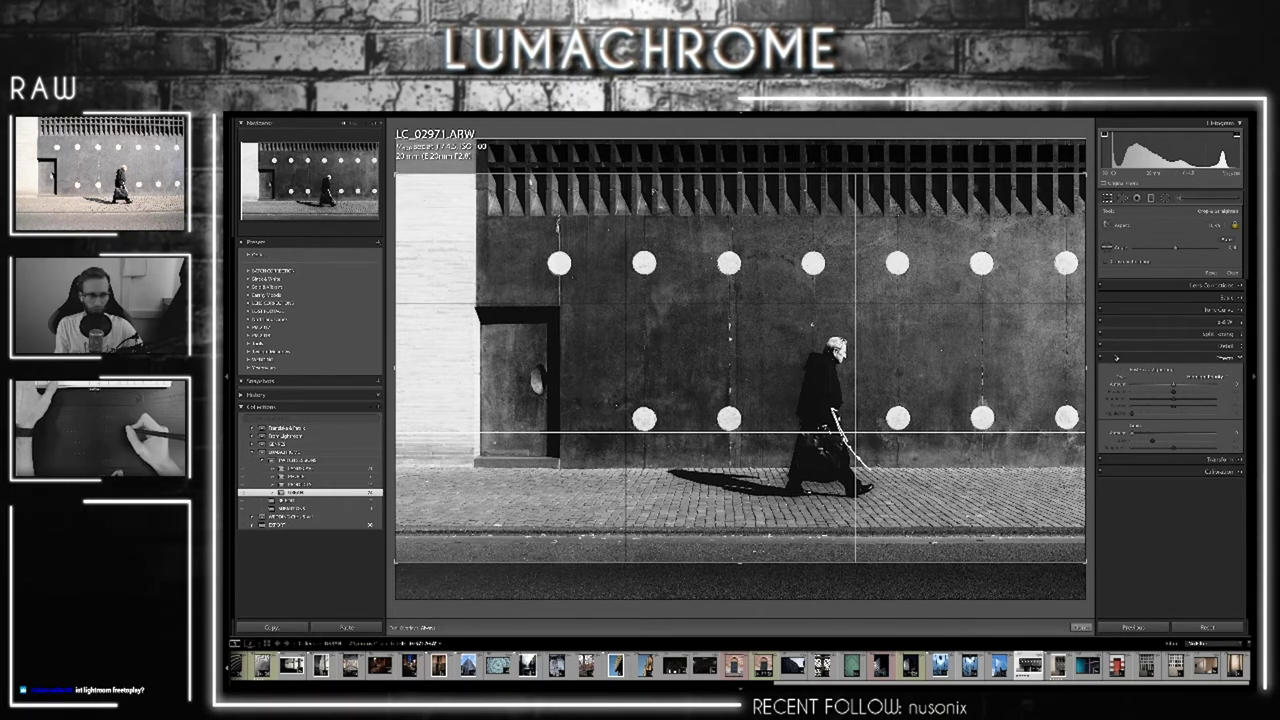
left_click_drag(1085, 368, 1067, 371)
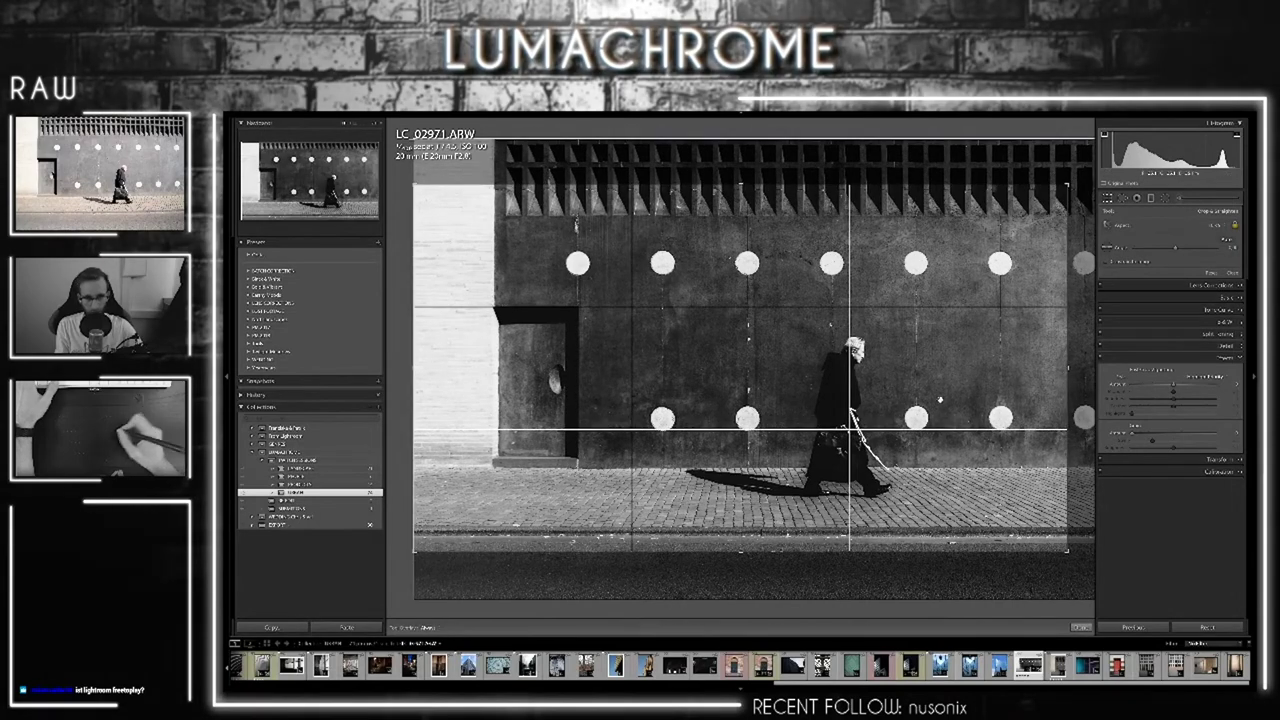
left_click_drag(902, 447, 907, 466)
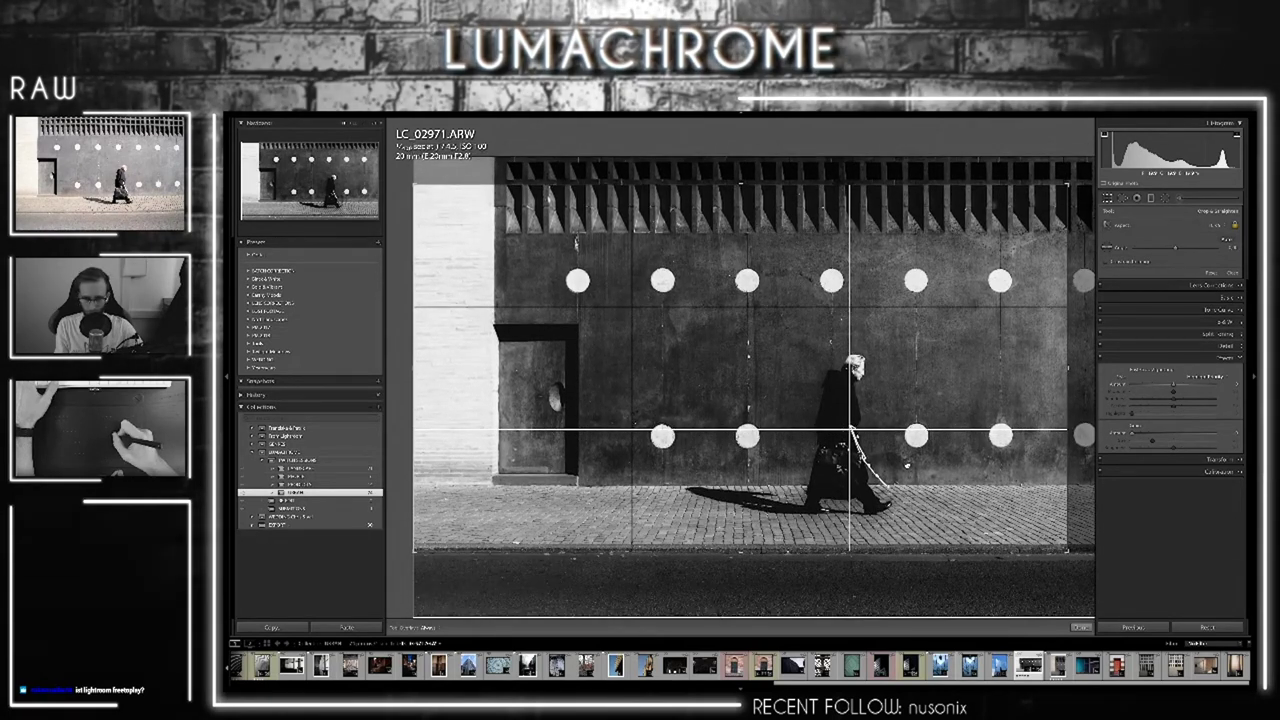
key("Return")
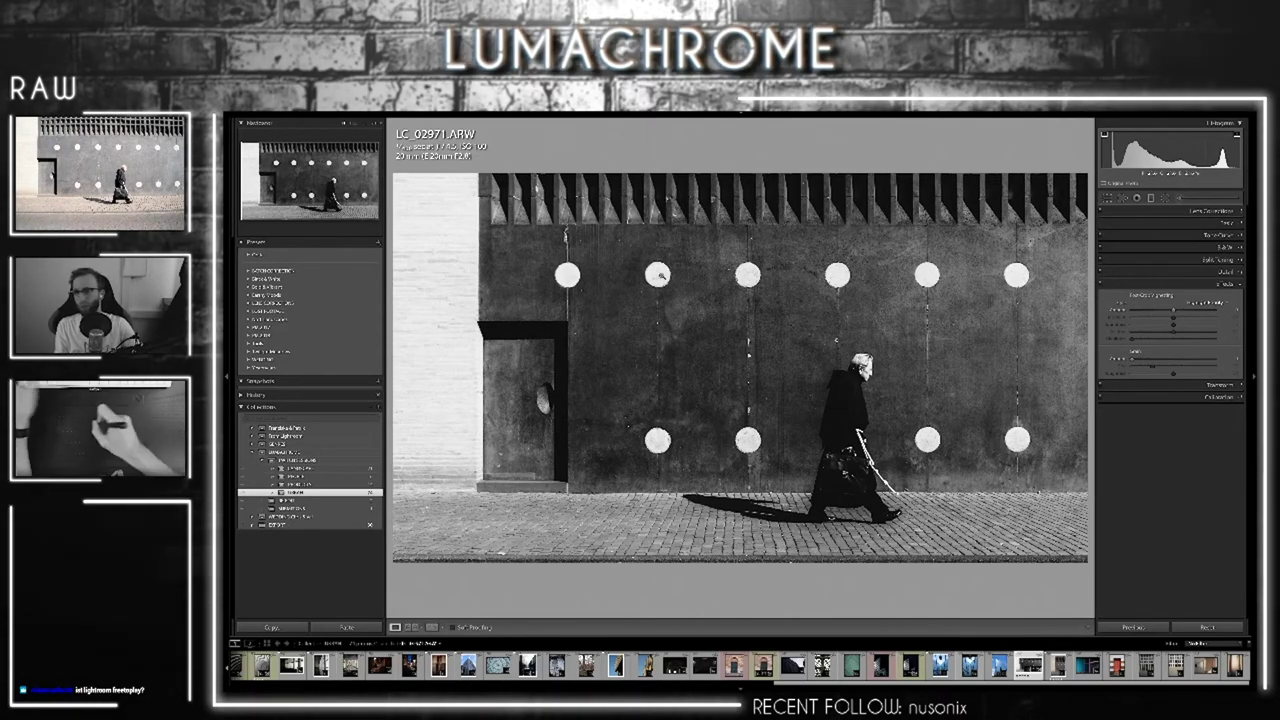
Refine the crop by nudging the photo down slightly and reapply it
key("r")
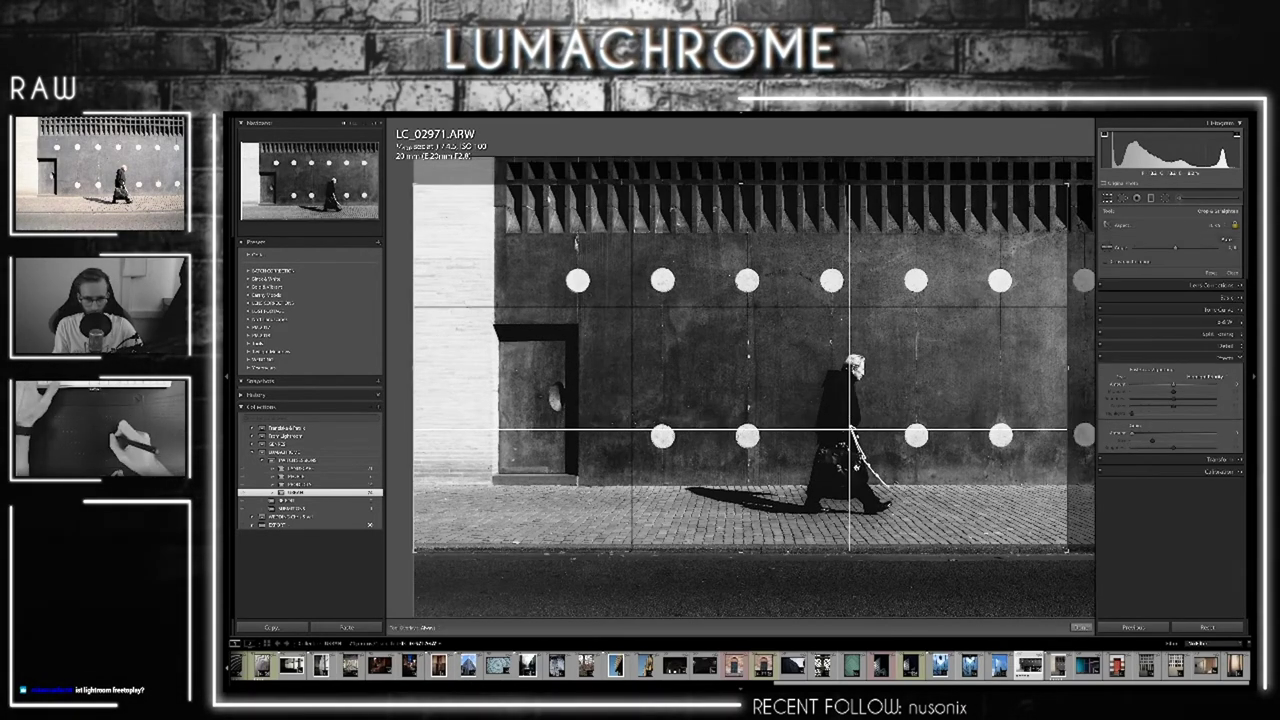
left_click_drag(740, 400, 740, 402)
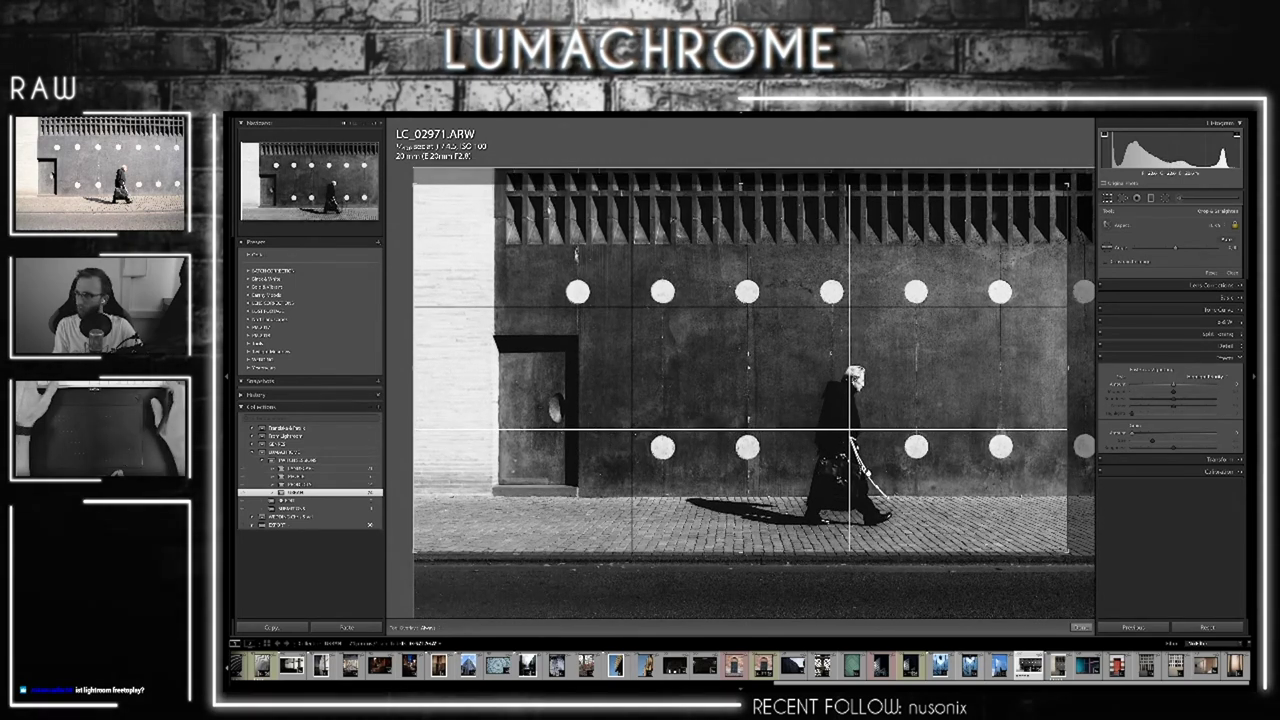
key("Return")
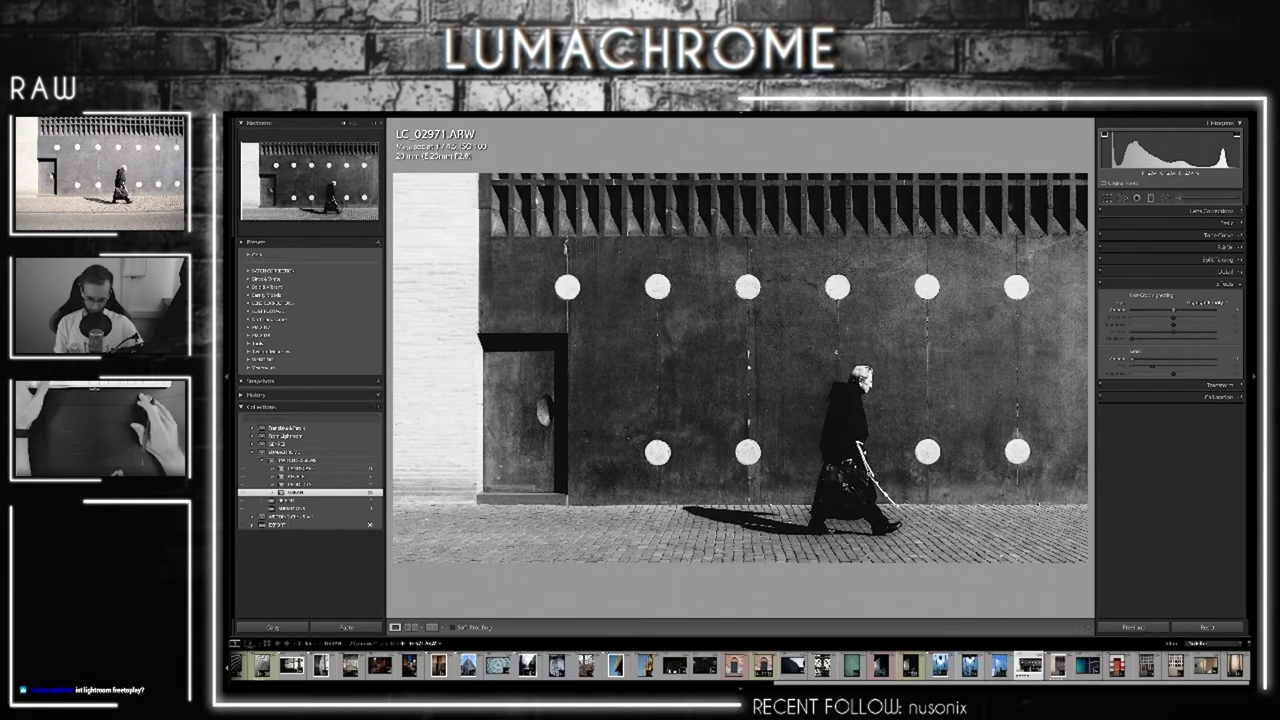
key("backslash")
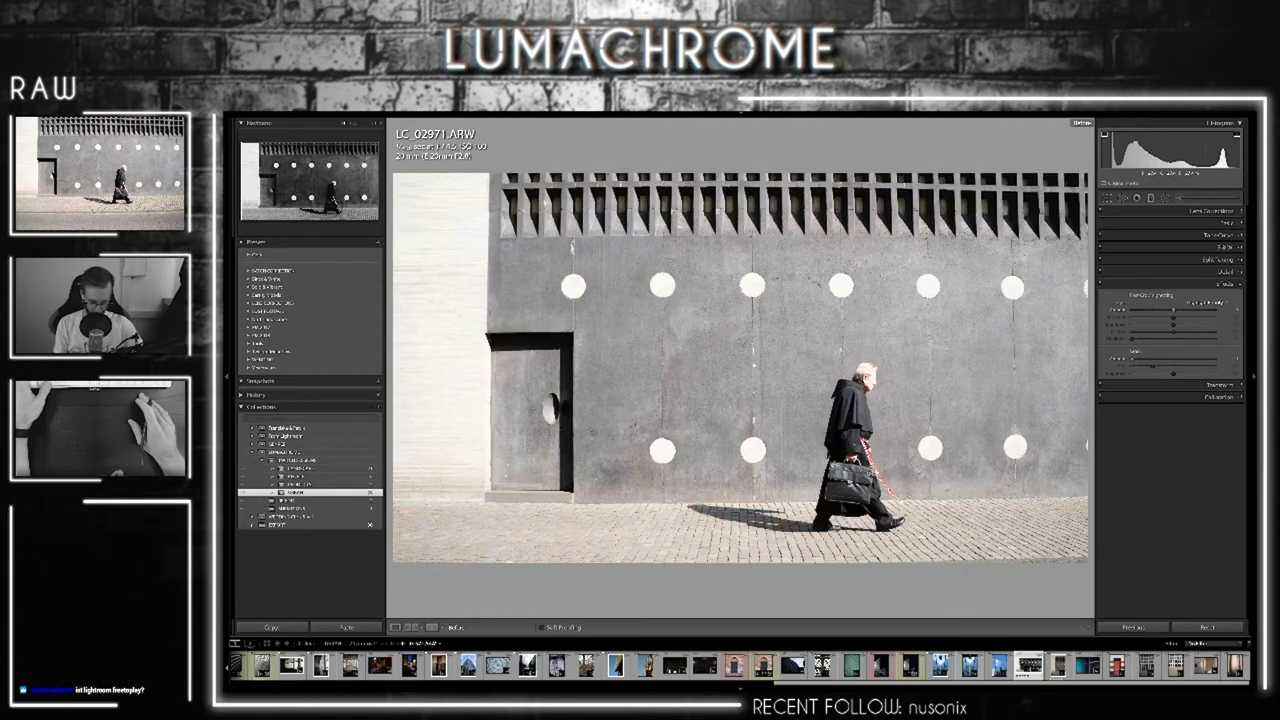
key("backslash")
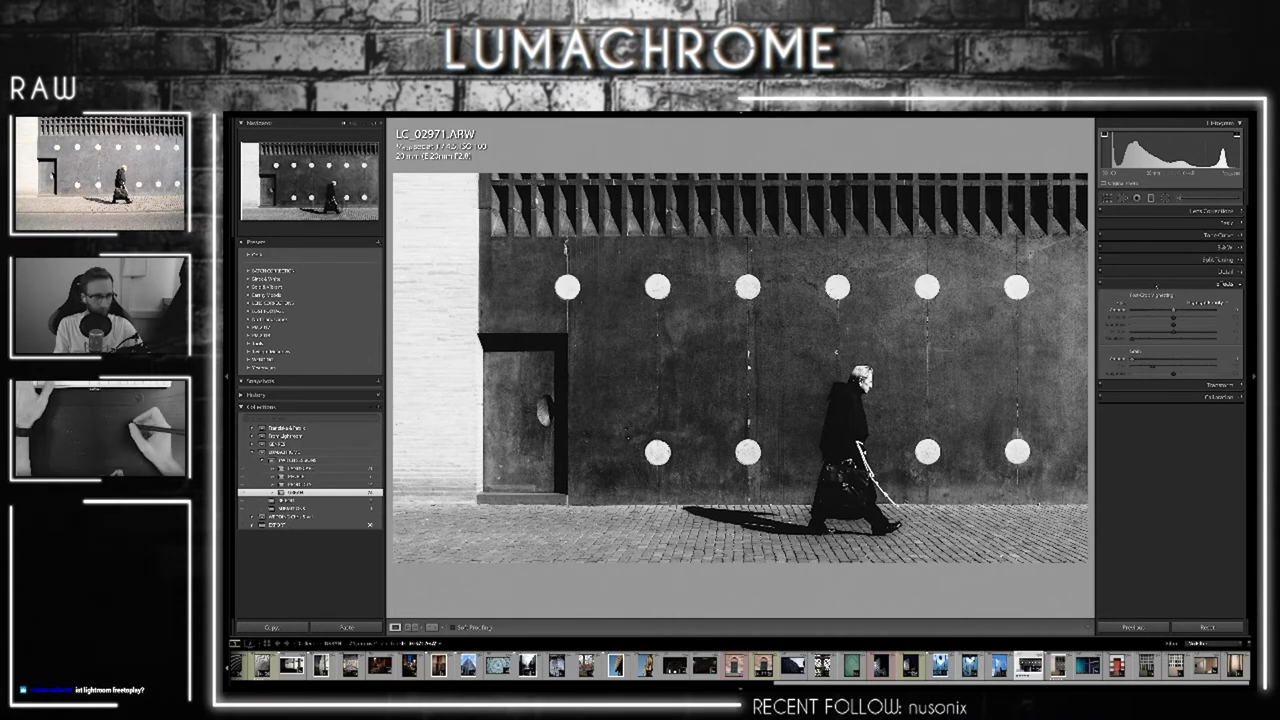
left_click(845, 426)
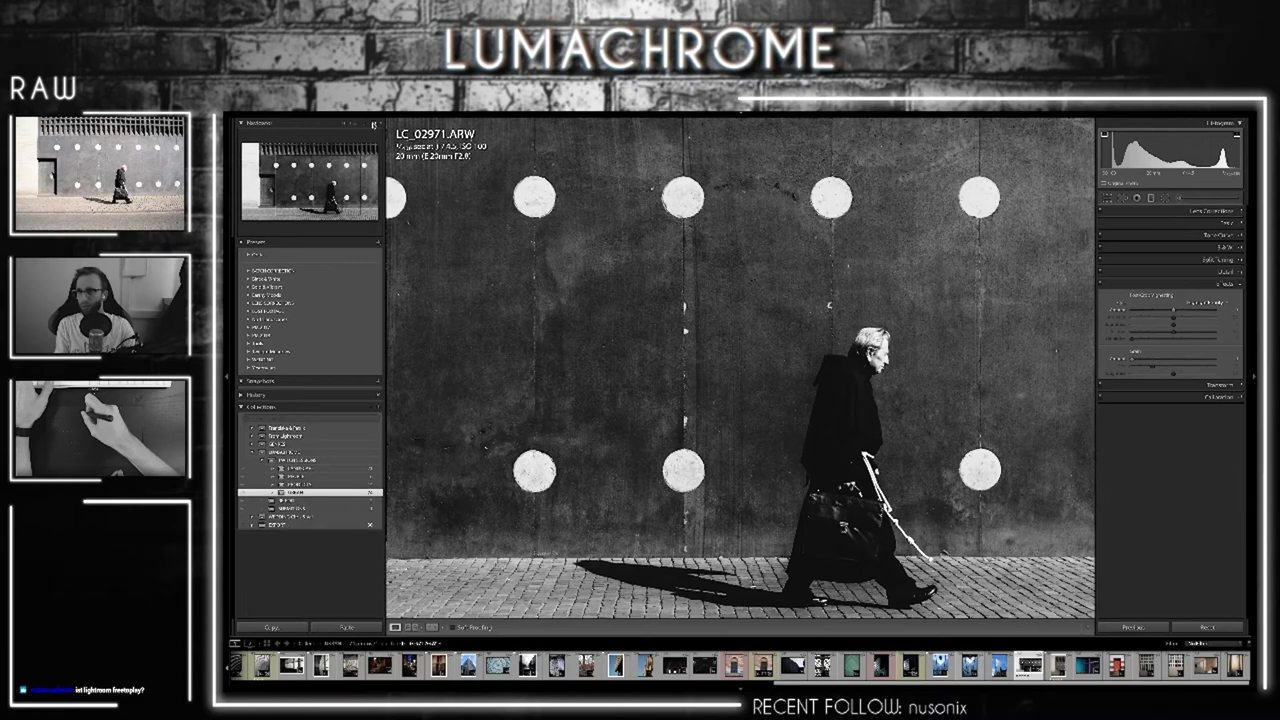
key("ctrl+equal")
left_click_drag(625, 272, 495, 142)
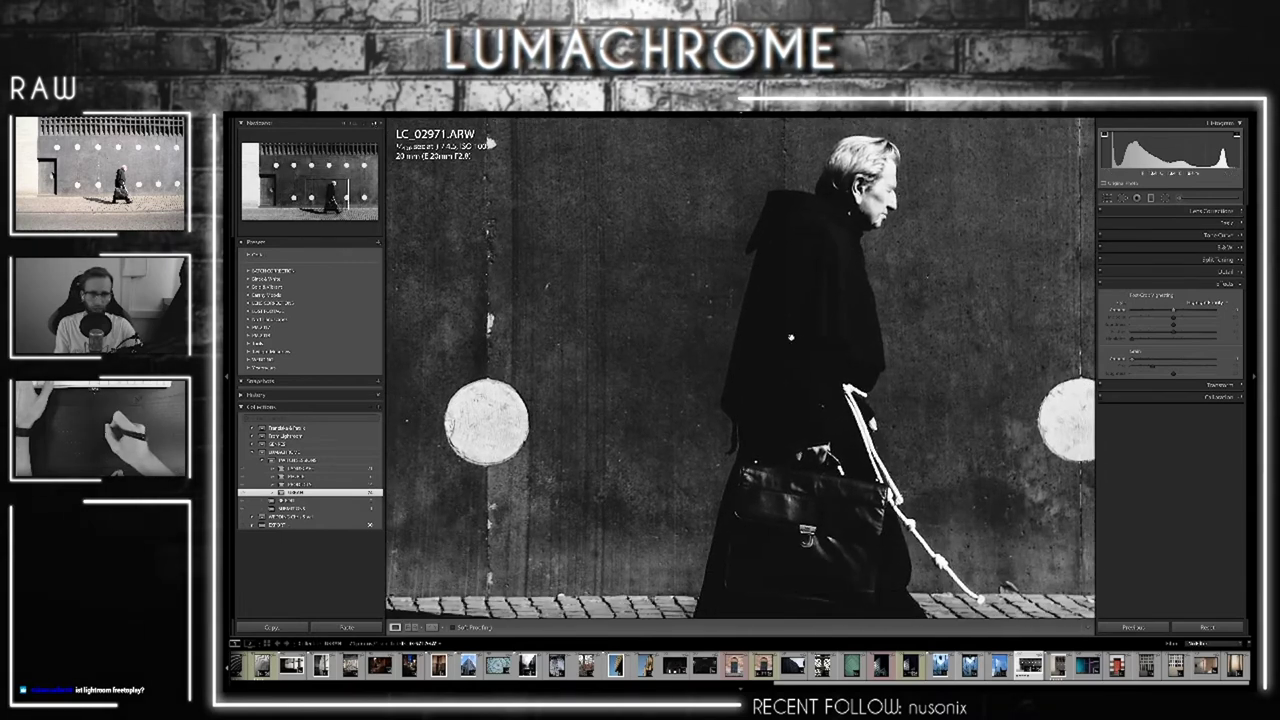
left_click_drag(790, 338, 752, 304)
mouse_move(687, 420)
left_mouse_down()
mouse_move(730, 403)
mouse_move(794, 292)
mouse_move(766, 336)
left_mouse_up()
left_click(836, 352)
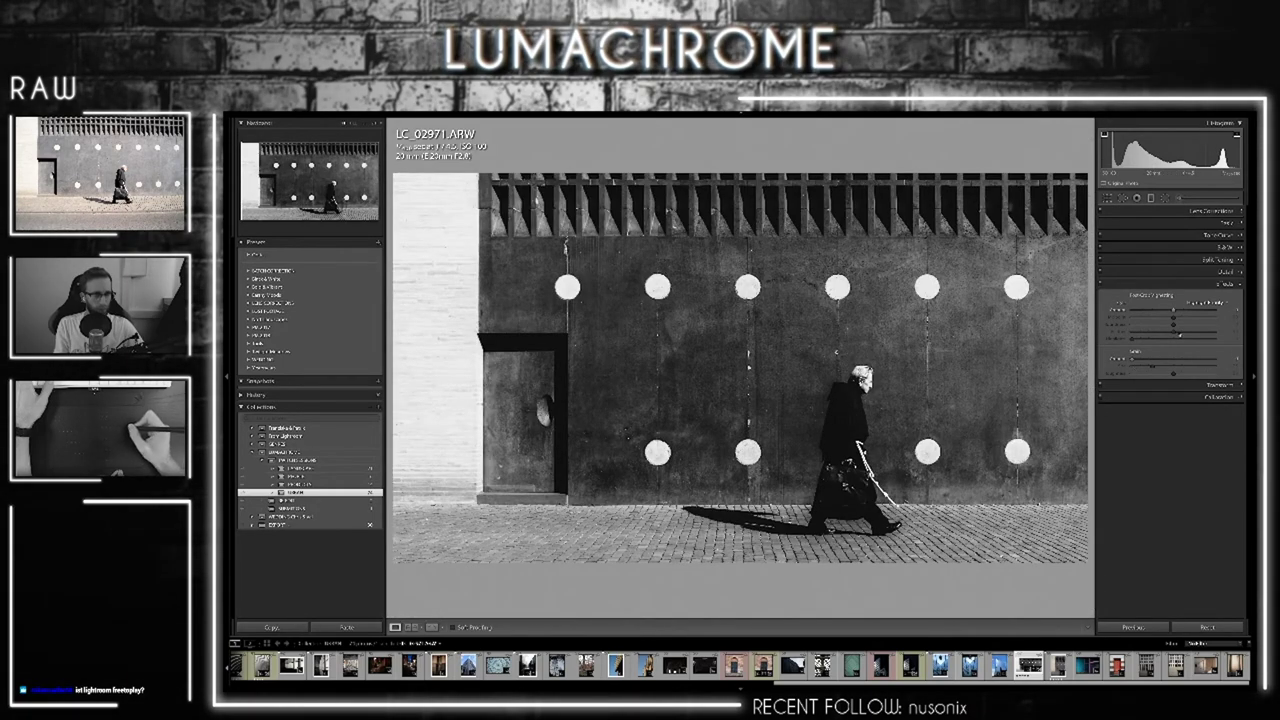
Lower the Post-Crop Vignetting Amount to darken the edges, checking the Detail settings afterwards
left_click_drag(1172, 311, 1166, 312)
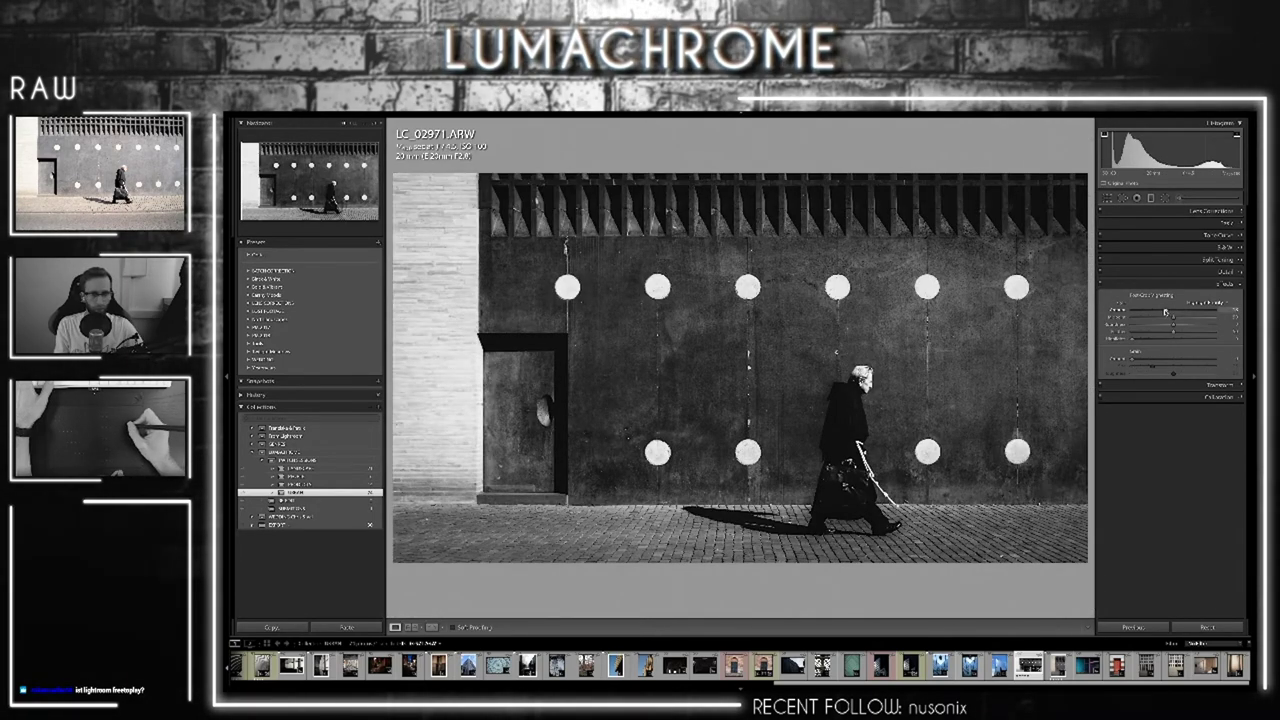
left_click_drag(1164, 311, 1166, 311)
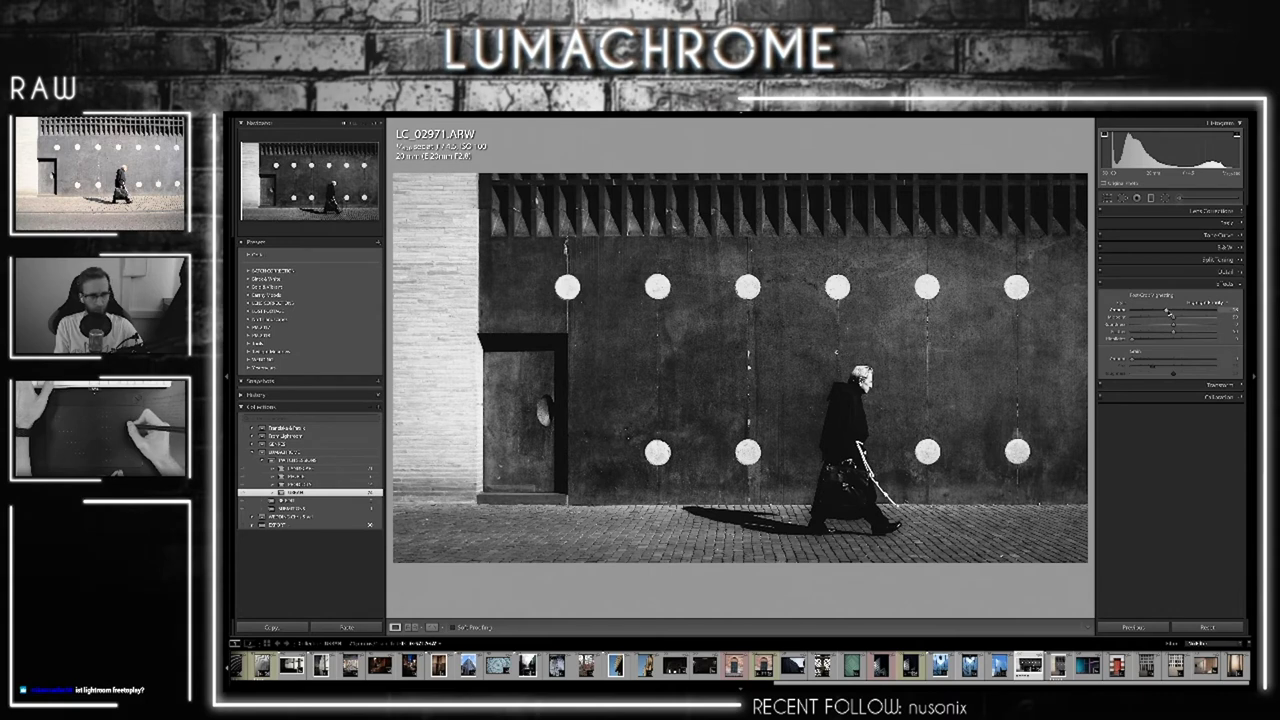
left_click_drag(1168, 312, 1165, 311)
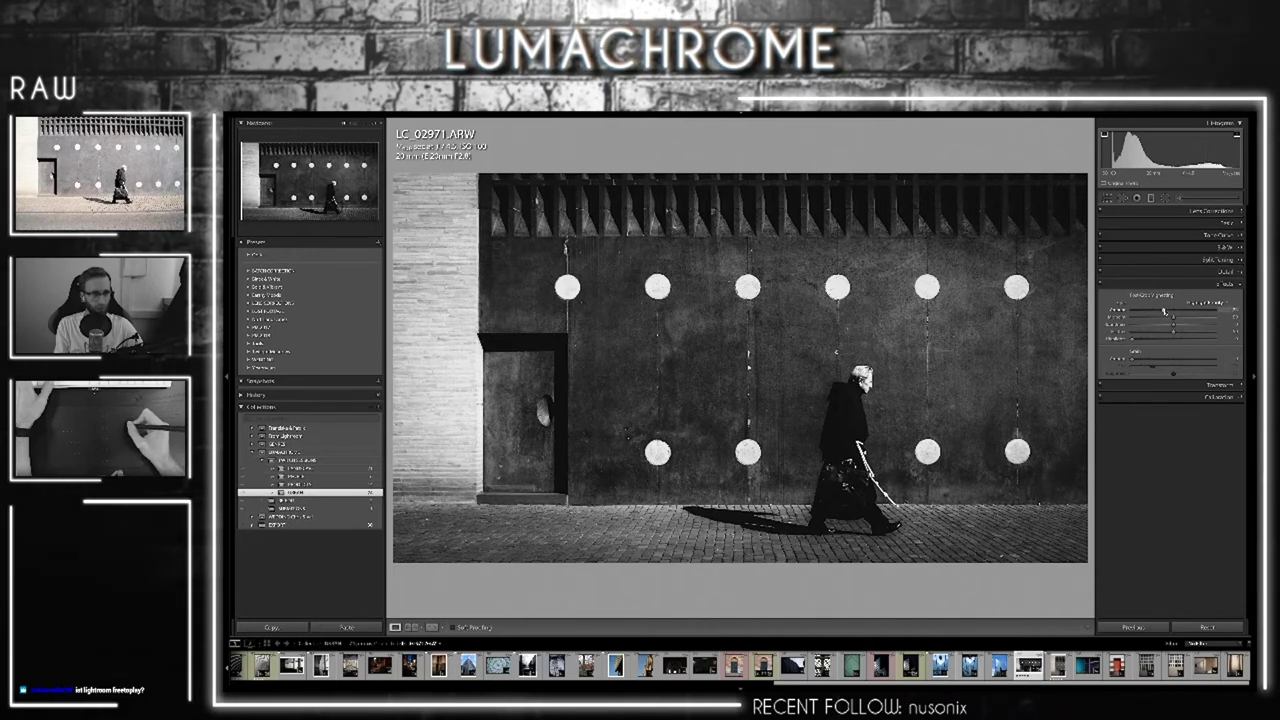
left_click(1208, 272)
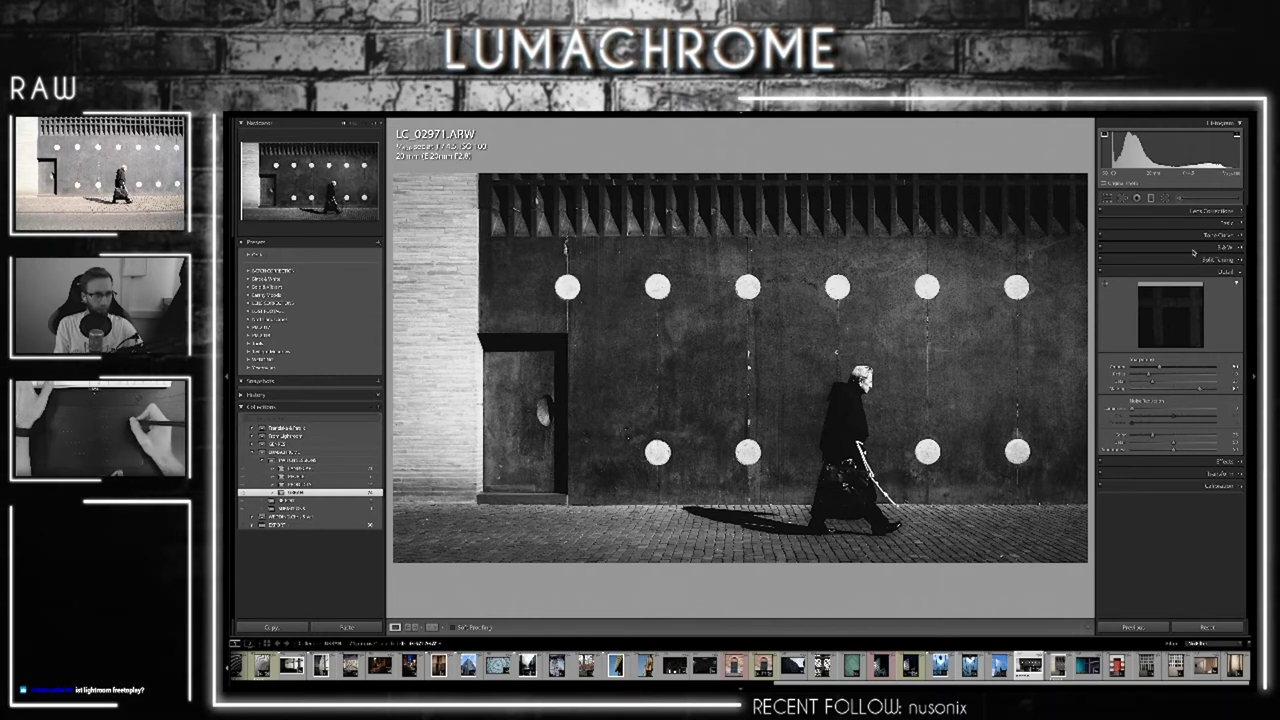
left_click(1190, 459)
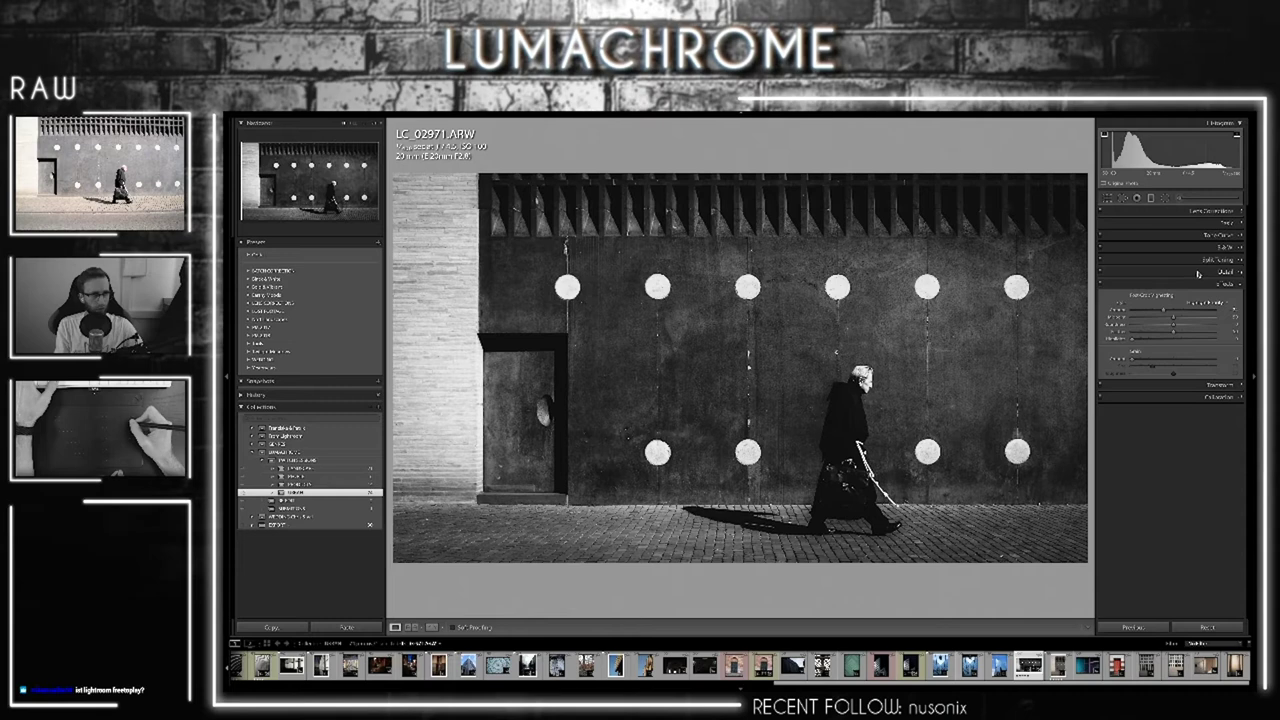
left_click(1198, 272)
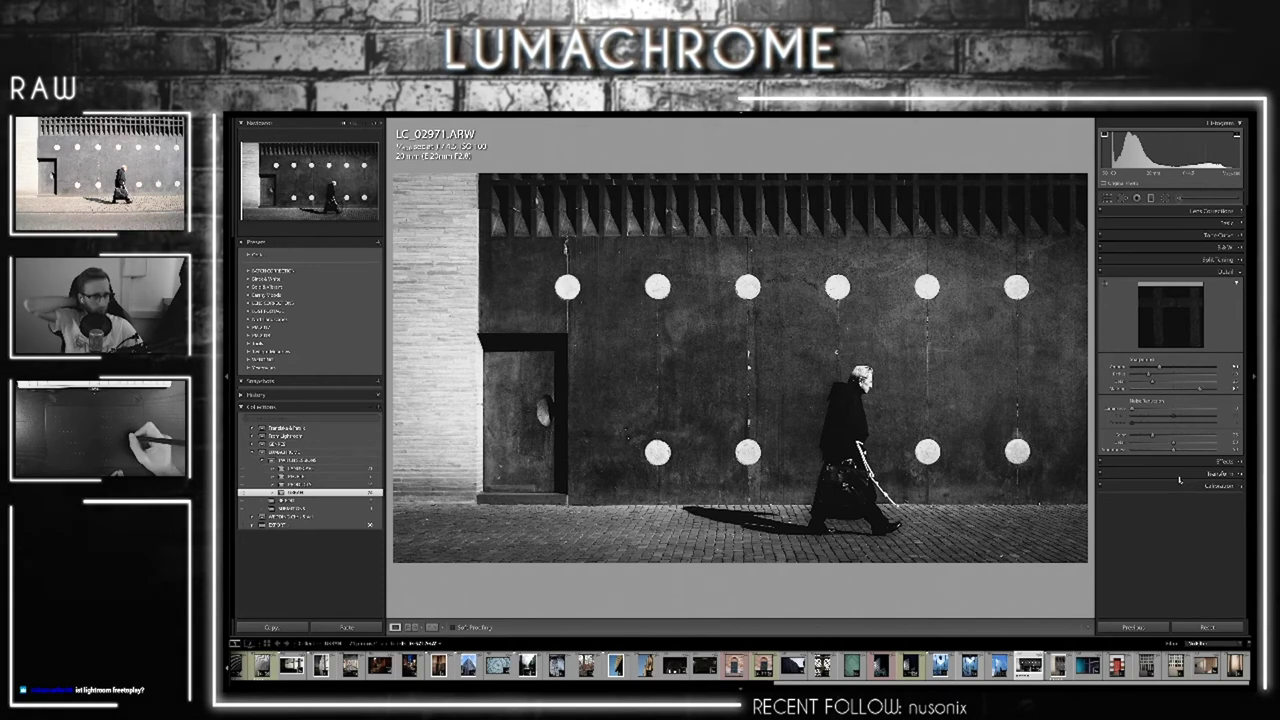
left_click(1190, 223)
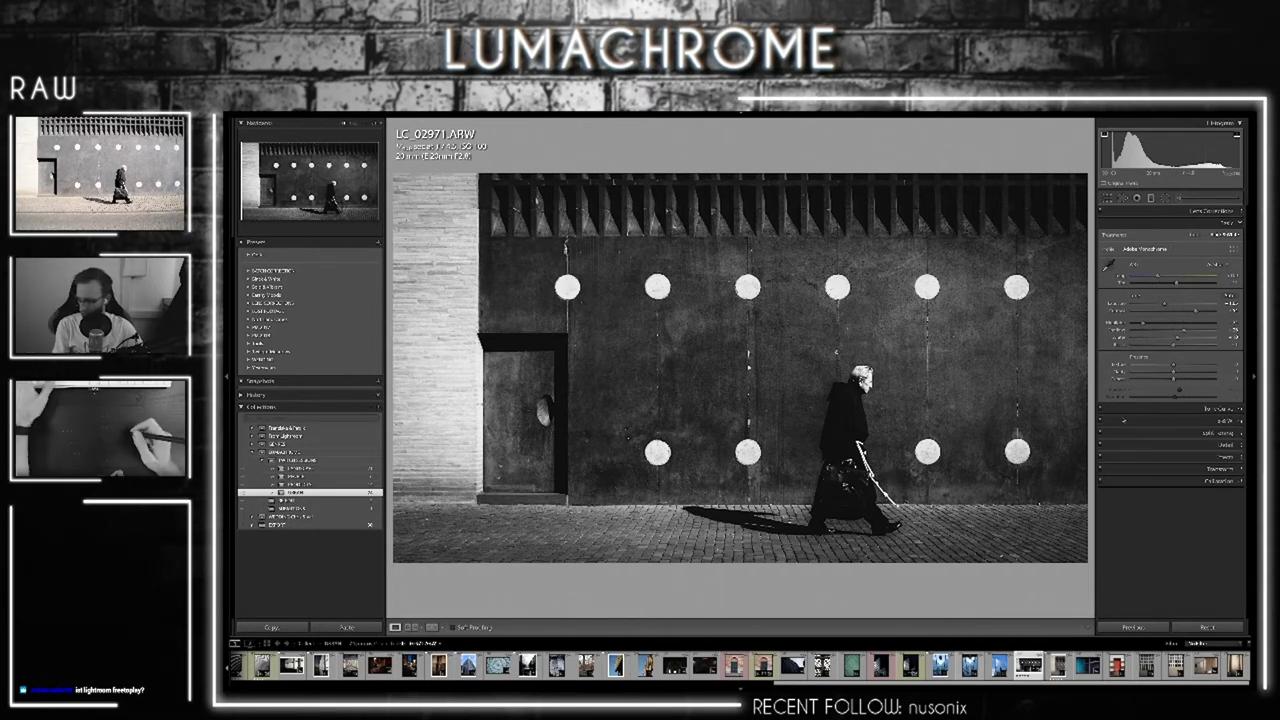
left_click_drag(1171, 369, 1168, 370)
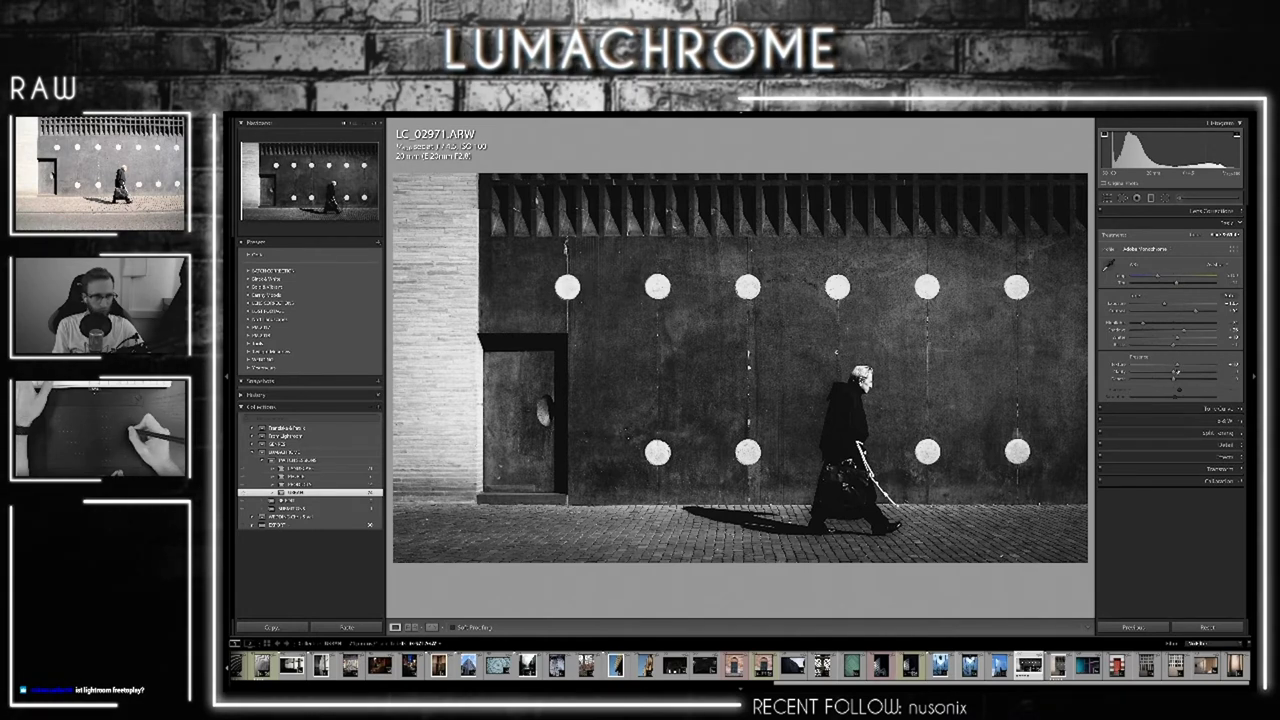
left_click_drag(1174, 372, 1190, 374)
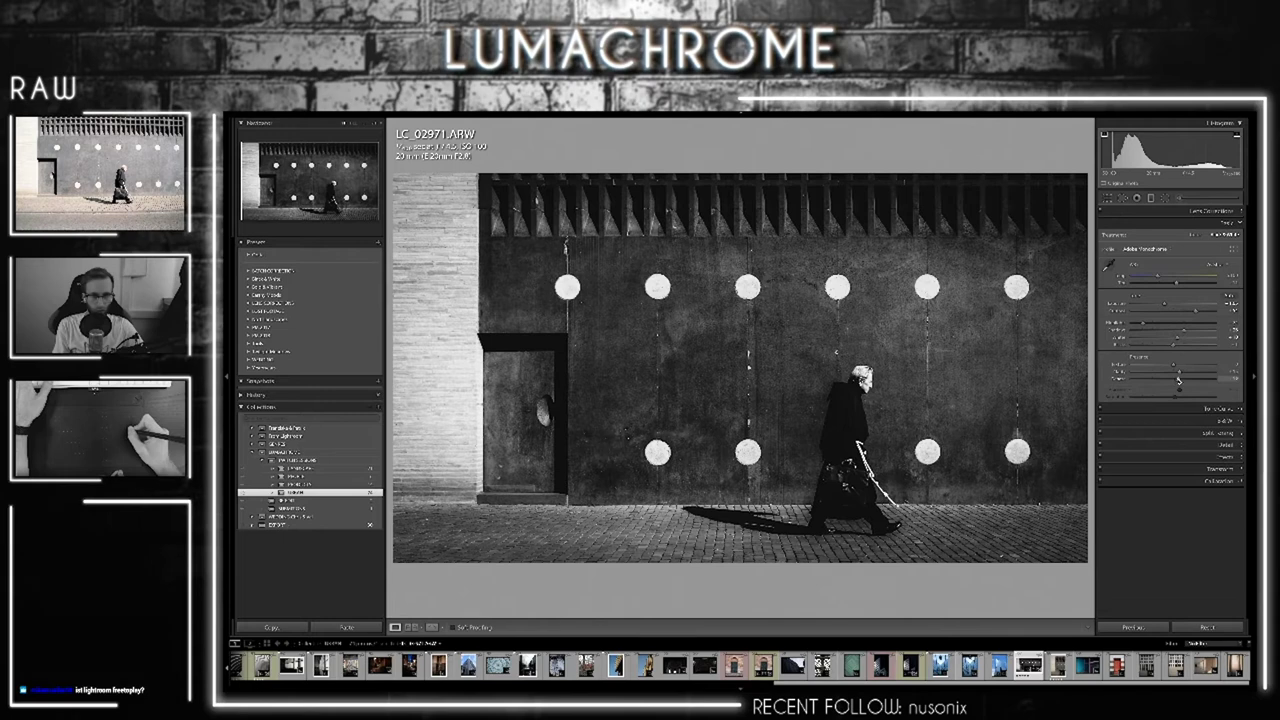
left_click_drag(1178, 380, 1181, 380)
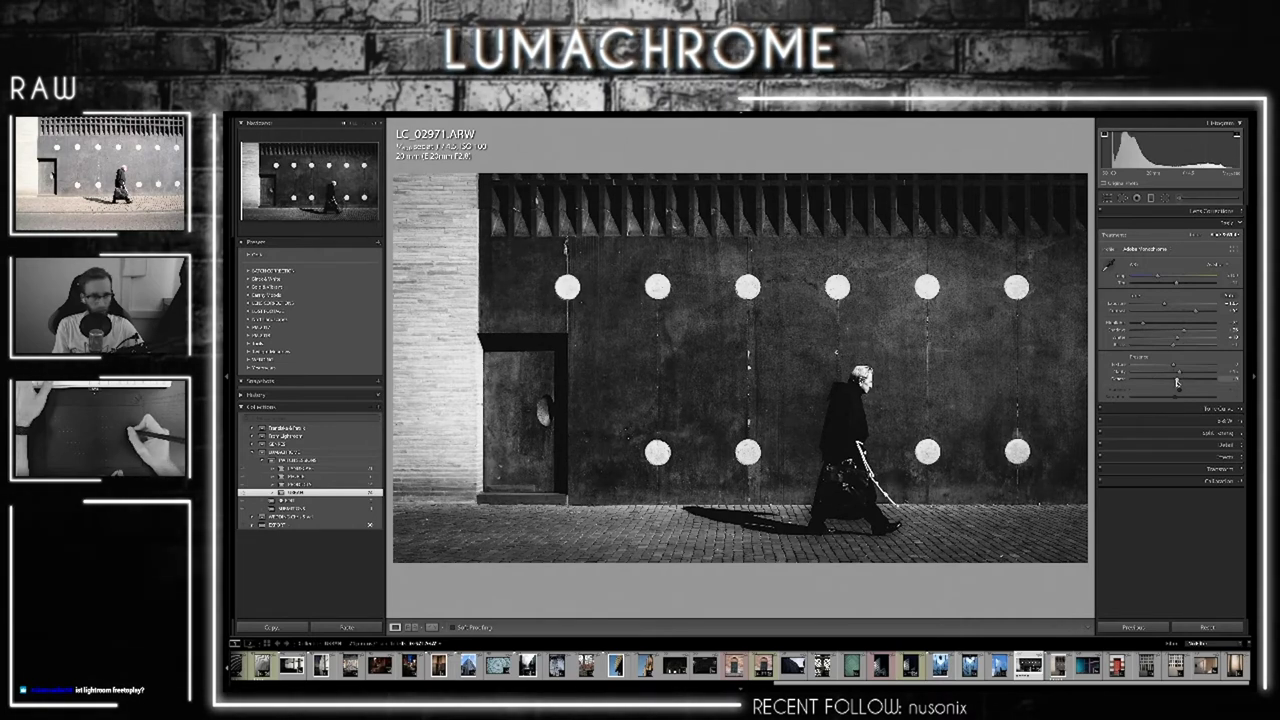
left_click_drag(1165, 305, 1171, 310)
left_click(1174, 276)
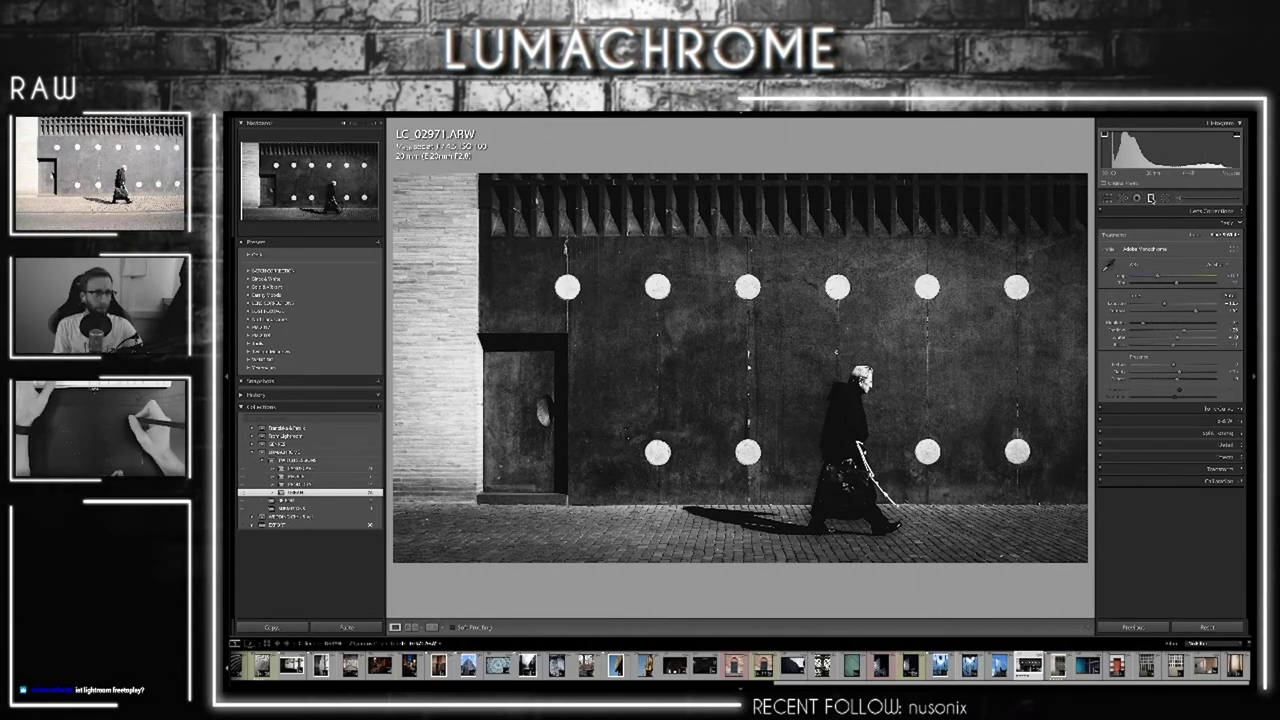
Draw a graduated filter across the photo's left edge and set its Range Mask to Luminance
left_click(1151, 198)
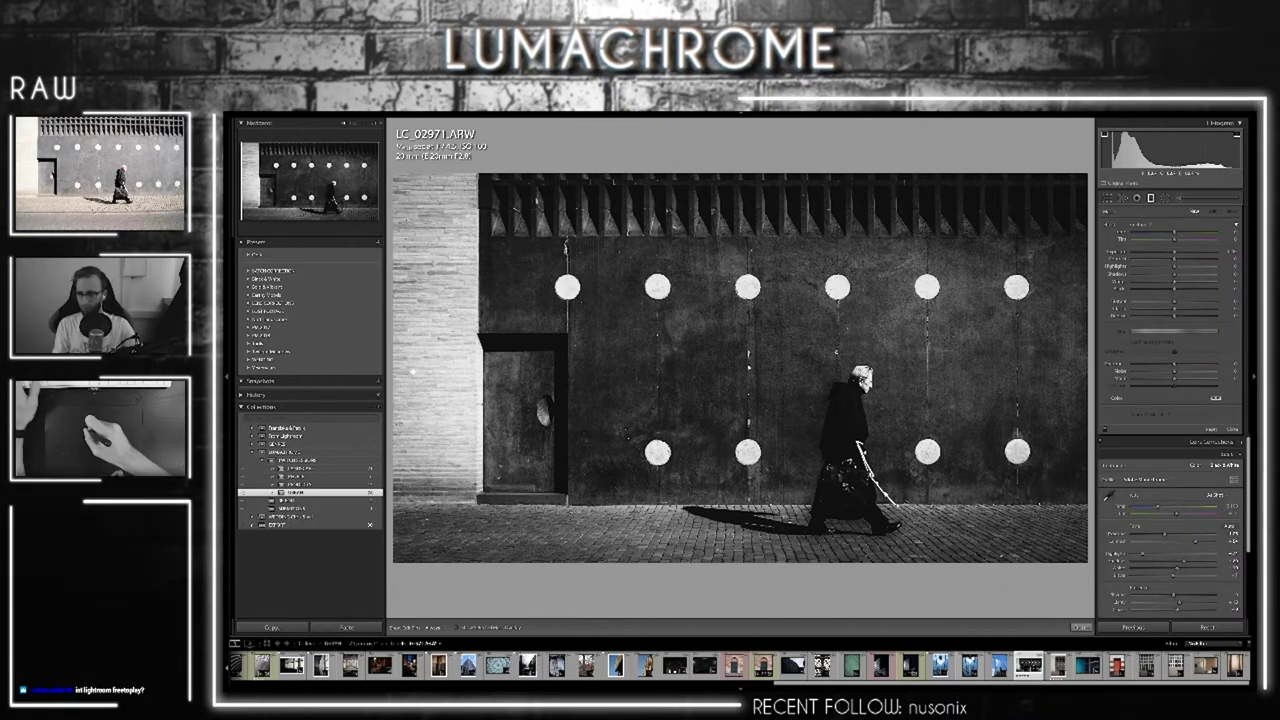
mouse_move(395, 365)
left_mouse_down()
mouse_move(456, 370)
mouse_move(436, 371)
left_mouse_up()
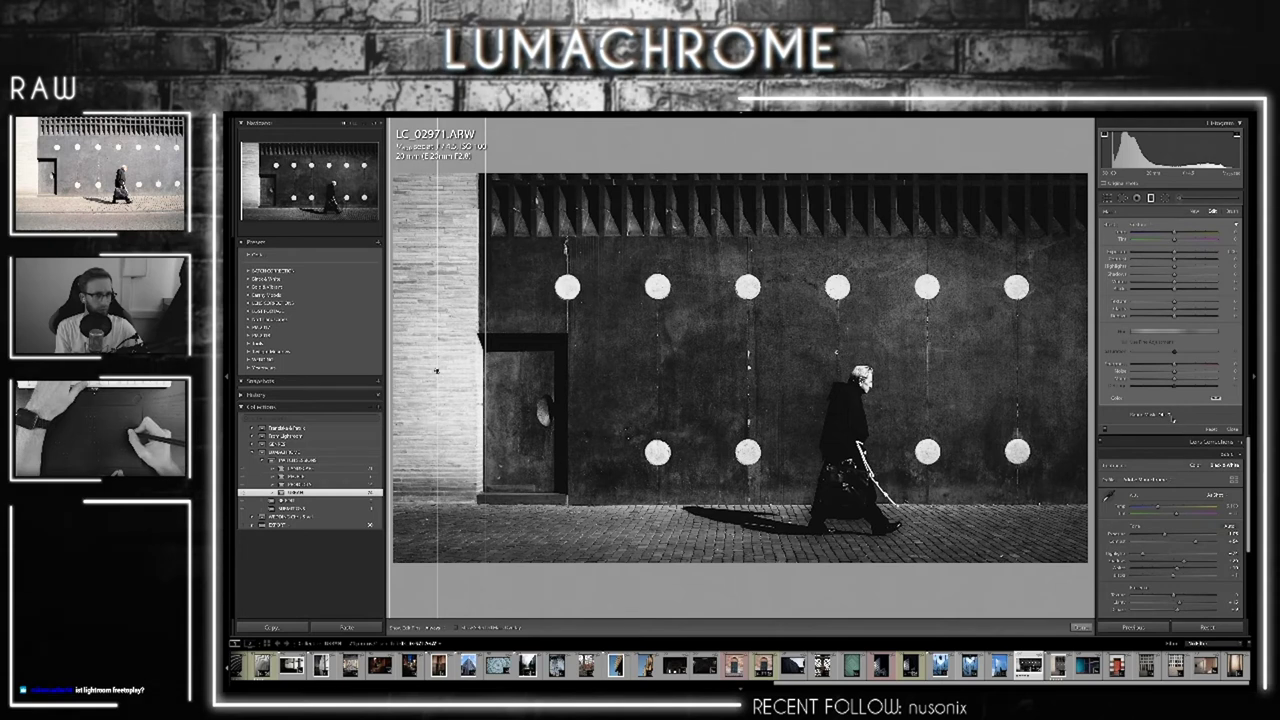
left_click(1170, 418)
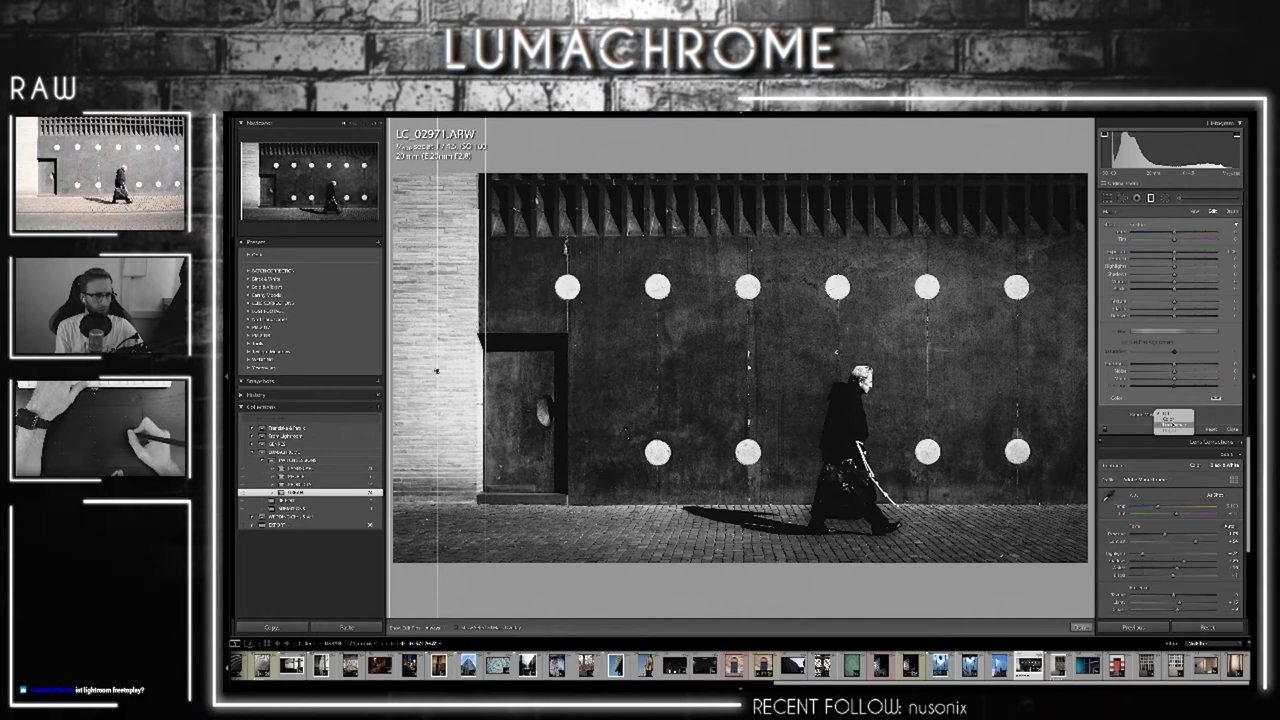
left_click(1170, 425)
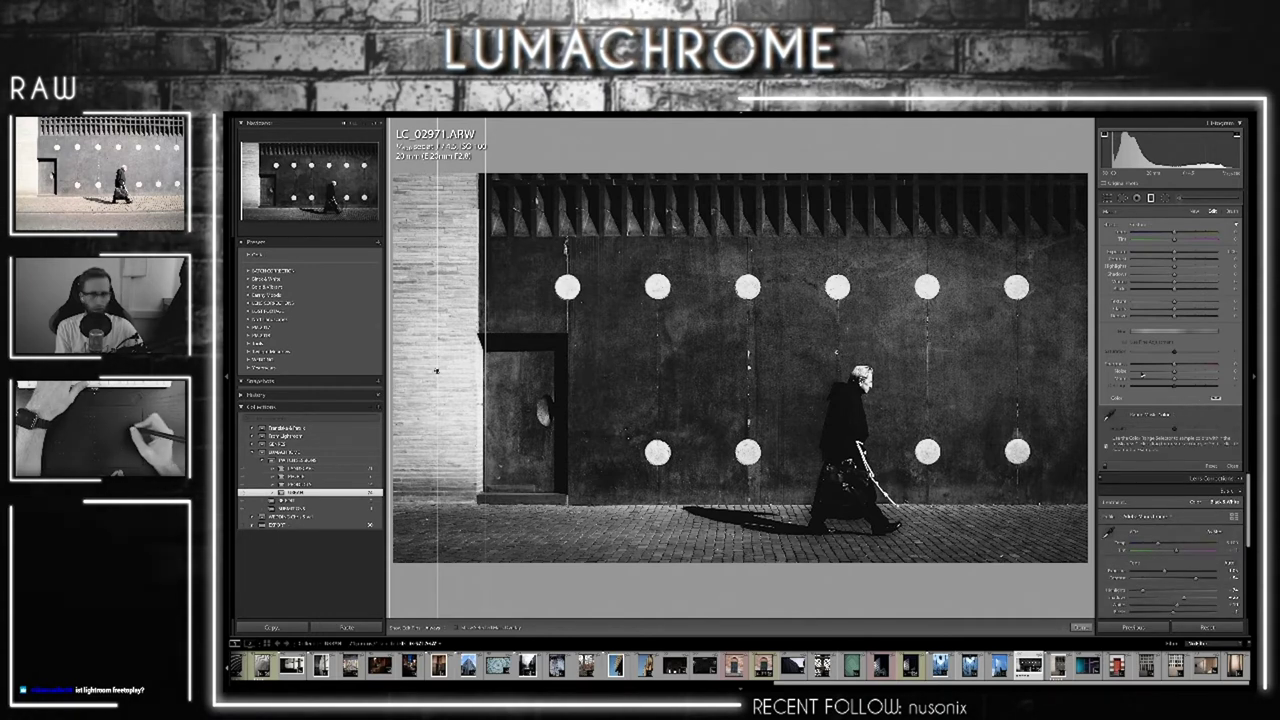
Position the graduated filter over the left brick wall, checking its coverage with the mask overlay
mouse_move(436, 371)
left_mouse_down()
mouse_move(619, 403)
mouse_move(567, 427)
left_mouse_up()
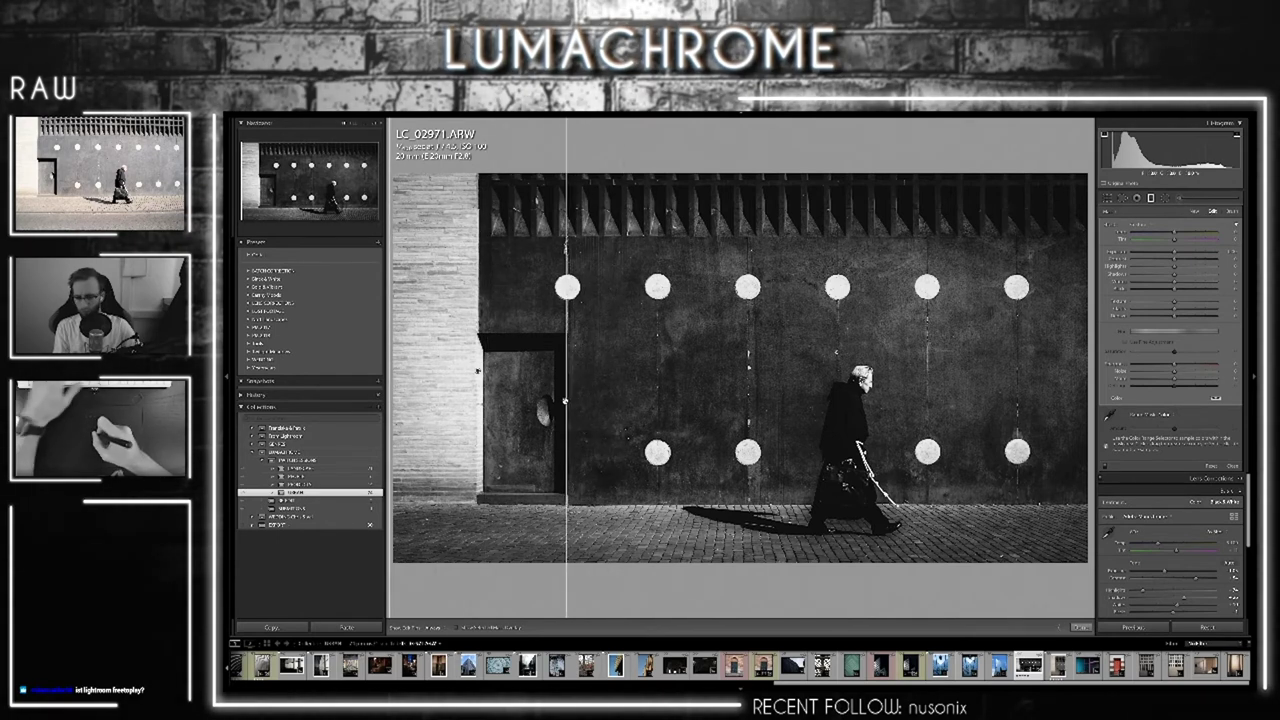
key("o")
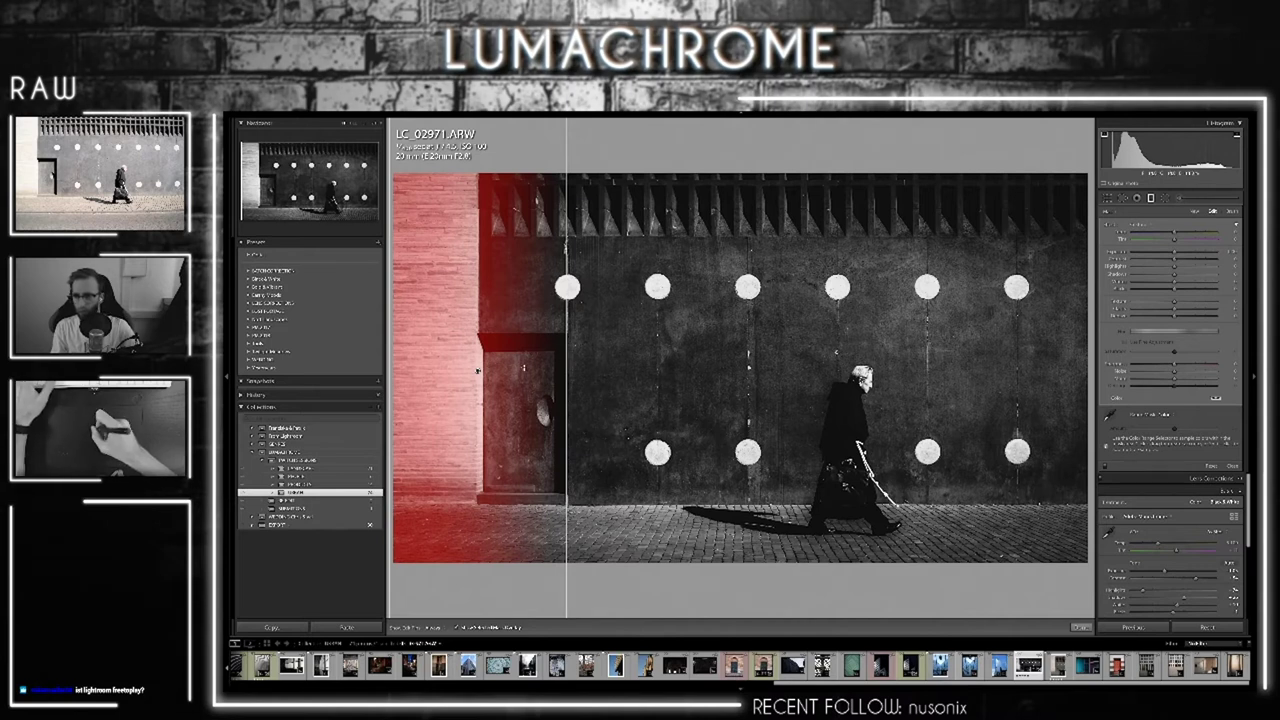
left_click_drag(477, 371, 451, 371)
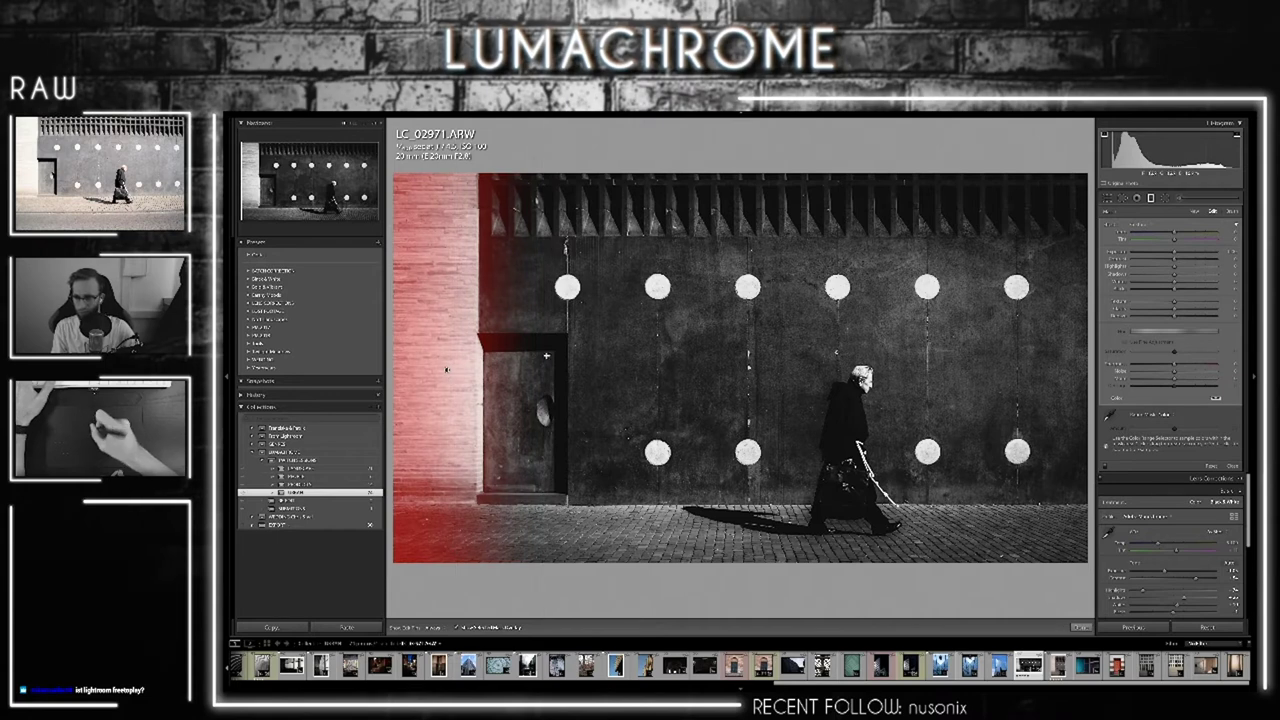
left_click_drag(447, 370, 423, 370)
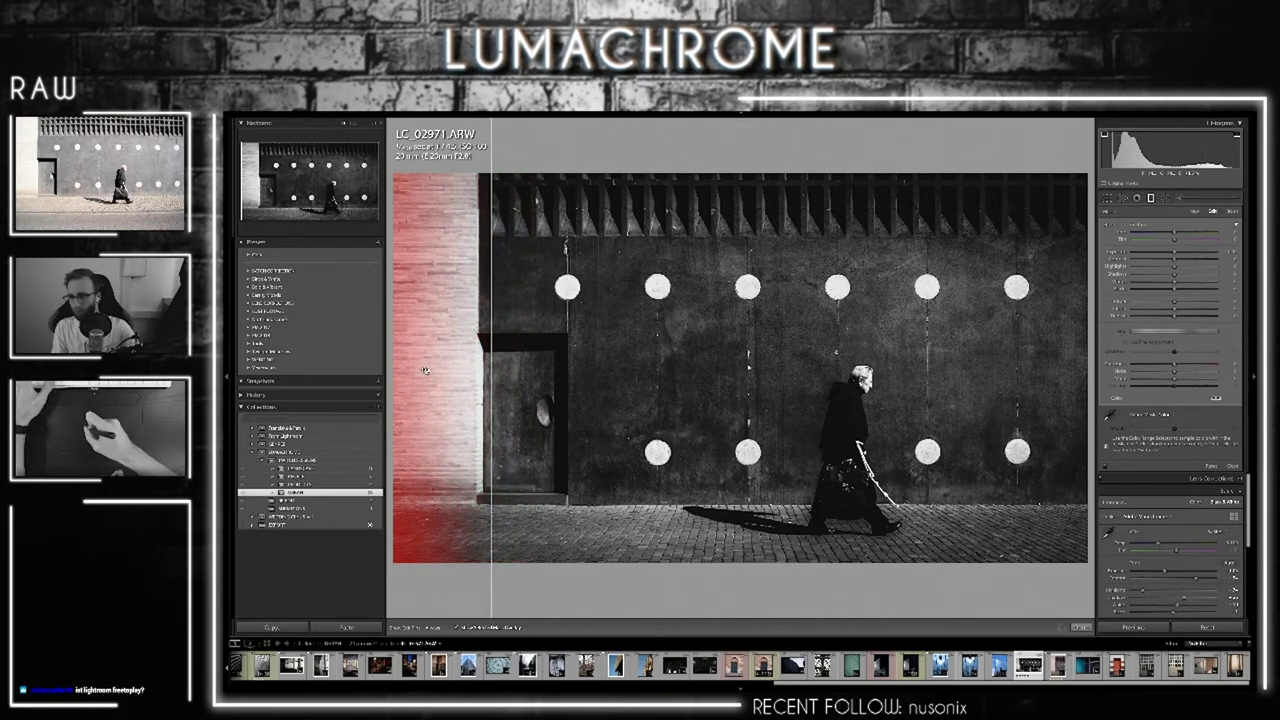
left_click_drag(423, 370, 433, 368)
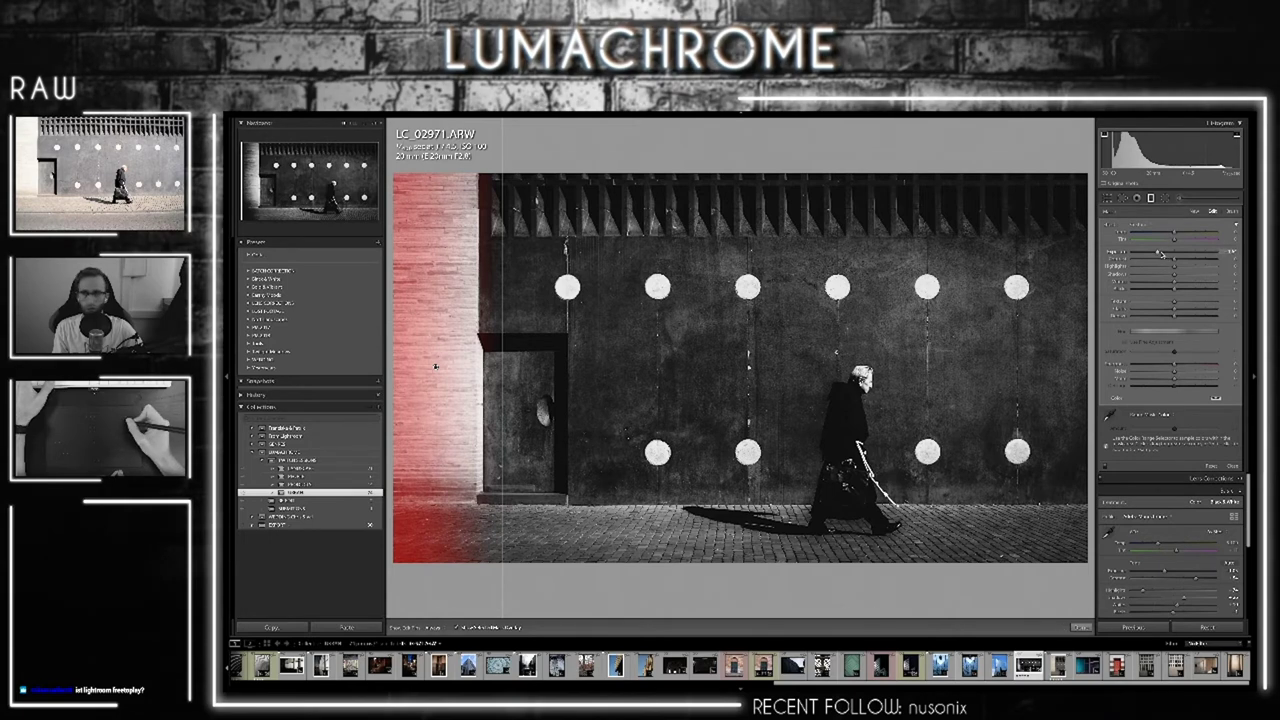
key("o")
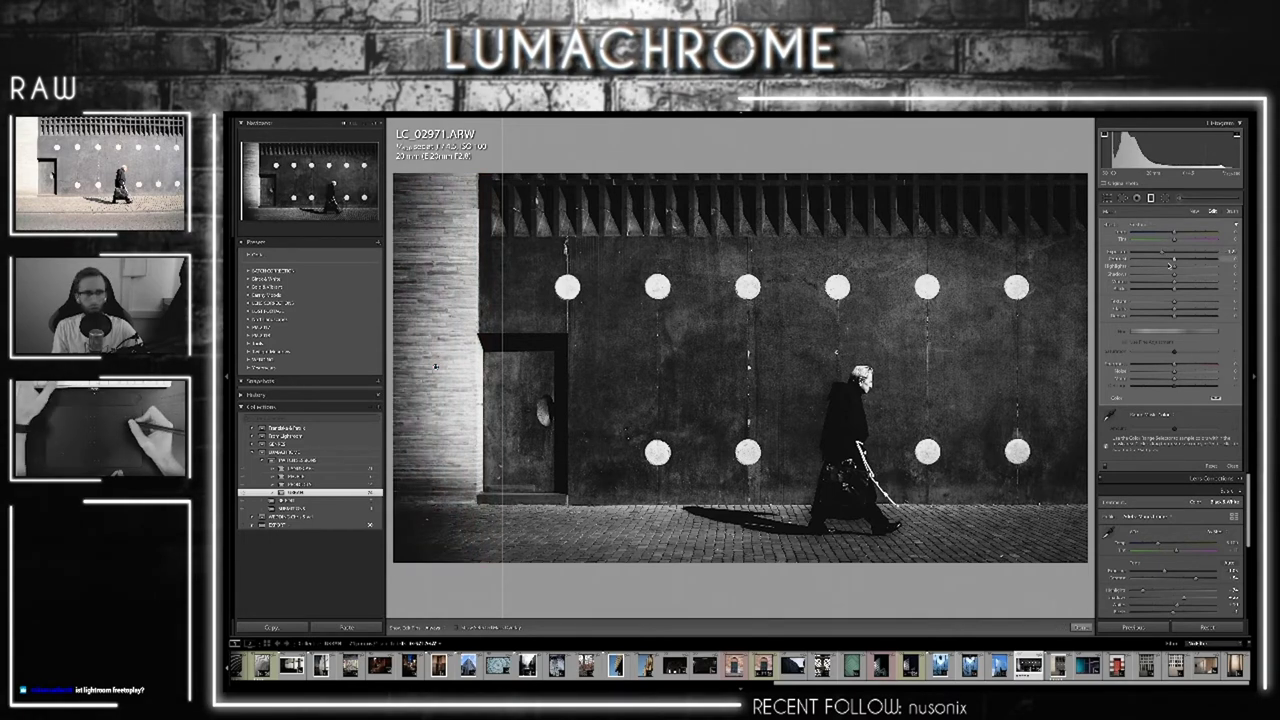
Lower the filter's Highlights and Shadows to subdue the brick wall, refining its edge
left_click_drag(1159, 254, 1163, 254)
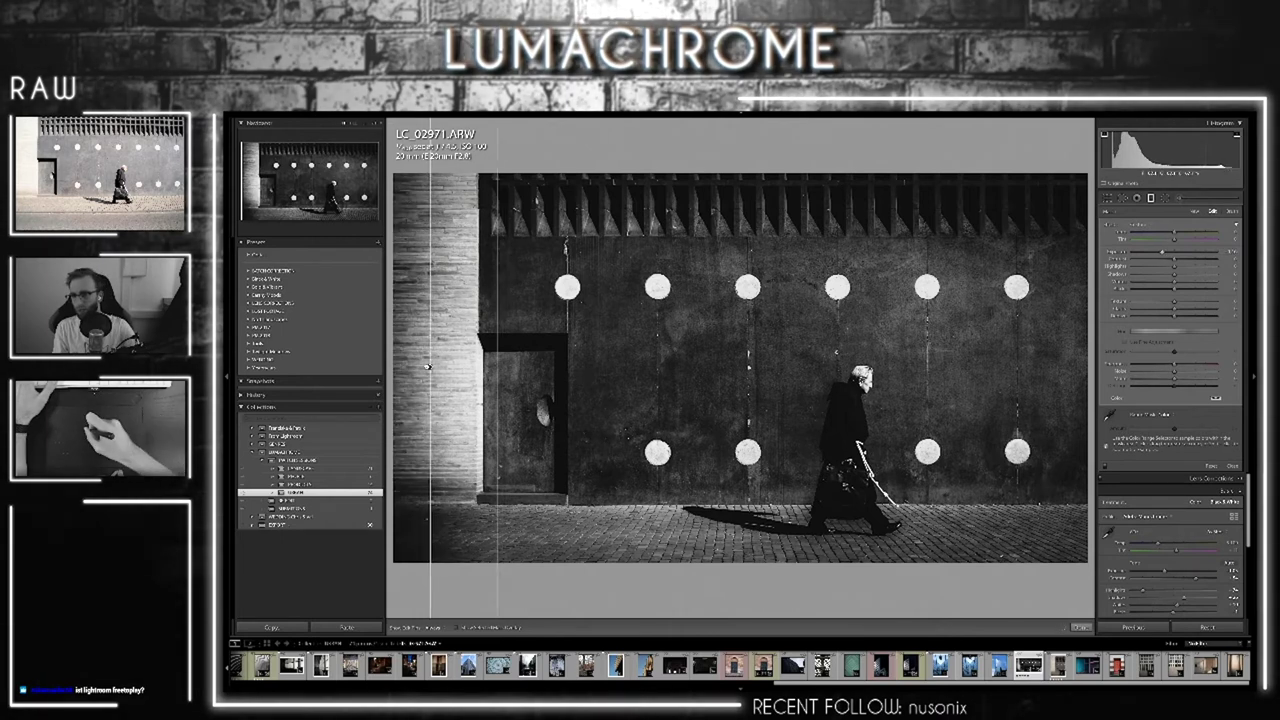
left_click_drag(467, 365, 400, 363)
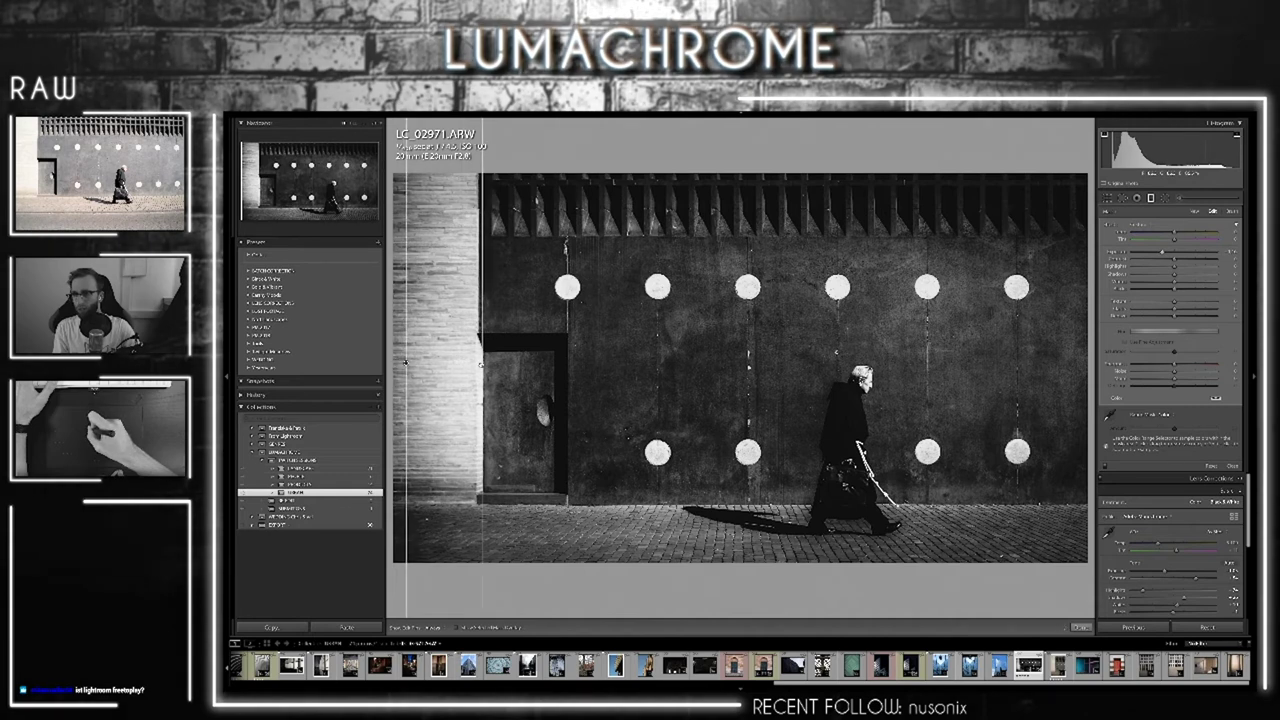
left_click_drag(1162, 254, 1160, 251)
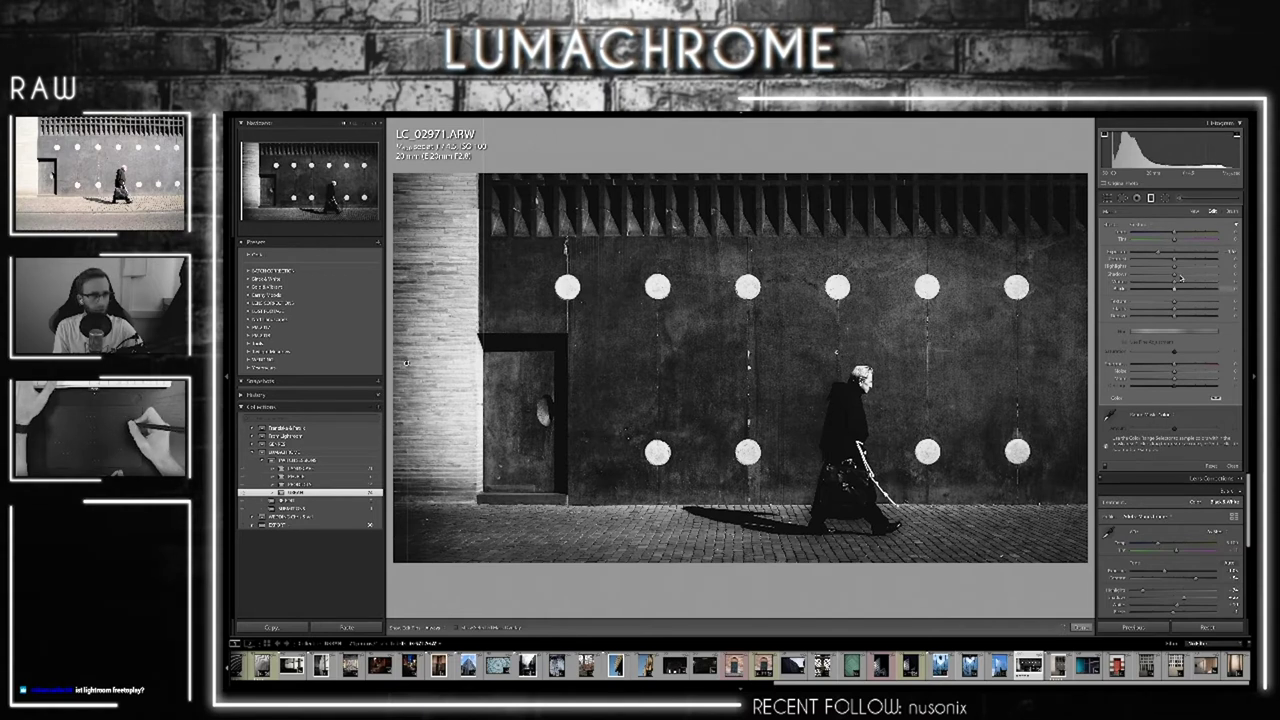
left_click_drag(1162, 268, 1160, 271)
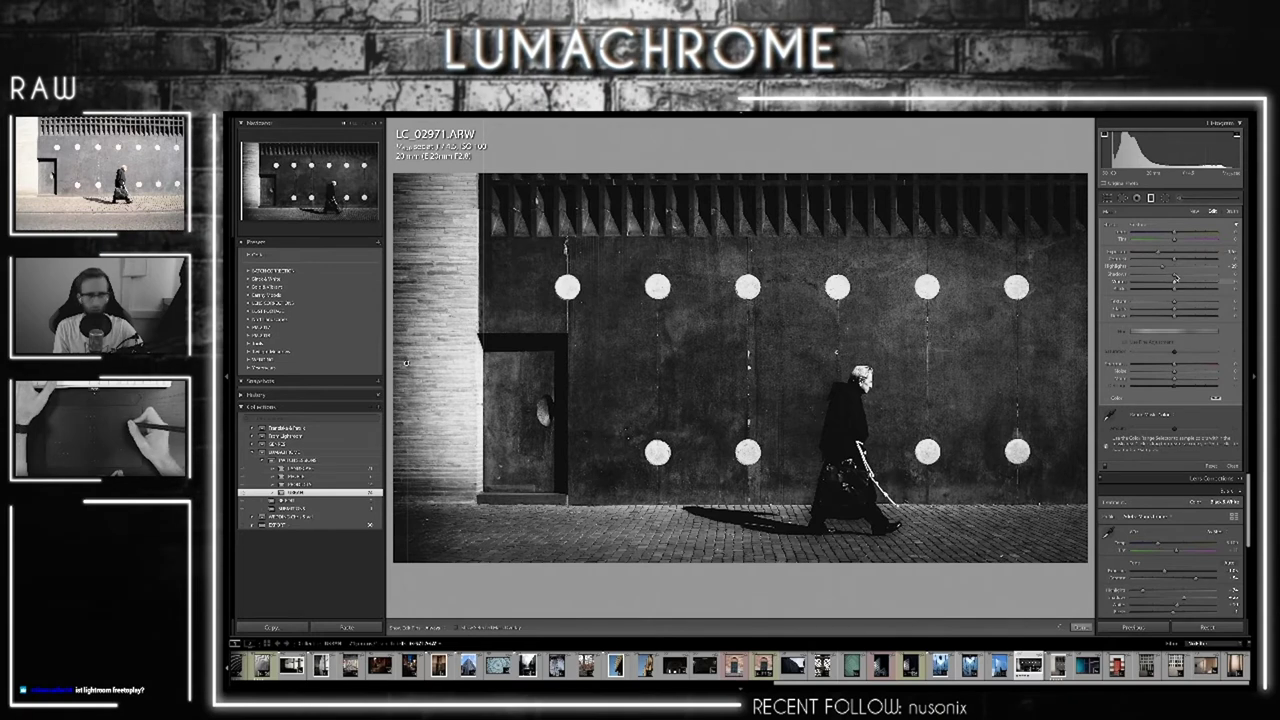
left_click_drag(1177, 274, 1170, 273)
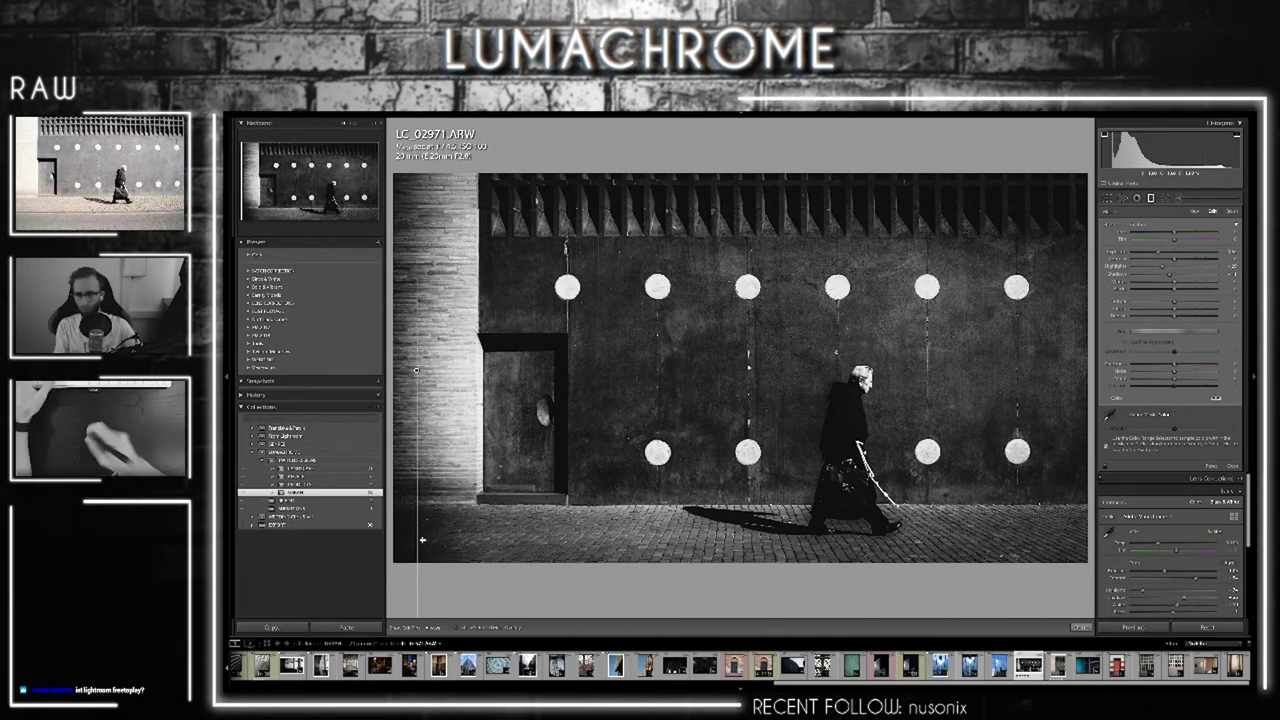
key("m")
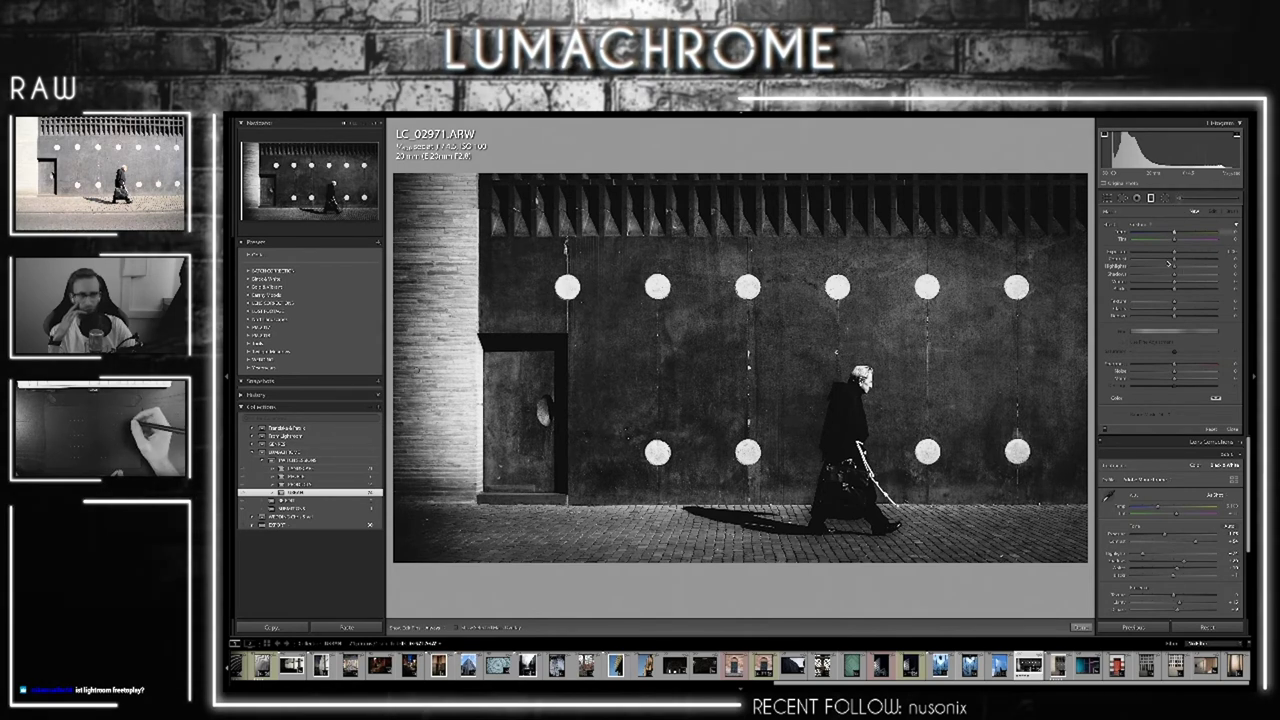
Set the second left-edge graduated filter's Range Mask to Luminance and brush-refine its mask
left_click(416, 372)
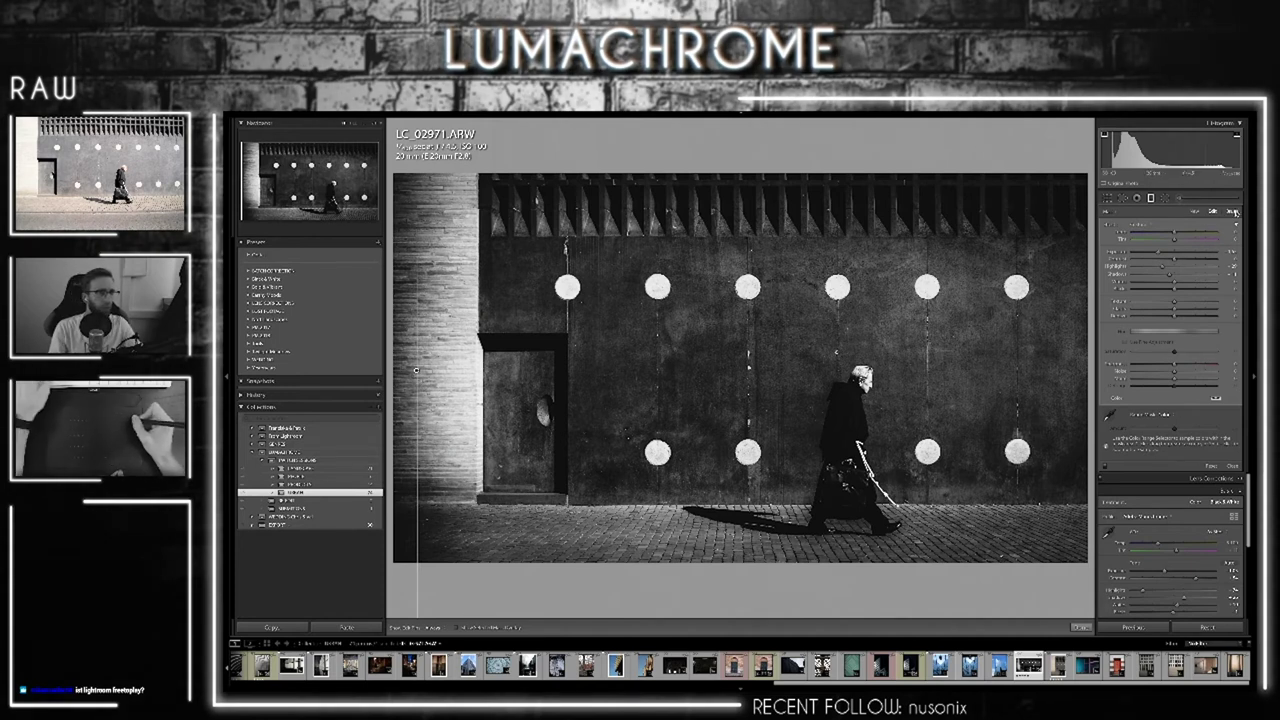
left_click(1200, 411)
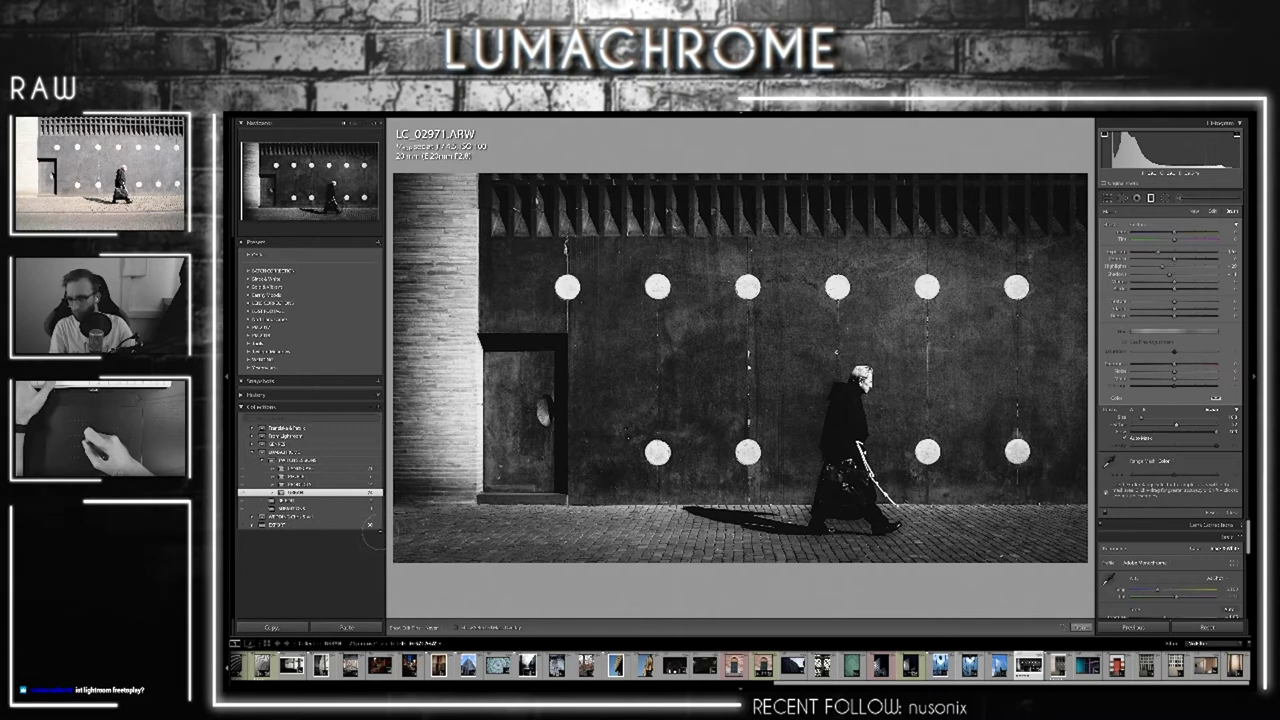
key("ctrl+z")
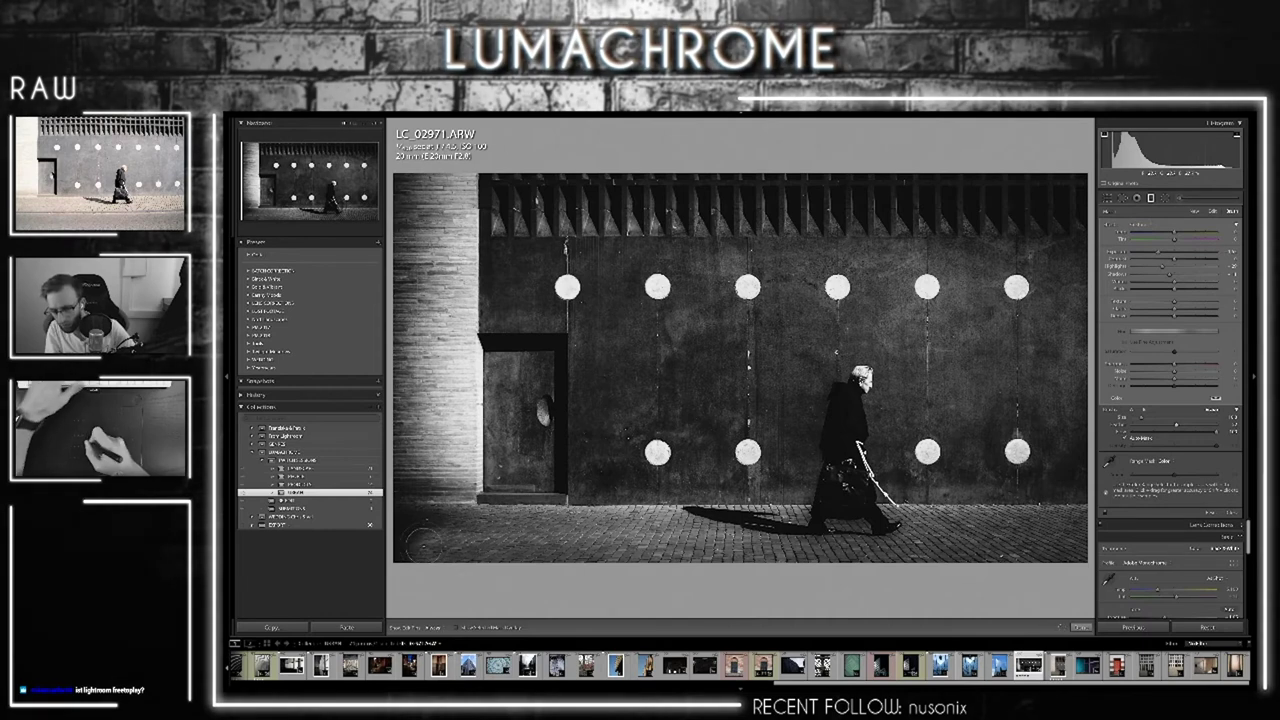
left_click_drag(415, 560, 416, 370)
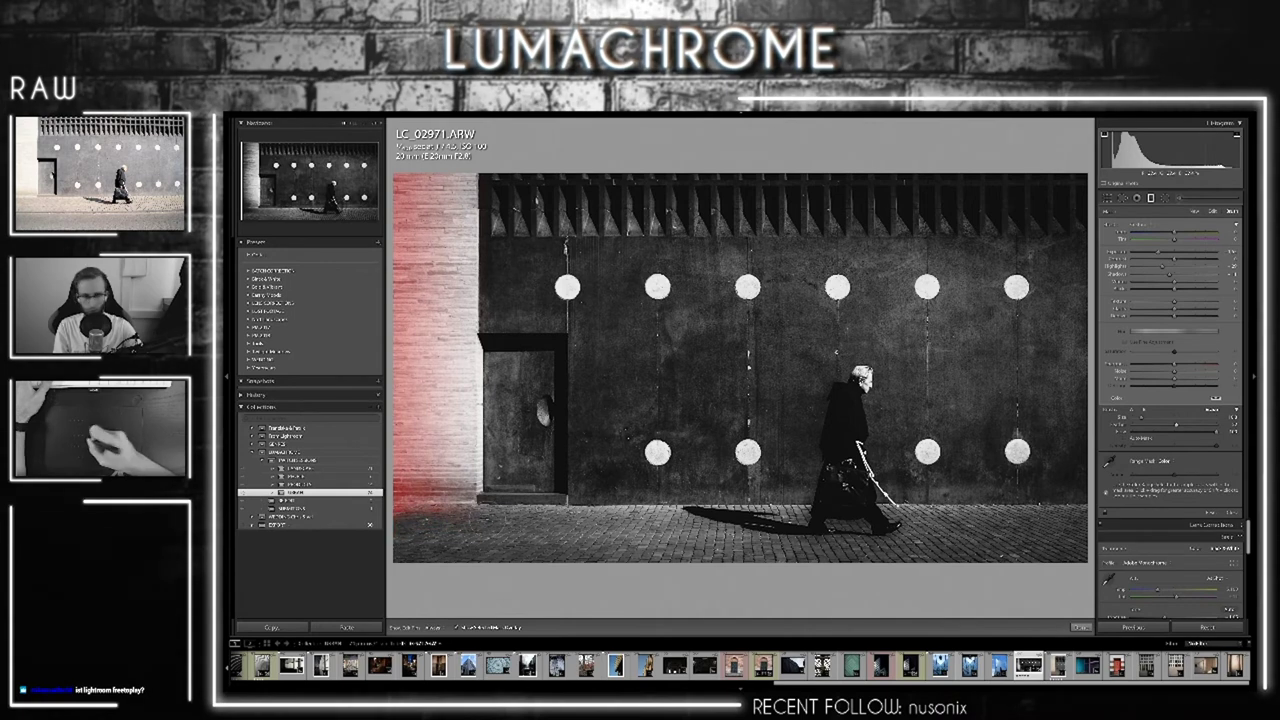
left_click_drag(1179, 425, 1138, 421)
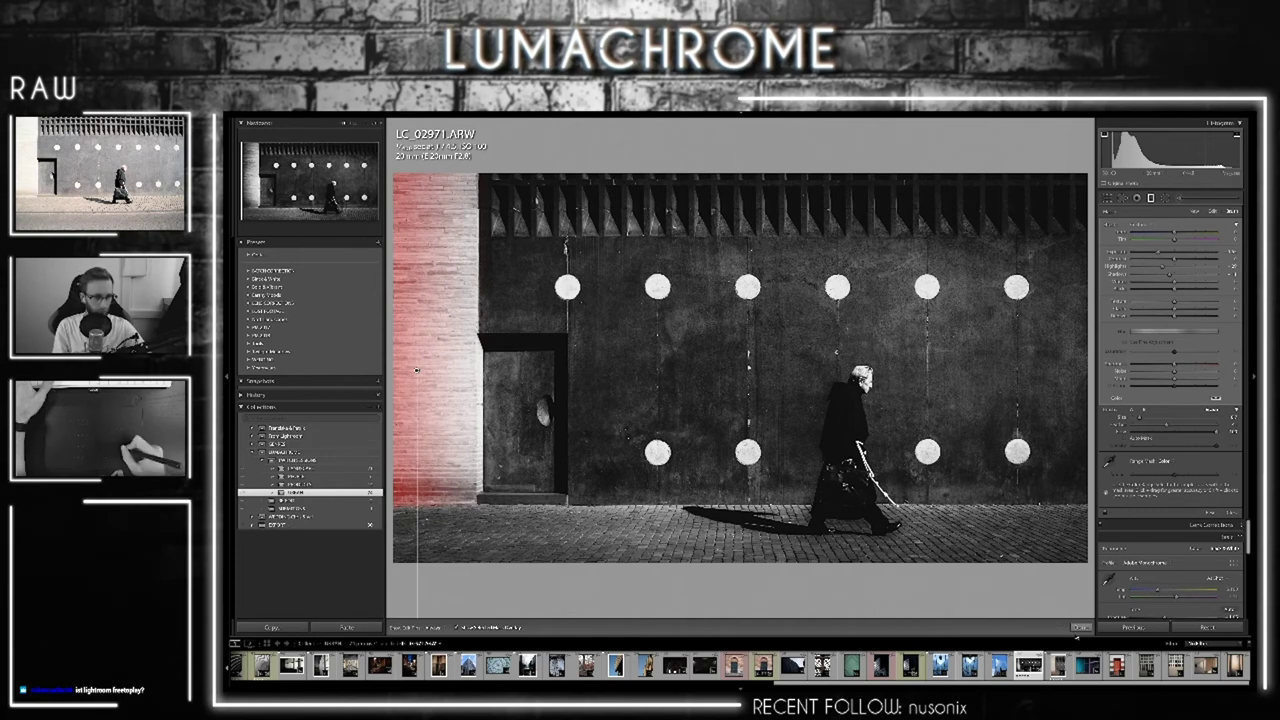
key("m")
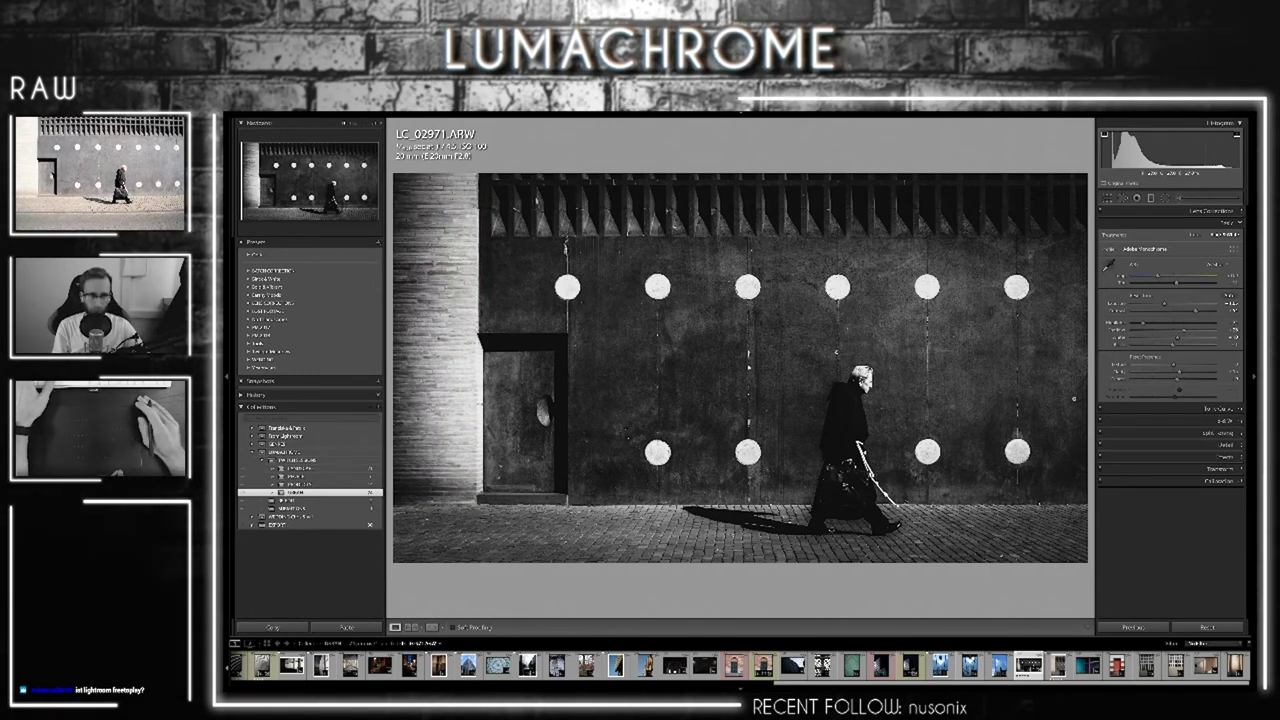
Toggle the Before/After view to compare the edit against the original photo
key("backslash")
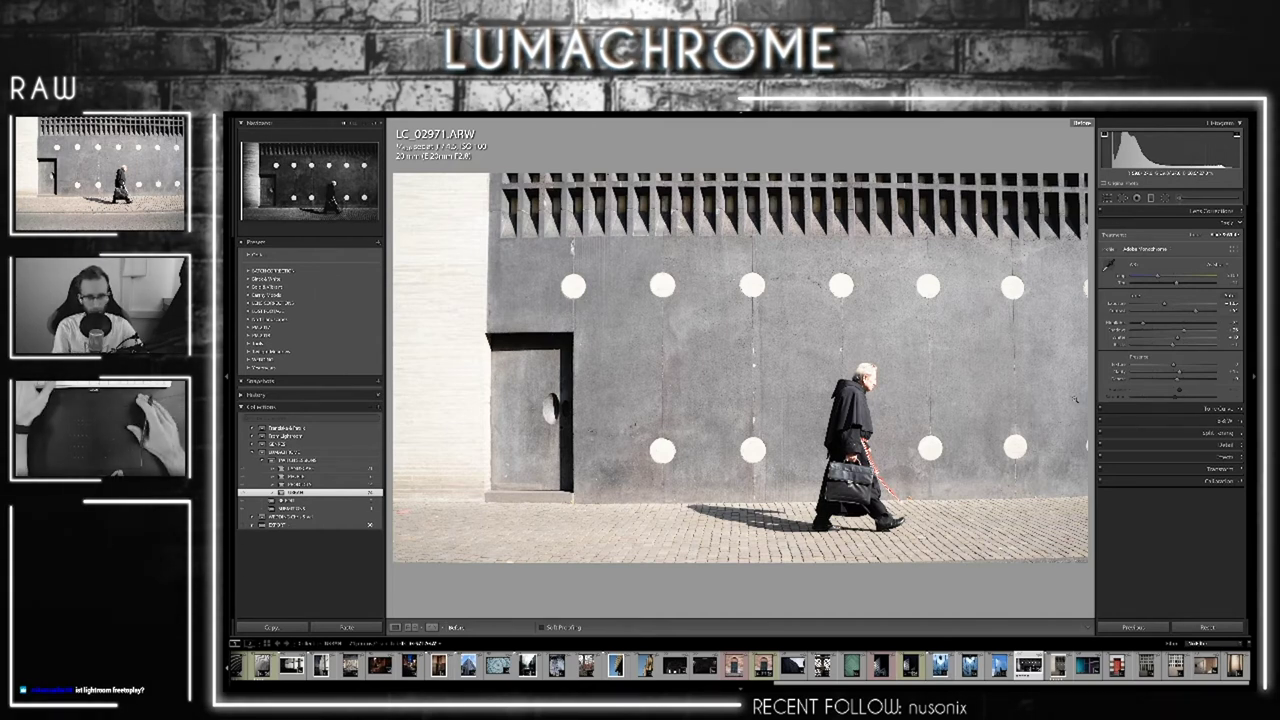
key("backslash")
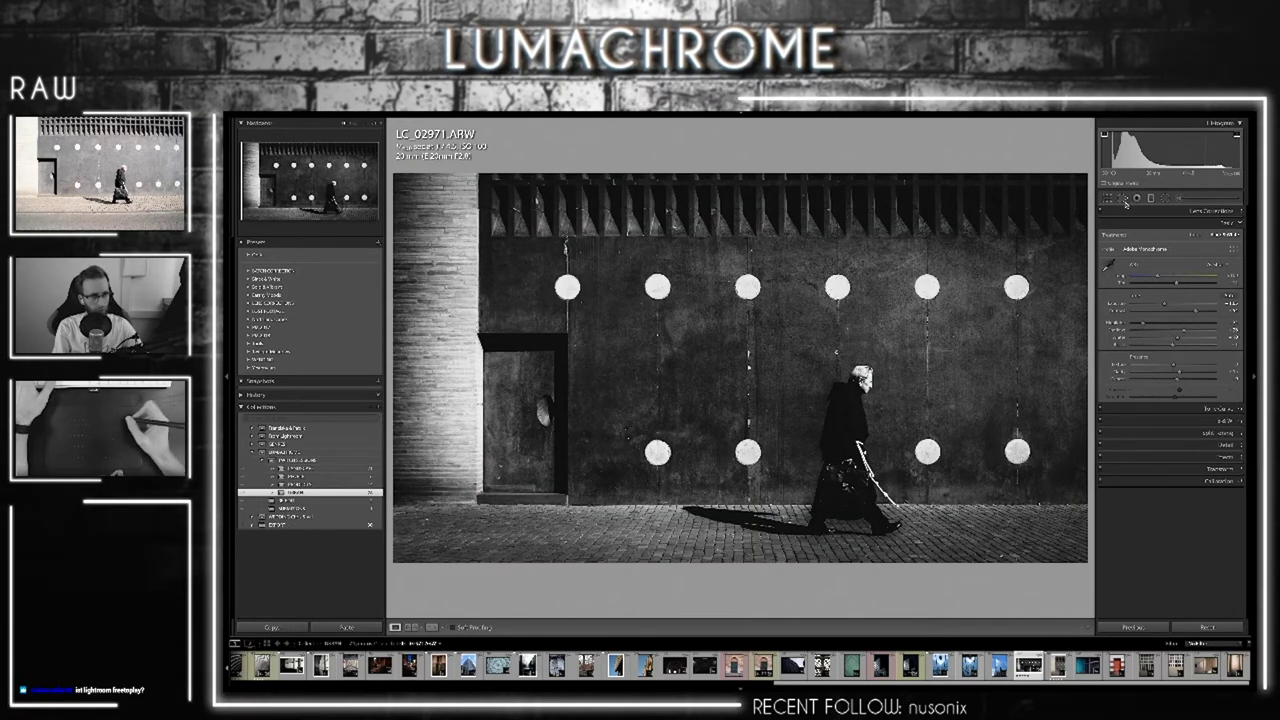
left_click(1125, 200)
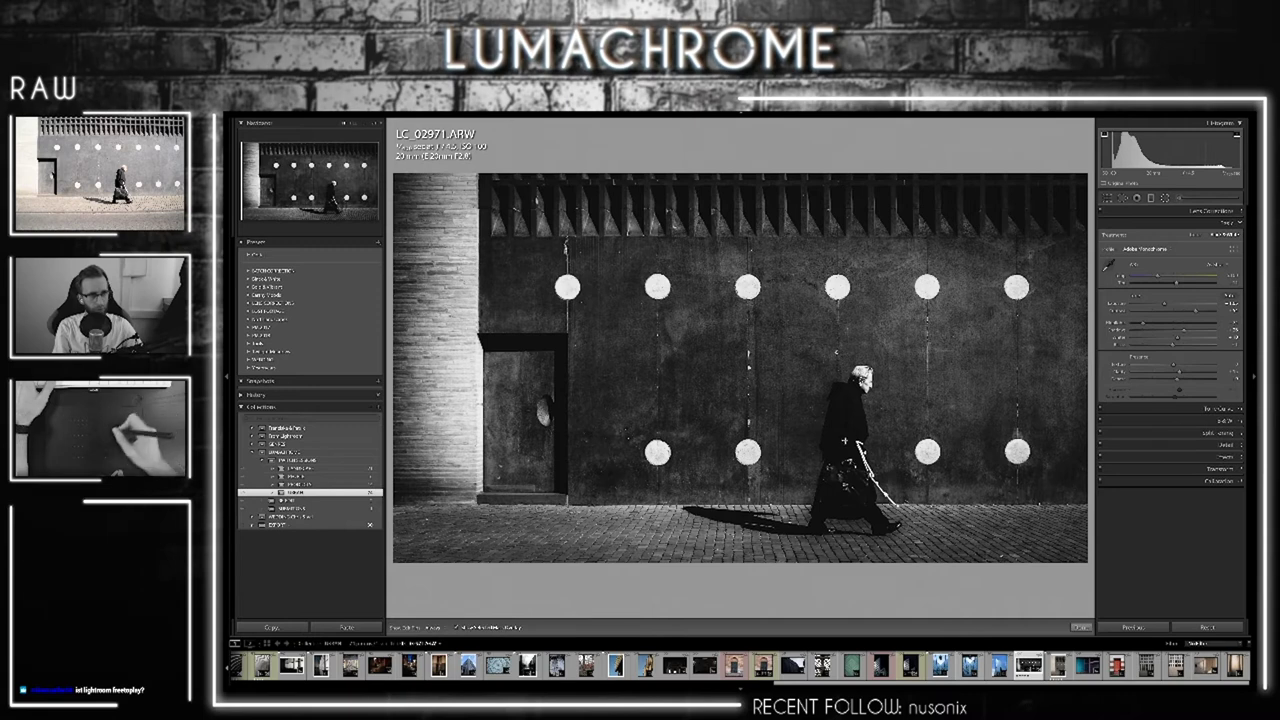
Draw a radial filter around the walking man, raise its exposure slightly, and centre the ellipse
left_click_drag(849, 446, 892, 535)
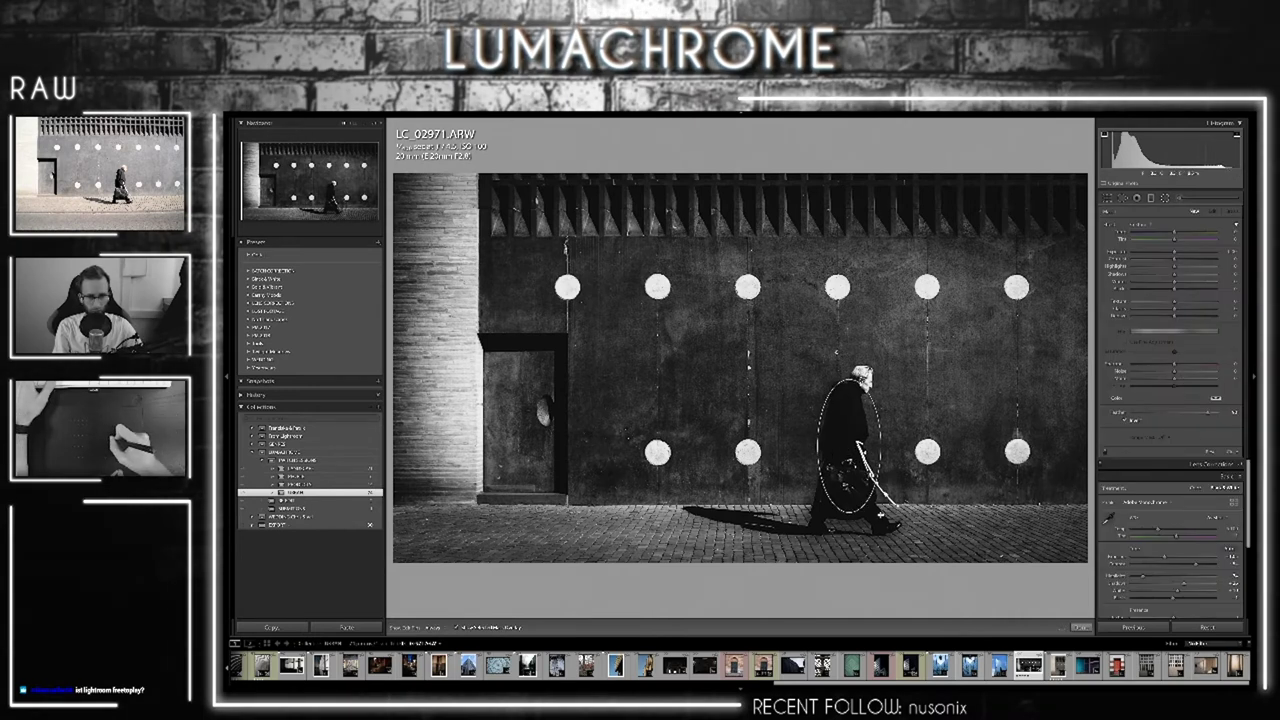
left_click_drag(849, 446, 855, 451)
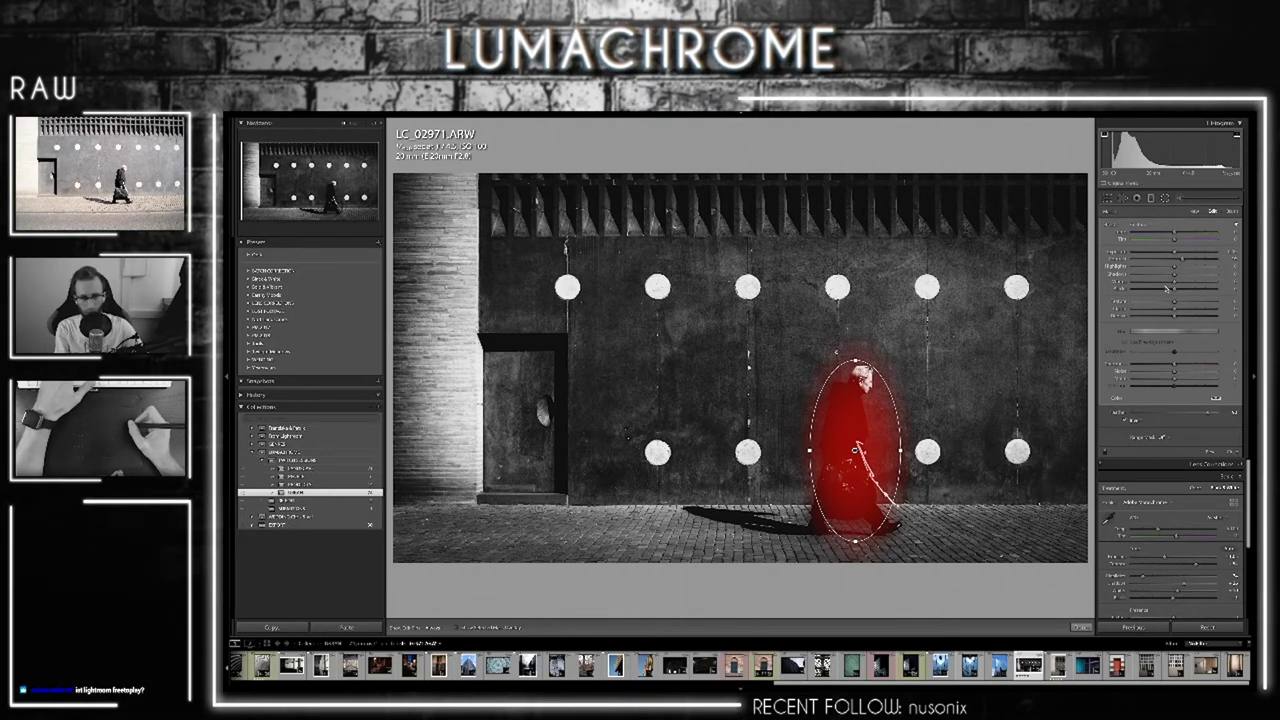
key("o")
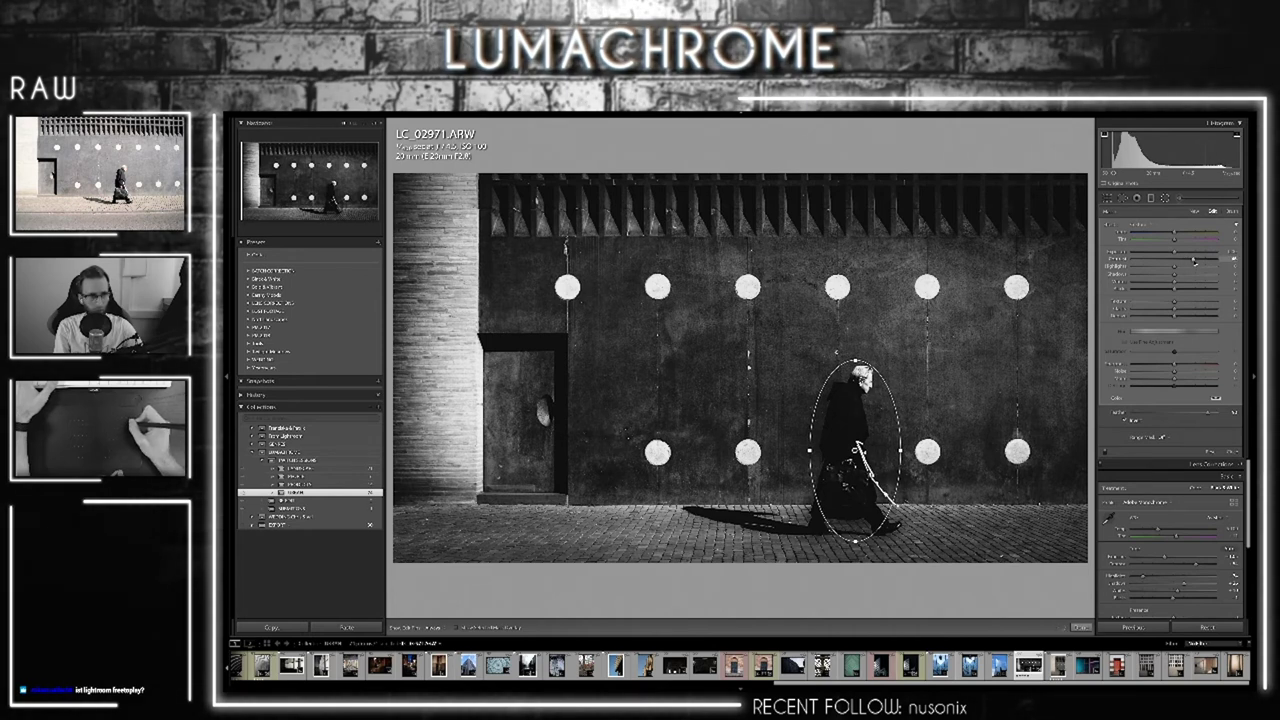
left_click_drag(1193, 260, 1175, 256)
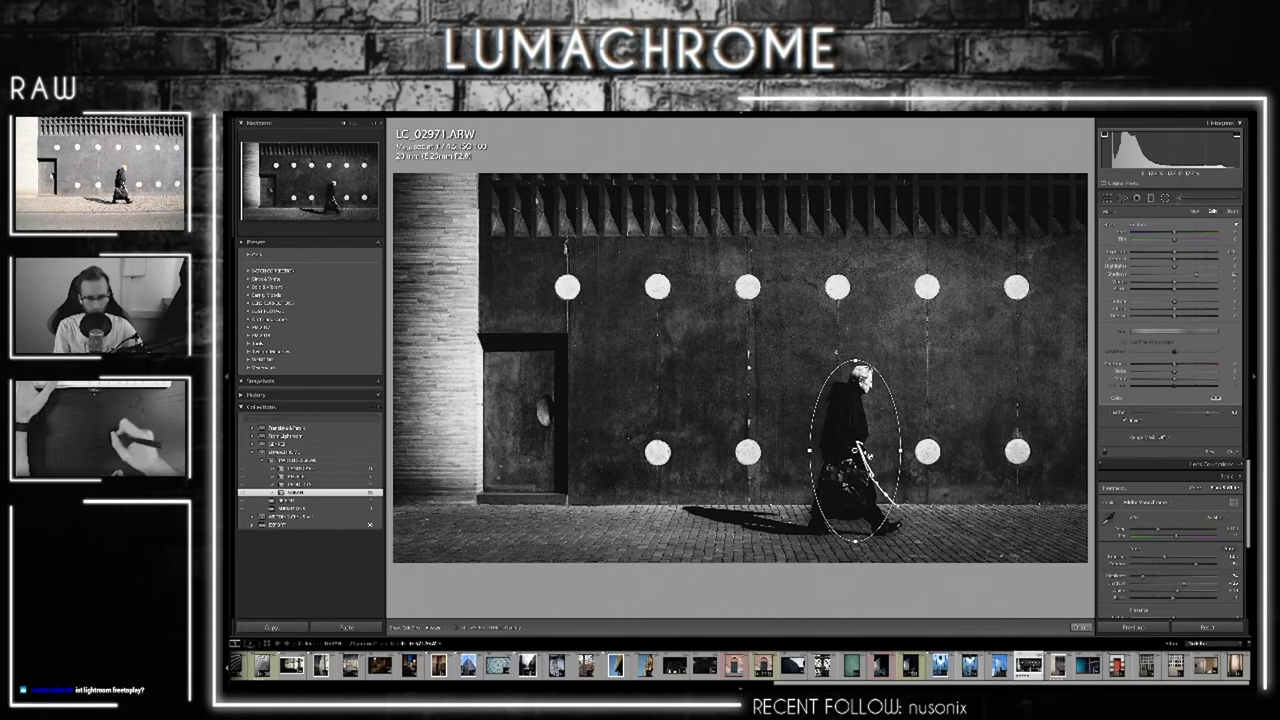
left_click_drag(858, 452, 853, 449)
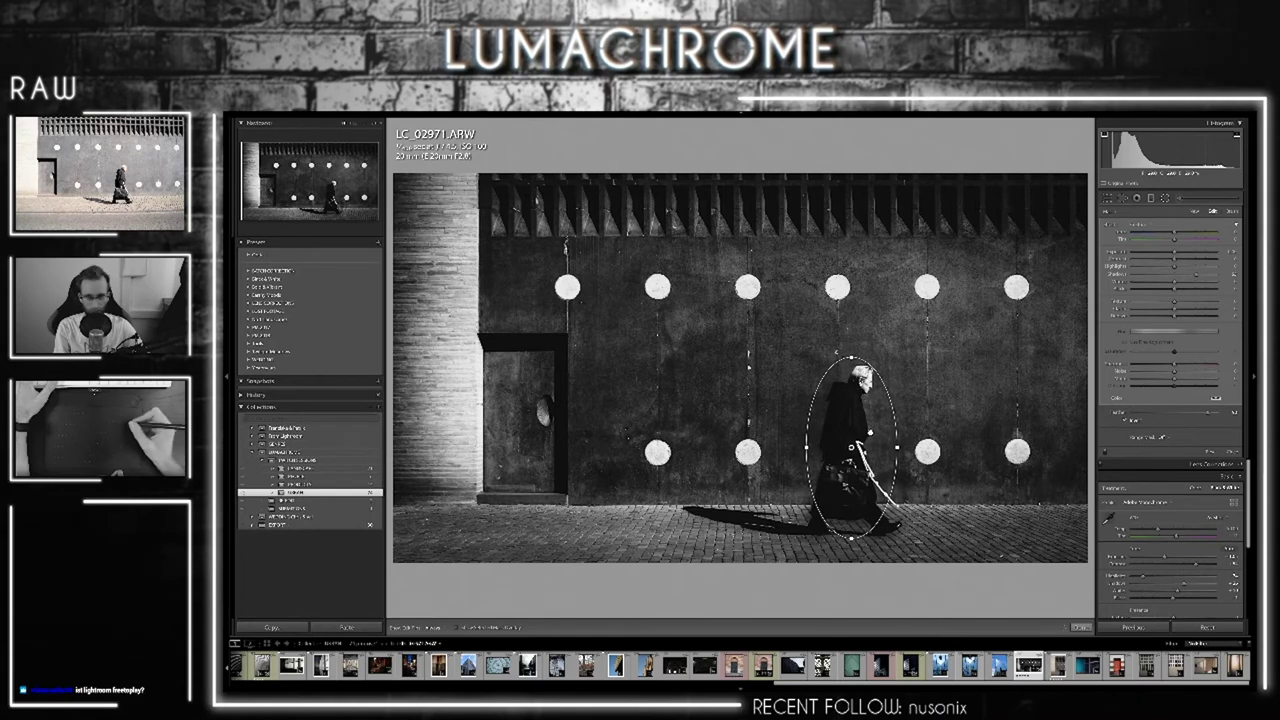
left_click(1082, 628)
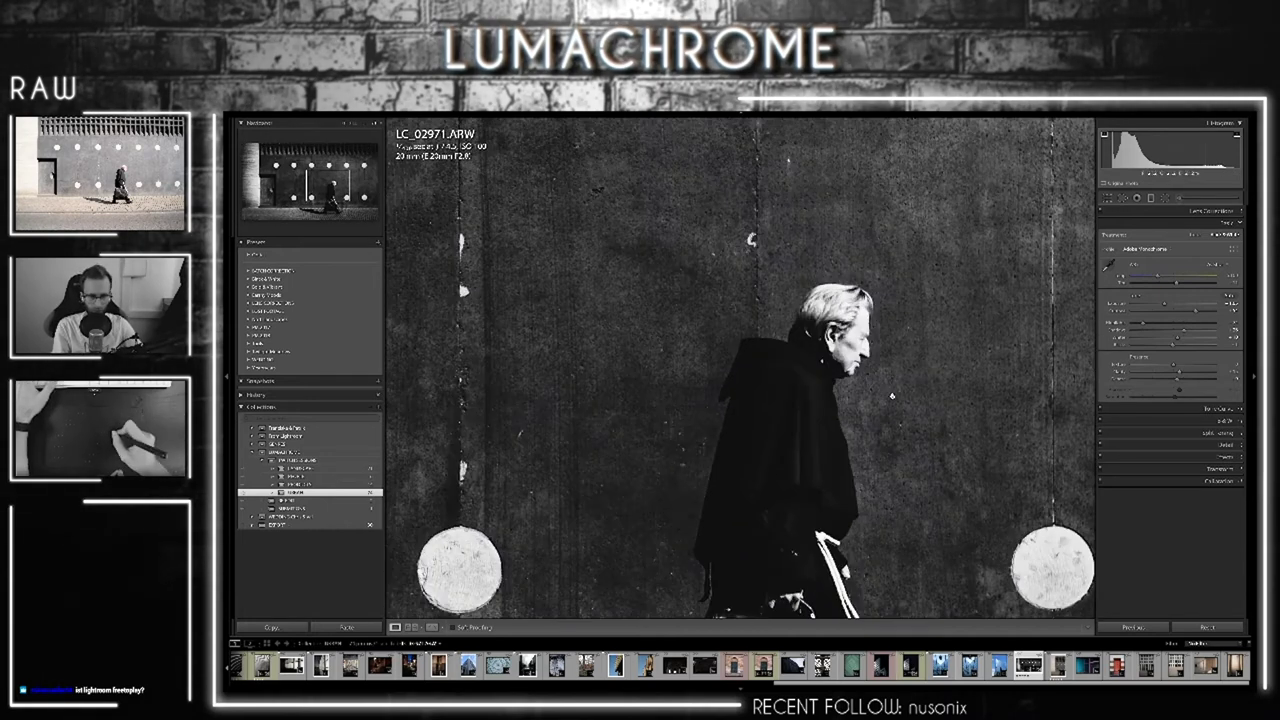
left_click(870, 410)
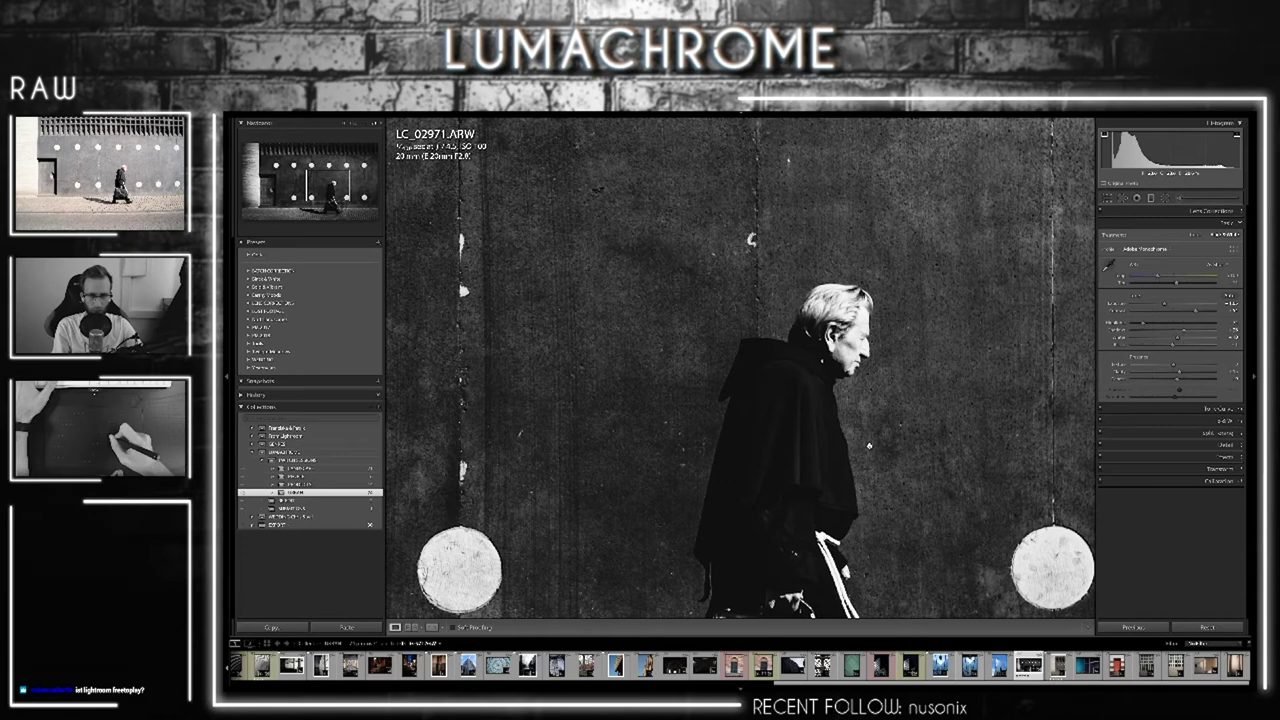
left_click_drag(800, 400, 787, 331)
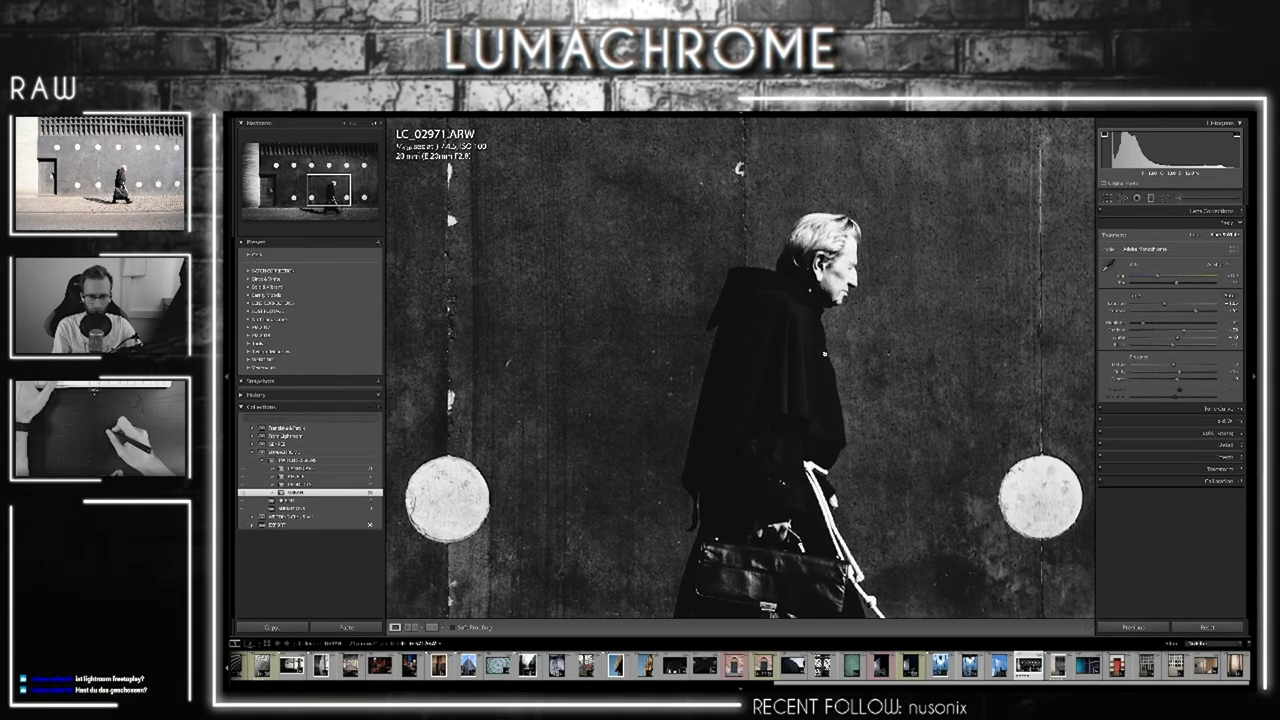
left_click_drag(816, 373, 844, 172)
mouse_move(800, 400)
left_mouse_down()
mouse_move(713, 296)
mouse_move(765, 395)
mouse_move(739, 495)
left_mouse_up()
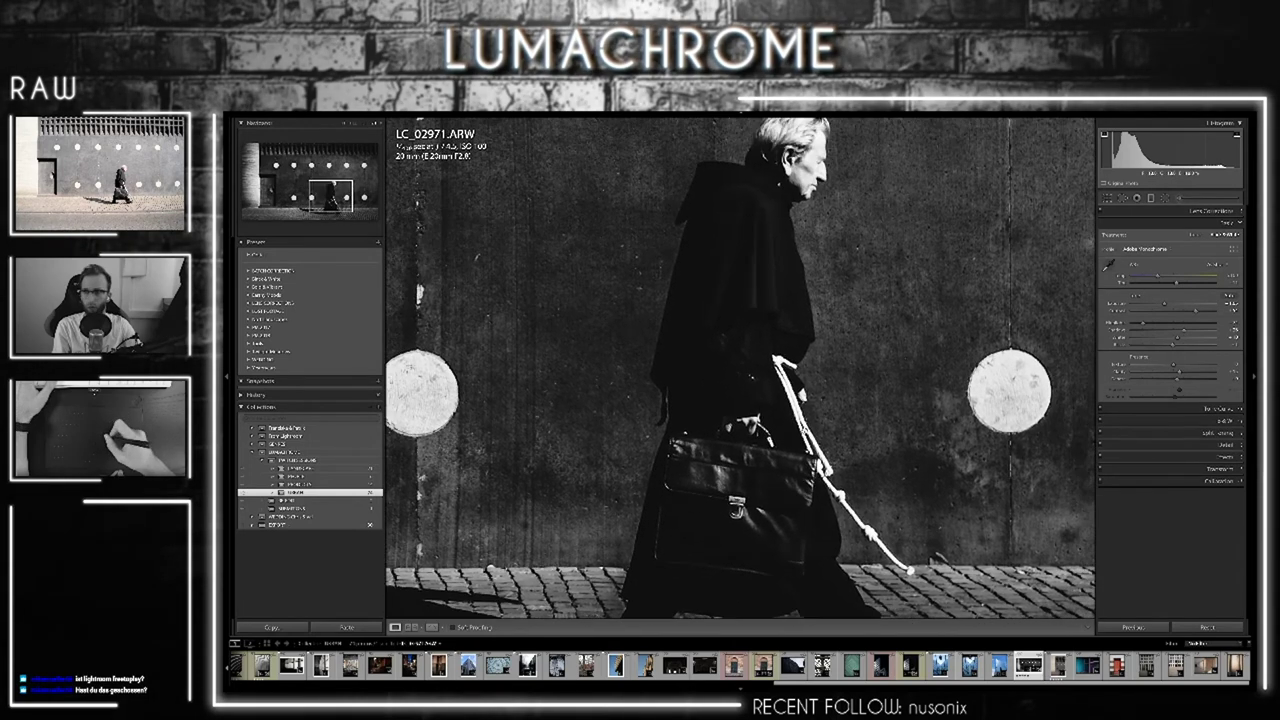
left_click_drag(804, 205, 800, 383)
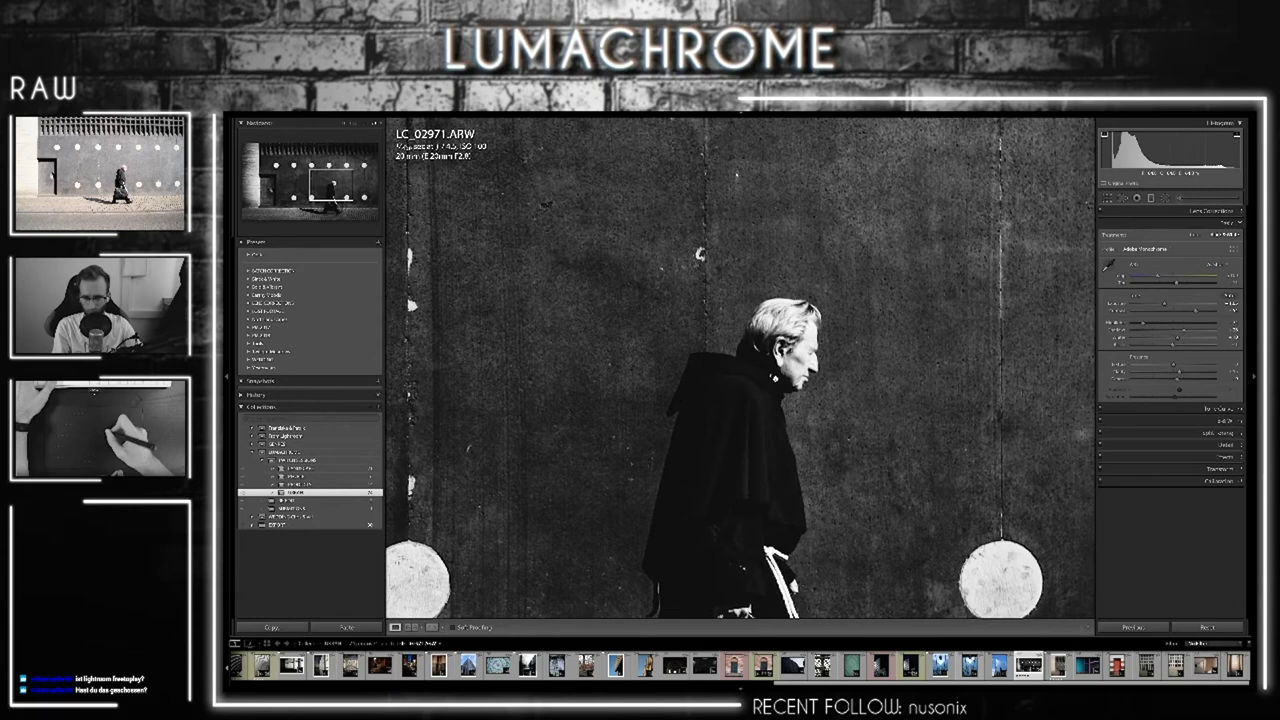
left_click(800, 386)
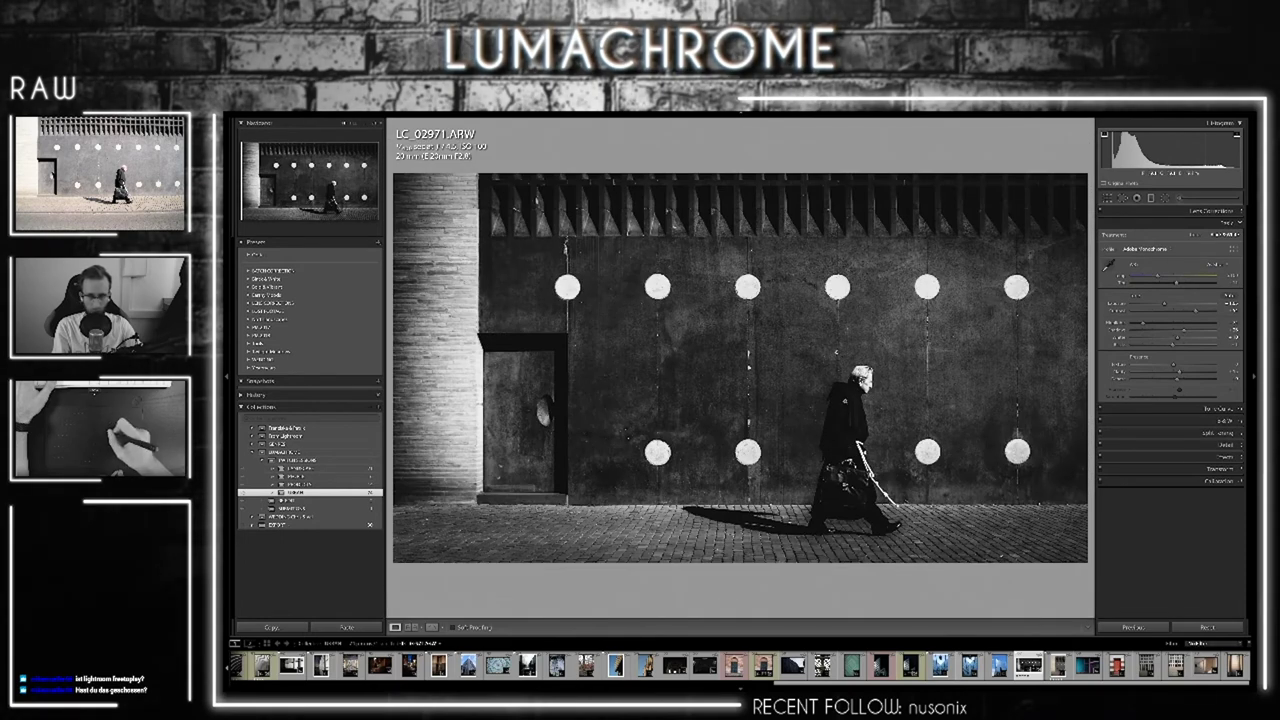
left_click(800, 386)
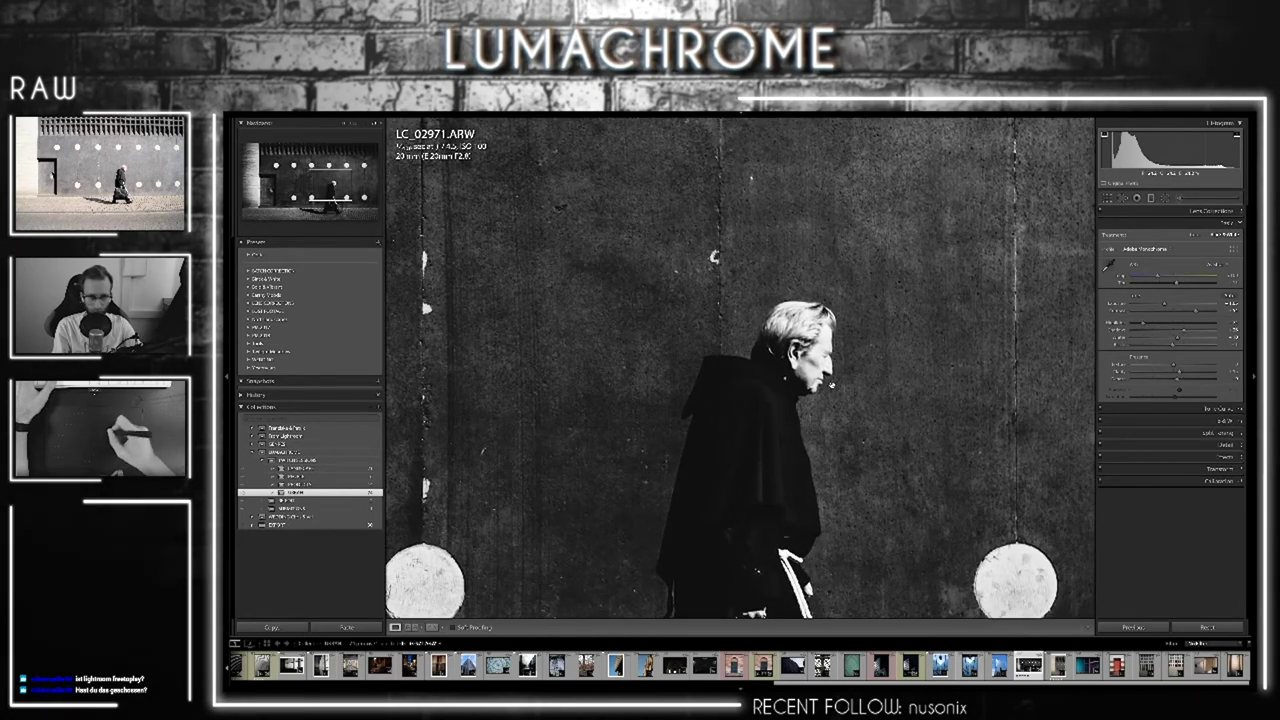
left_click_drag(829, 385, 777, 356)
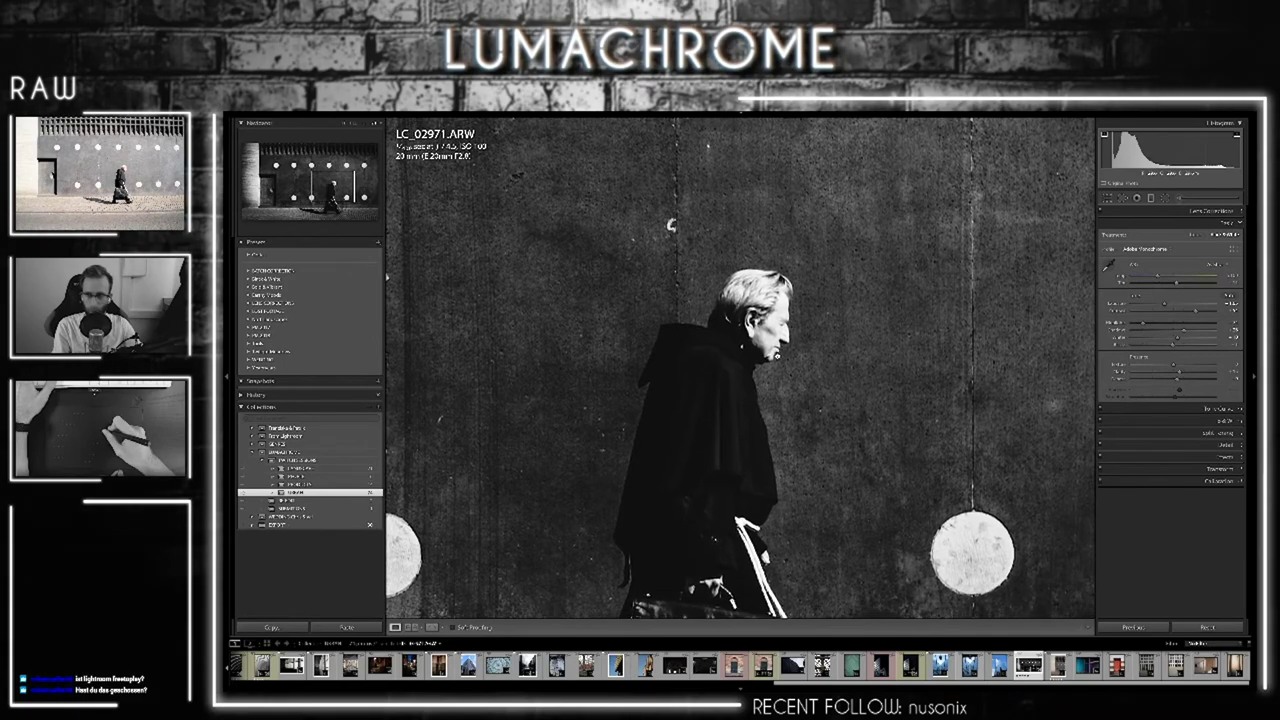
left_click(777, 356)
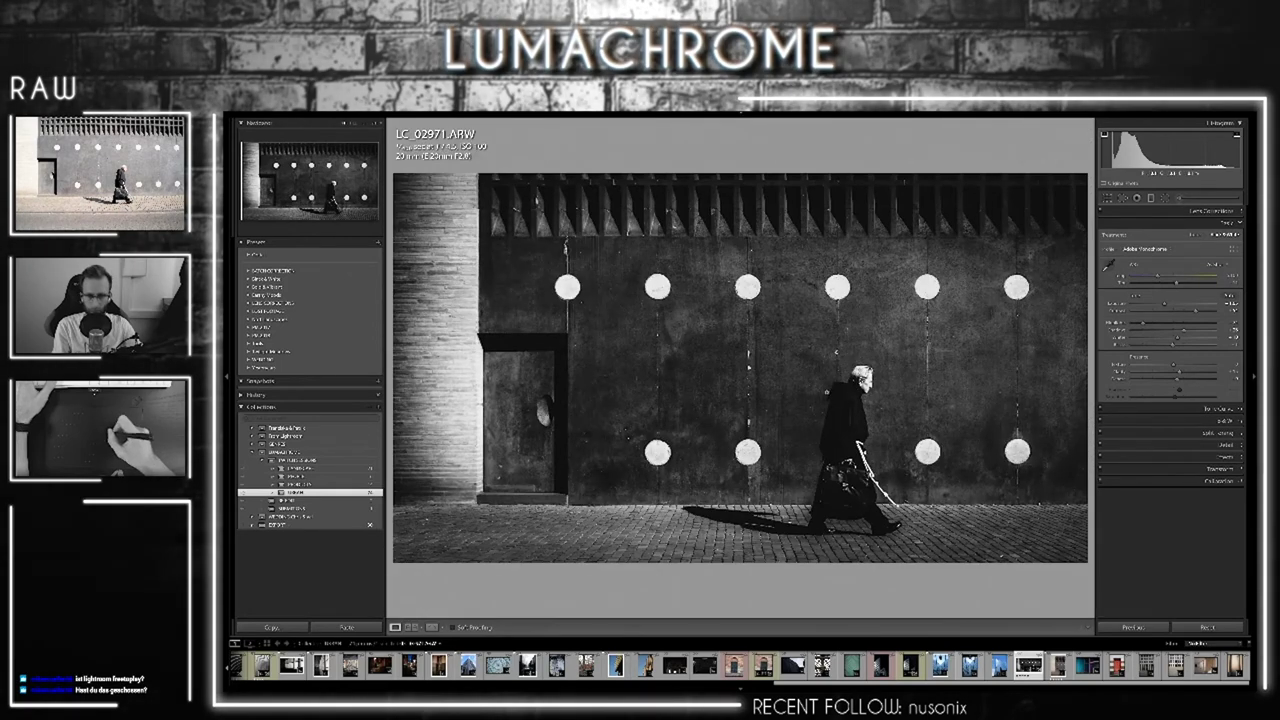
left_click(762, 384)
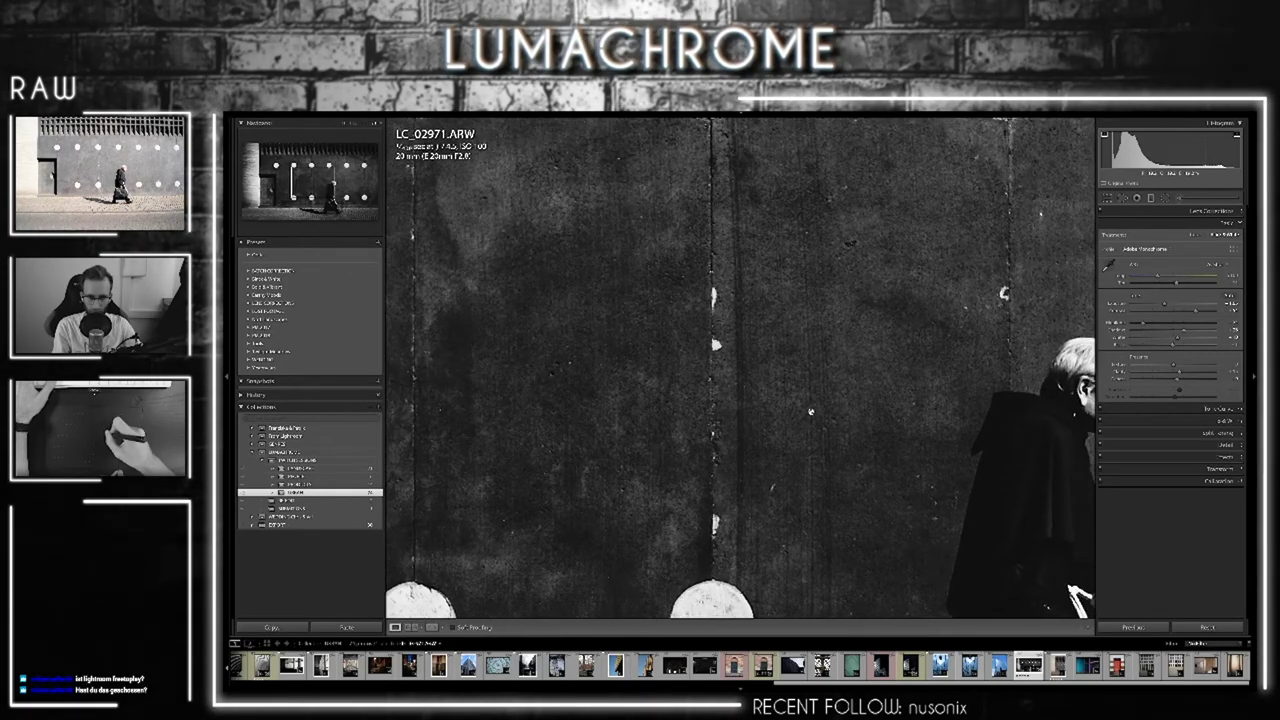
left_click(810, 410)
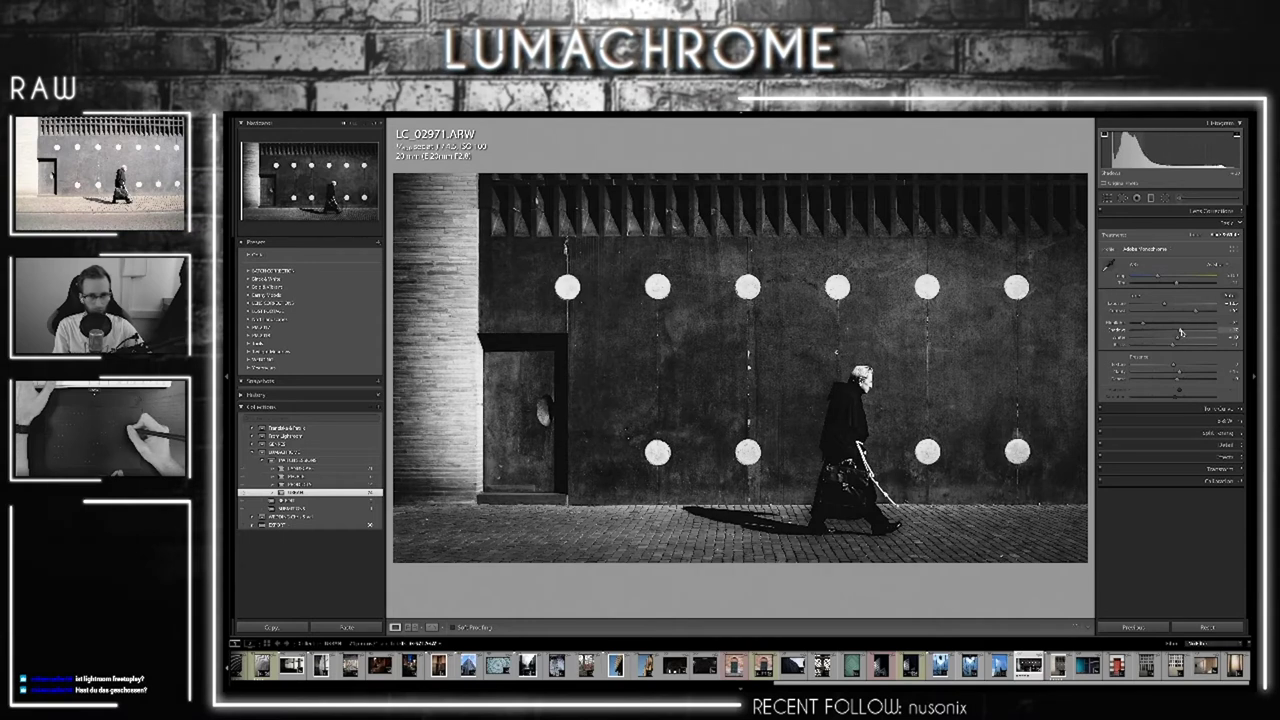
Undo the Shadows change back to 17 and collapse the Basic panel
key("ctrl+z")
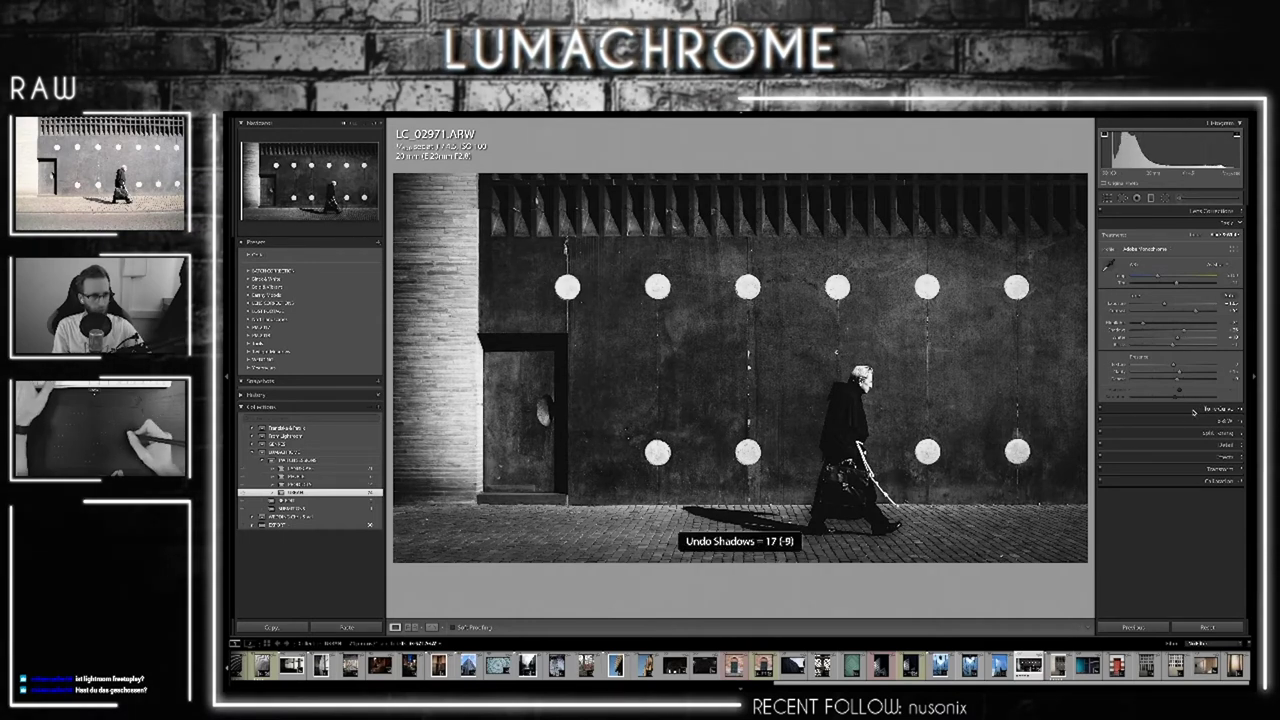
left_click(1205, 410)
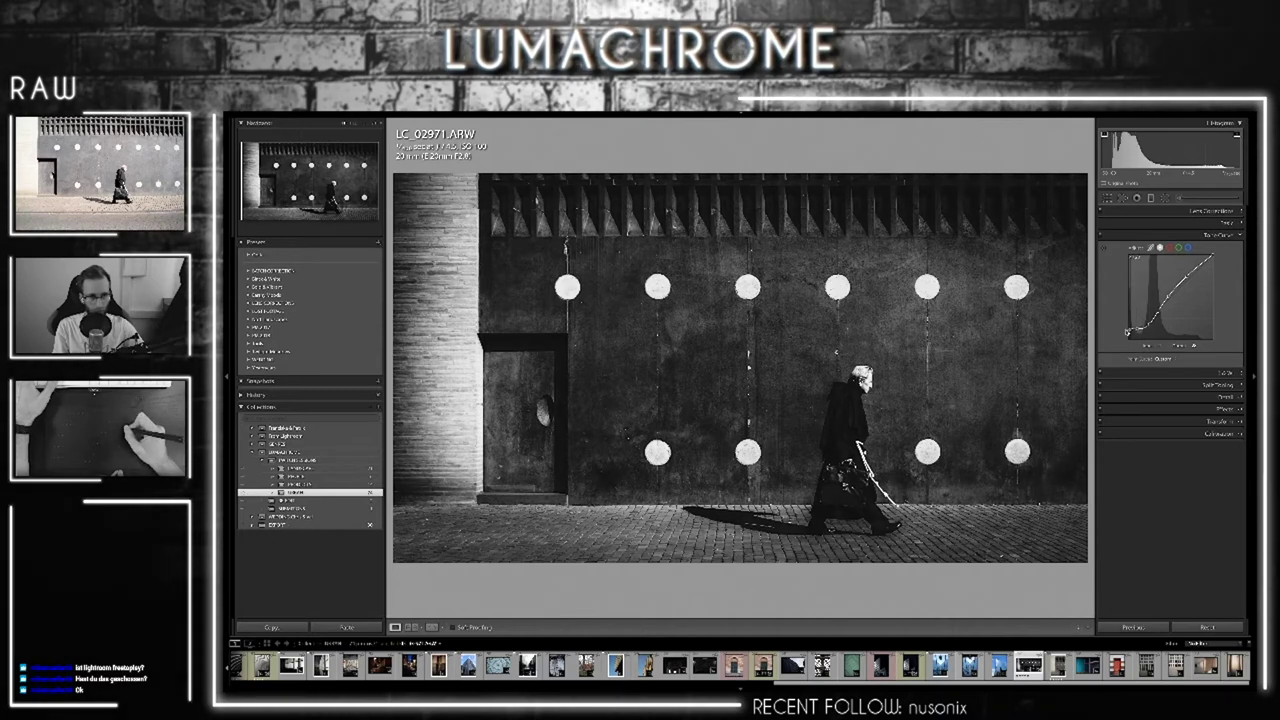
Undo the last tone curve change and check the walking man at 1:1 zoom
key("ctrl+z")
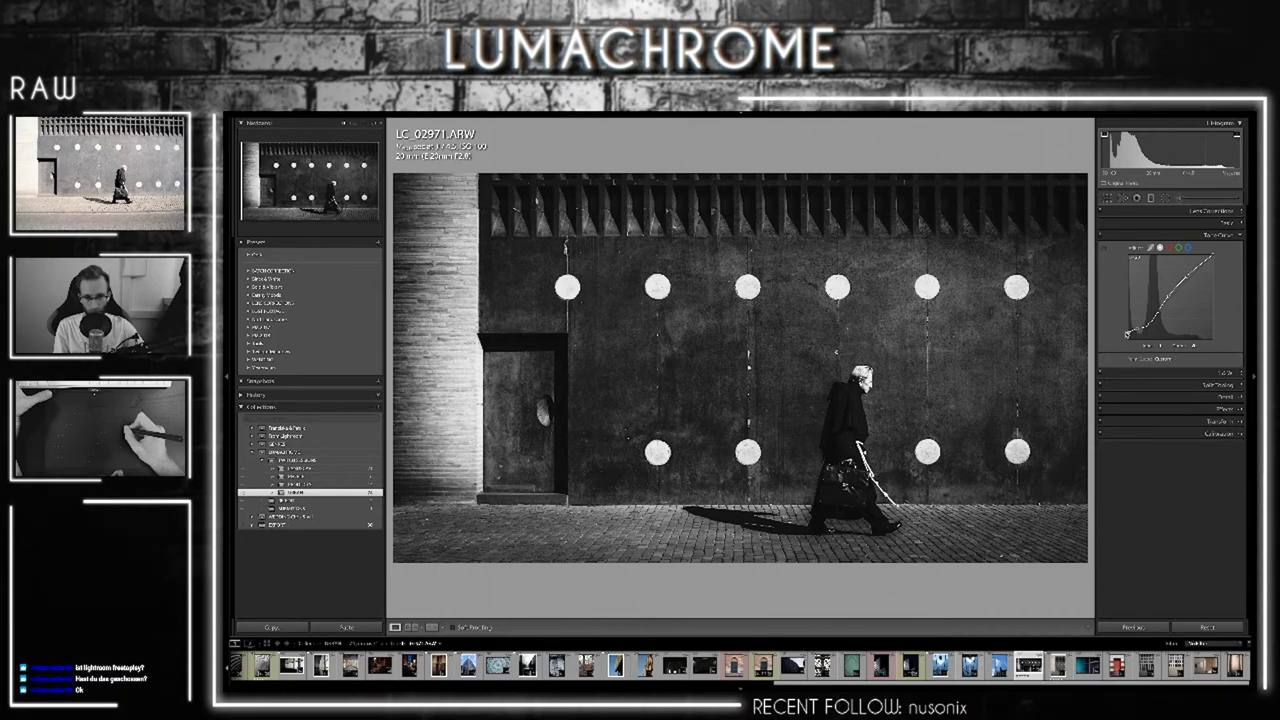
key("z")
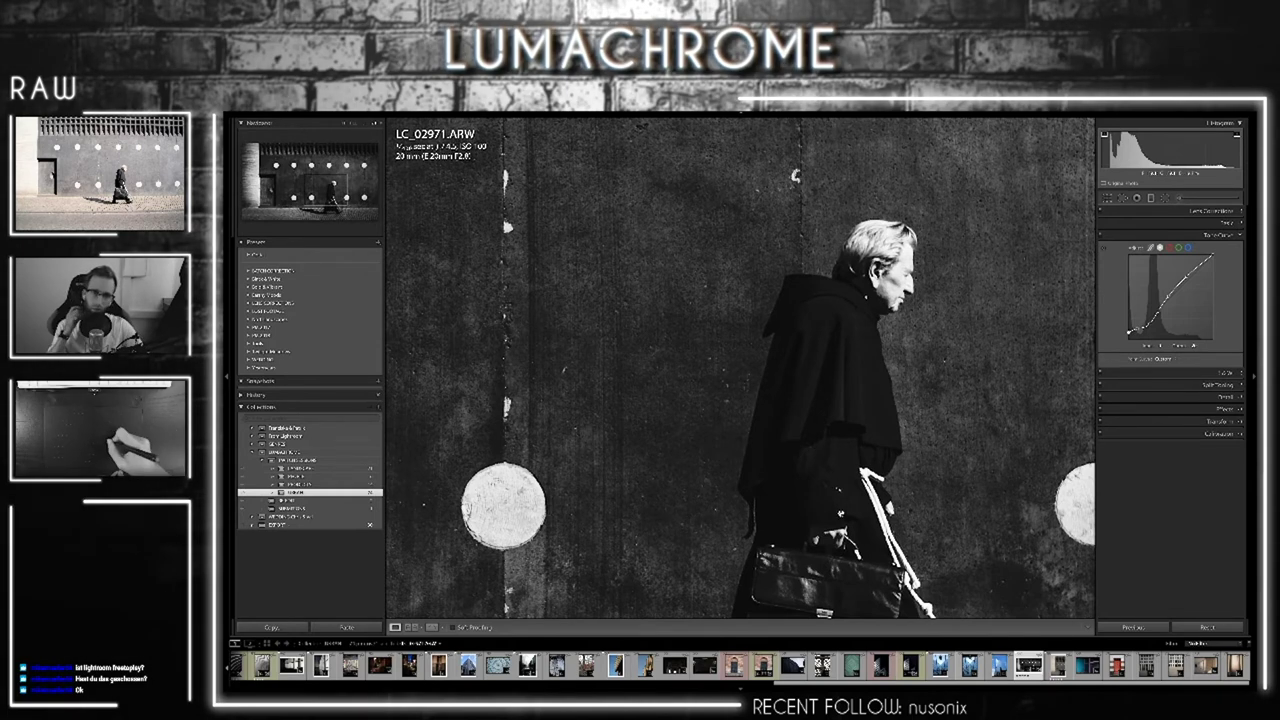
key("z")
key("z")
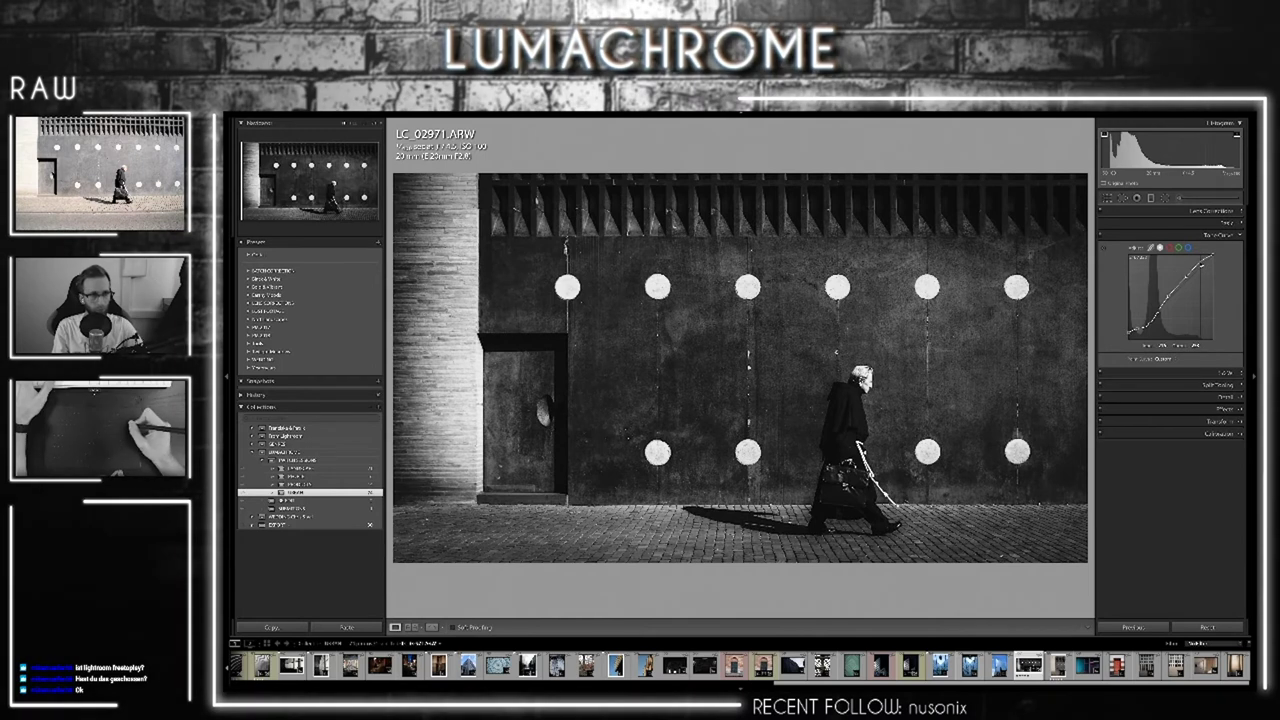
Nudge the upper Tone Curve point and raise the top endpoint to brighten highlights
left_click_drag(1201, 264, 1197, 270)
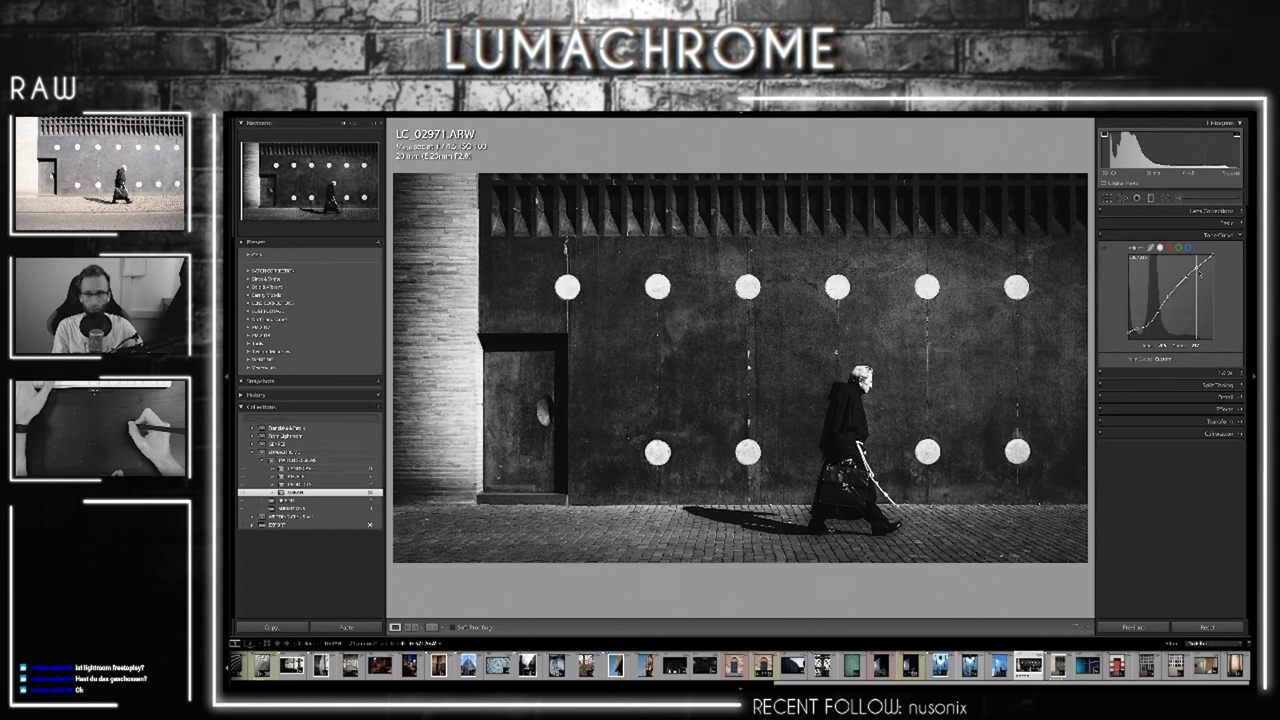
left_click_drag(1200, 270, 1197, 265)
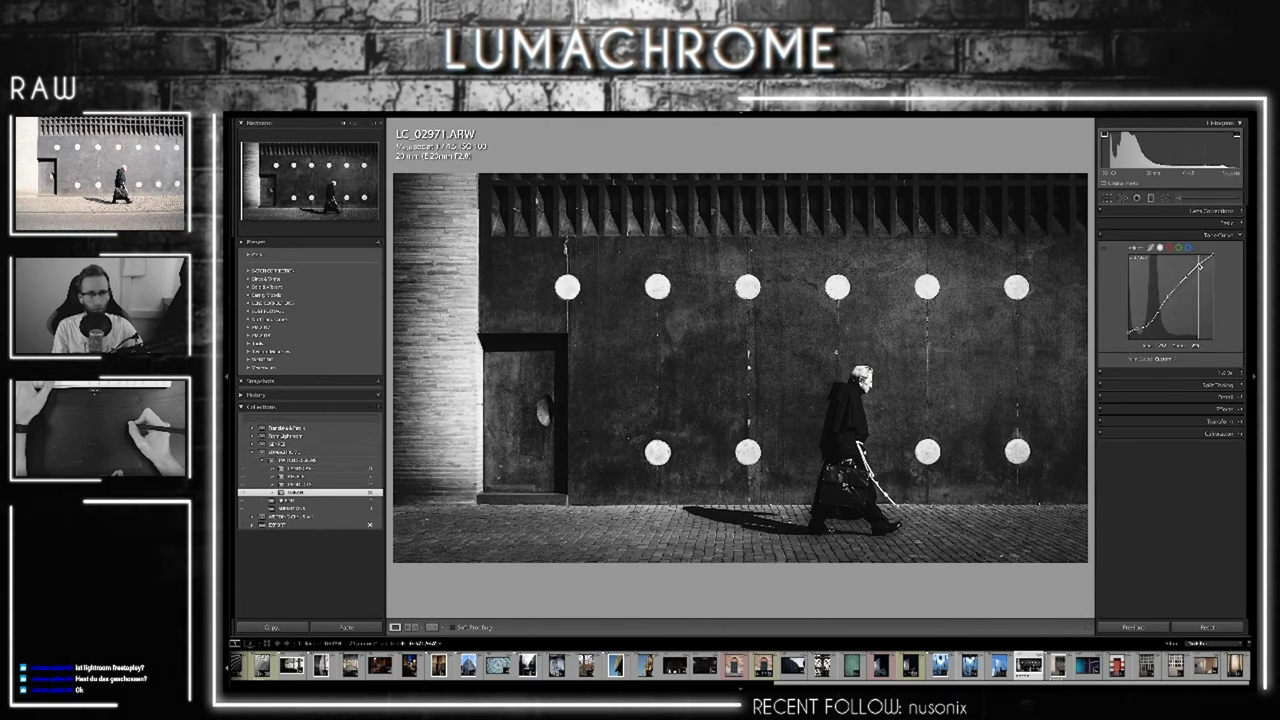
left_click_drag(1199, 264, 1198, 269)
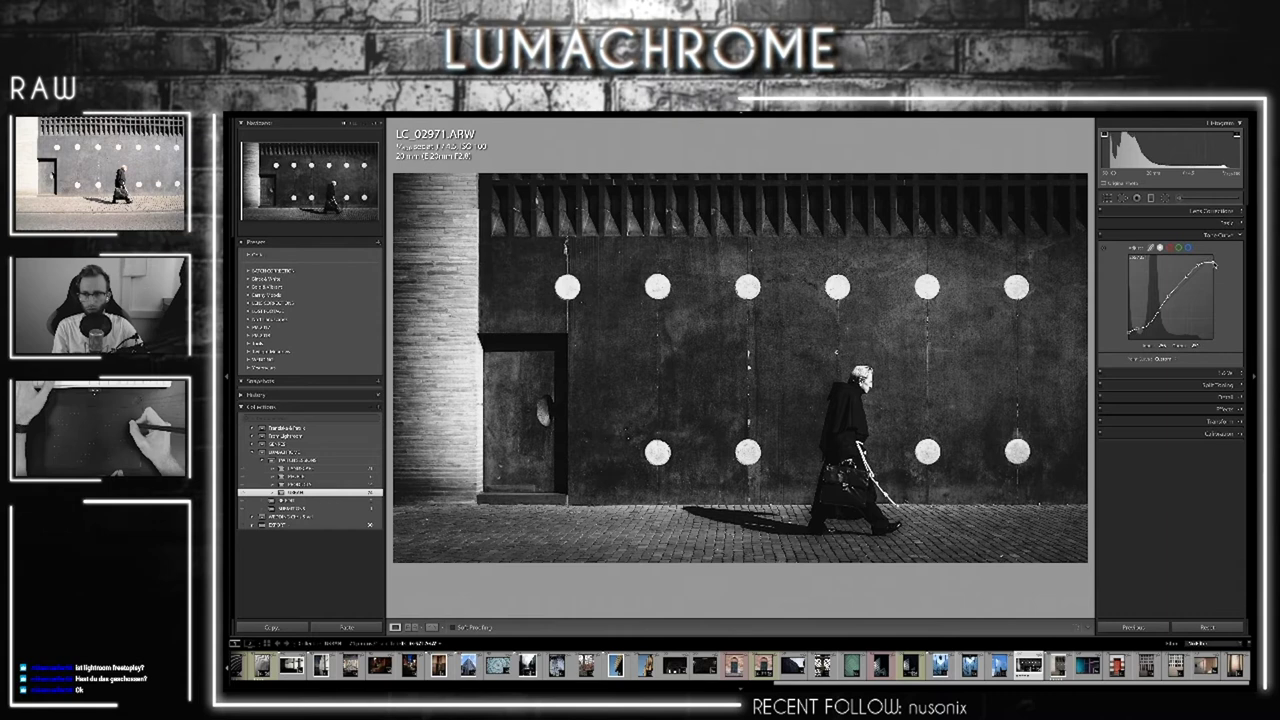
left_click_drag(1211, 263, 1212, 255)
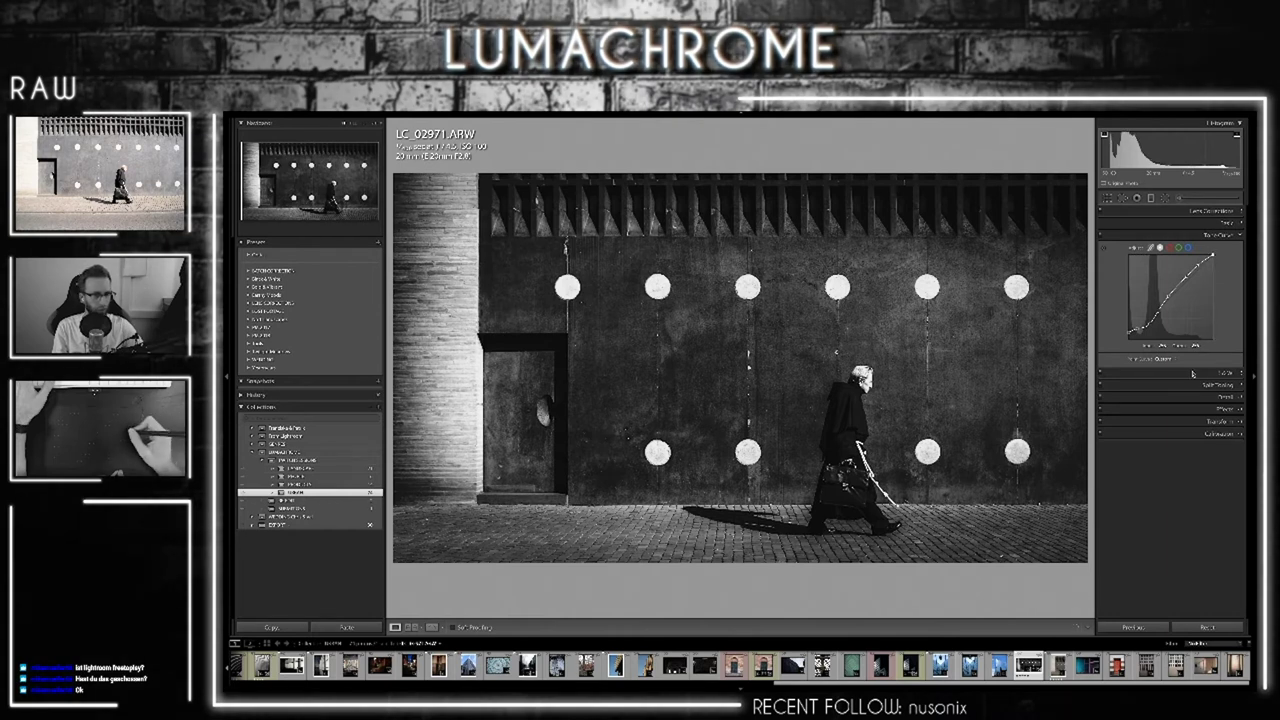
key("backslash")
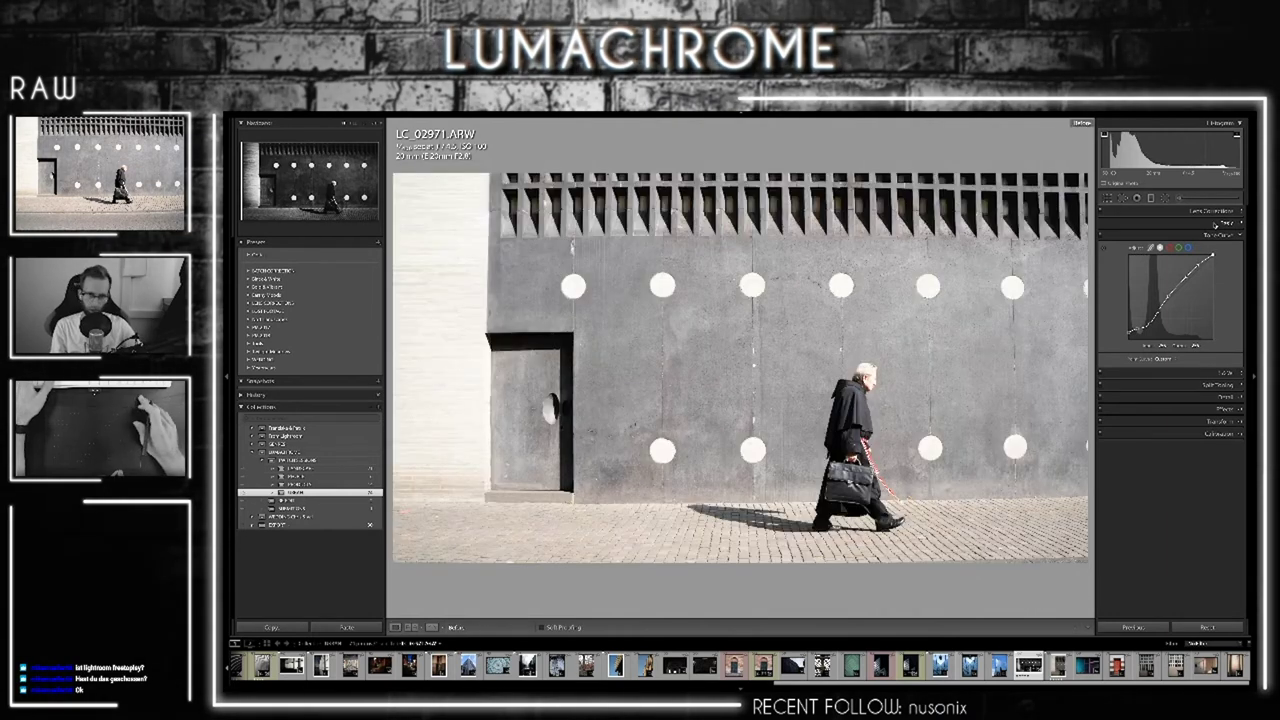
key("backslash")
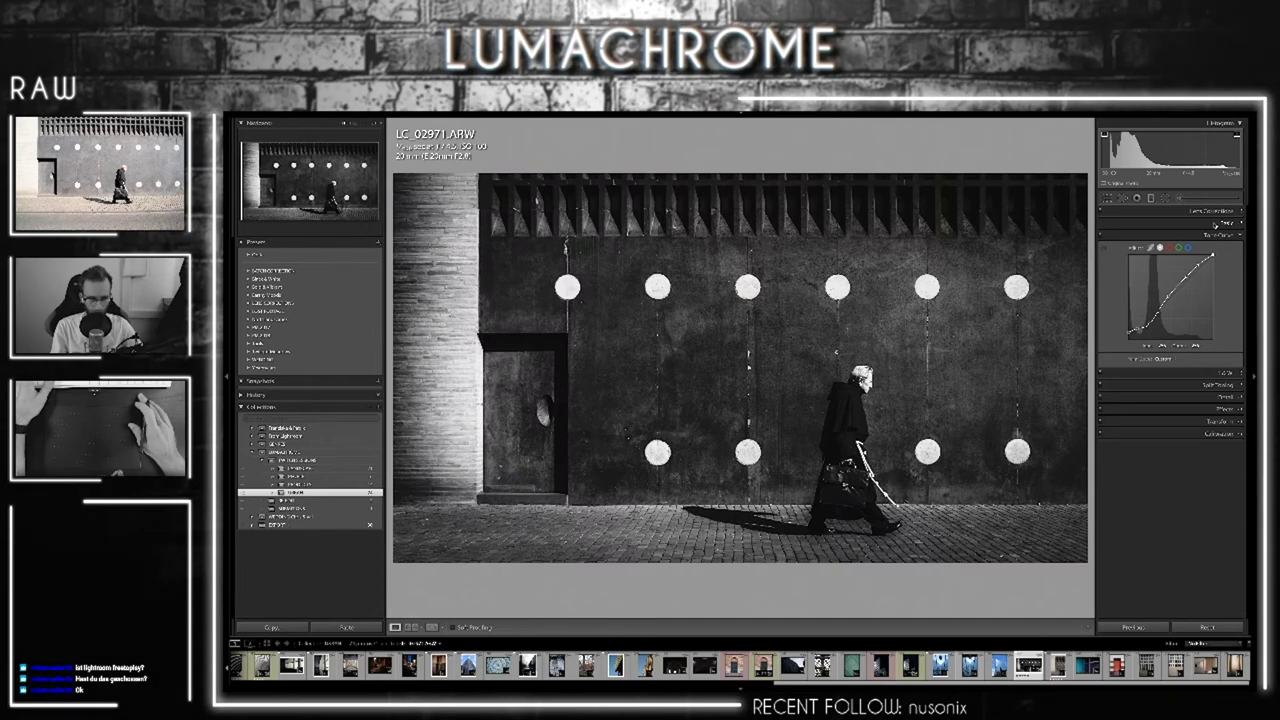
key("backslash")
key("backslash")
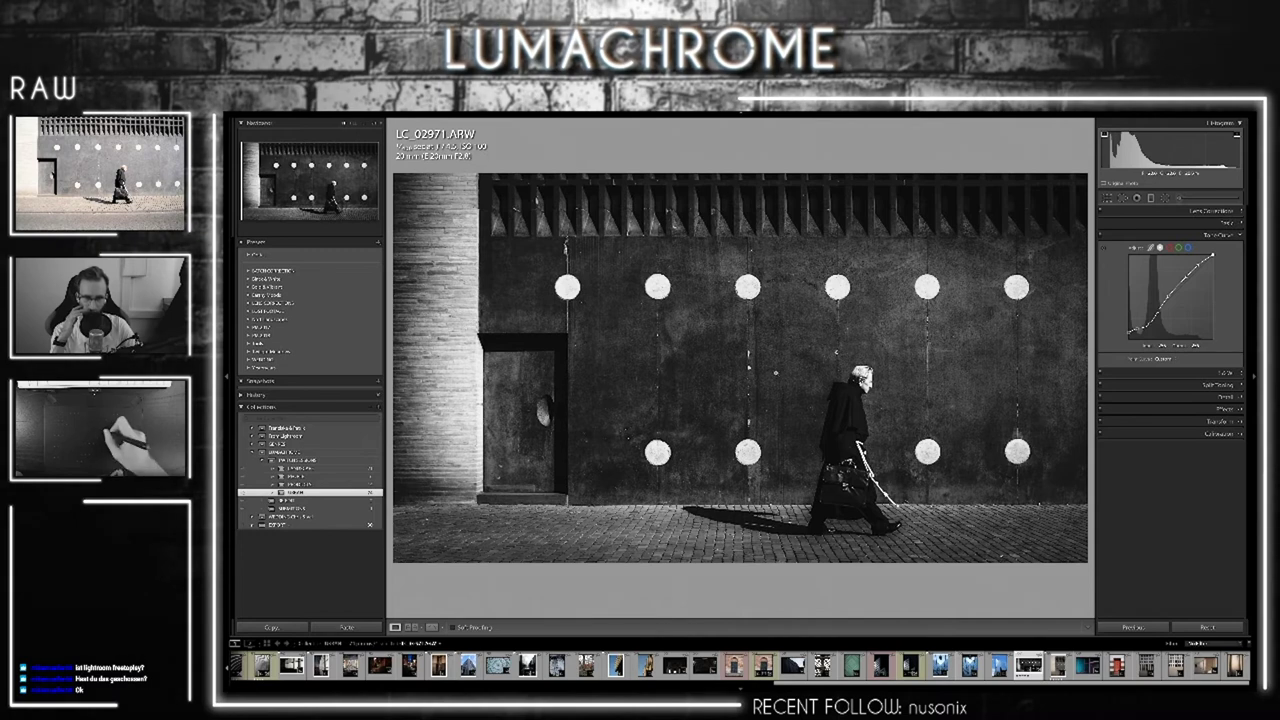
Zoom in to inspect the wall circles, the brick beside the door, and the man's legs and shadow
left_click(720, 372)
left_click_drag(719, 372, 799, 411)
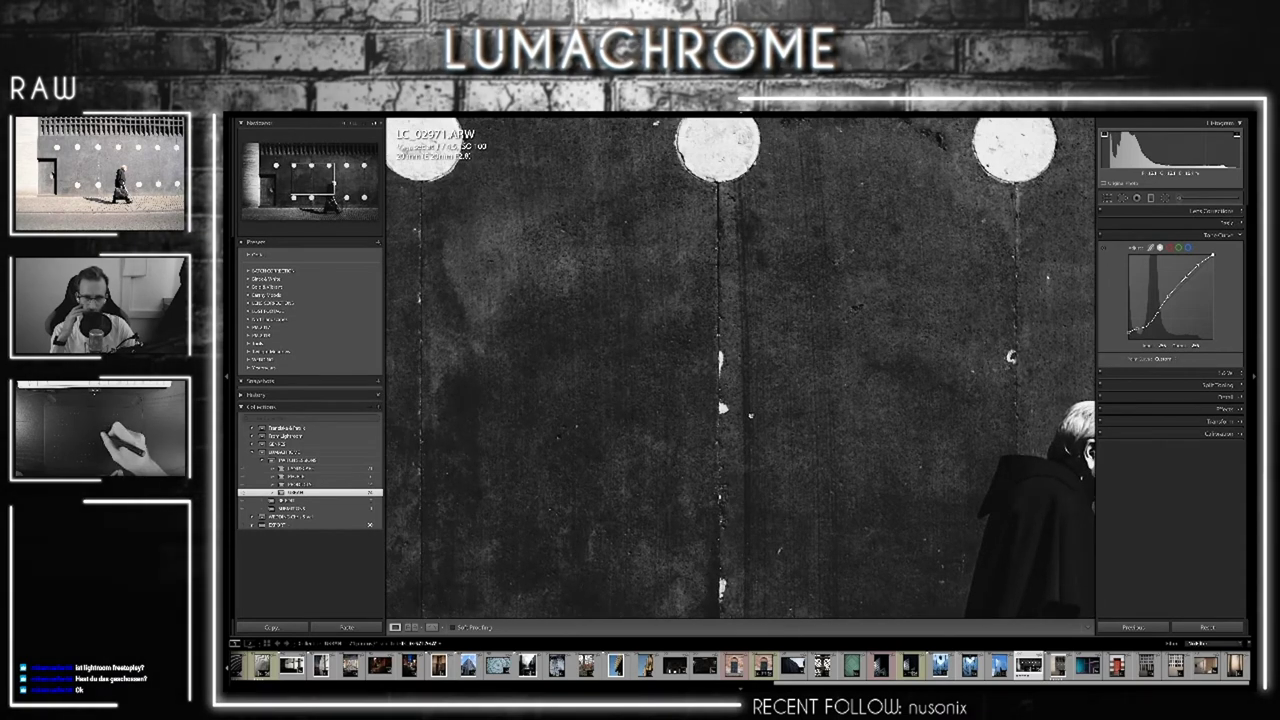
left_click(798, 411)
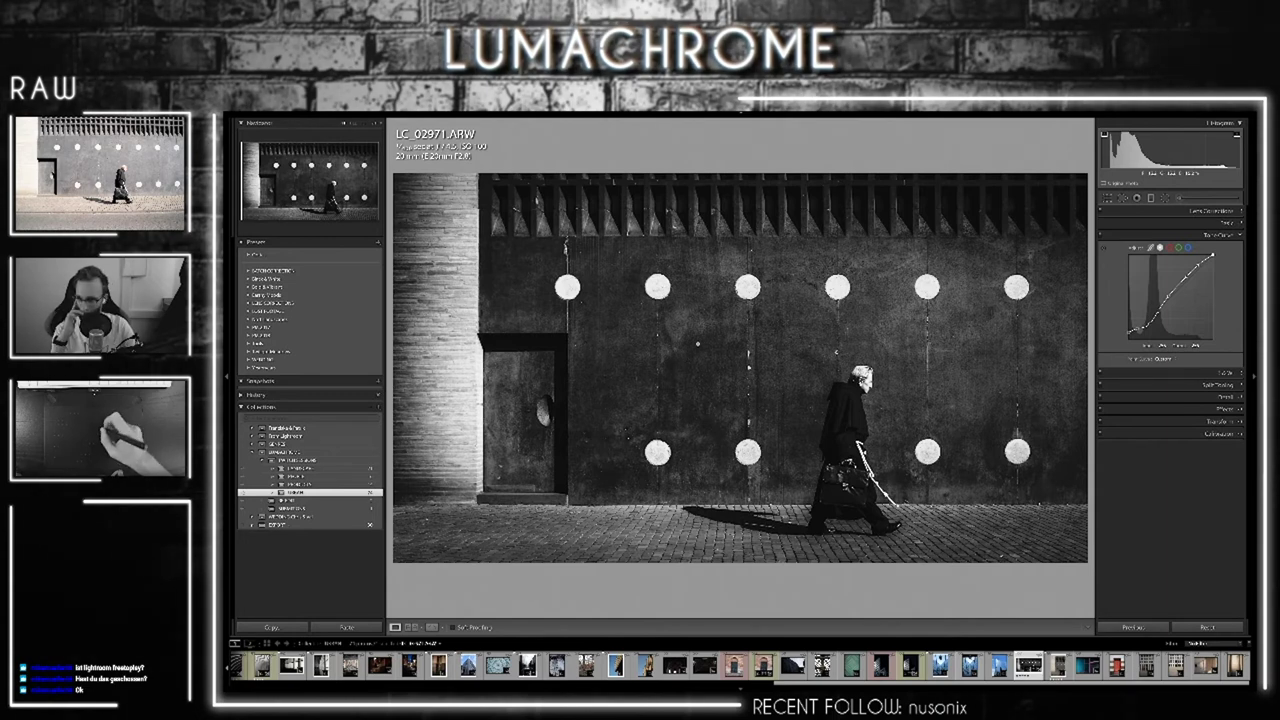
left_click(835, 362)
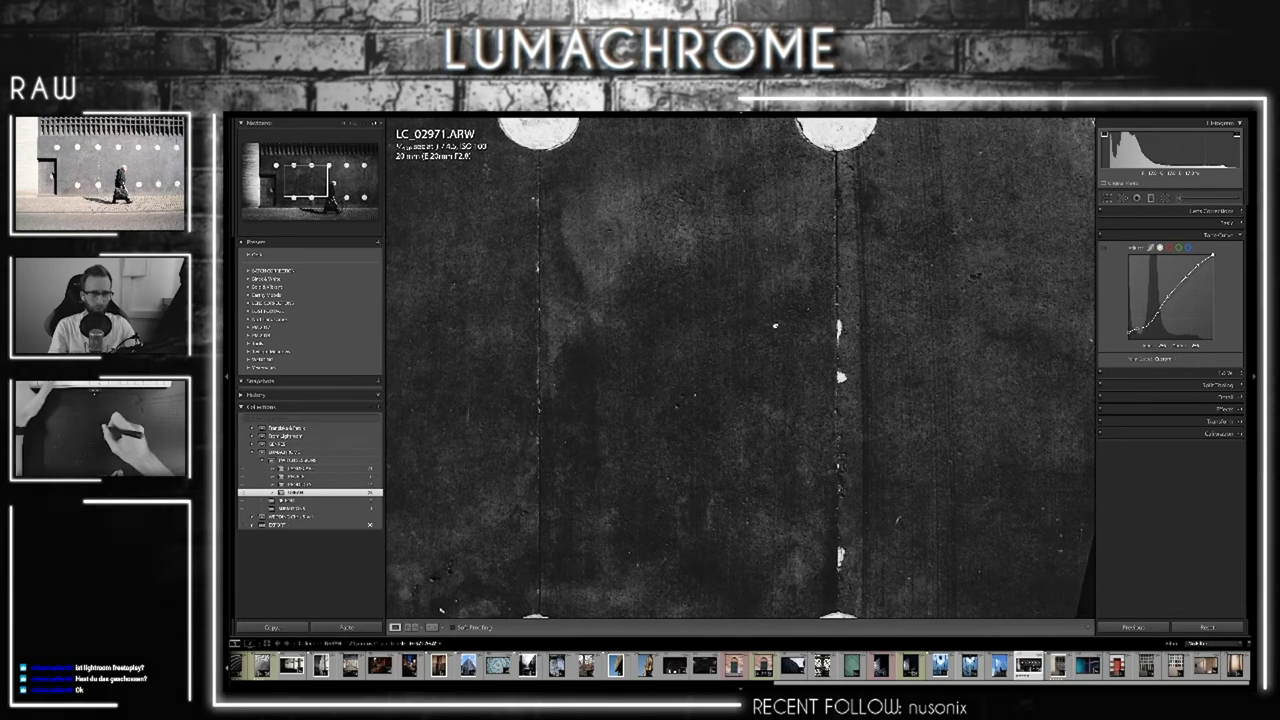
left_click(770, 321)
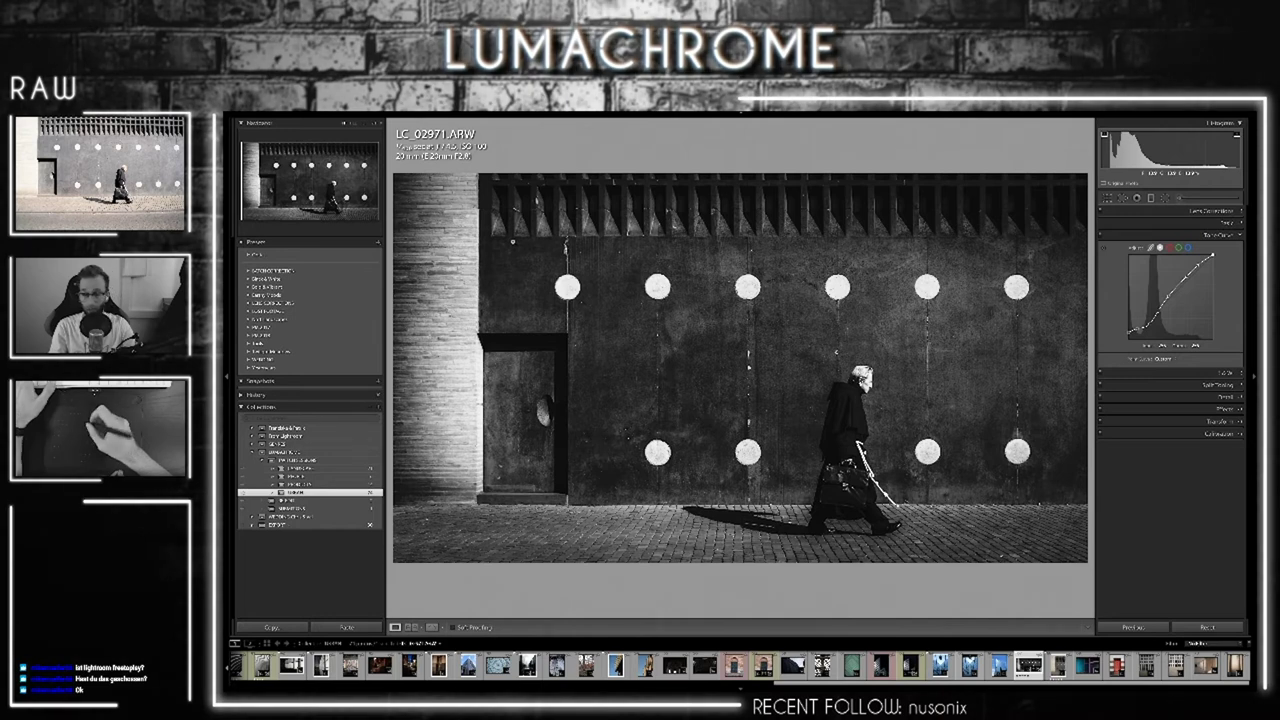
mouse_move(433, 371)
left_mouse_down()
mouse_move(661, 376)
mouse_move(598, 259)
left_mouse_up()
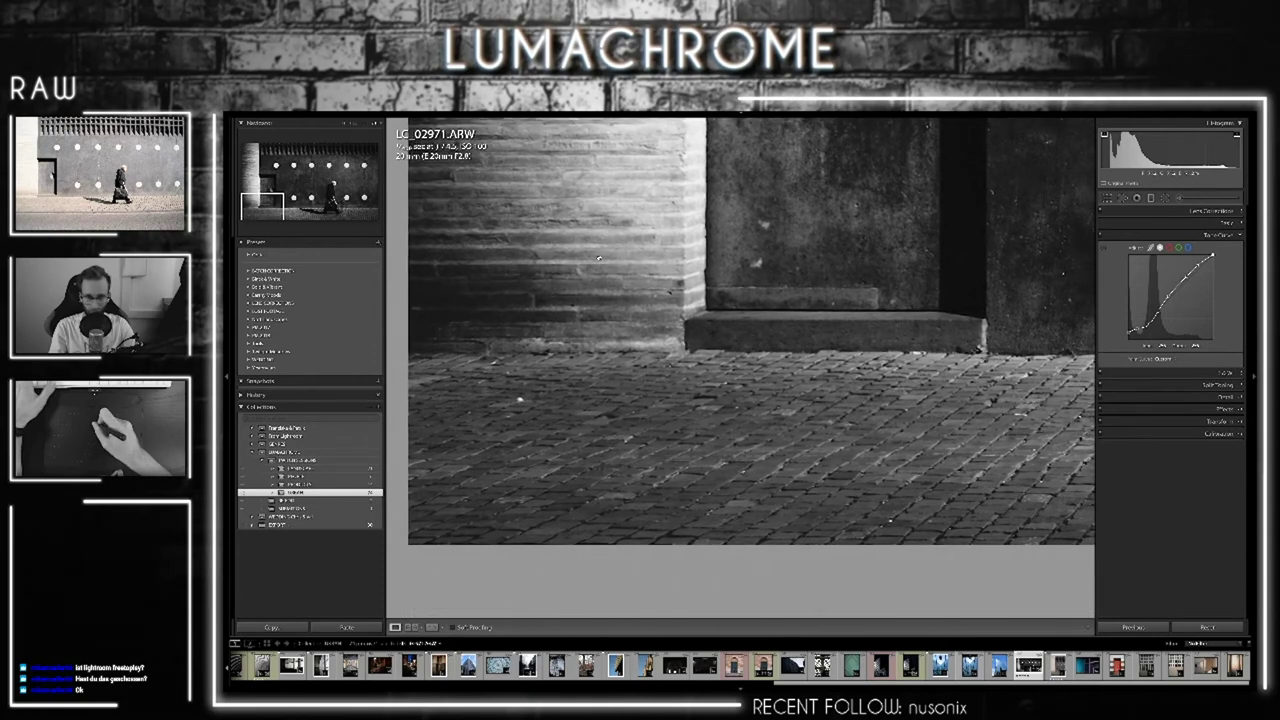
left_click(644, 270)
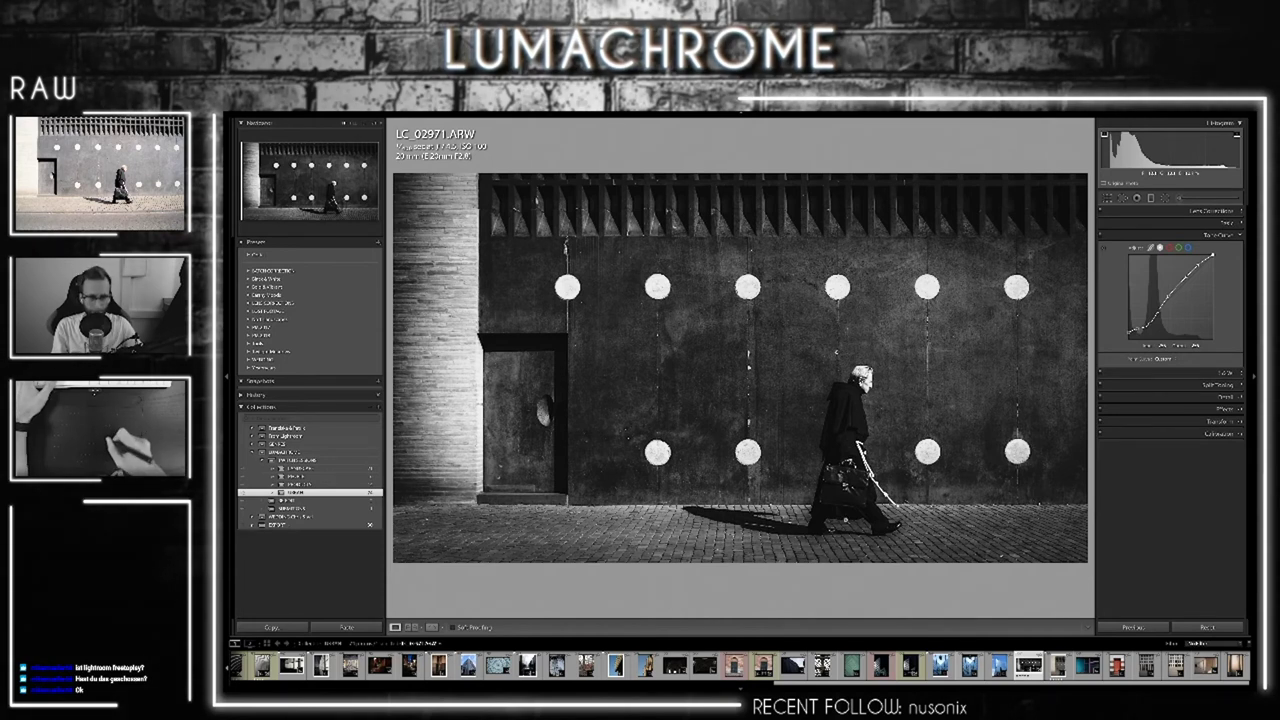
left_click_drag(835, 352, 895, 420)
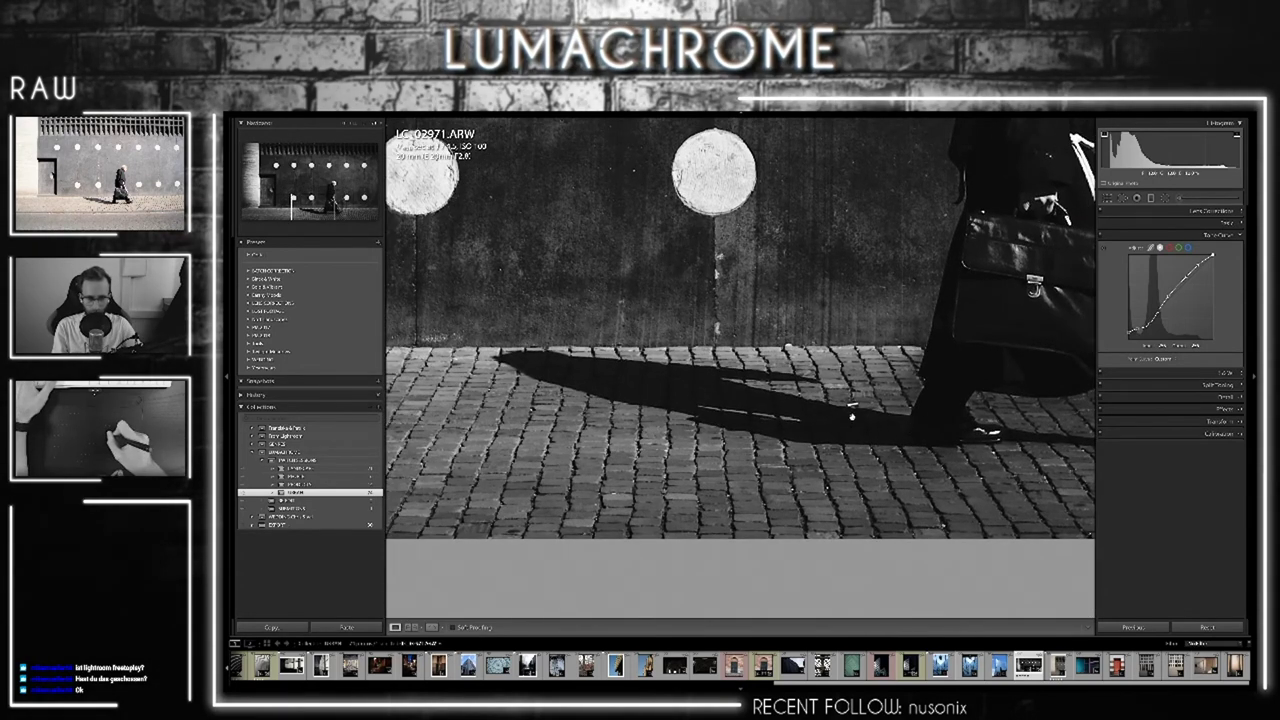
left_click(851, 416)
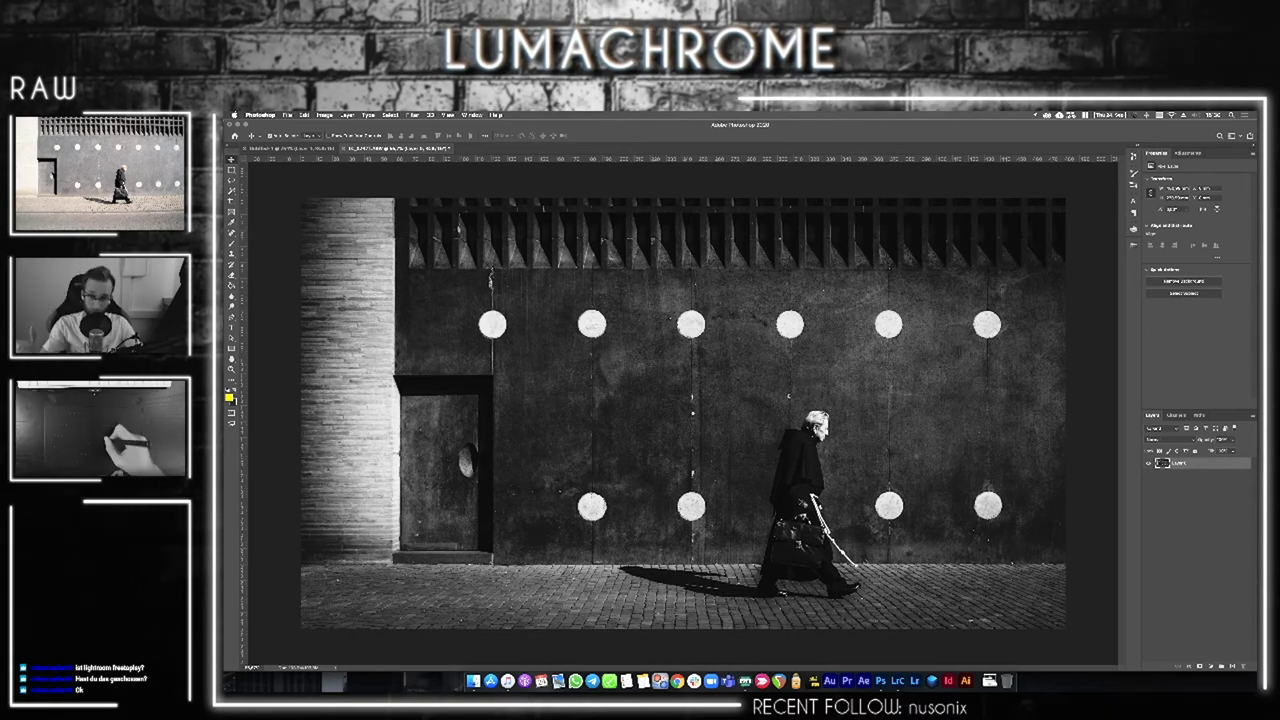
Zoom in on the wall circles around the man to inspect the spots
key("z")
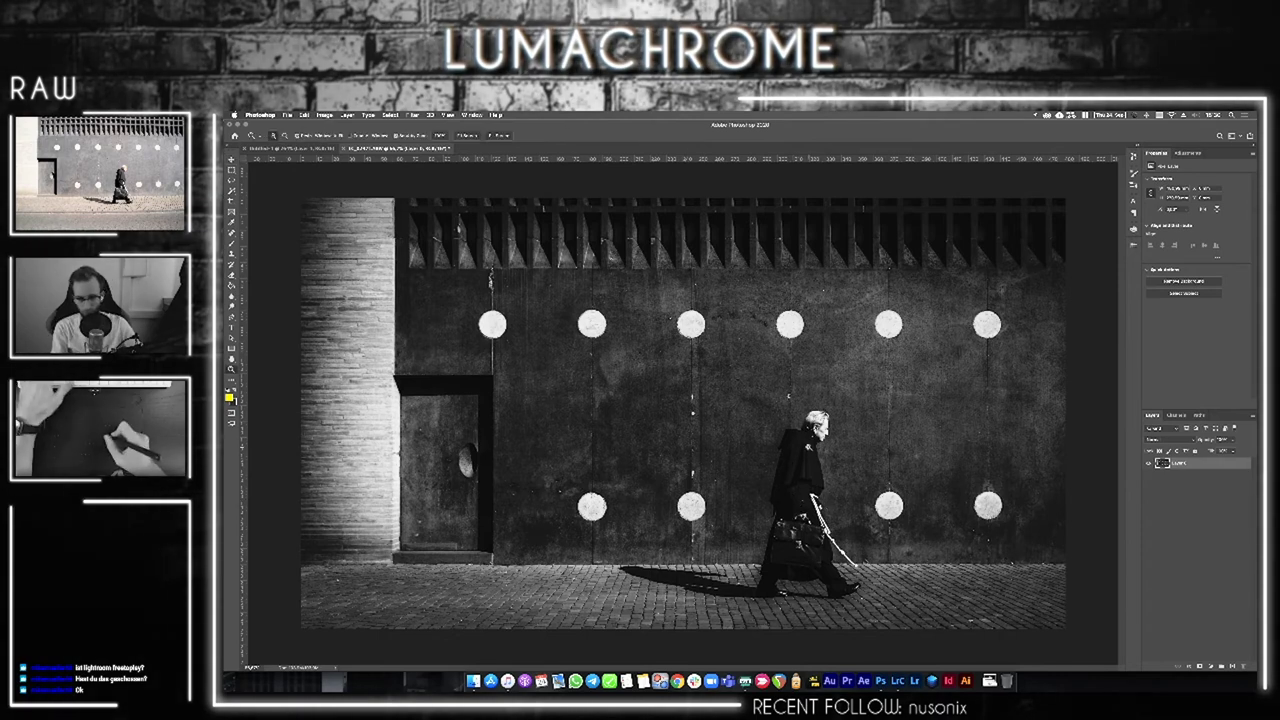
mouse_move(695, 473)
left_mouse_down()
mouse_move(826, 388)
mouse_move(756, 188)
left_mouse_up()
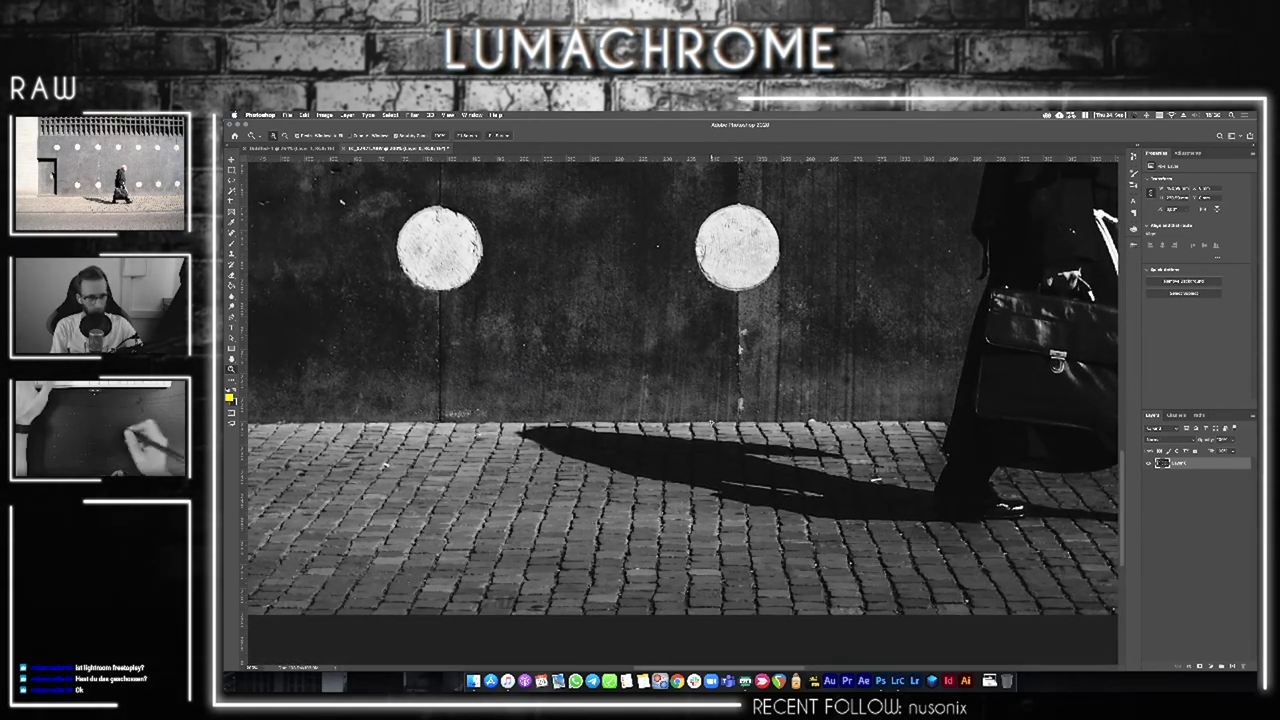
mouse_move(777, 312)
left_mouse_down()
mouse_move(607, 473)
mouse_move(751, 185)
mouse_move(671, 311)
left_mouse_up()
left_click_drag(764, 347, 831, 415)
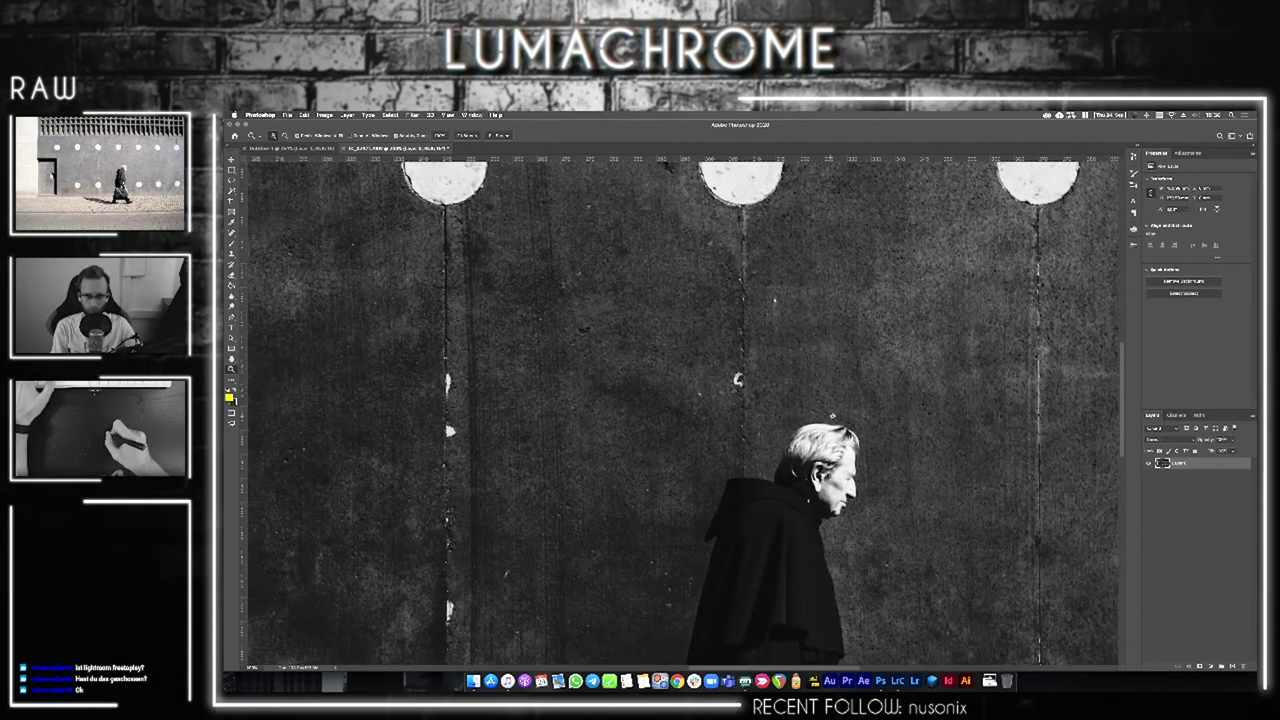
left_click_drag(689, 430, 798, 407)
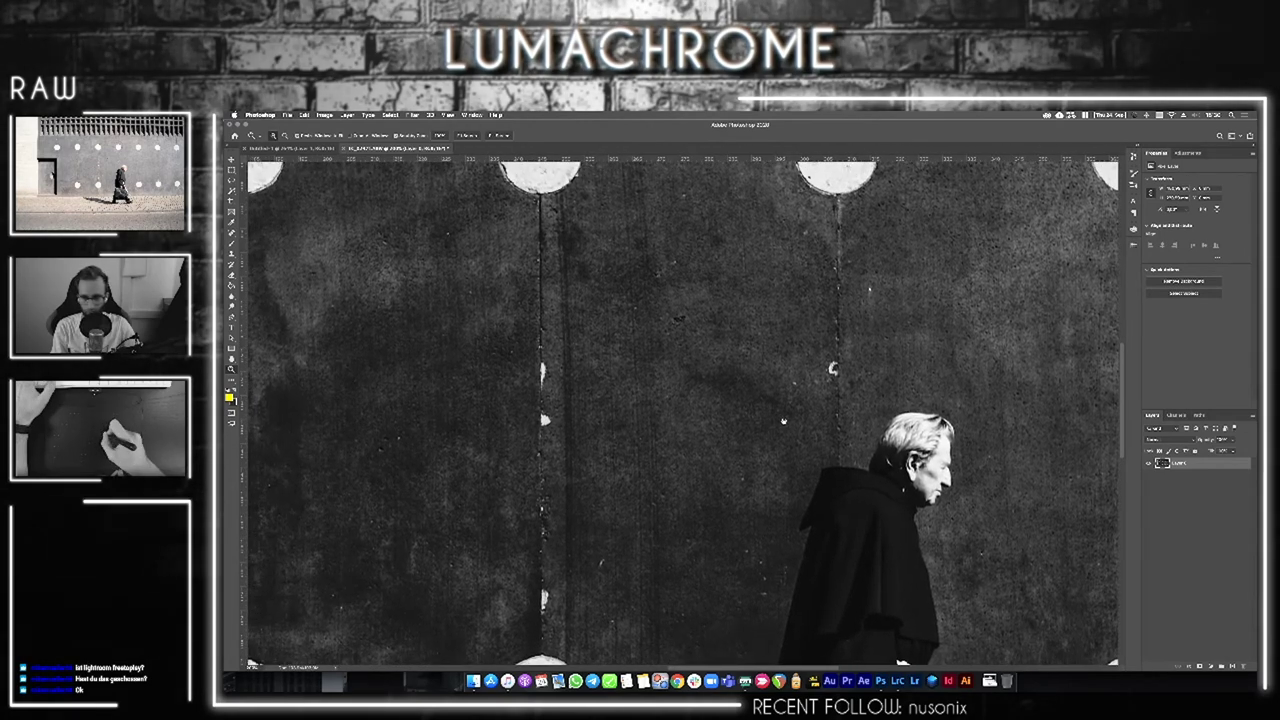
left_click_drag(640, 436, 787, 416)
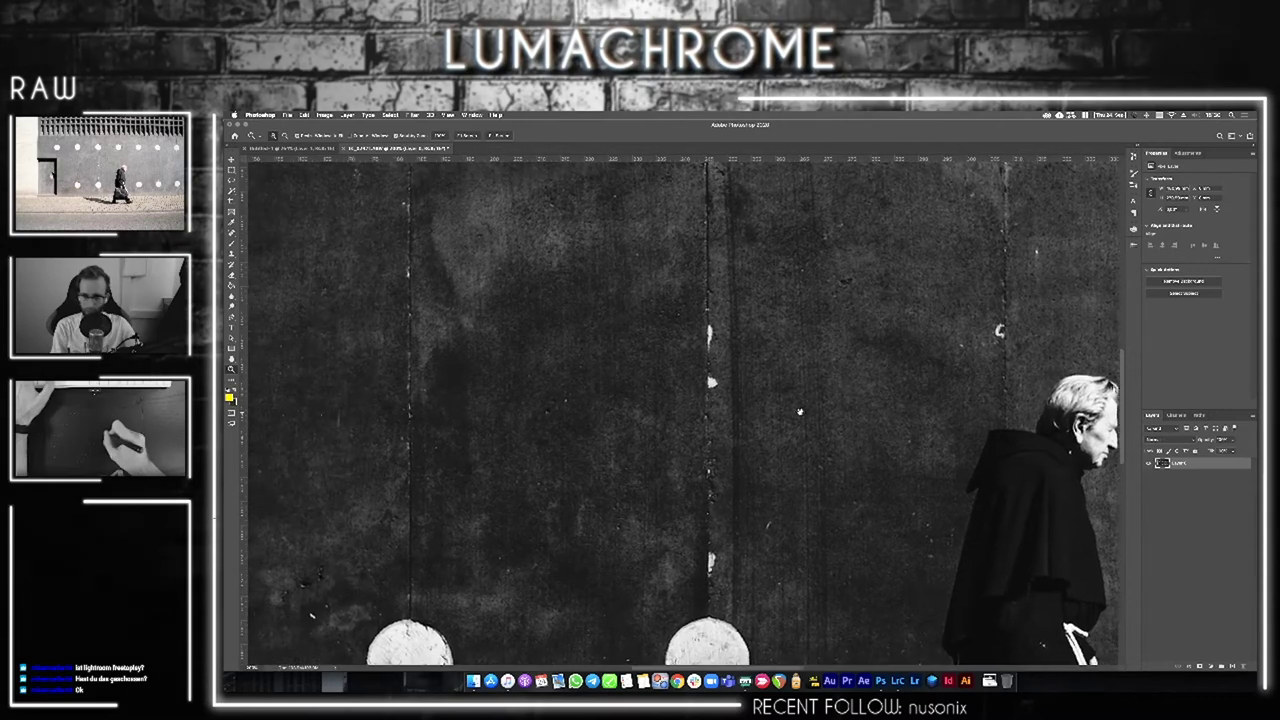
key("super+0")
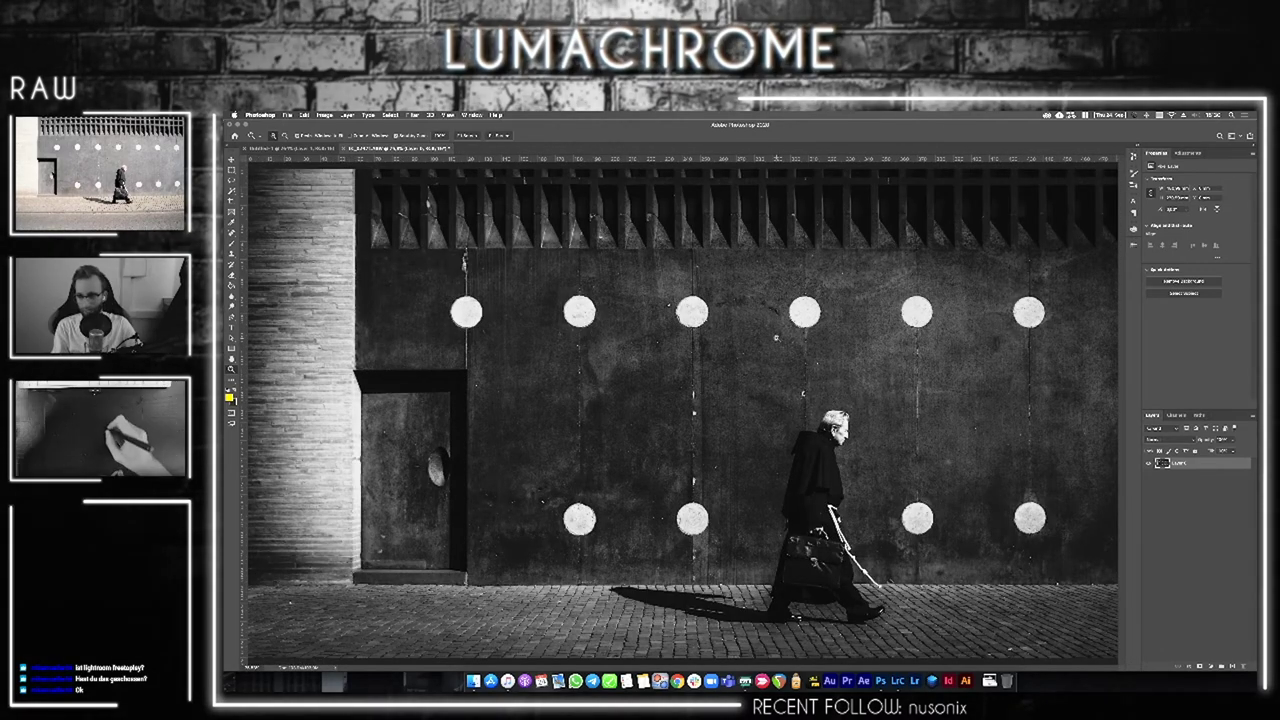
Fit the photo back in the window and add a new empty layer above it
scroll(692, 405, "up", 3)
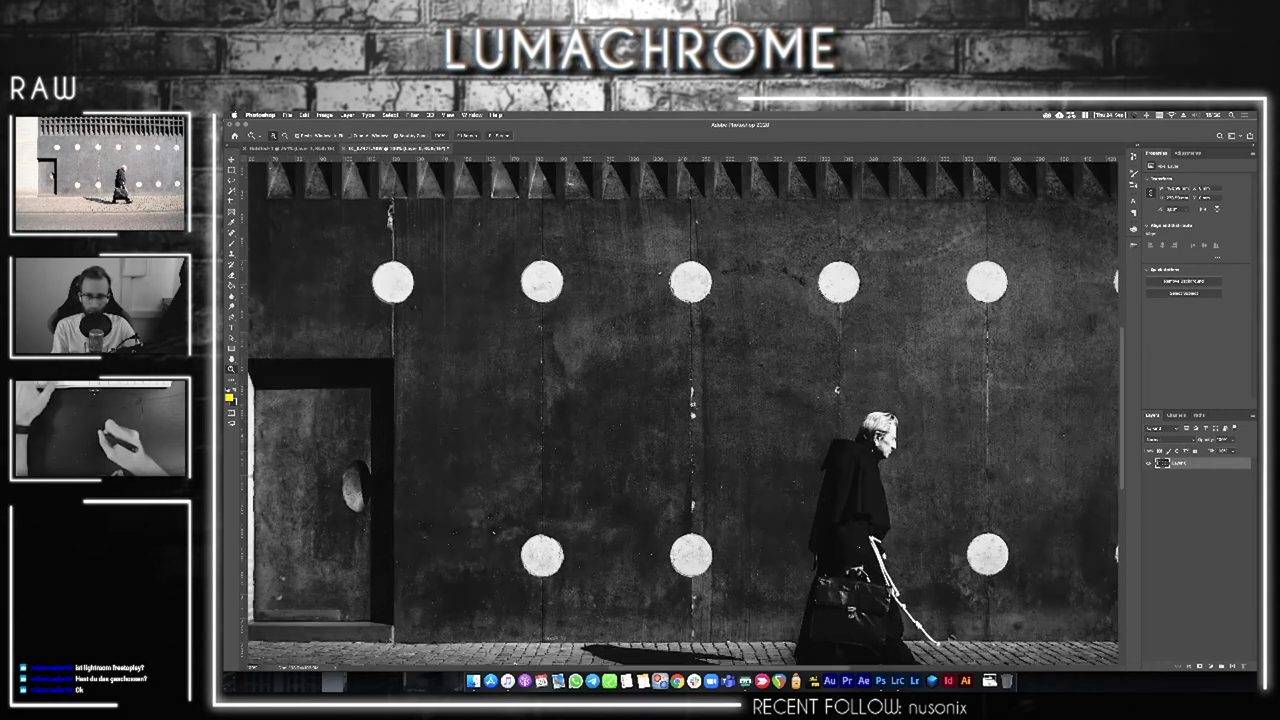
scroll(695, 415, "up", 2)
scroll(701, 430, "up", 2)
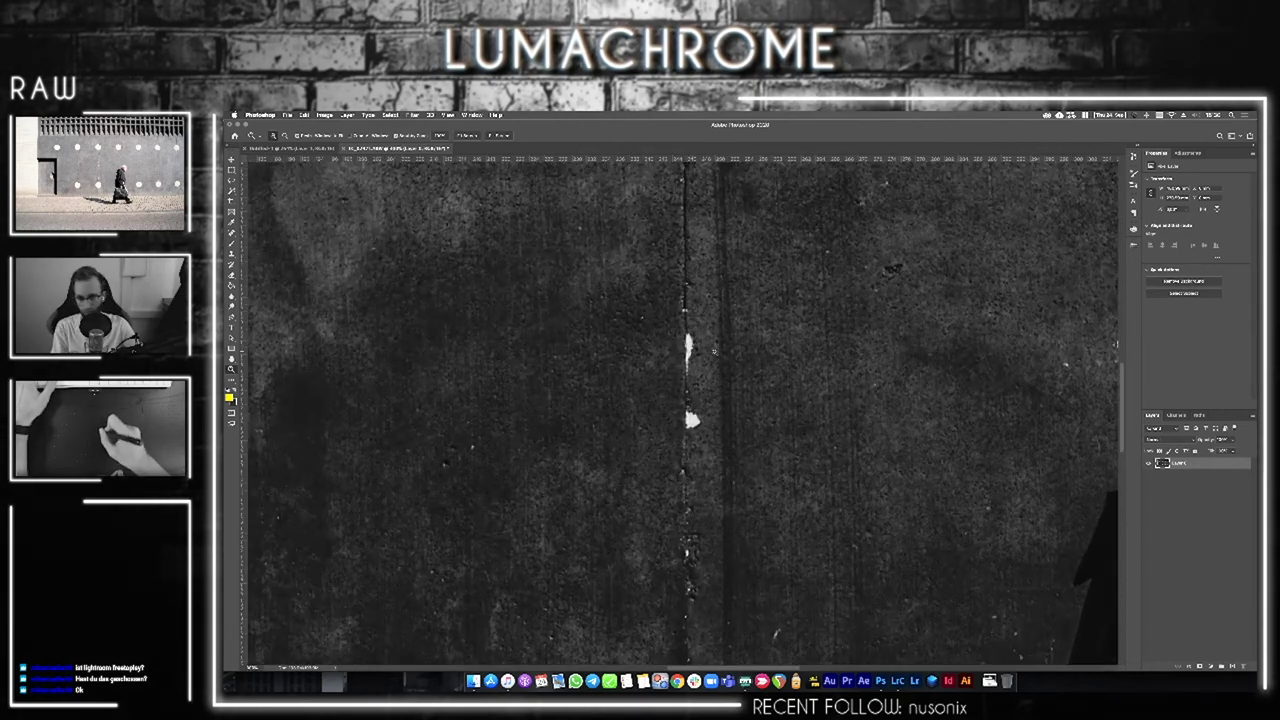
key("ctrl+0")
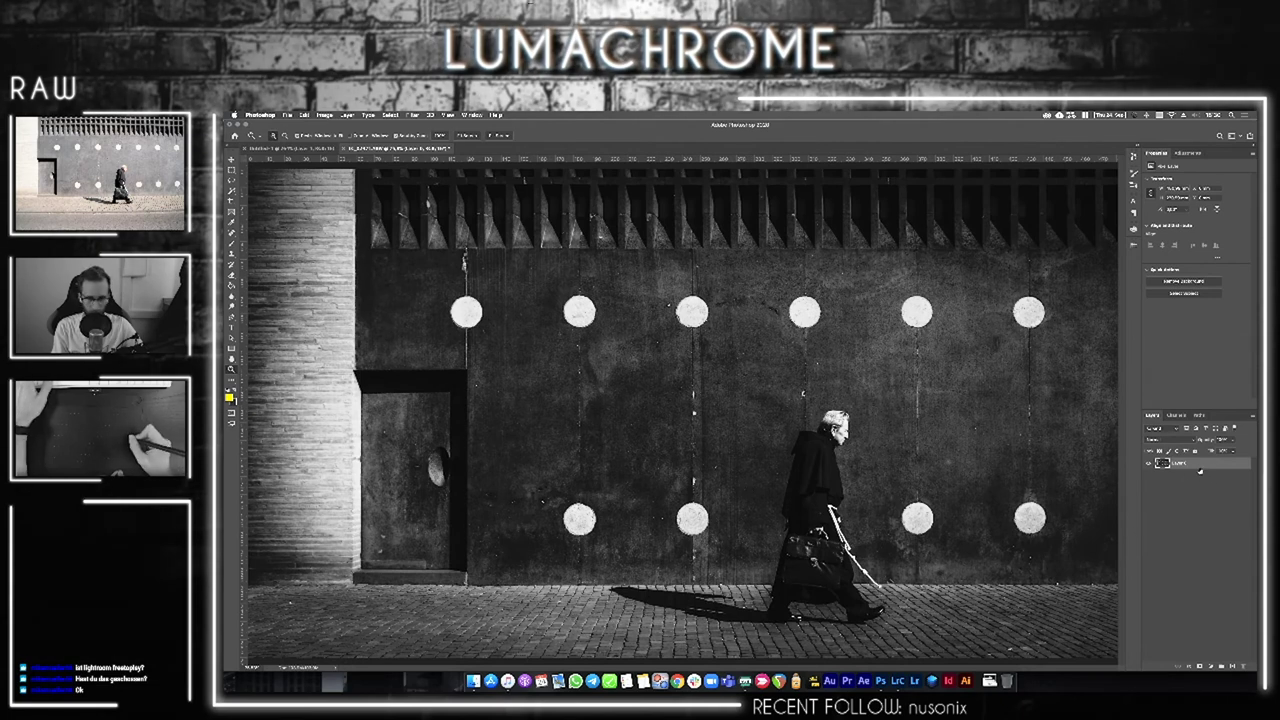
left_click(1232, 666)
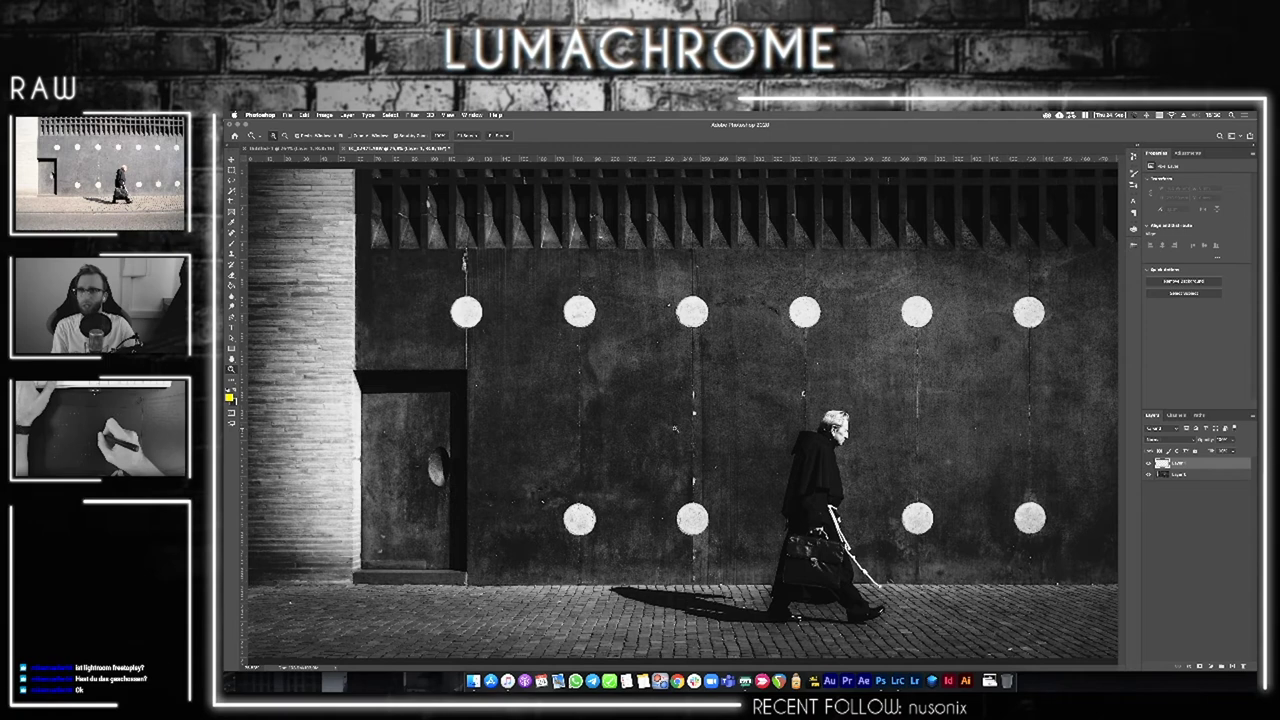
Zoom in on the upper-left wall circles, undoing a stray black brush dab
key("j")
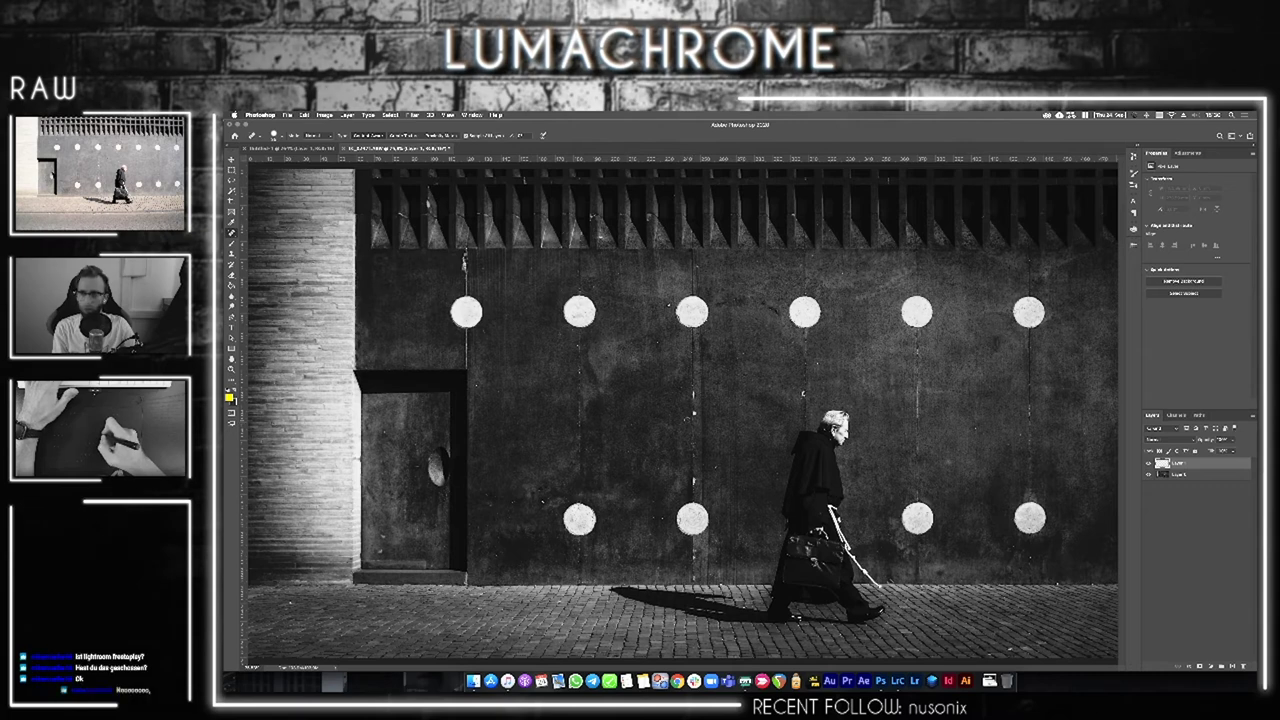
key("z")
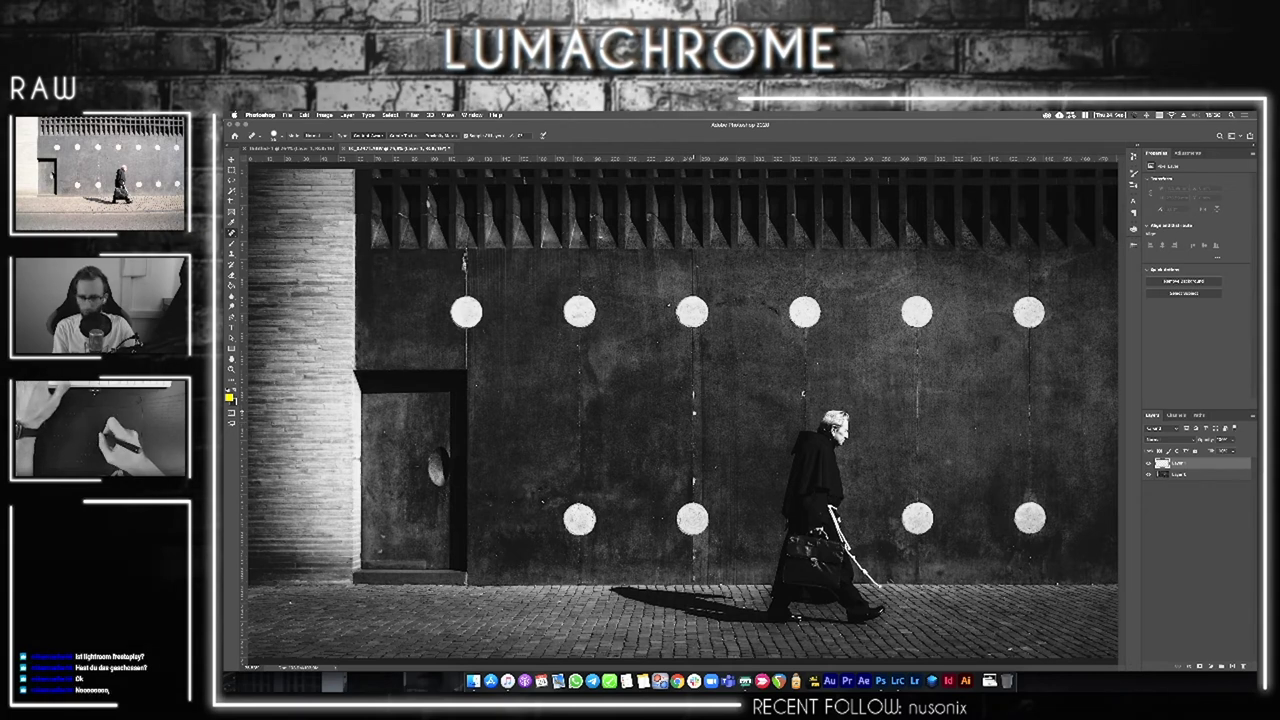
left_click_drag(483, 316, 740, 370)
scroll(663, 449, "down", 2)
key("b")
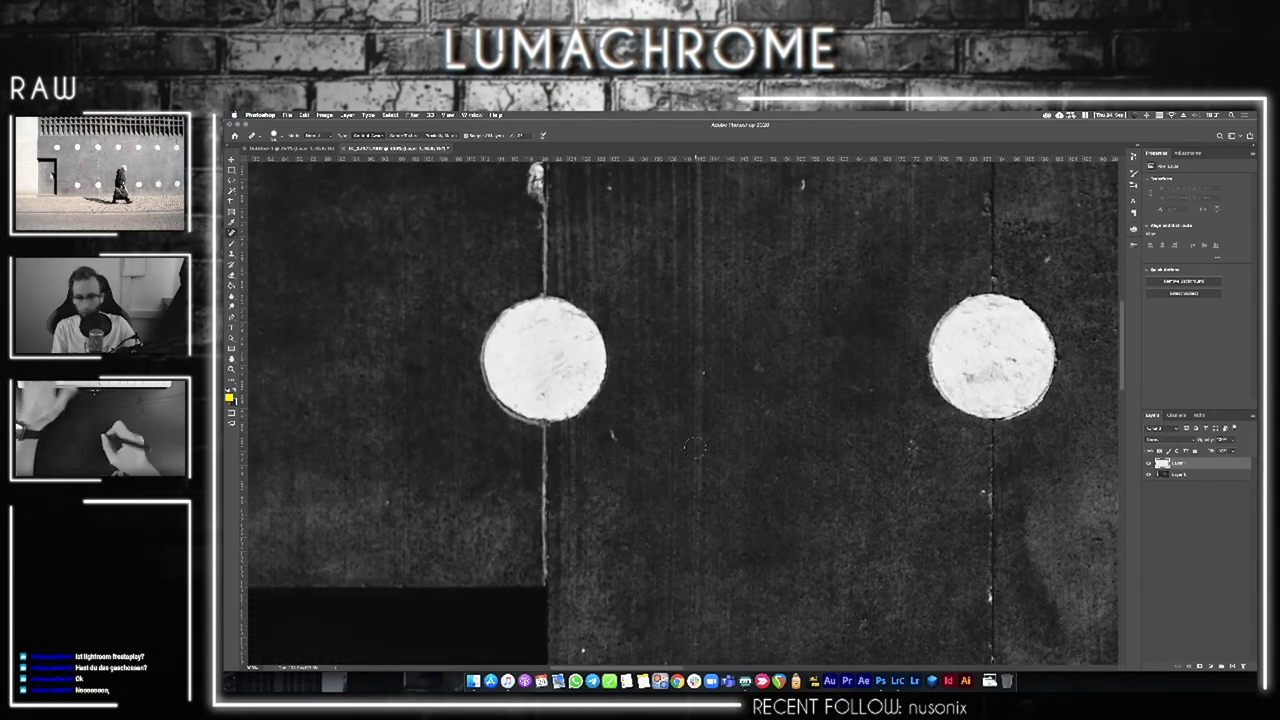
left_click(613, 437)
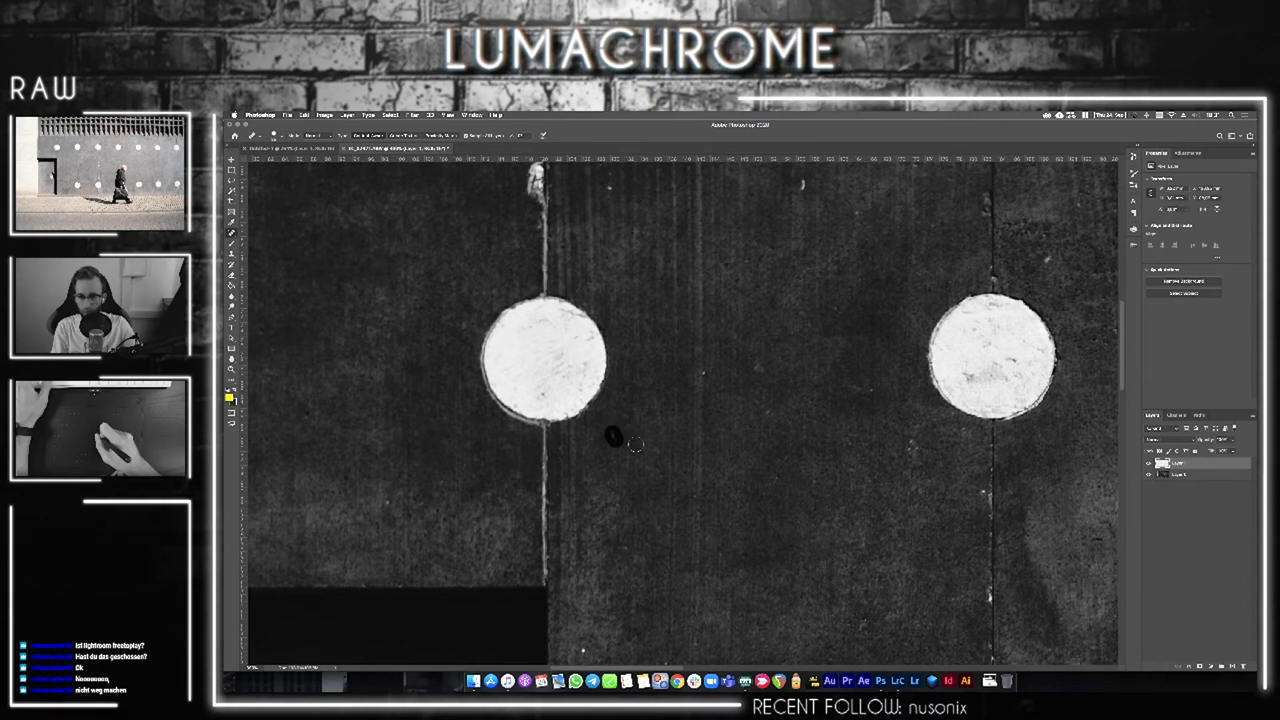
key("ctrl+z")
Scroll around the close-up to survey the wall and pavement for spots
left_click_drag(802, 183, 775, 252)
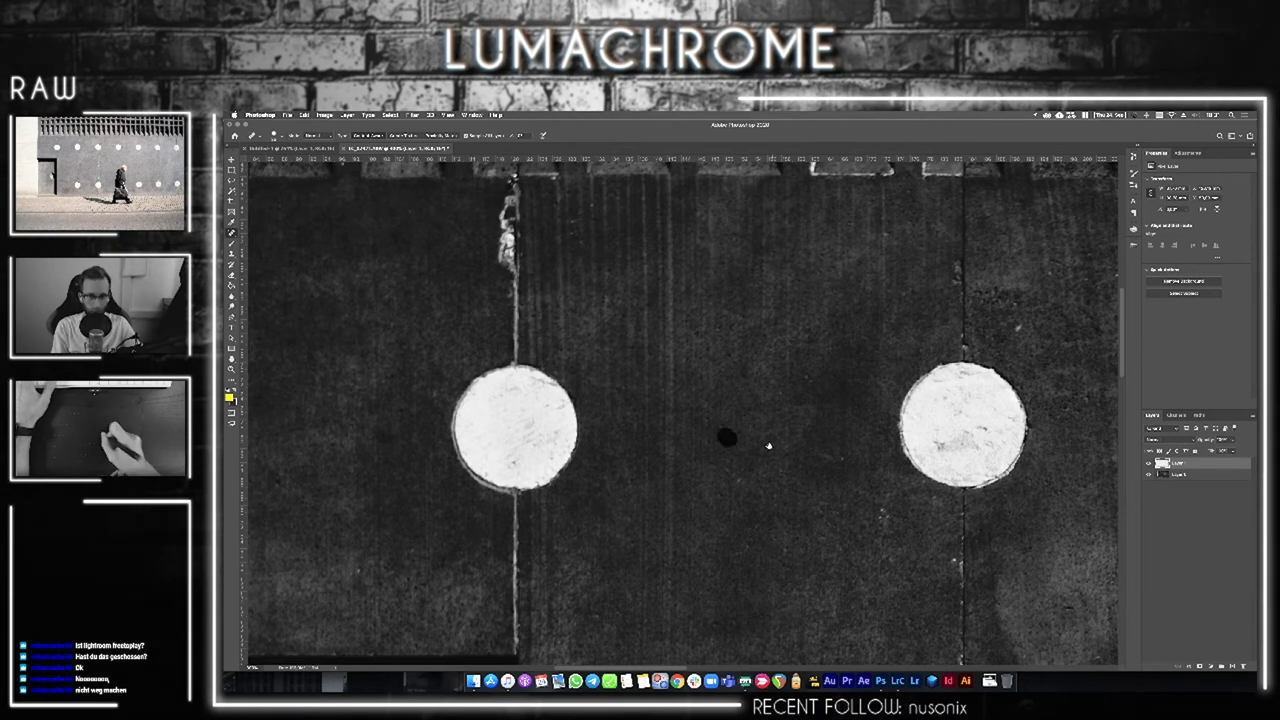
scroll(768, 445, "right", 5)
scroll(760, 440, "down", 3)
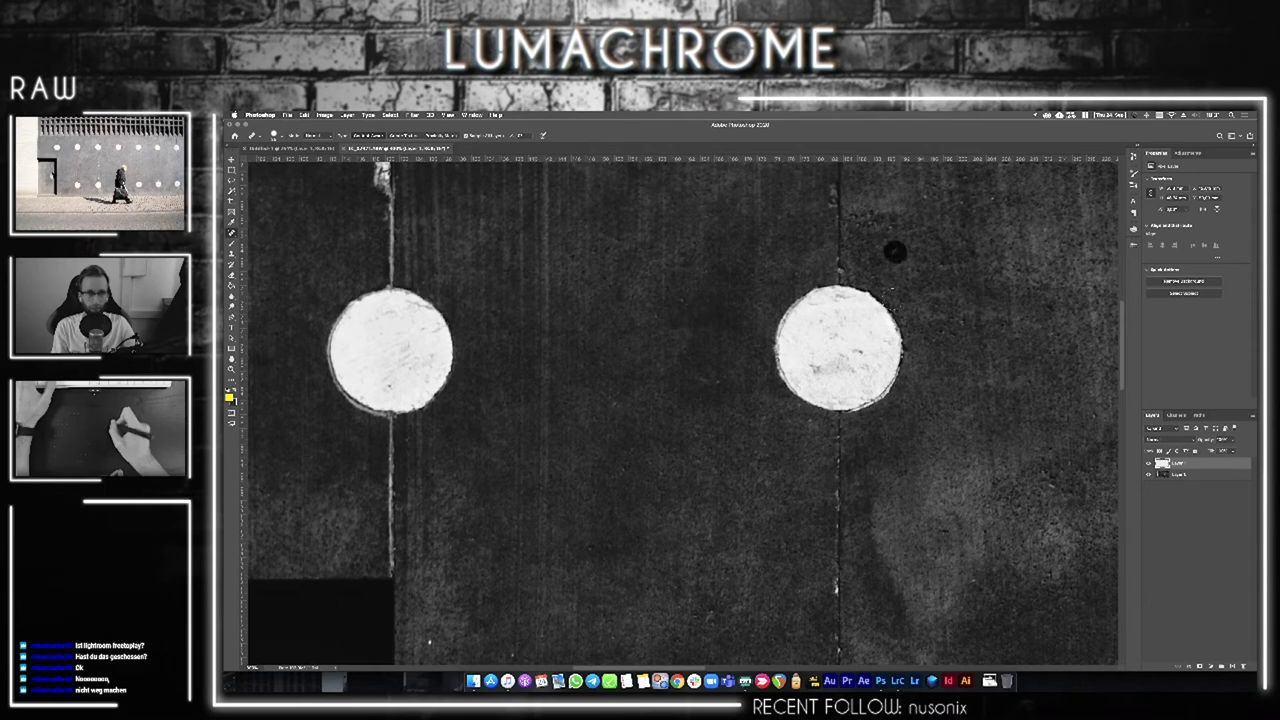
scroll(819, 320, "down", 3)
scroll(750, 394, "down", 2)
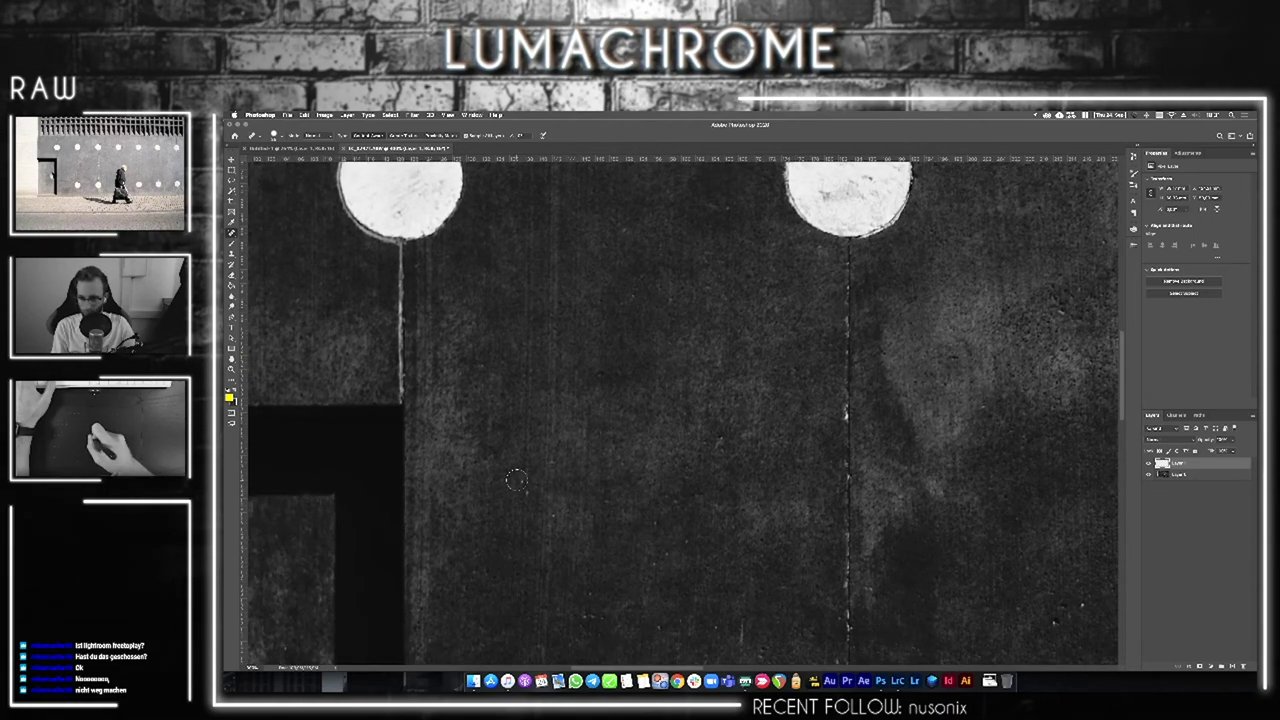
scroll(560, 513, "down", 5)
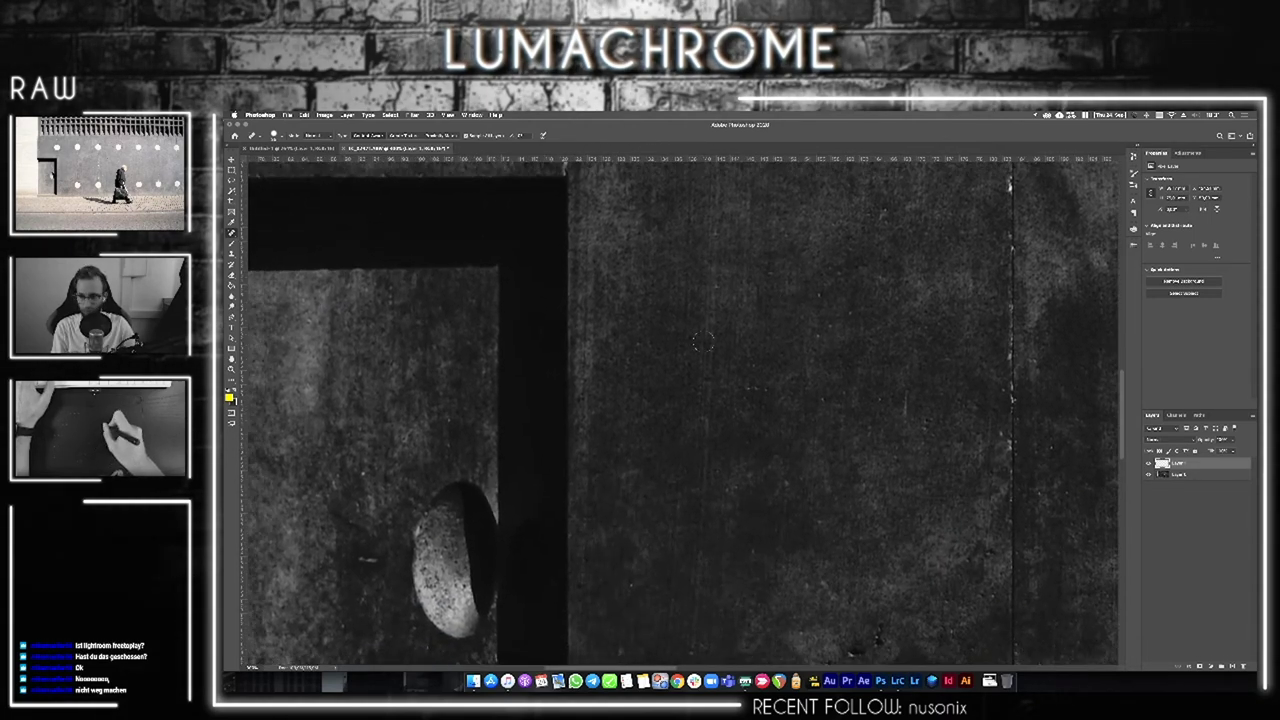
scroll(560, 450, "left", 3)
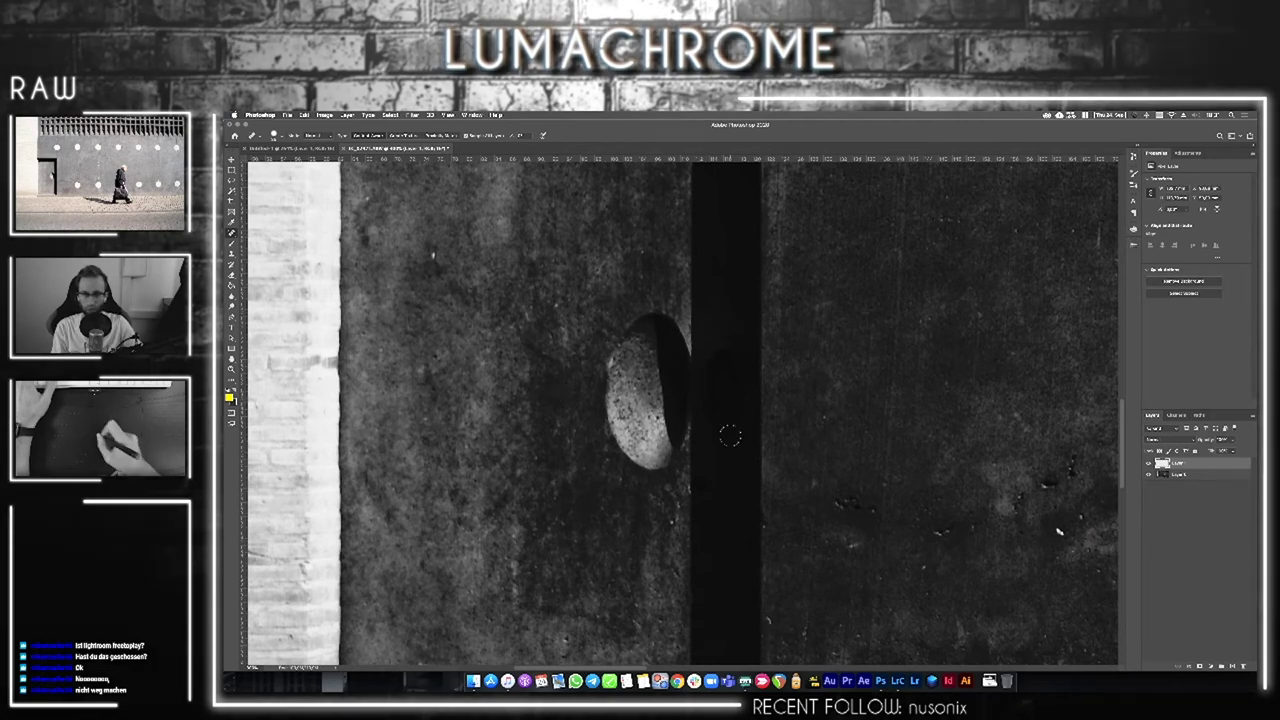
scroll(727, 434, "down", 3)
scroll(865, 353, "right", 2)
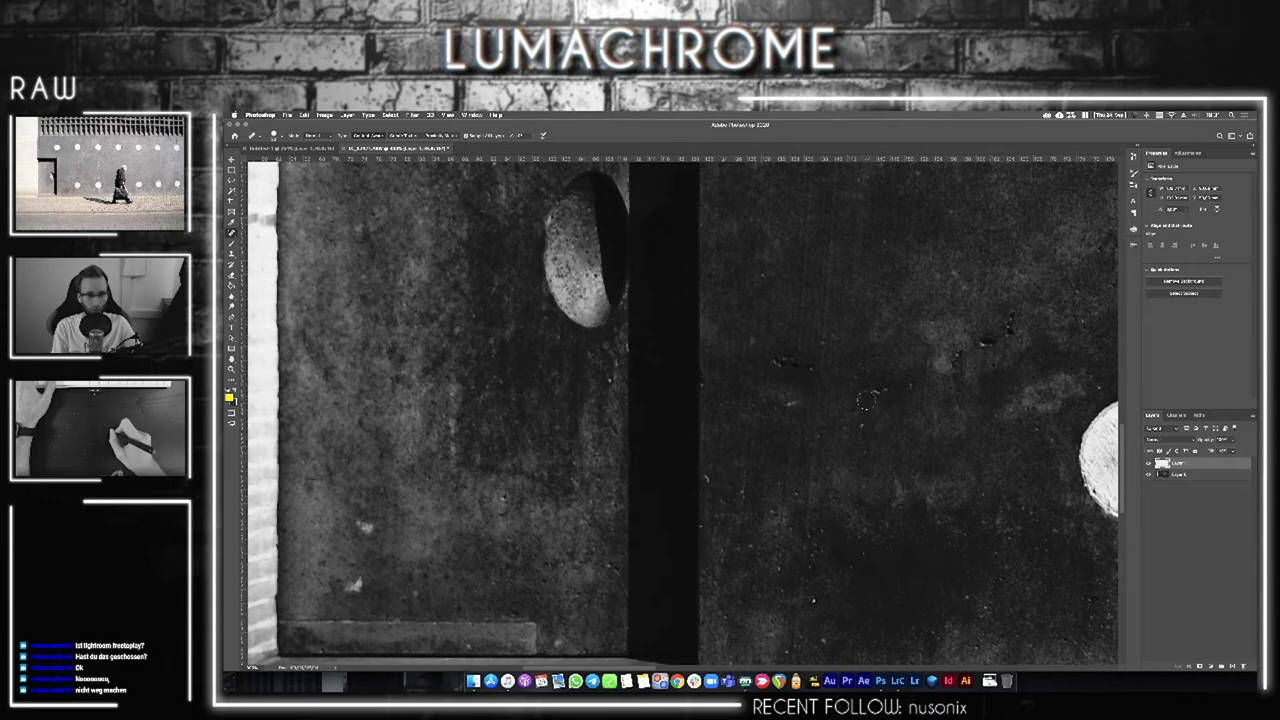
scroll(617, 413, "down", 3)
scroll(617, 413, "left", 3)
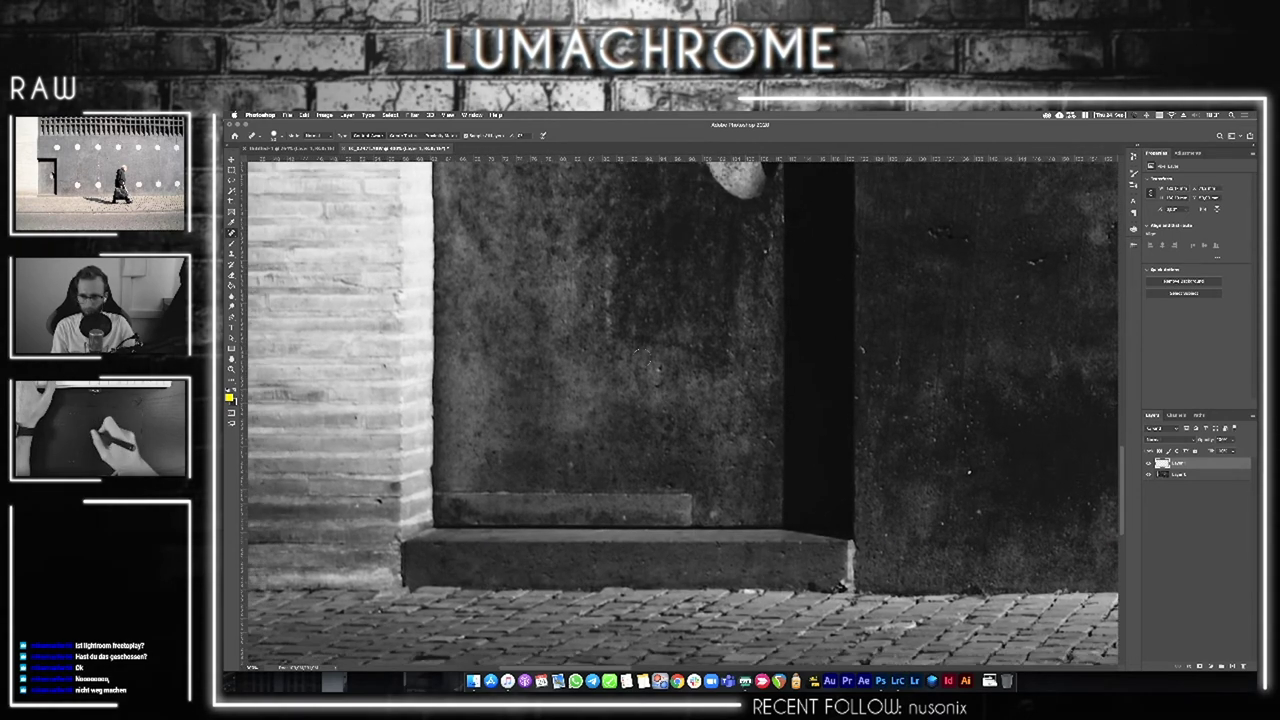
scroll(660, 346, "down", 3)
scroll(680, 337, "right", 3)
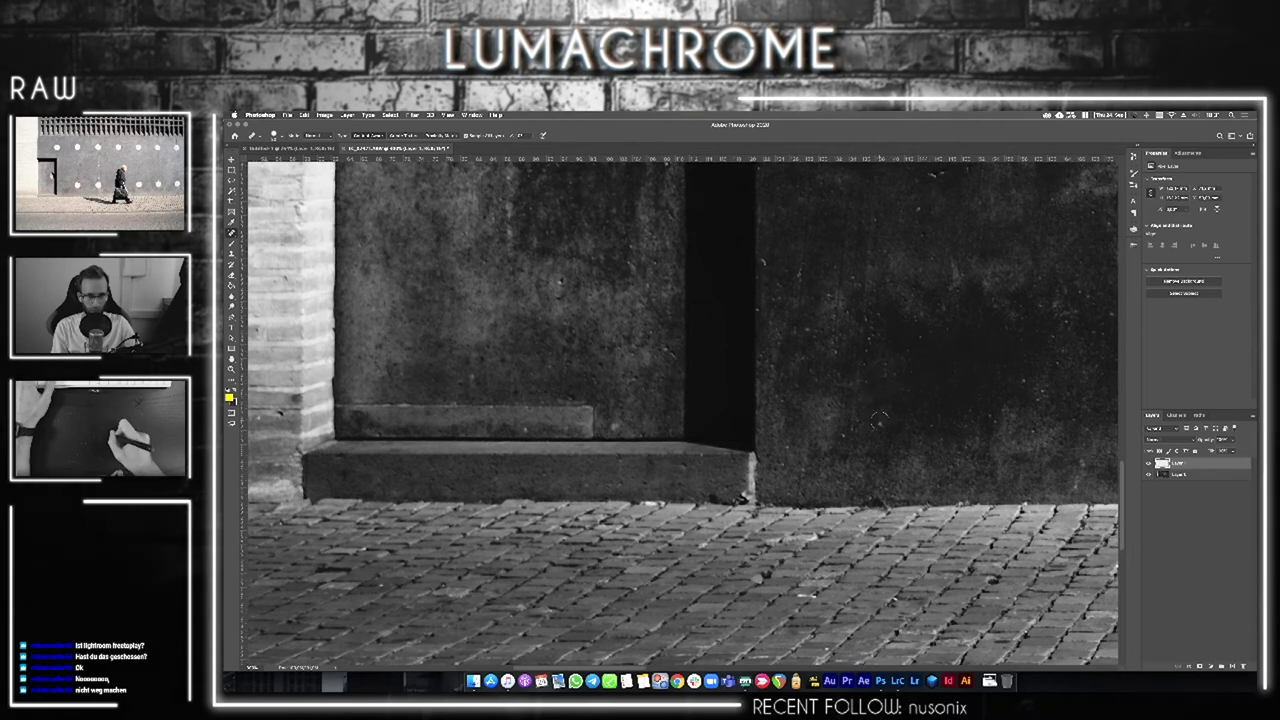
scroll(900, 403, "right", 5)
scroll(606, 349, "right", 2)
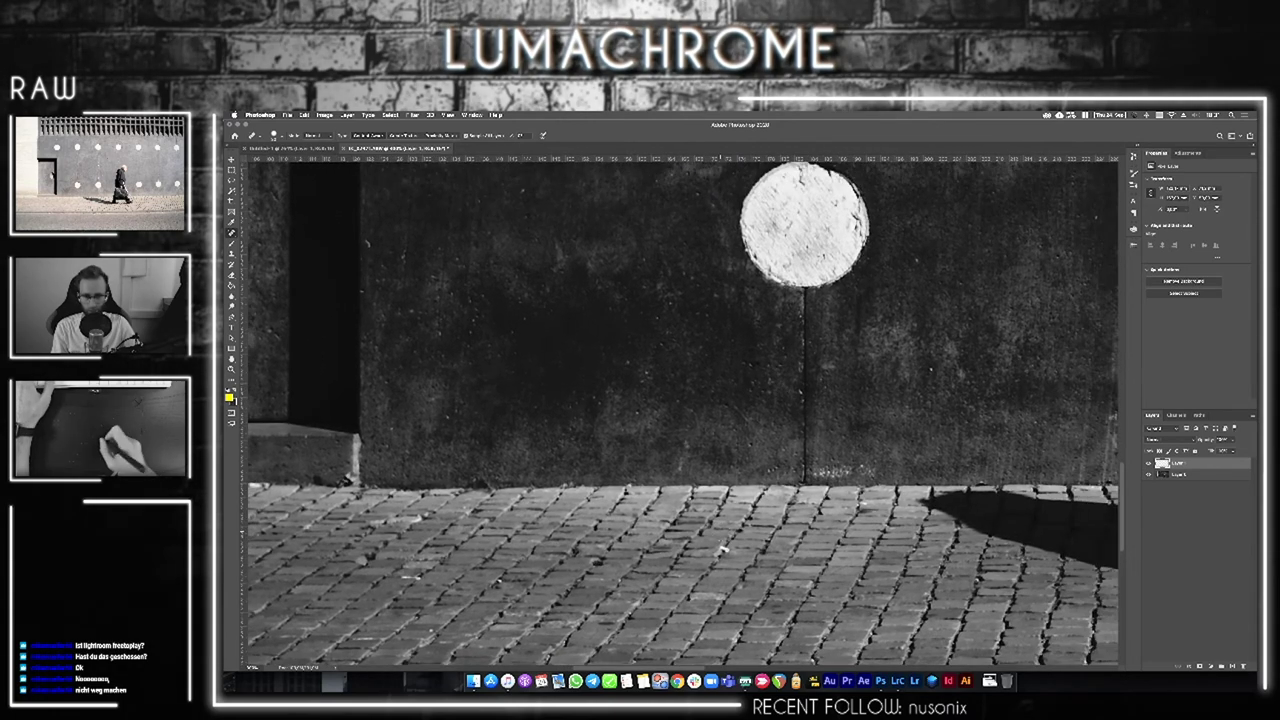
scroll(566, 460, "down", 3)
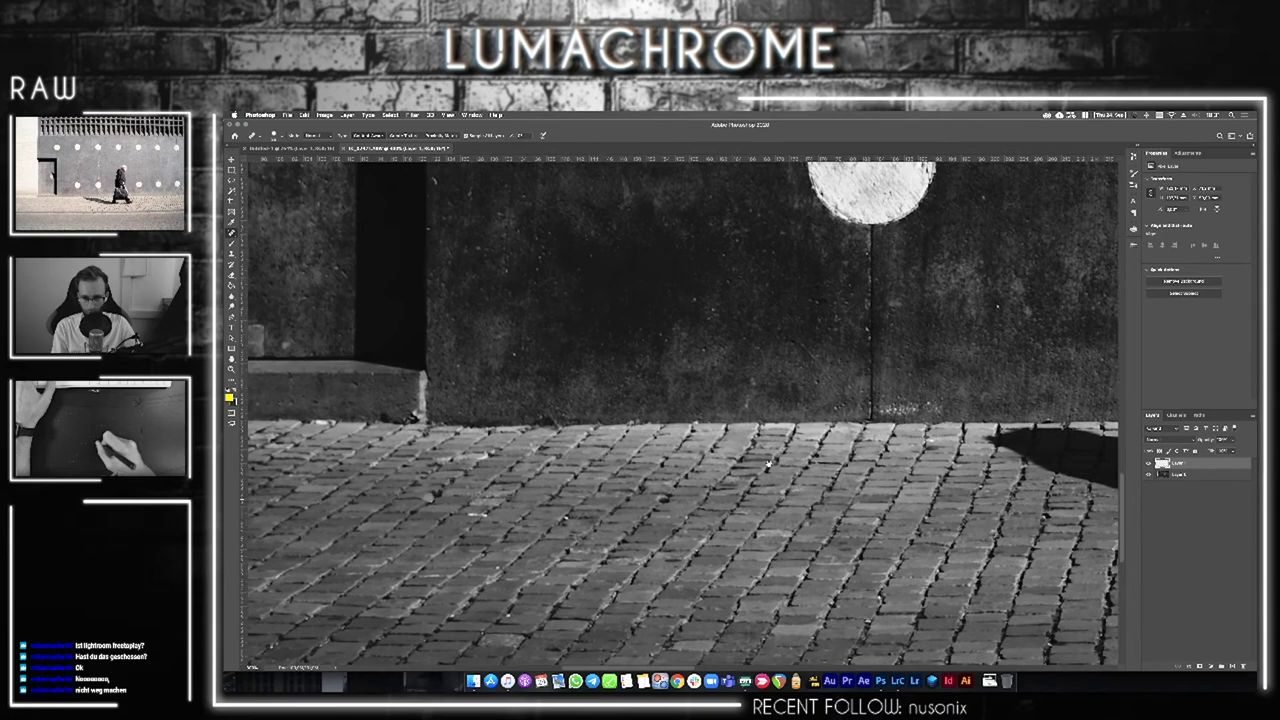
scroll(566, 460, "left", 4)
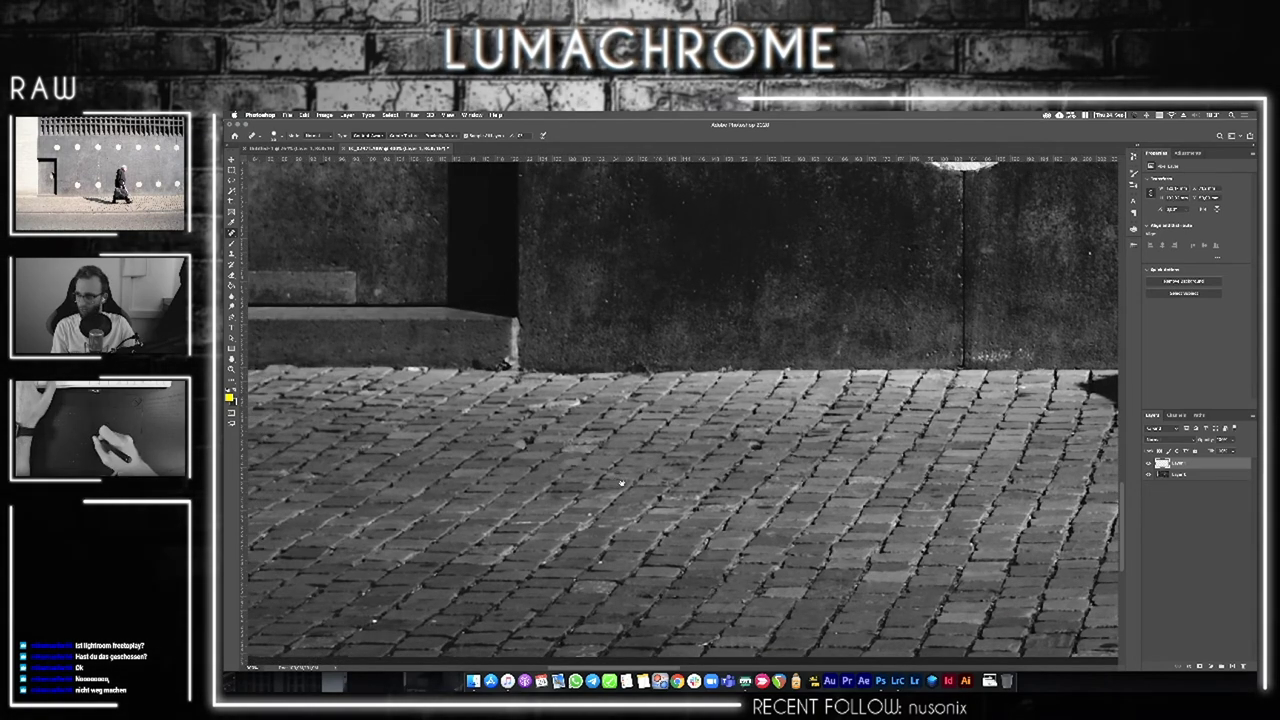
scroll(657, 464, "down", 2)
scroll(657, 464, "left", 2)
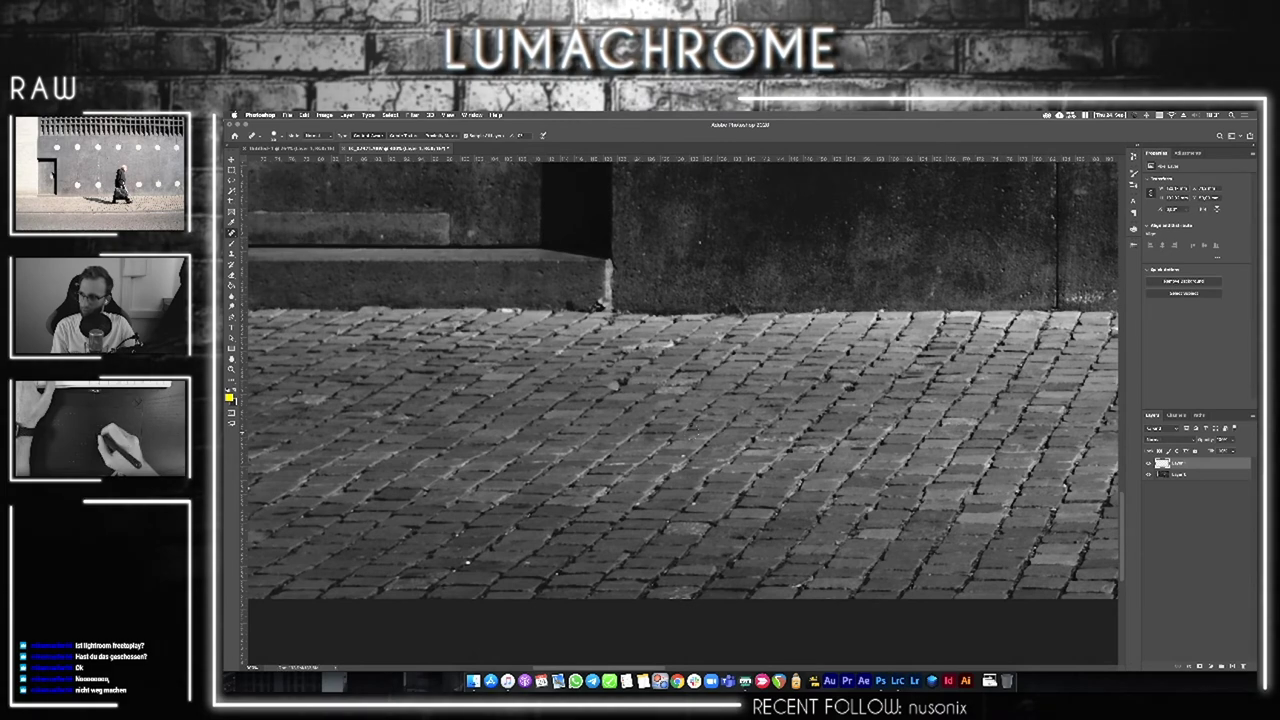
scroll(680, 380, "down", 1)
scroll(680, 380, "left", 3)
scroll(680, 380, "left", 2)
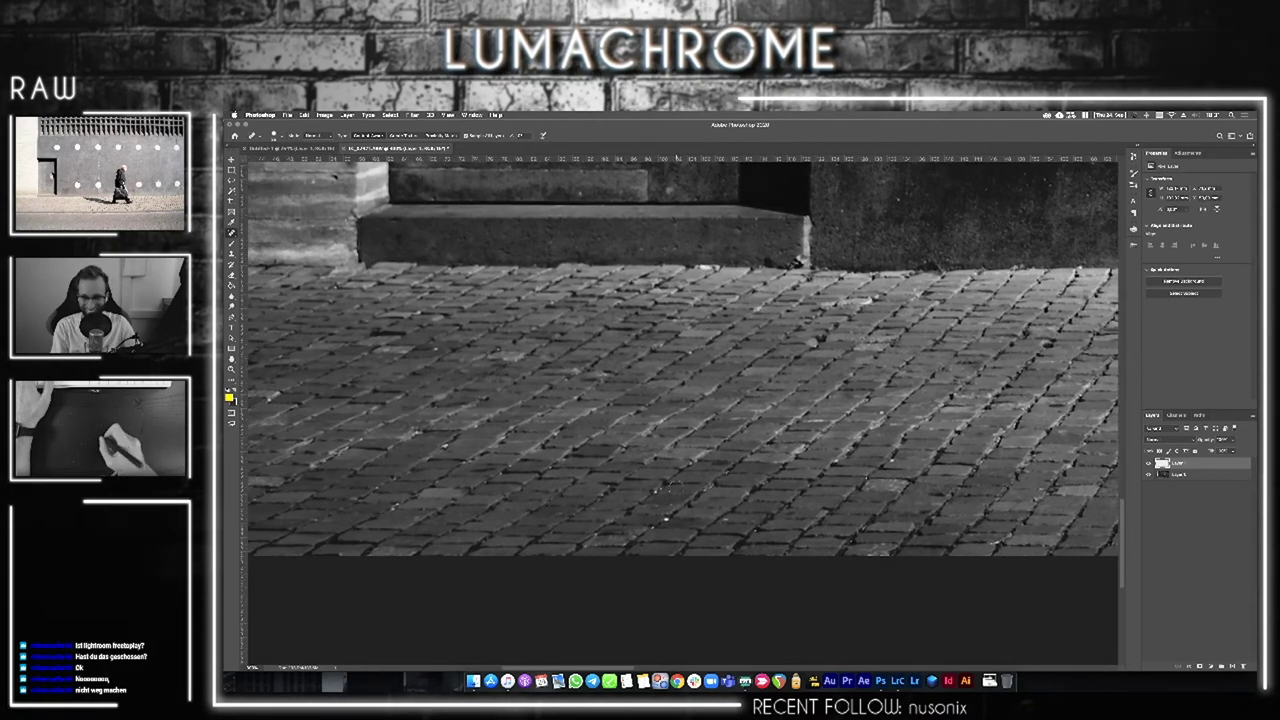
scroll(632, 472, "left", 2)
scroll(671, 451, "left", 2)
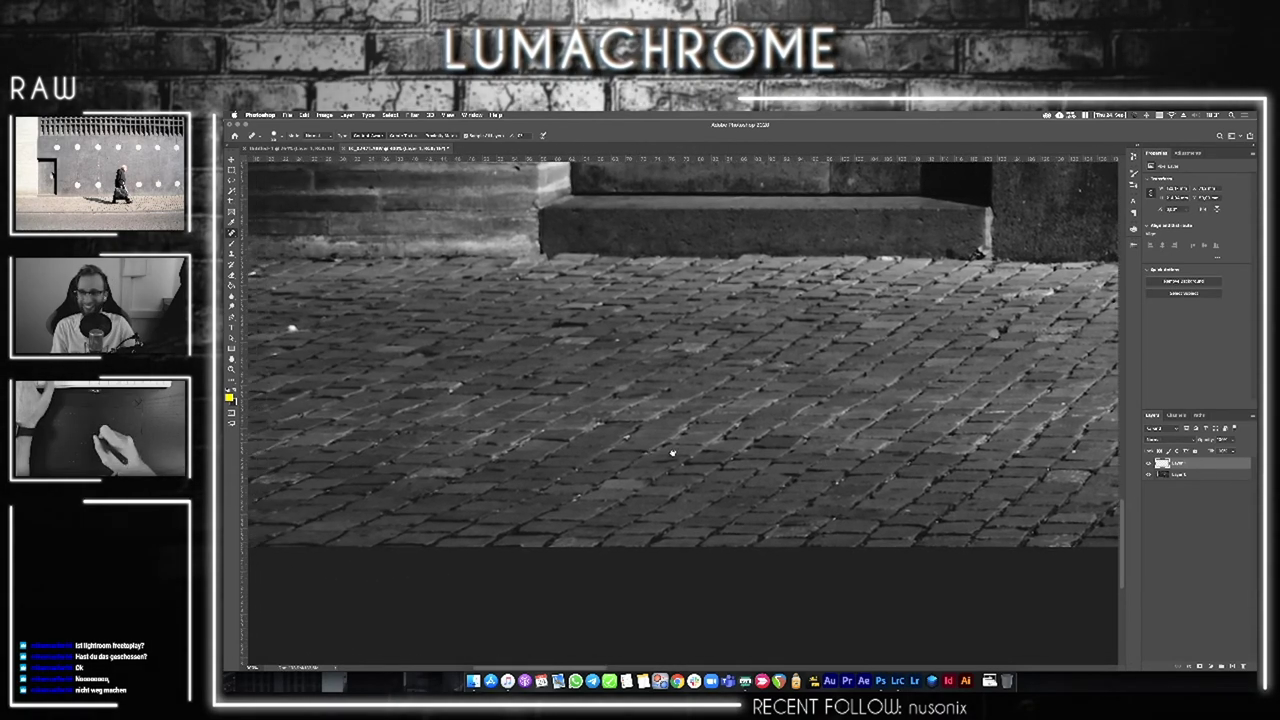
scroll(600, 400, "down", 1)
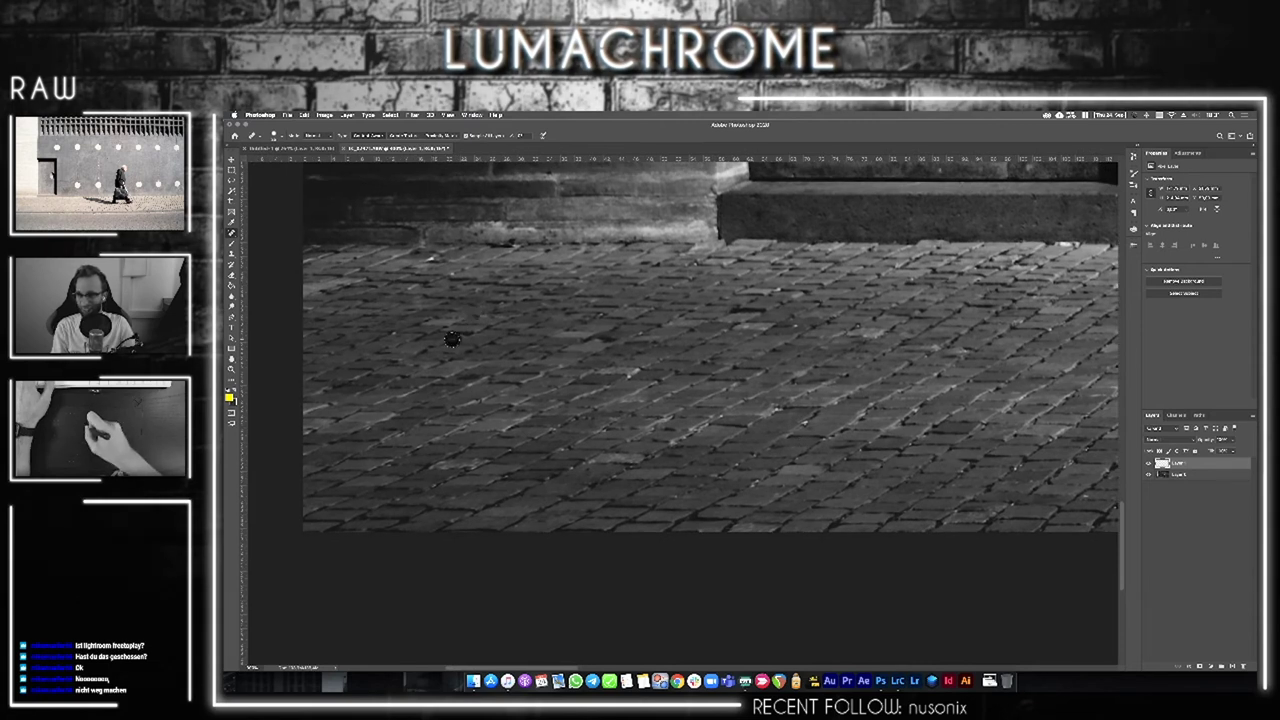
scroll(390, 331, "left", 1)
scroll(600, 420, "up", 2)
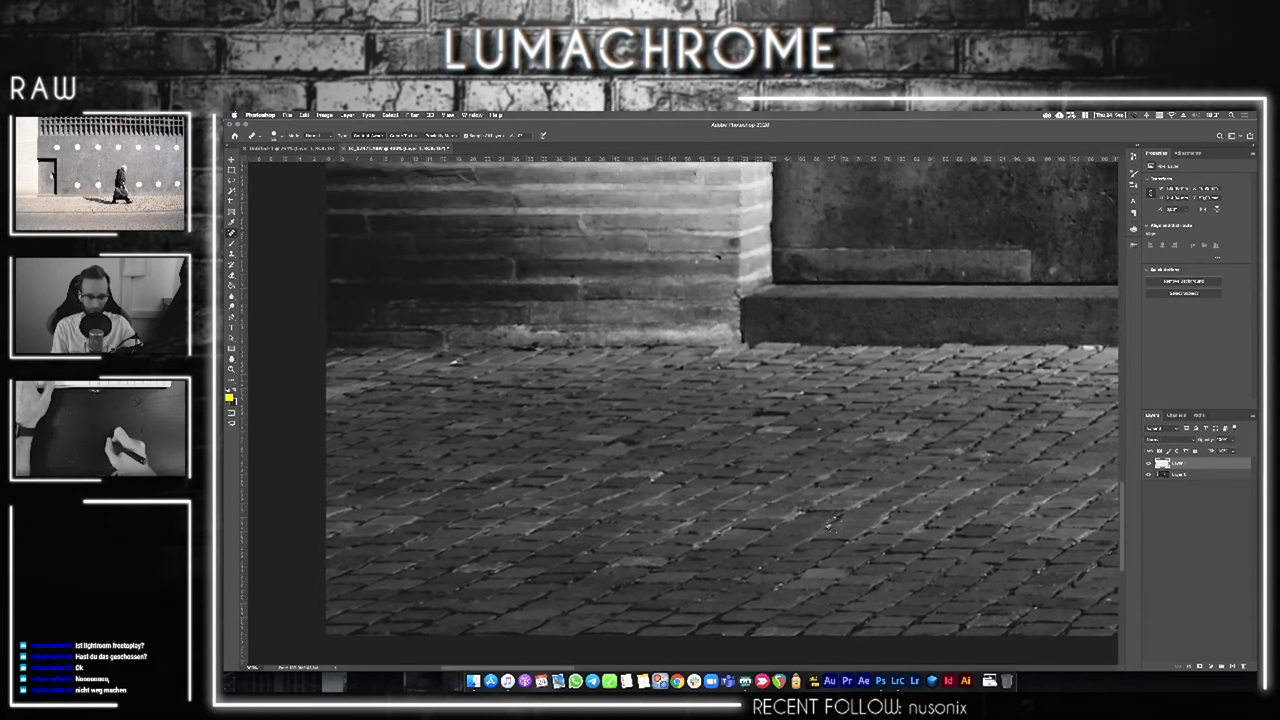
scroll(800, 560, "left", 1)
scroll(790, 575, "up", 2)
scroll(779, 590, "up", 1)
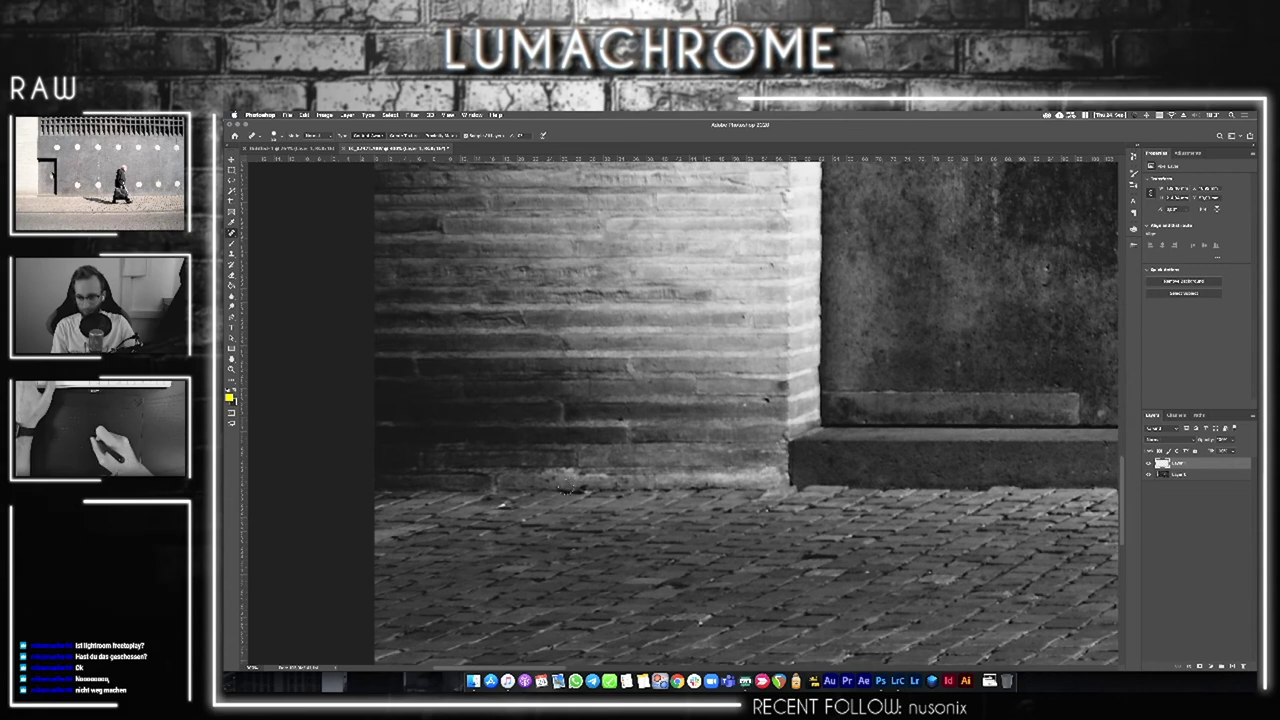
scroll(620, 490, "up", 3)
scroll(600, 510, "down", 1)
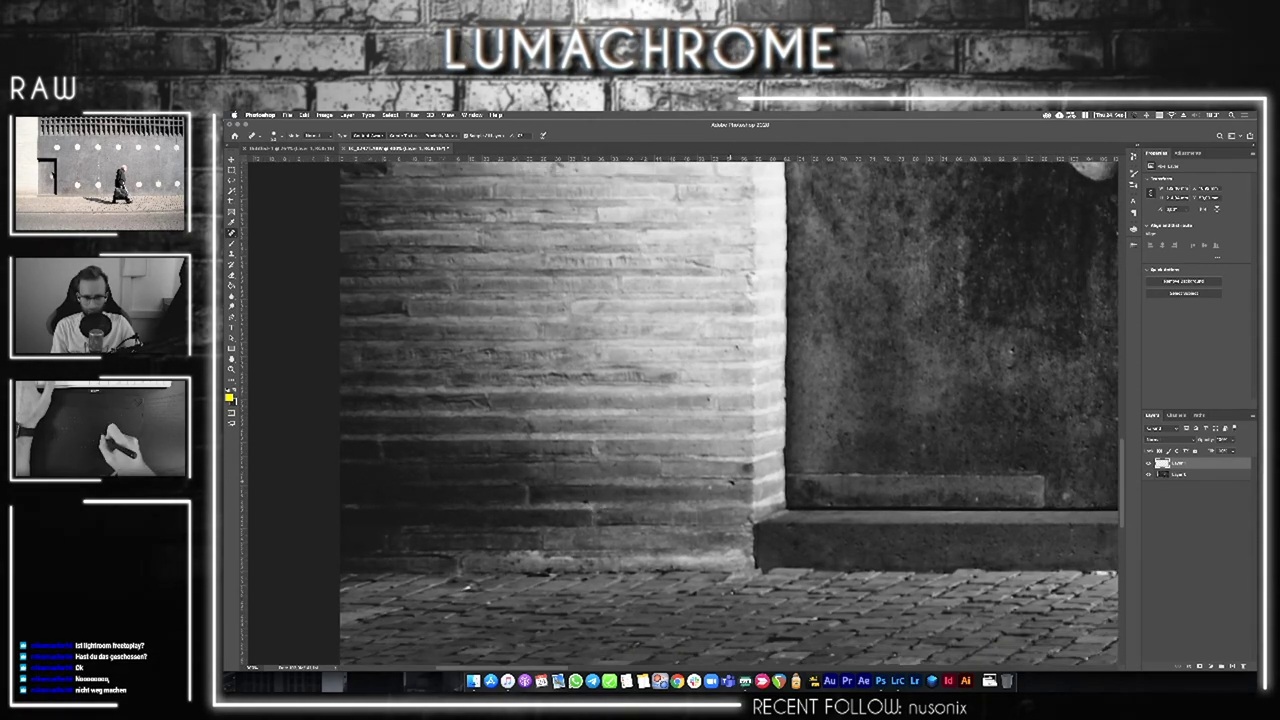
Pan the close-up past the doorway and round stones to the seam above a white dot
mouse_move(833, 380)
left_mouse_down()
mouse_move(666, 379)
mouse_move(509, 579)
left_mouse_up()
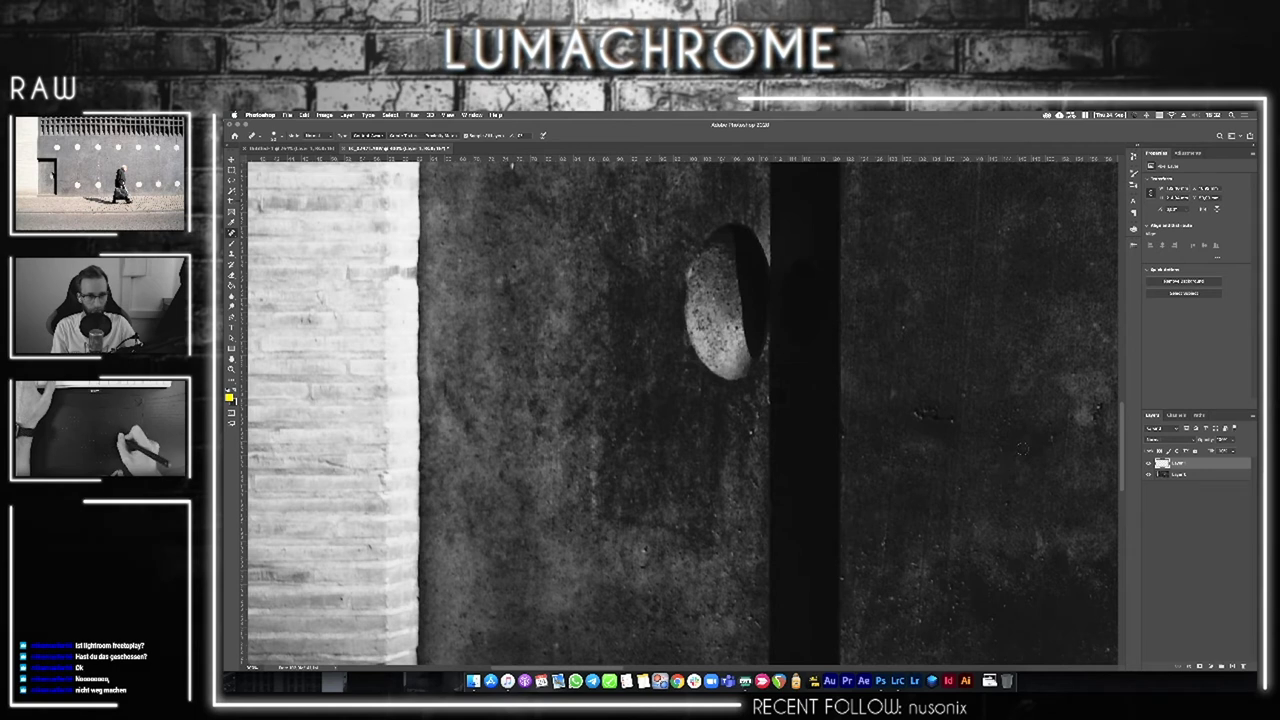
left_click_drag(1020, 441, 869, 442)
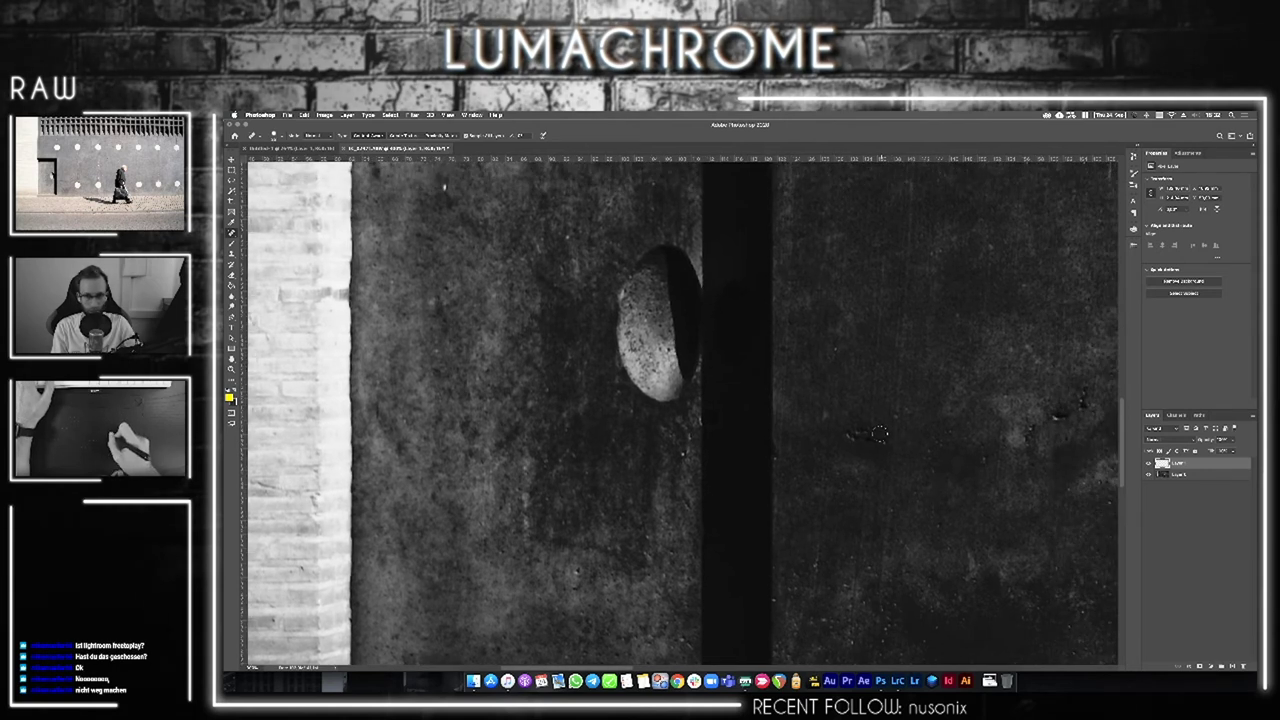
left_click_drag(966, 416, 893, 423)
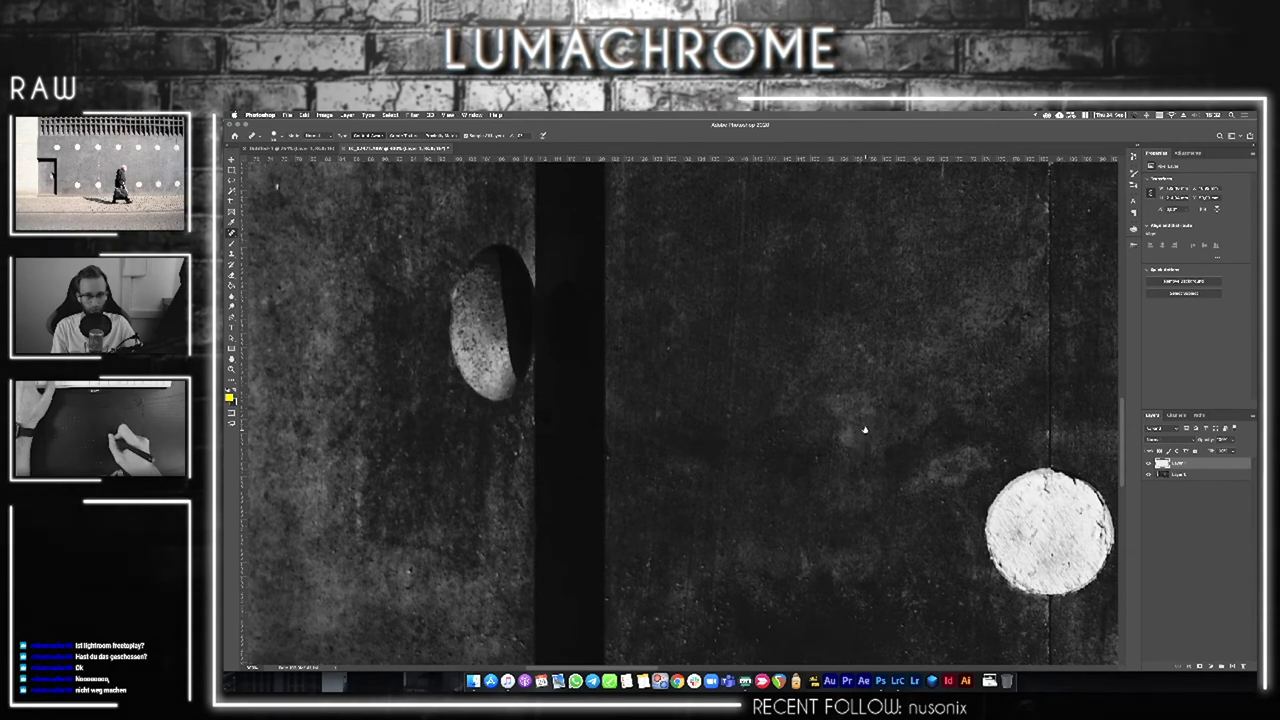
left_click_drag(869, 425, 744, 594)
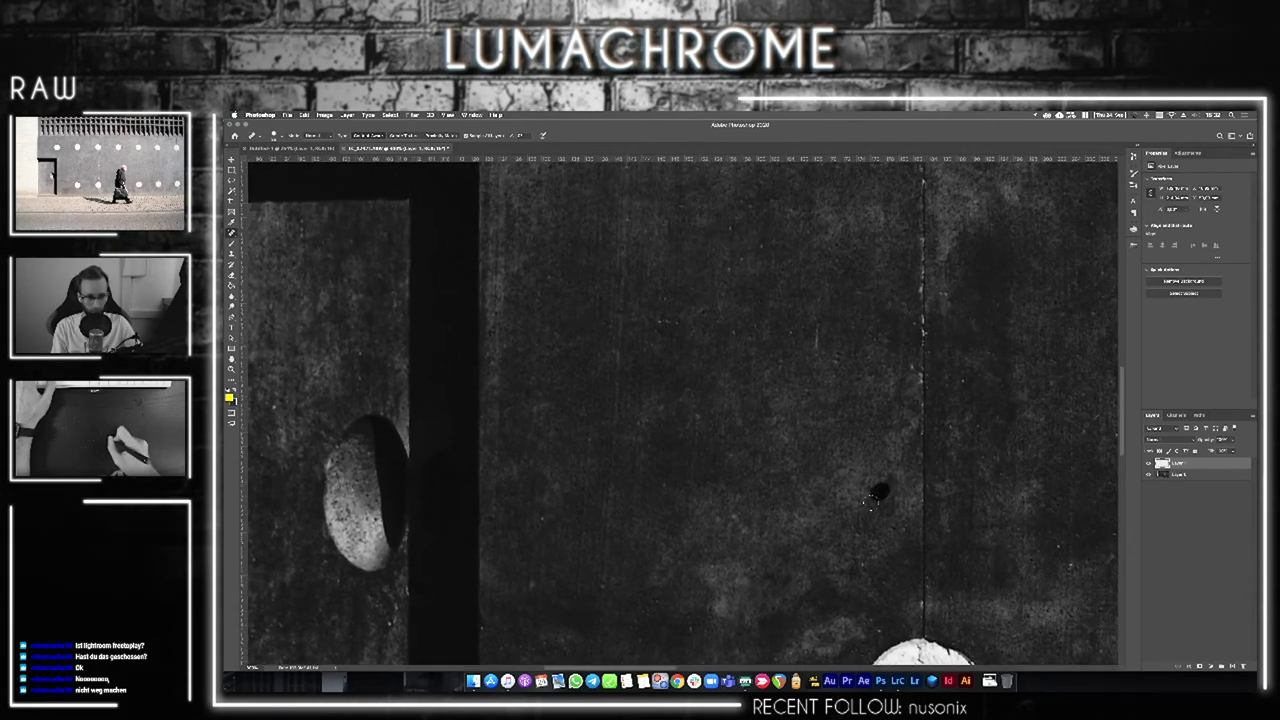
left_click_drag(790, 360, 834, 503)
left_click_drag(873, 365, 820, 538)
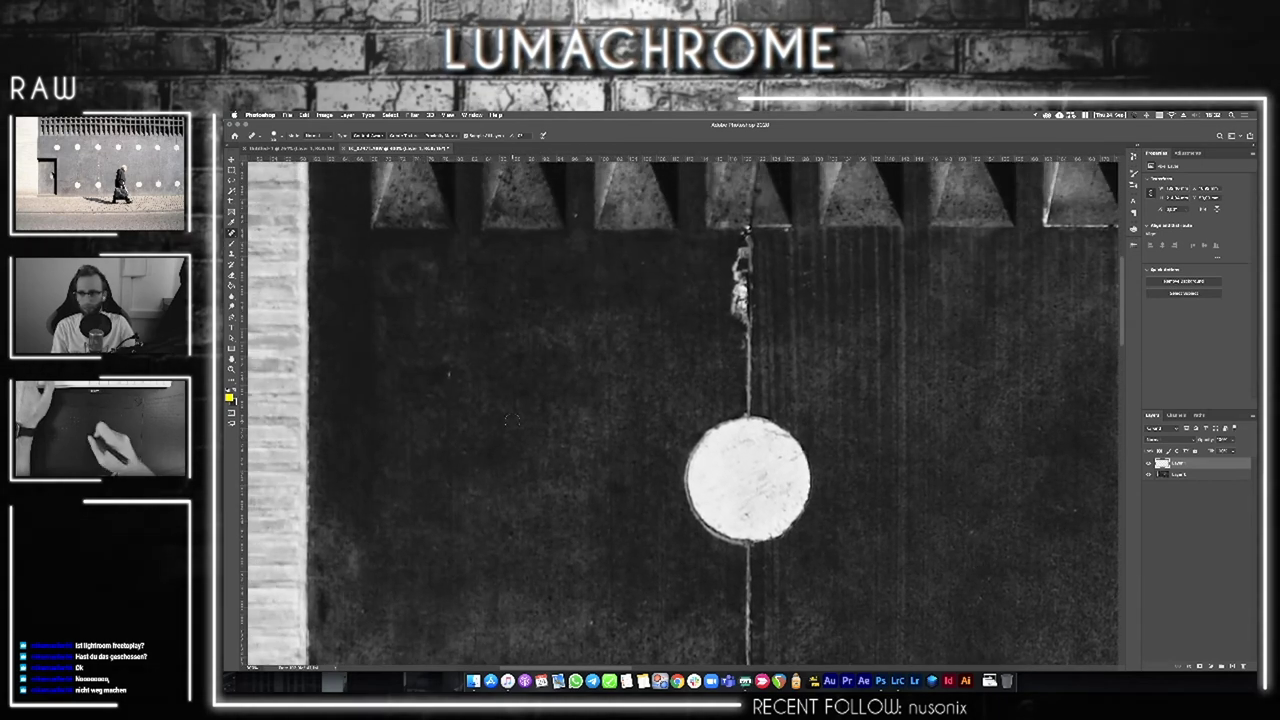
left_click_drag(608, 278, 638, 372)
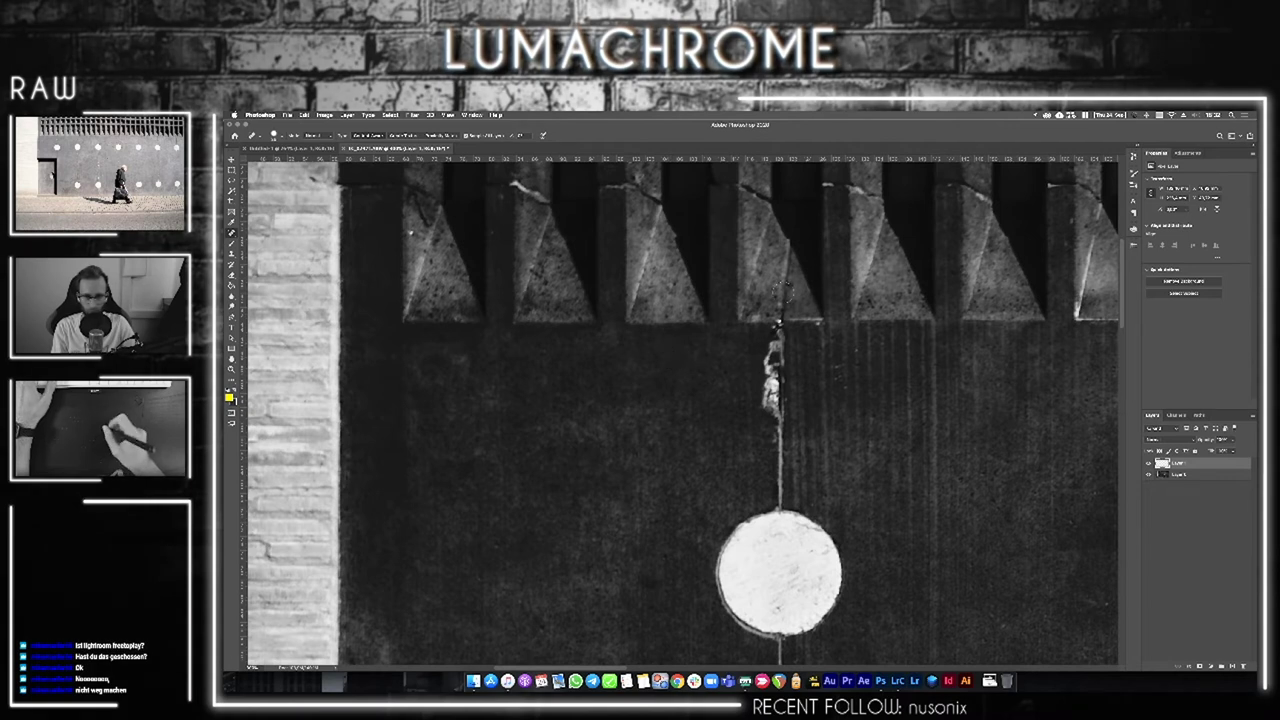
Clone Stamp away the pale seam mark after undoing a Healing Brush try, then zoom out
left_click_drag(772, 340, 771, 425)
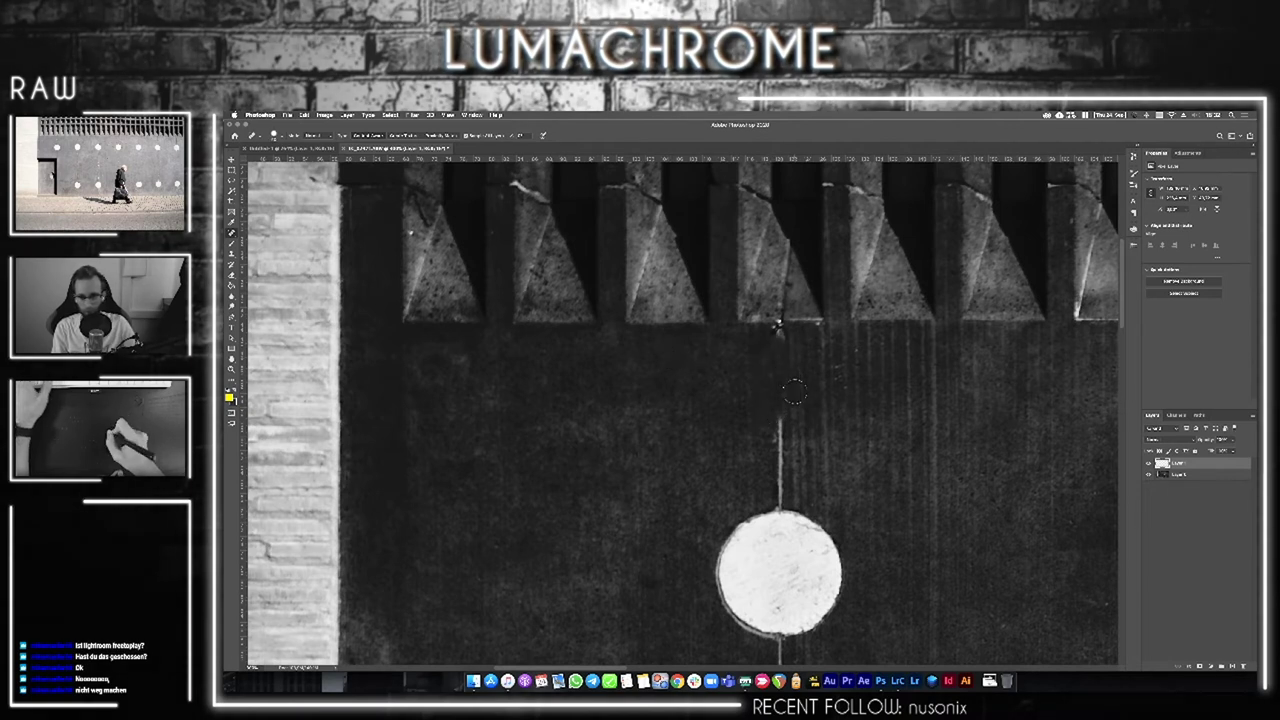
key("ctrl+z")
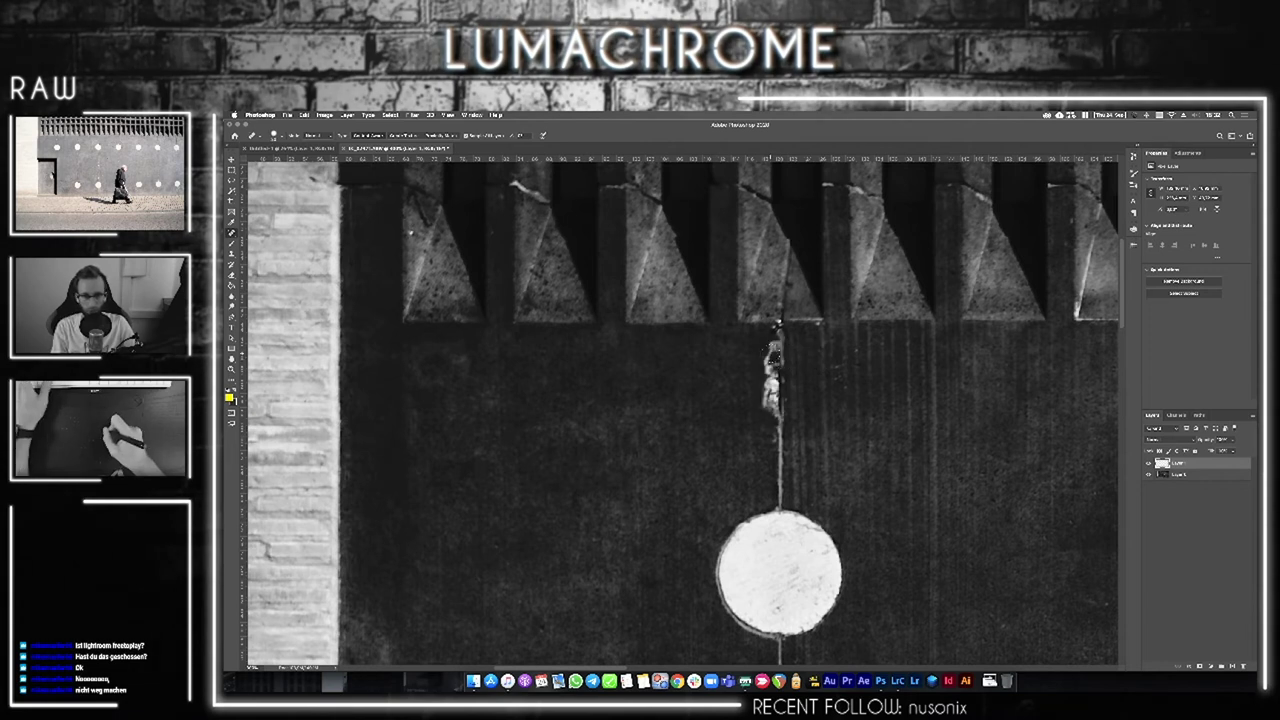
key("s")
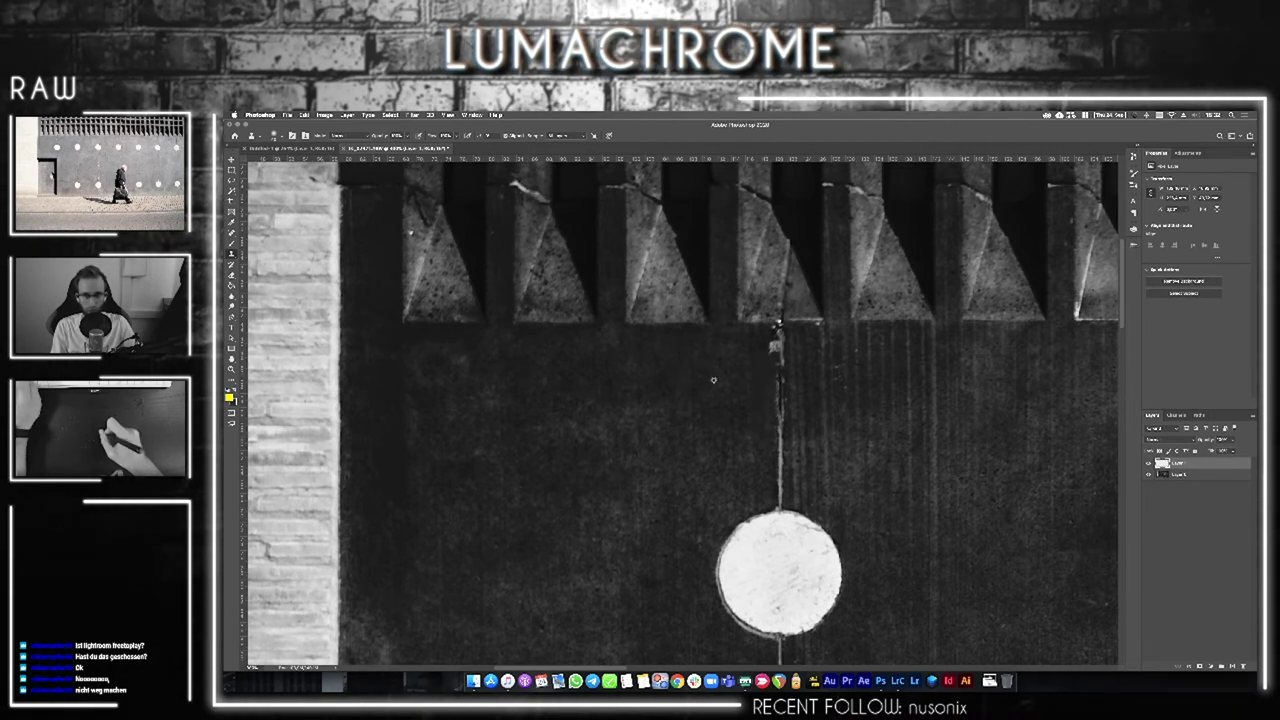
left_click(770, 347)
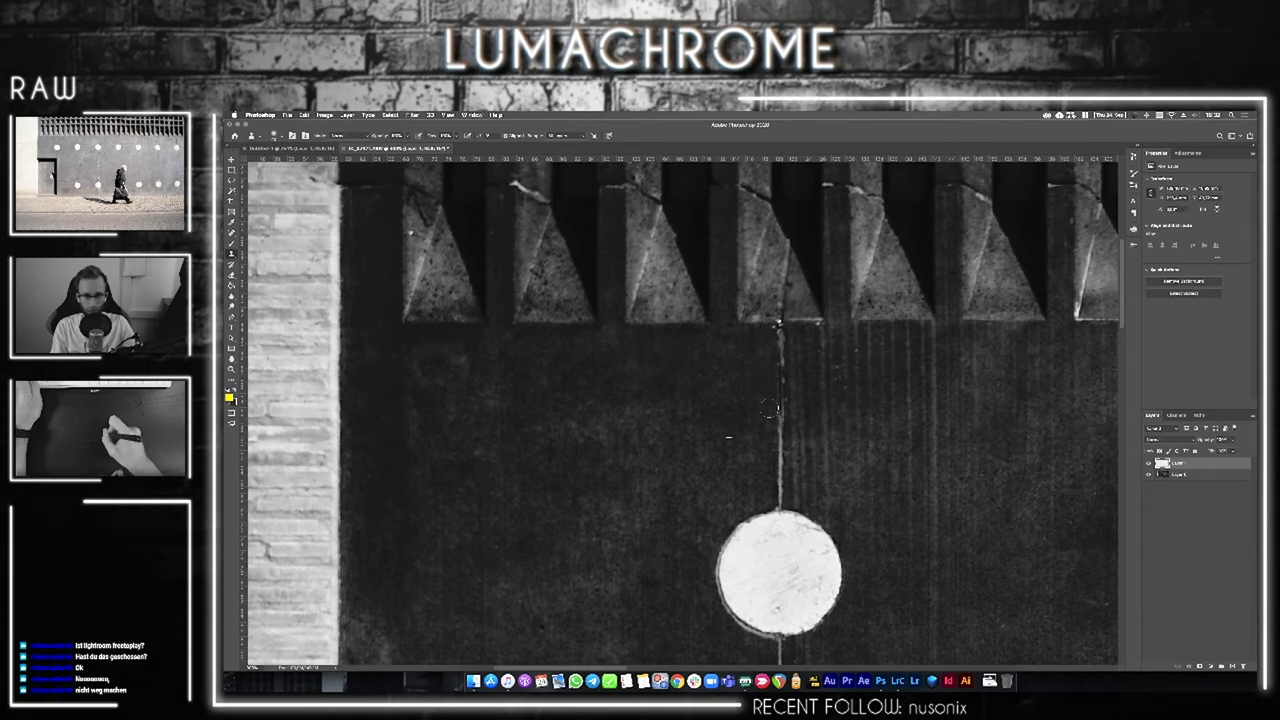
key("super+minus")
key("super+minus")
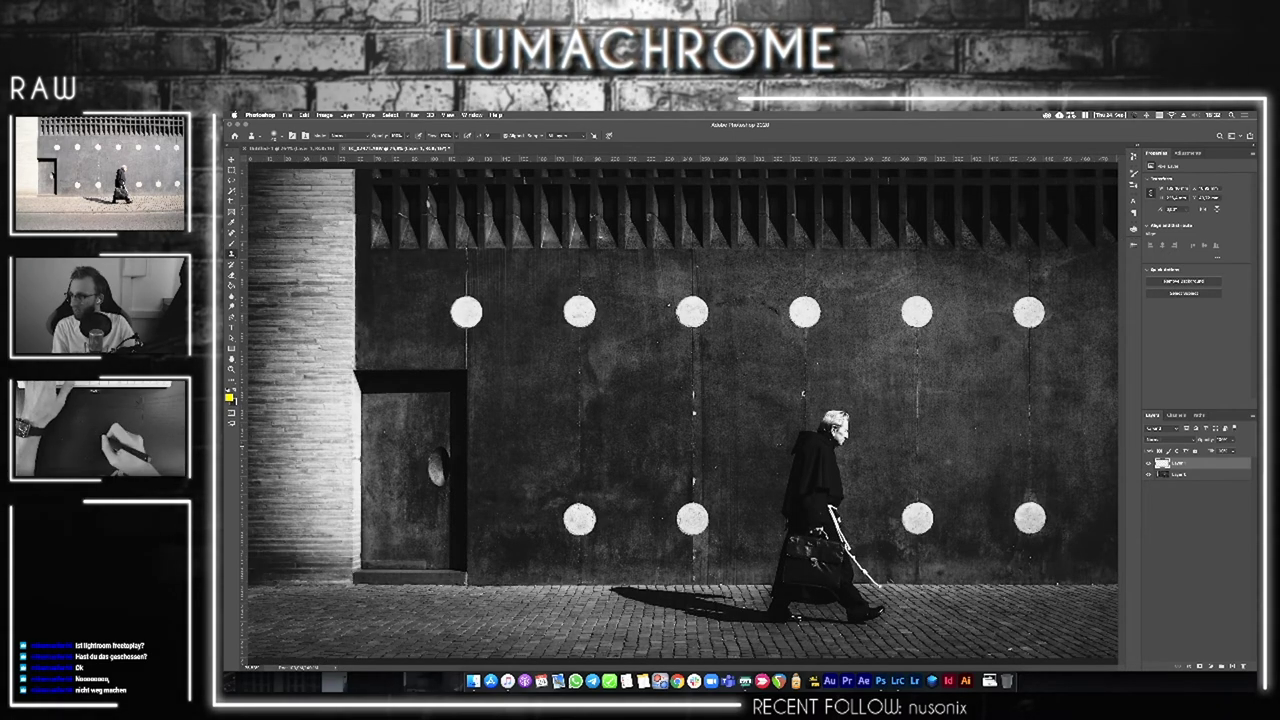
Zoom beside the man's head and spot-heal a white seam mark and a dark dust spot
key("z")
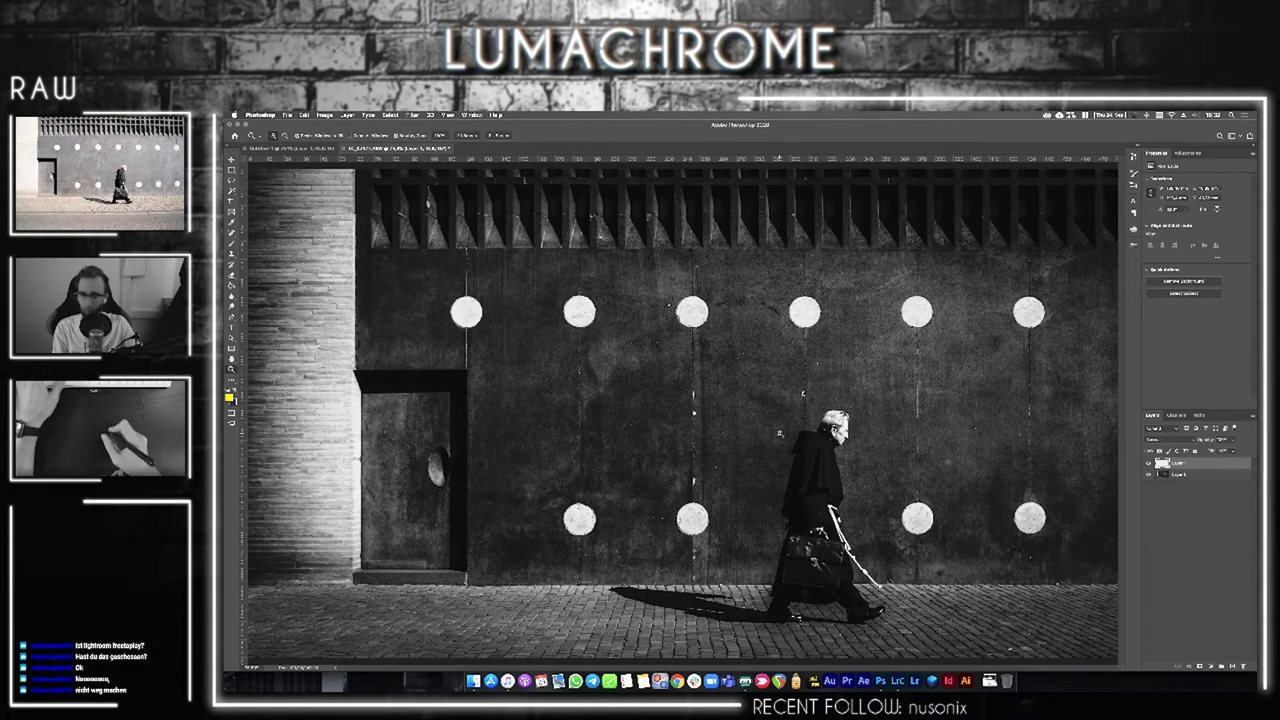
left_click_drag(815, 400, 860, 400)
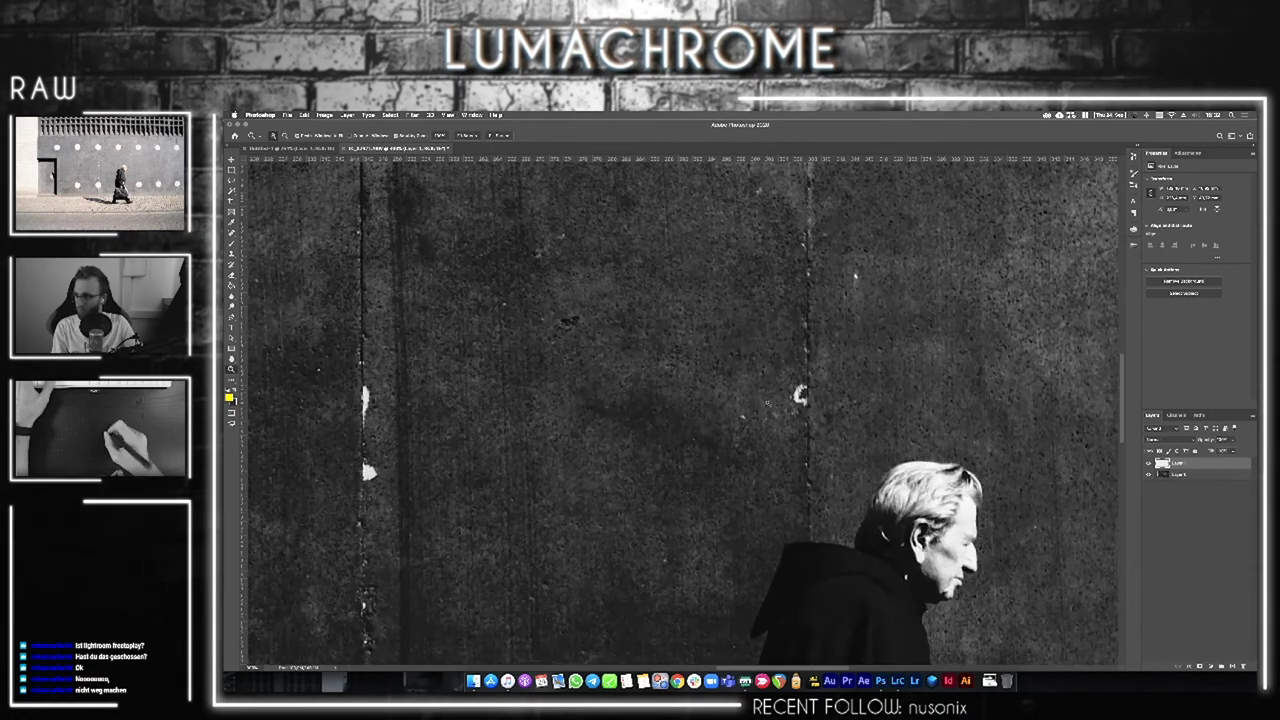
key("j")
left_click_drag(776, 370, 777, 386)
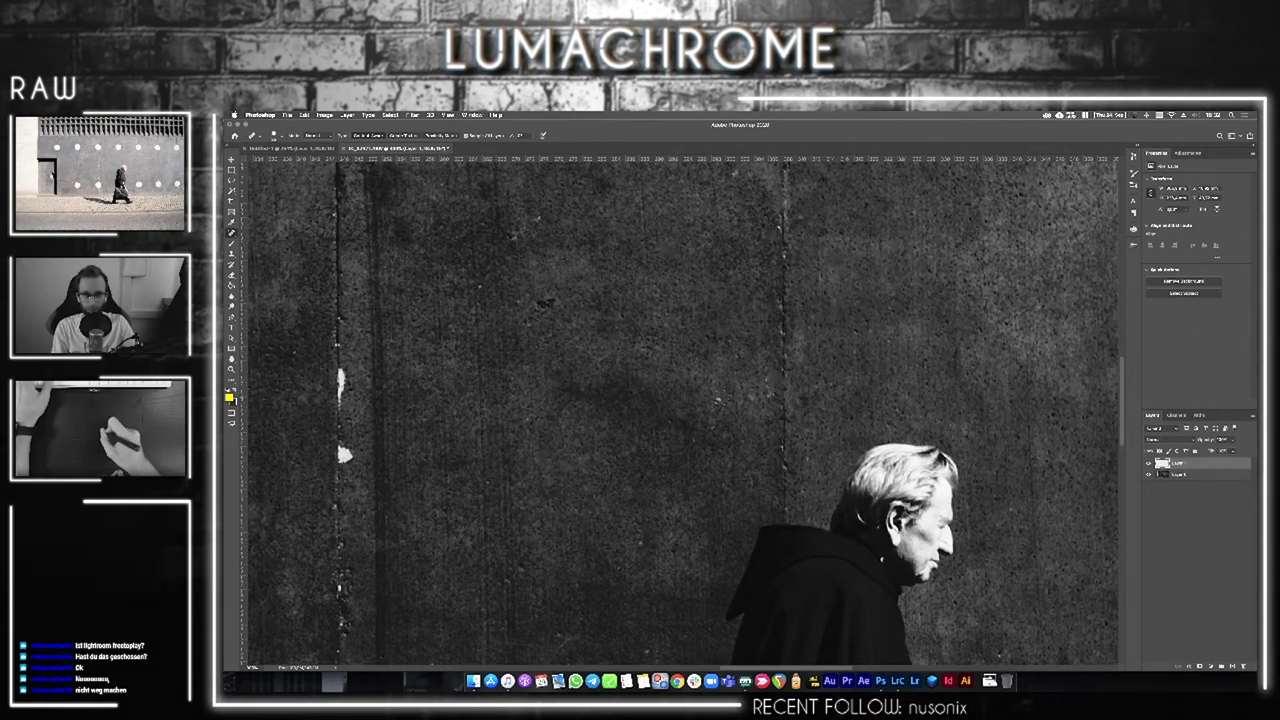
scroll(766, 412, "left", 3)
scroll(766, 412, "left", 1)
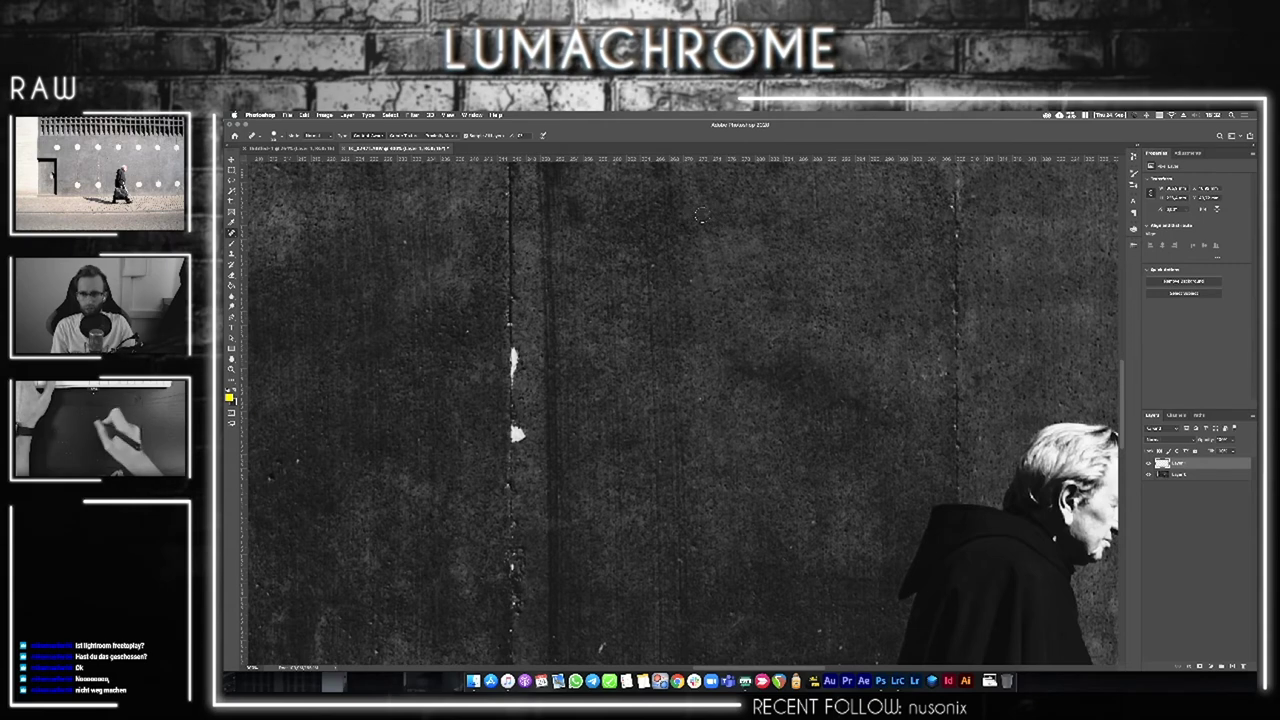
scroll(701, 215, "left", 3)
scroll(700, 215, "down", 3)
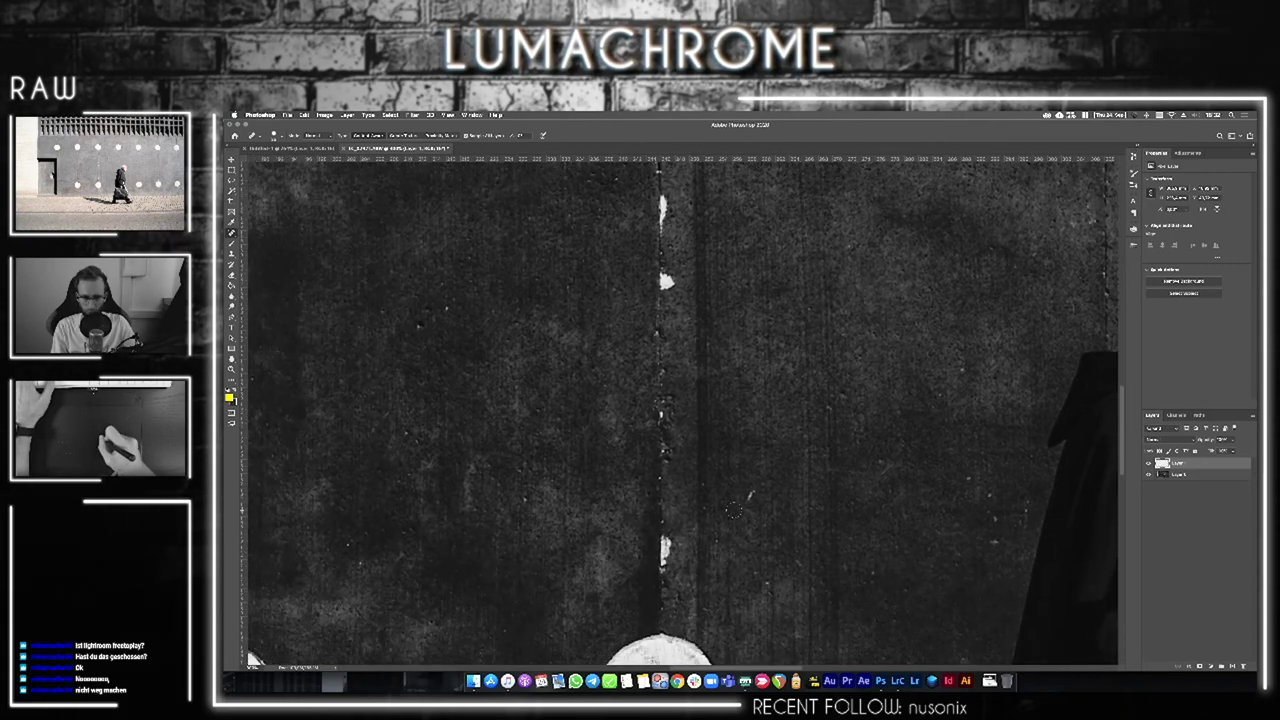
scroll(746, 517, "down", 2)
scroll(746, 517, "right", 1)
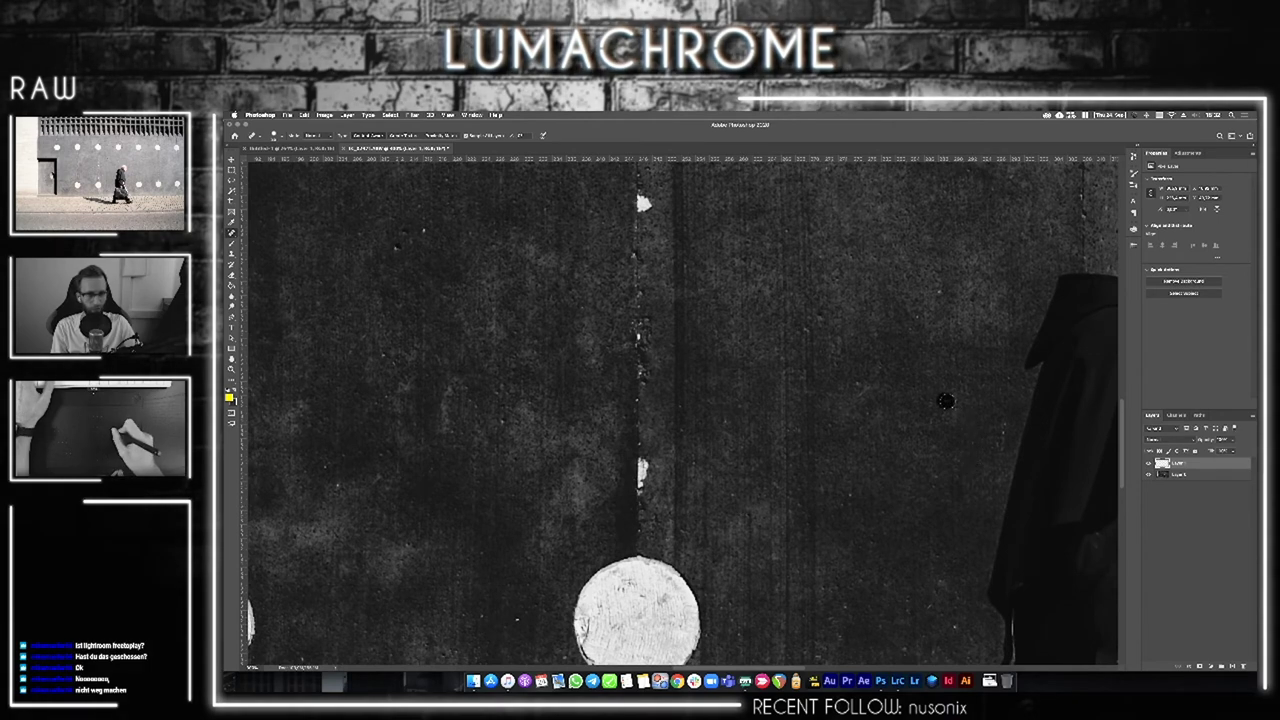
scroll(452, 425, "left", 3)
scroll(452, 425, "down", 1)
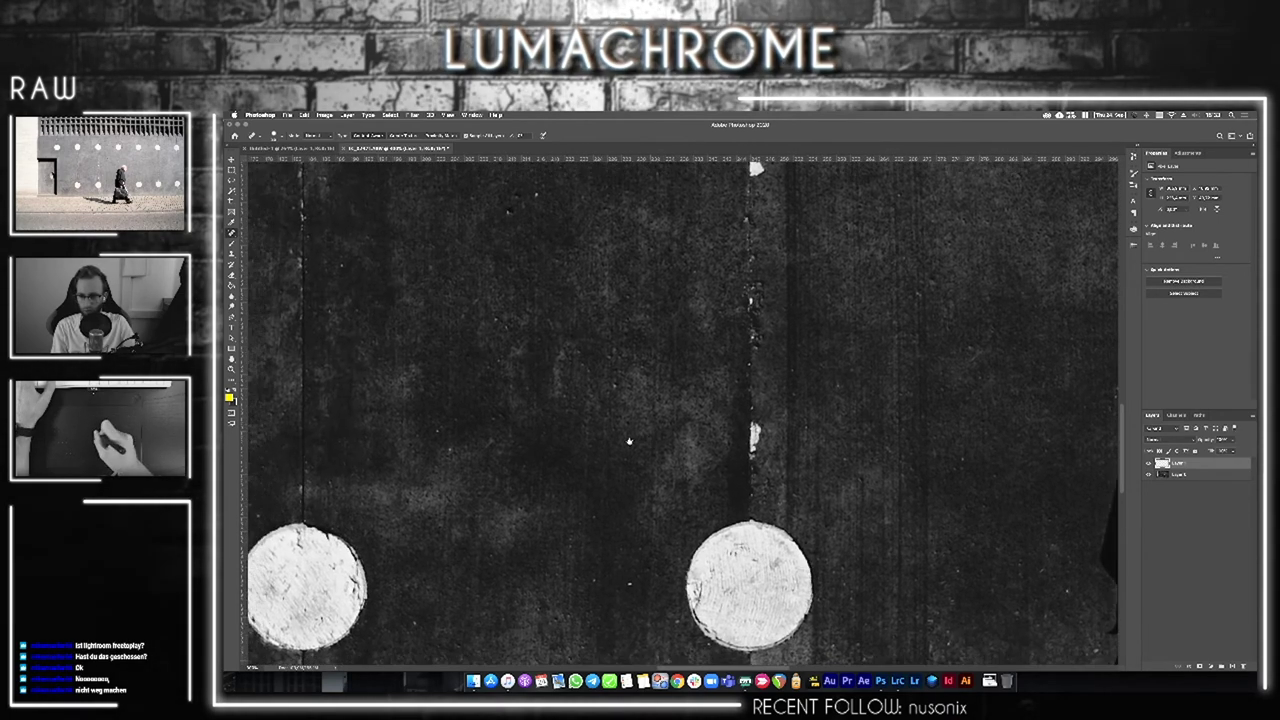
left_click(452, 425)
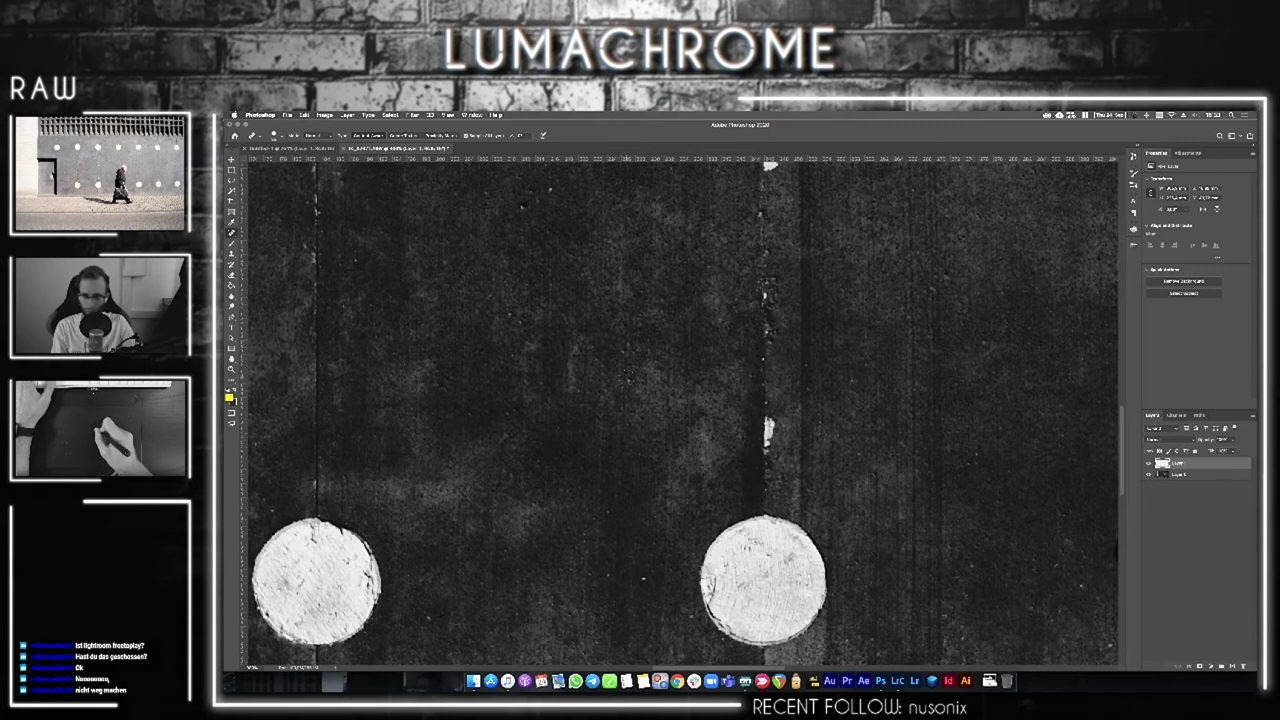
Pan across the lower dots, the man with his bag and the pavement, briefly zooming on his face
left_click_drag(603, 566, 778, 266)
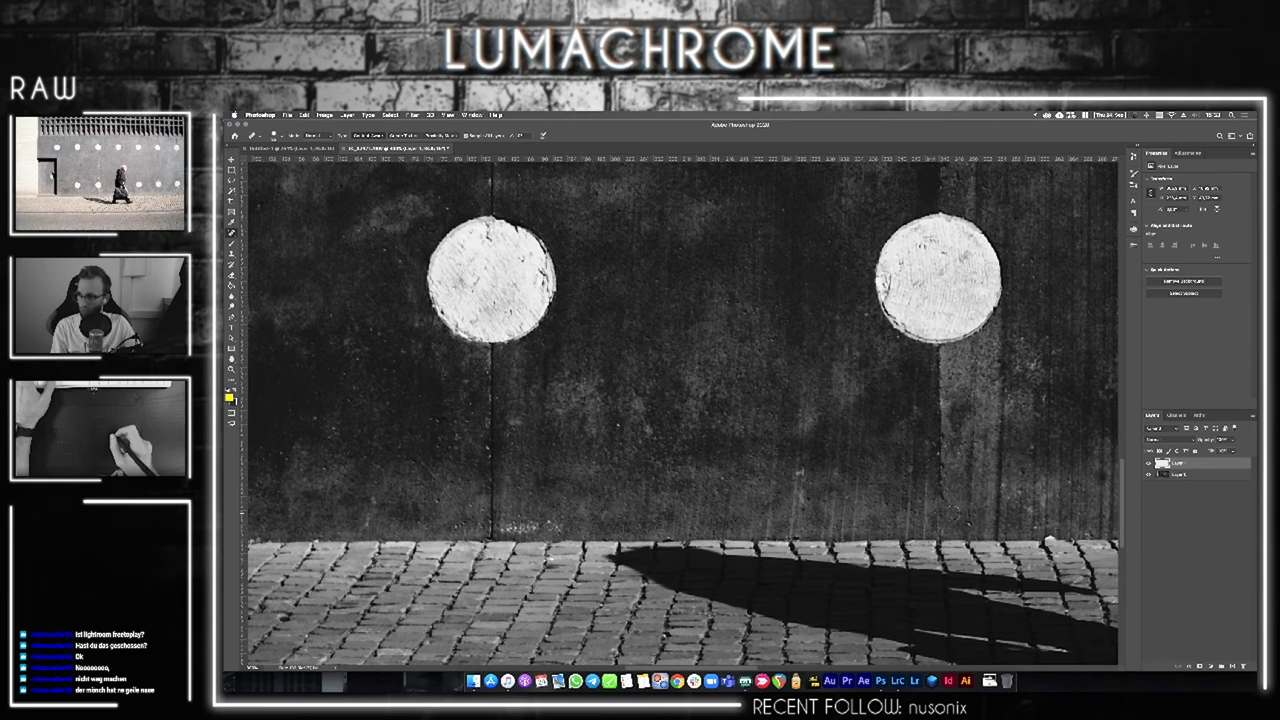
left_click_drag(921, 448, 610, 462)
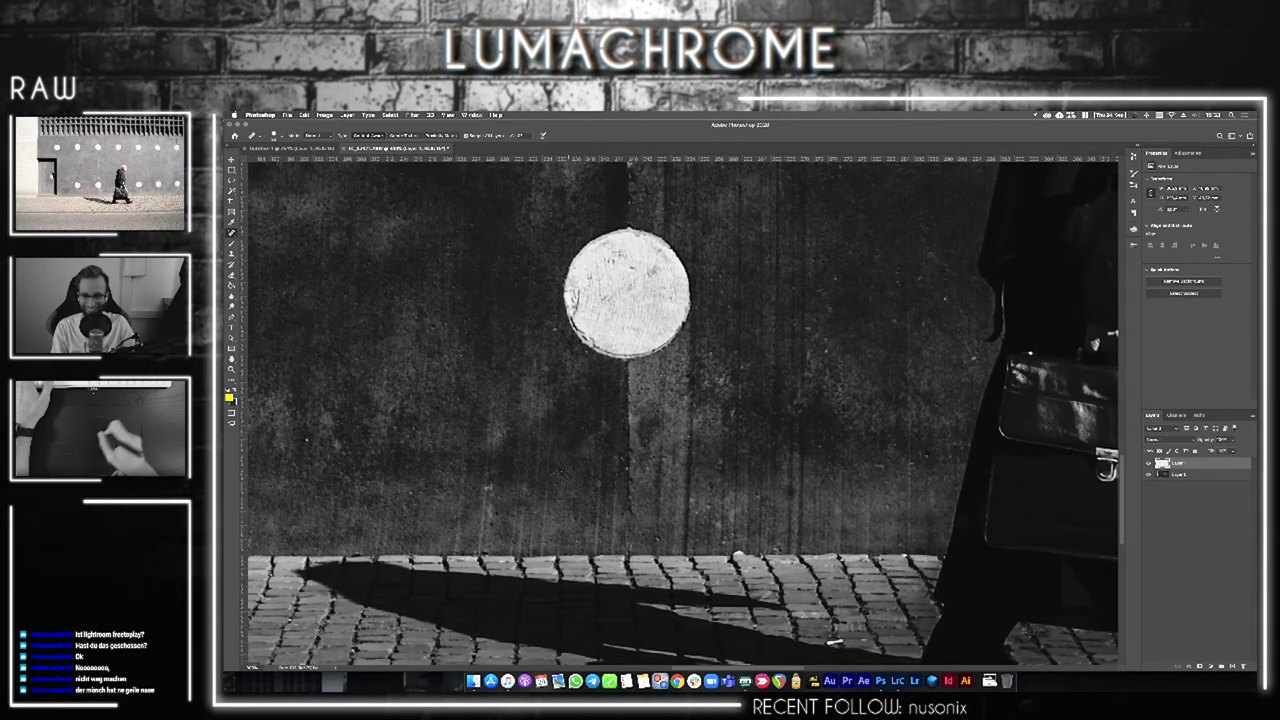
mouse_move(1037, 190)
left_mouse_down()
mouse_move(855, 345)
mouse_move(710, 441)
mouse_move(708, 418)
left_mouse_up()
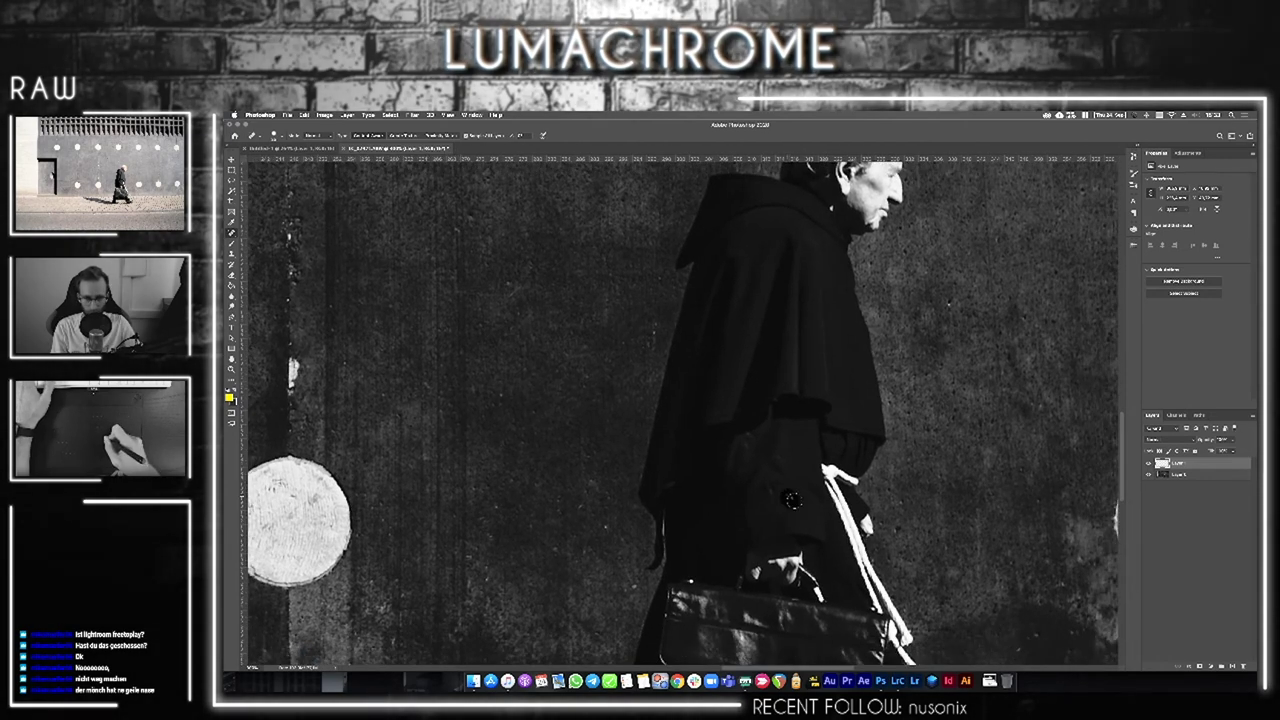
left_click_drag(783, 502, 746, 455)
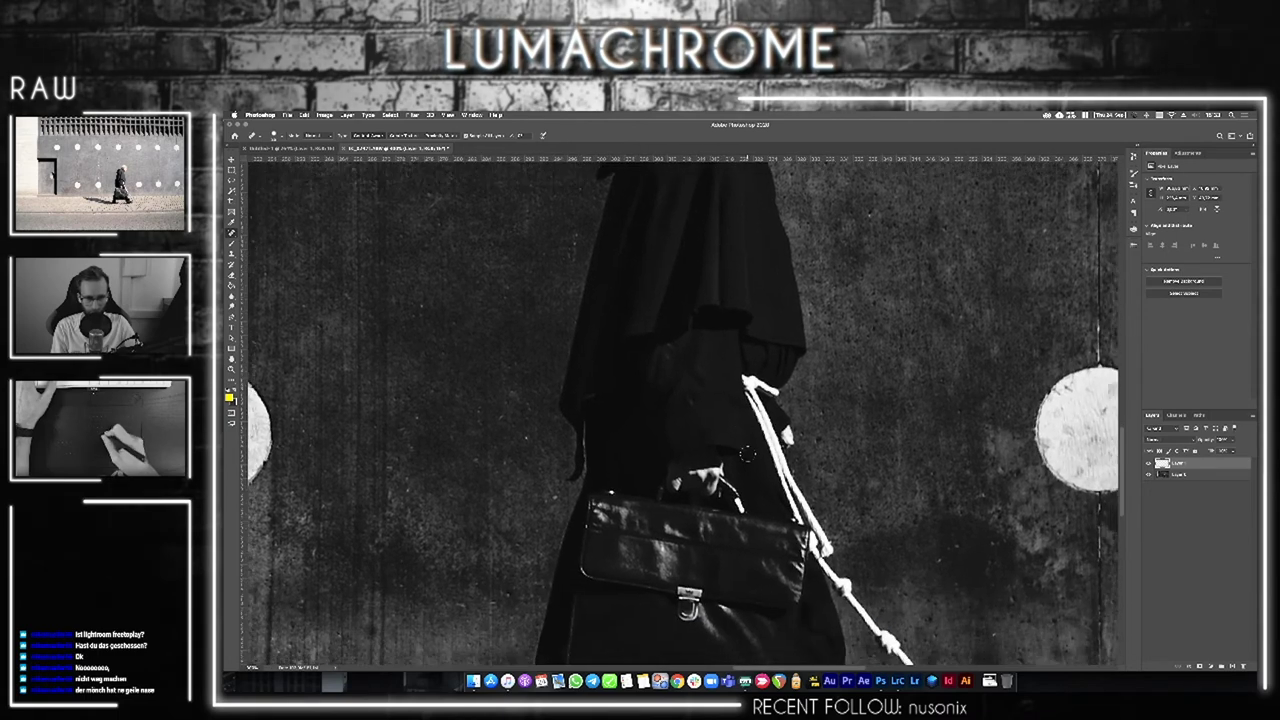
left_click_drag(956, 550, 900, 522)
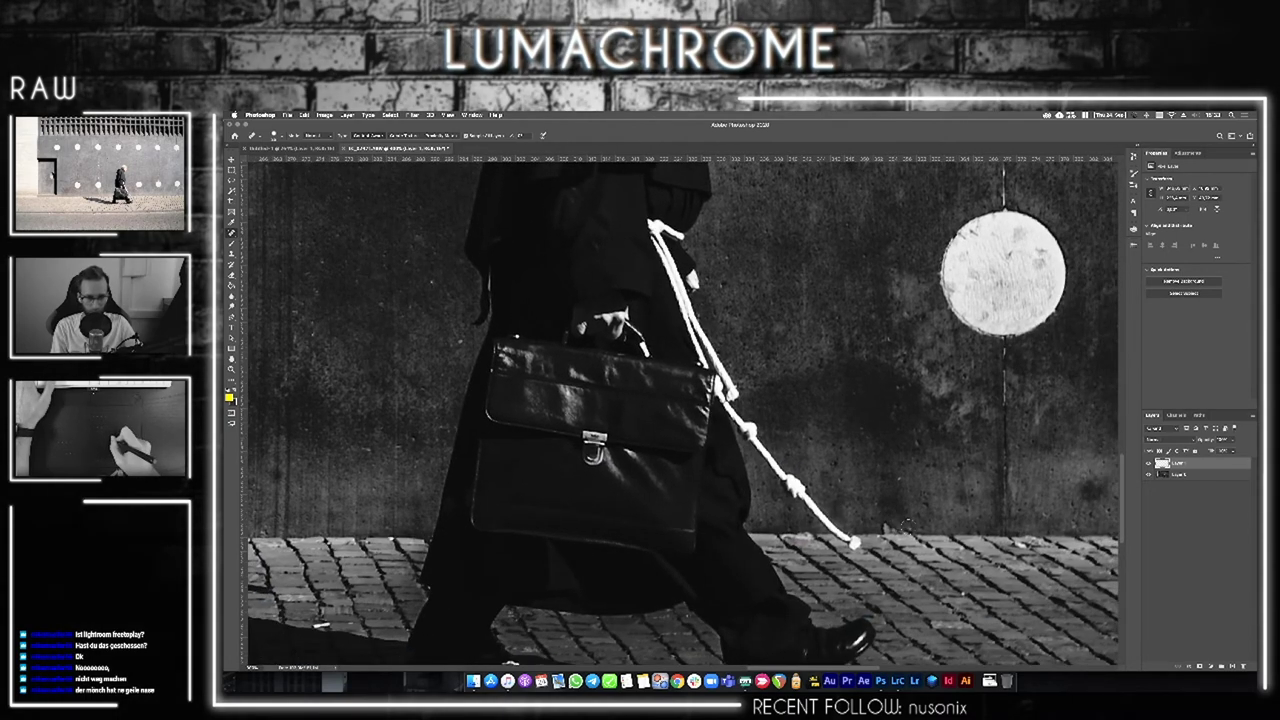
mouse_move(780, 215)
left_mouse_down()
mouse_move(777, 374)
mouse_move(834, 491)
left_mouse_up()
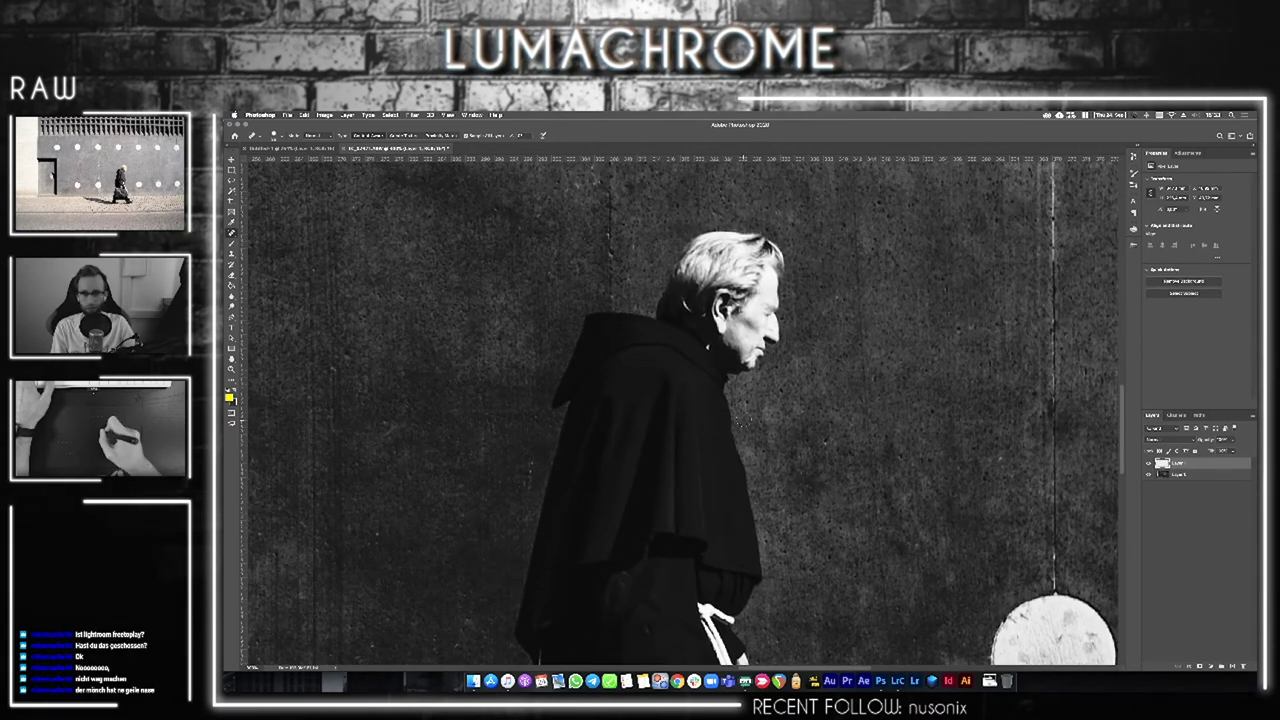
key("z")
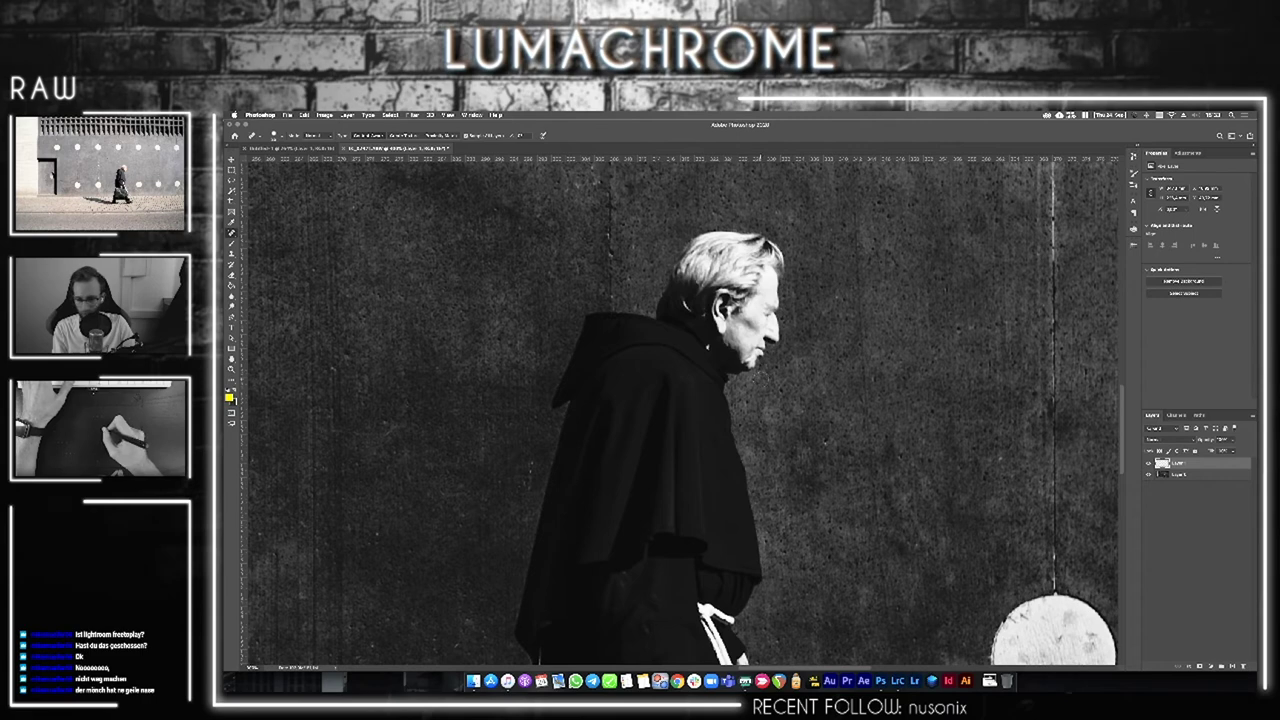
left_click_drag(778, 347, 774, 410)
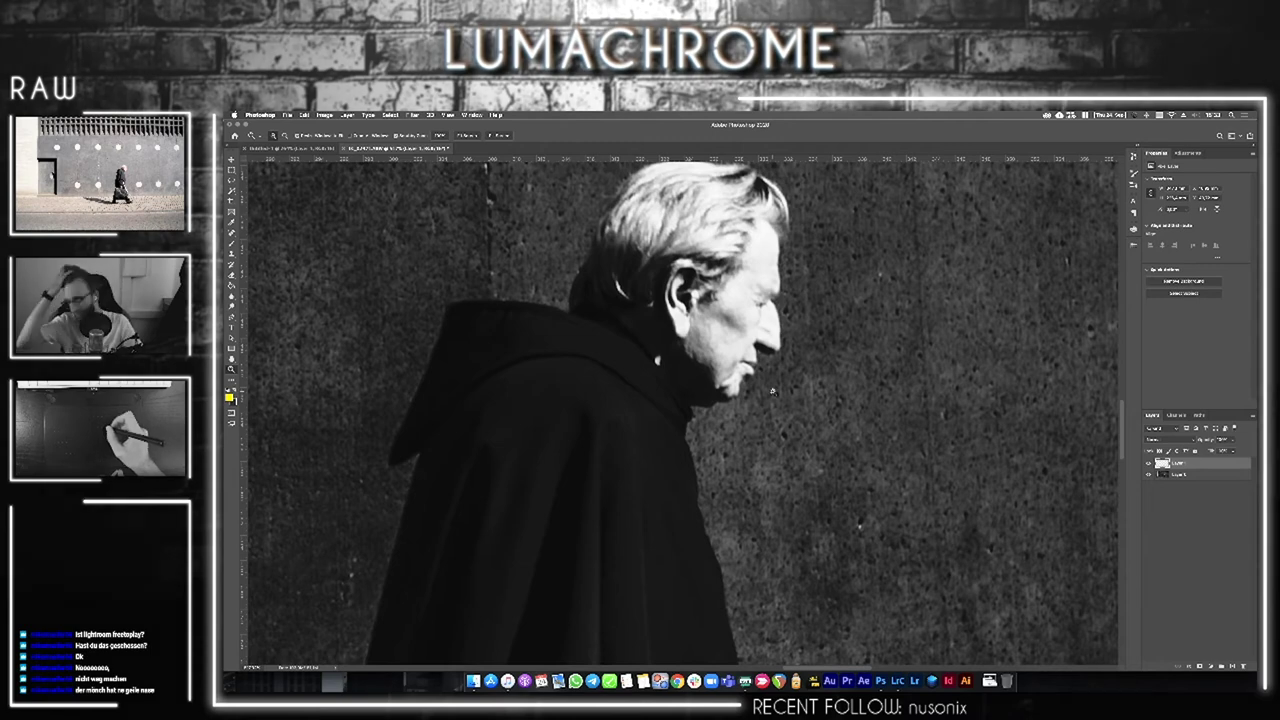
mouse_move(875, 467)
left_mouse_down()
mouse_move(762, 343)
mouse_move(743, 373)
left_mouse_up()
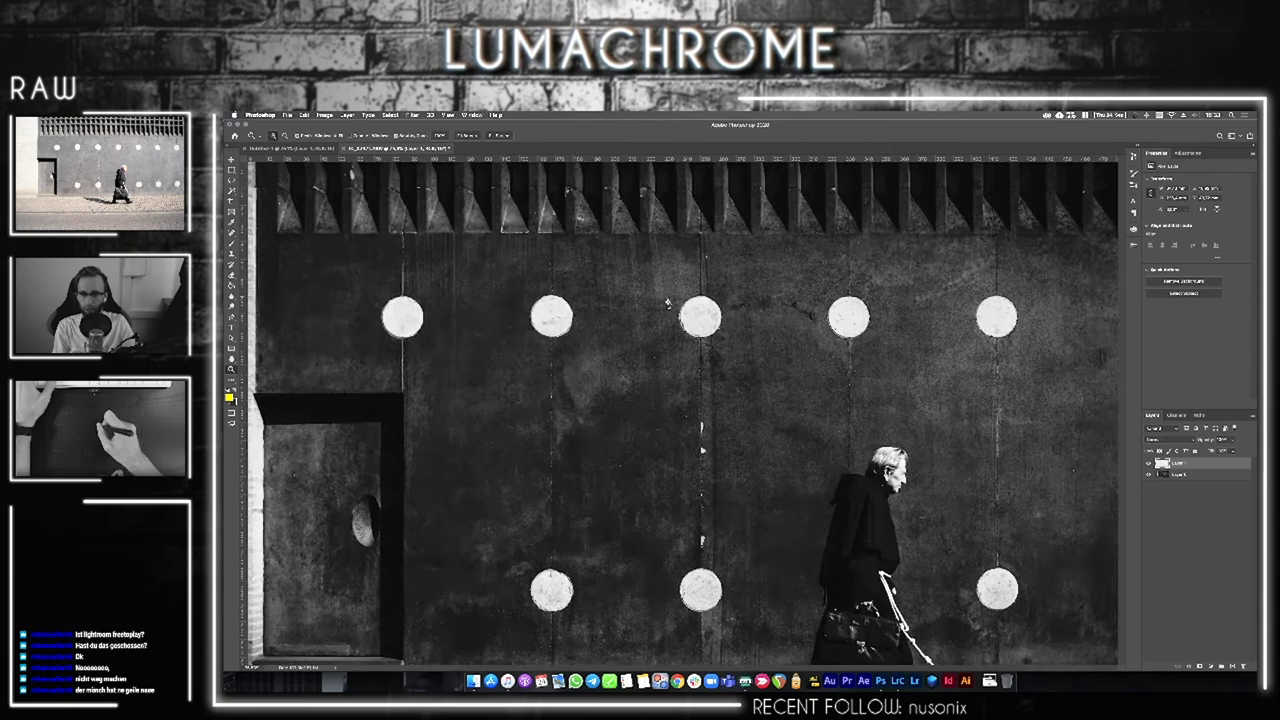
Brush black over bright wall specks, undo the last stroke, and fit the whole photo
key("b")
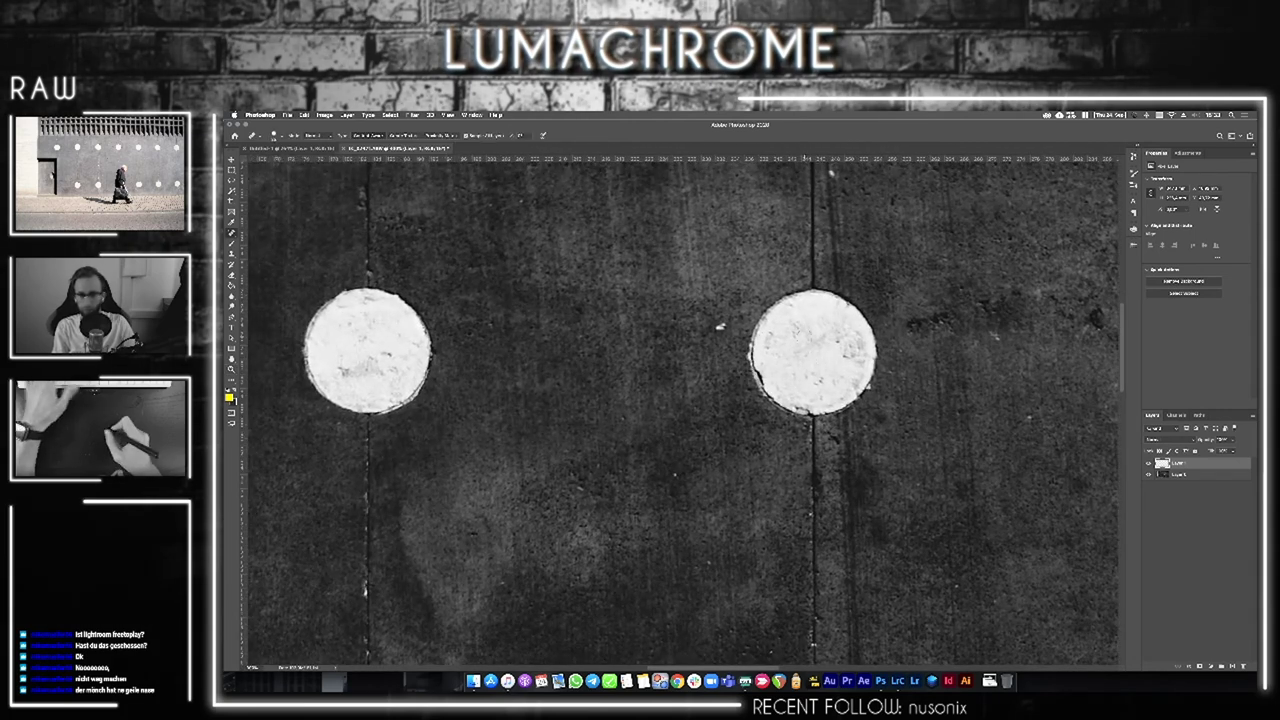
scroll(805, 231, "up", 3)
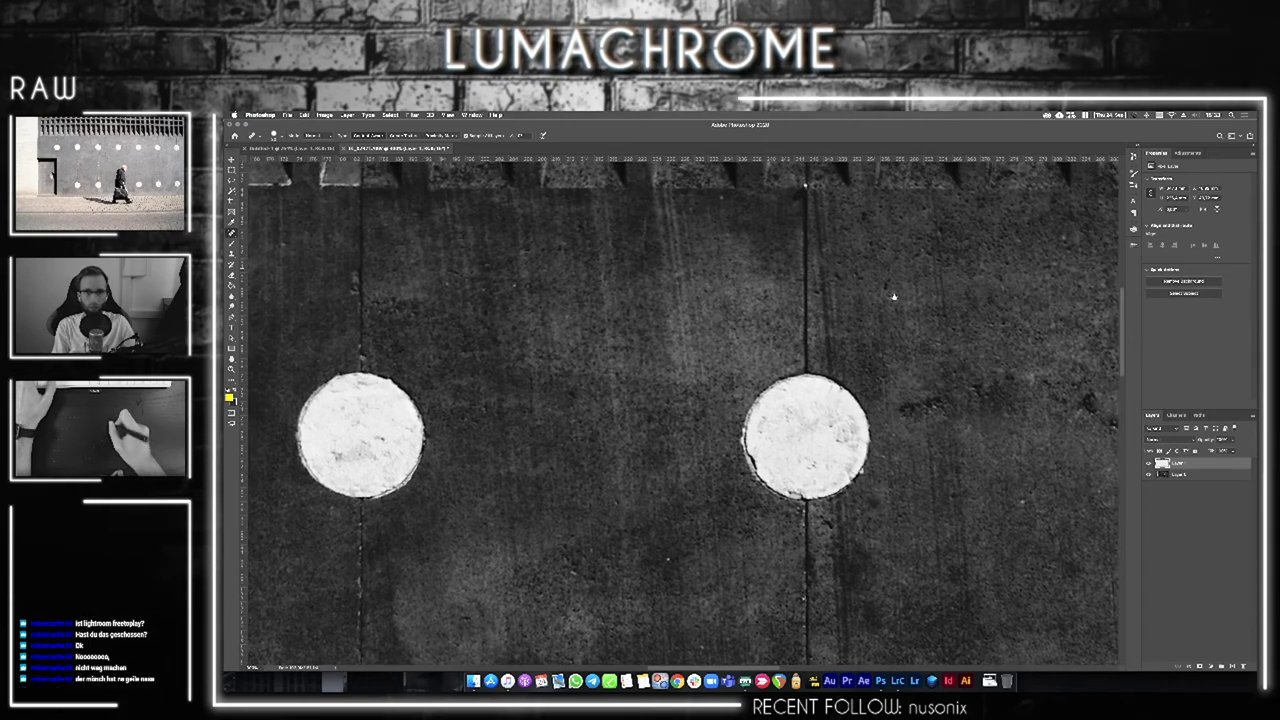
scroll(744, 330, "up", 3)
scroll(744, 330, "left", 3)
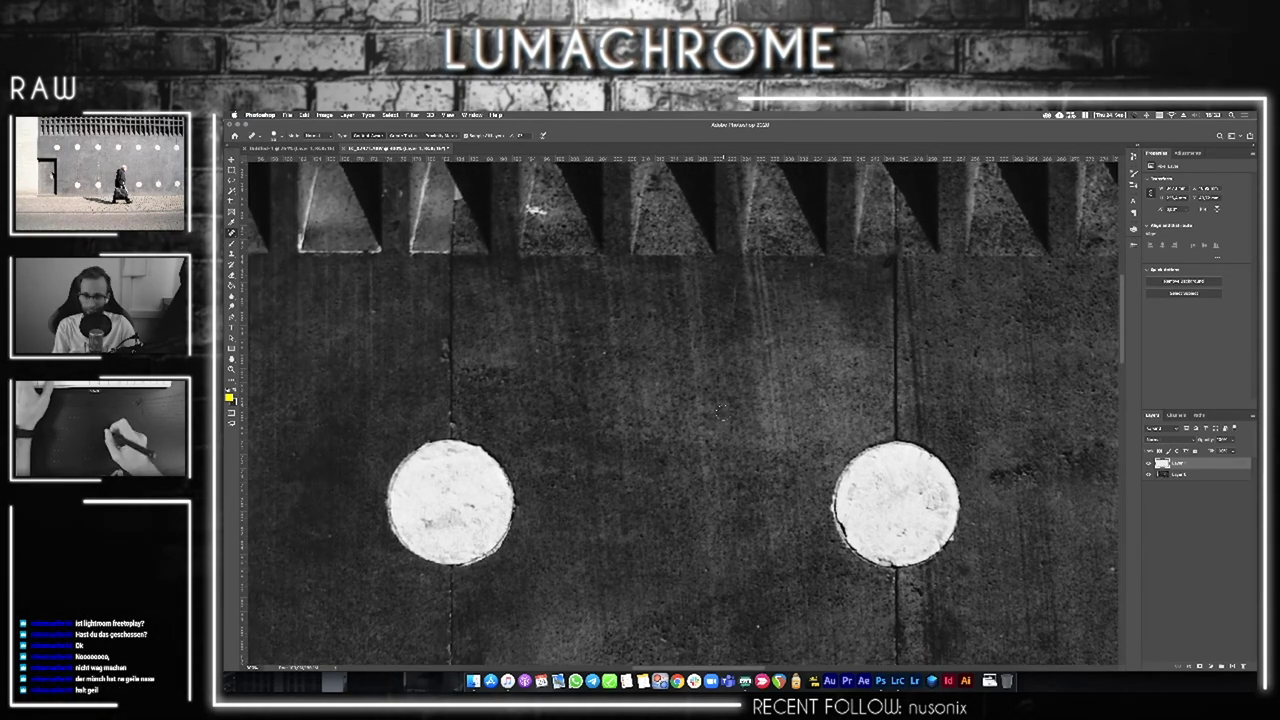
scroll(554, 279, "left", 3)
scroll(554, 279, "left", 3)
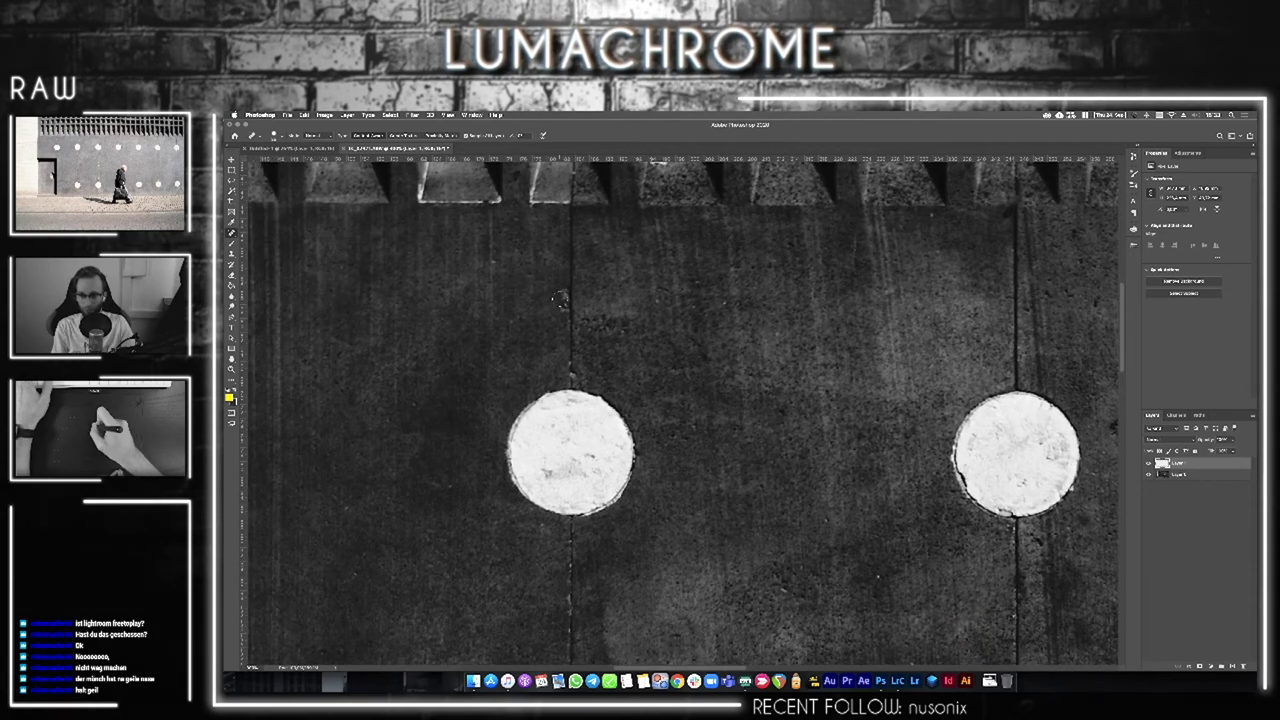
scroll(667, 353, "down", 2)
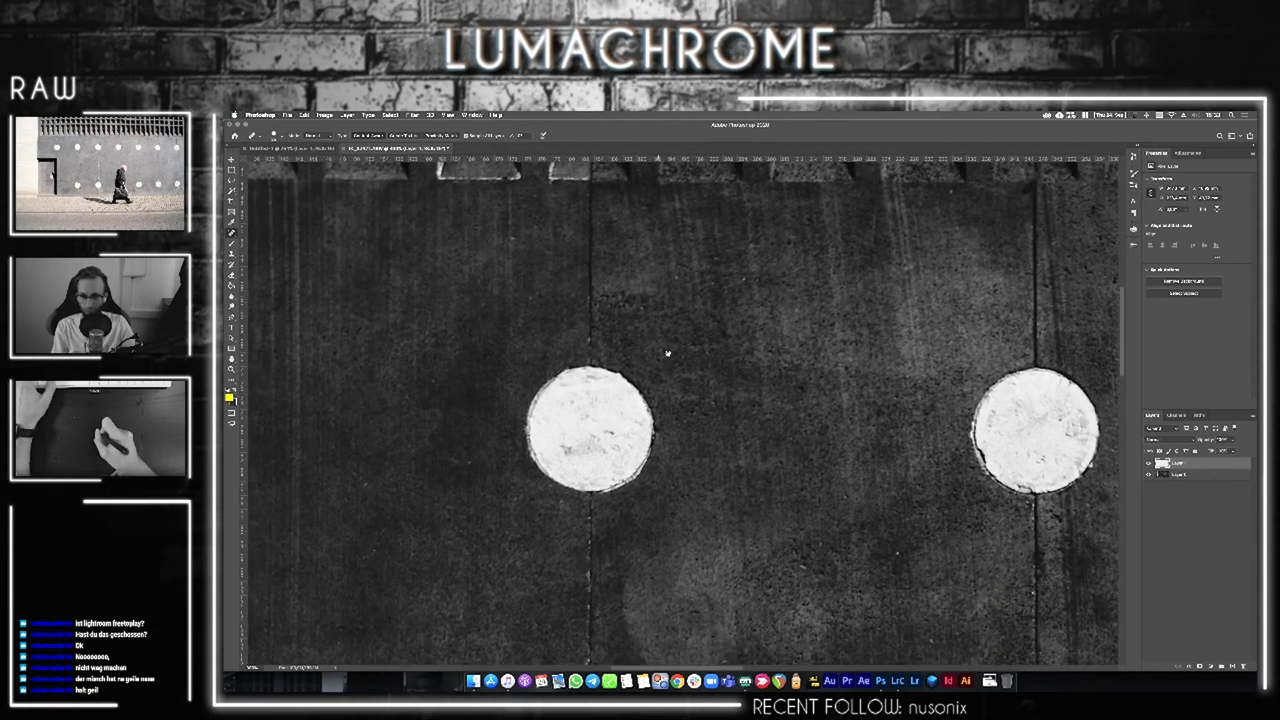
scroll(666, 353, "down", 5)
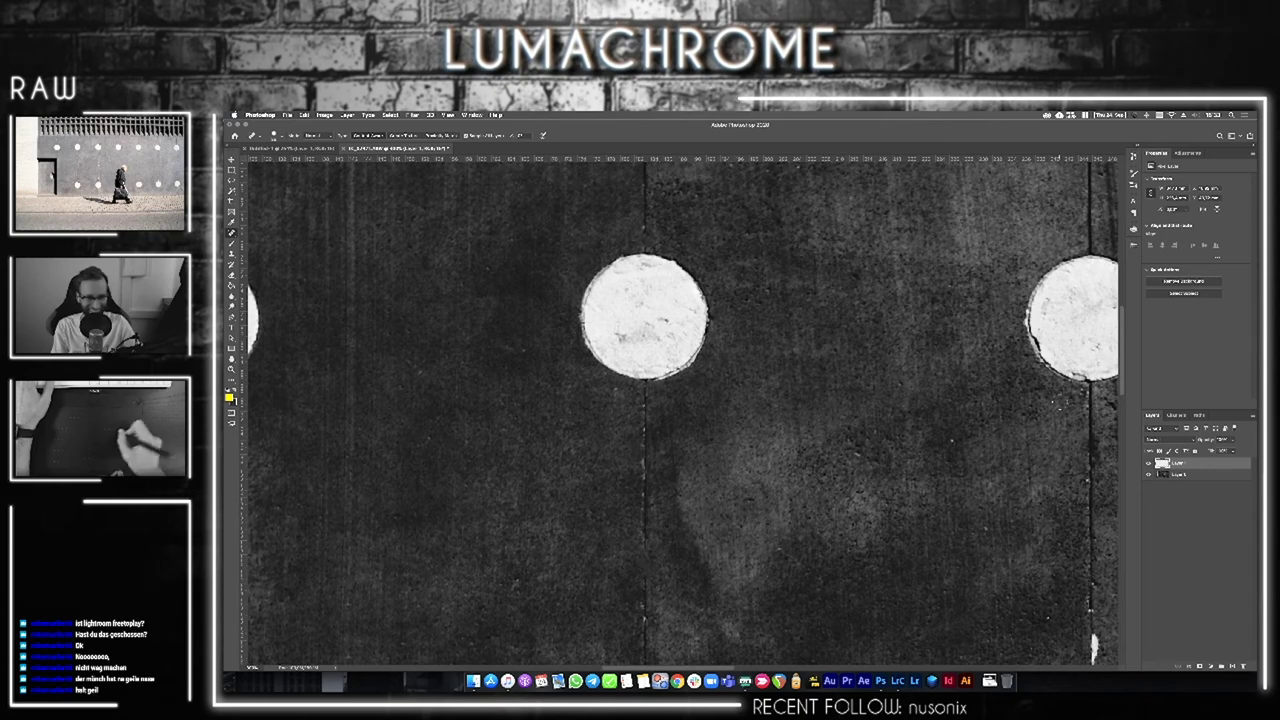
left_click(855, 451)
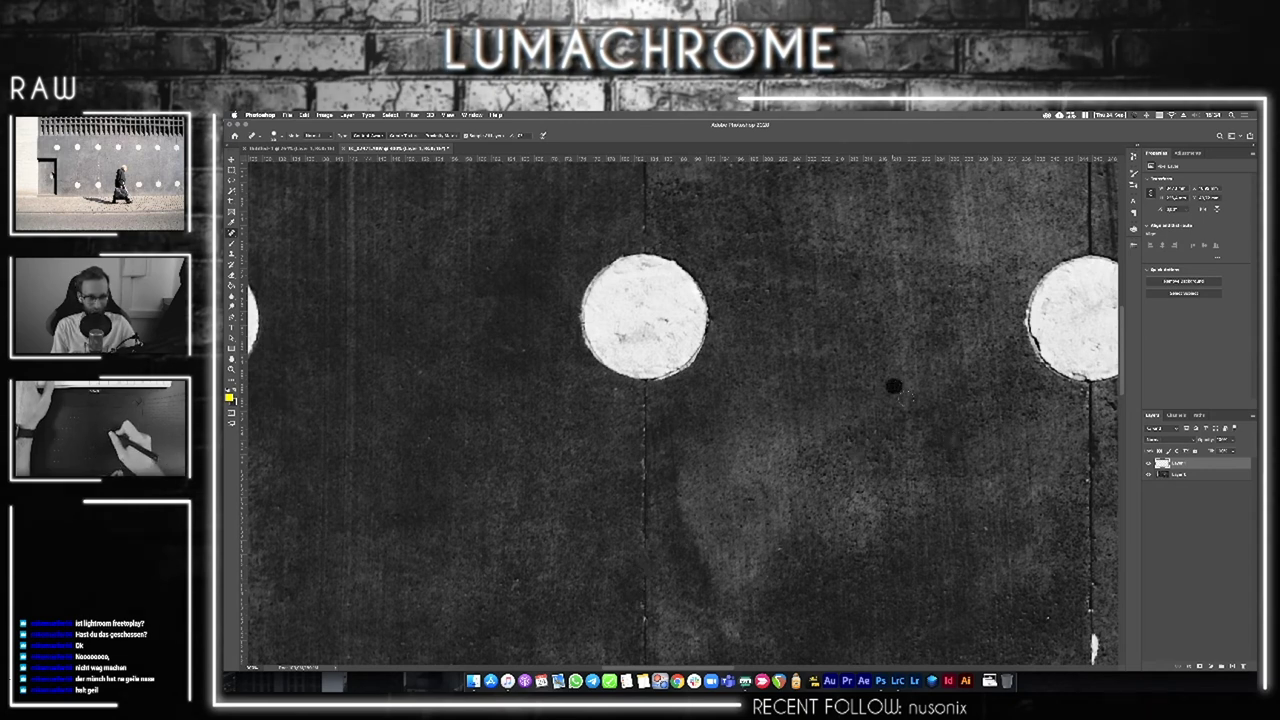
scroll(897, 392, "down", 8)
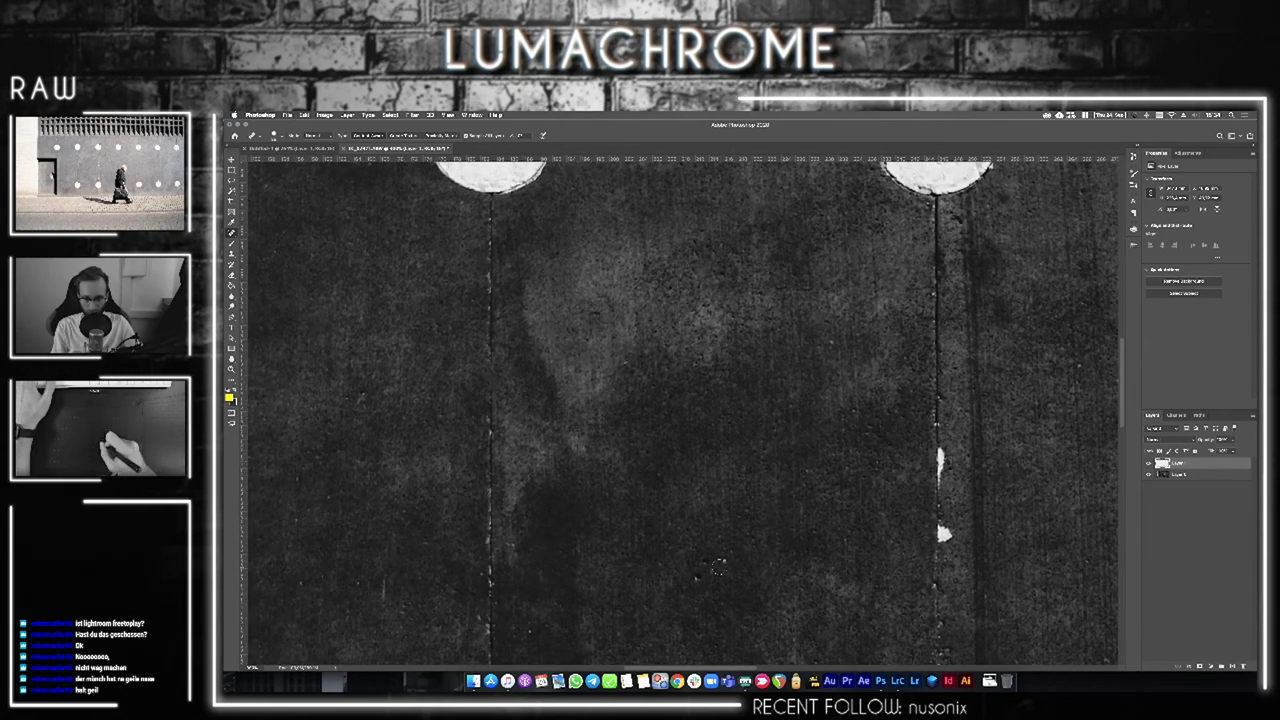
left_click(695, 577)
scroll(844, 509, "down", 3)
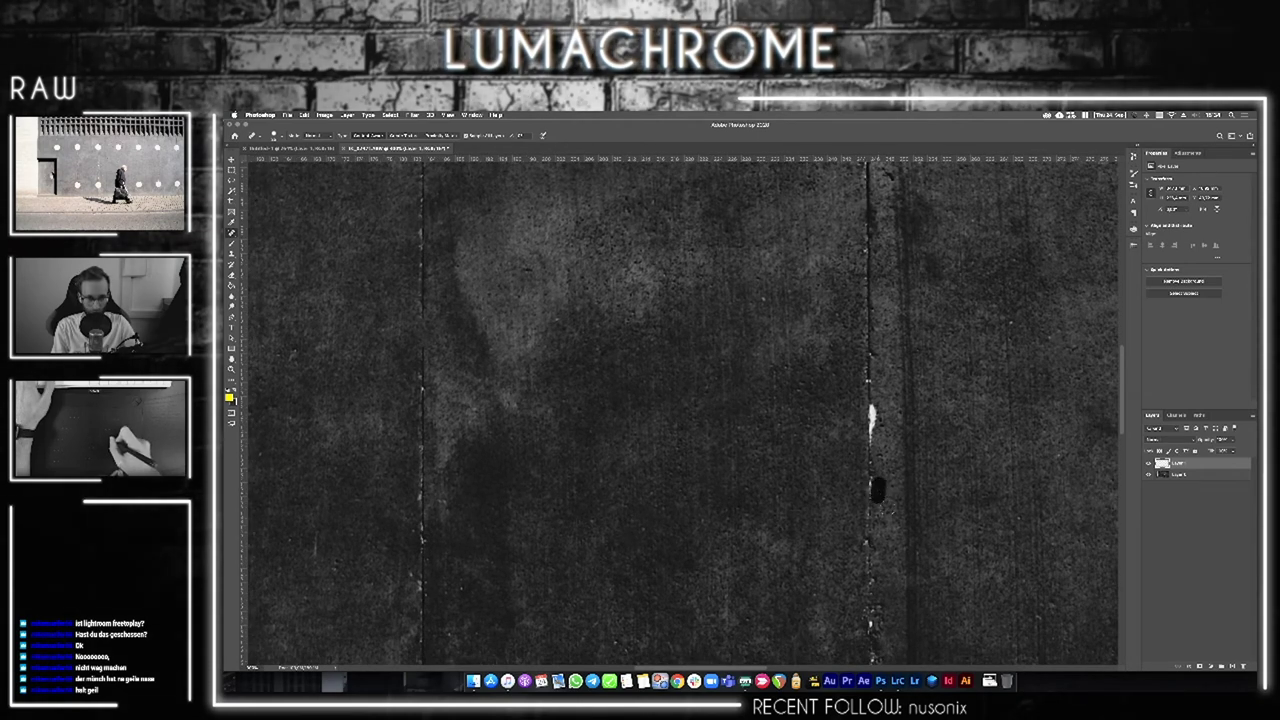
left_click(877, 418)
key("ctrl+z")
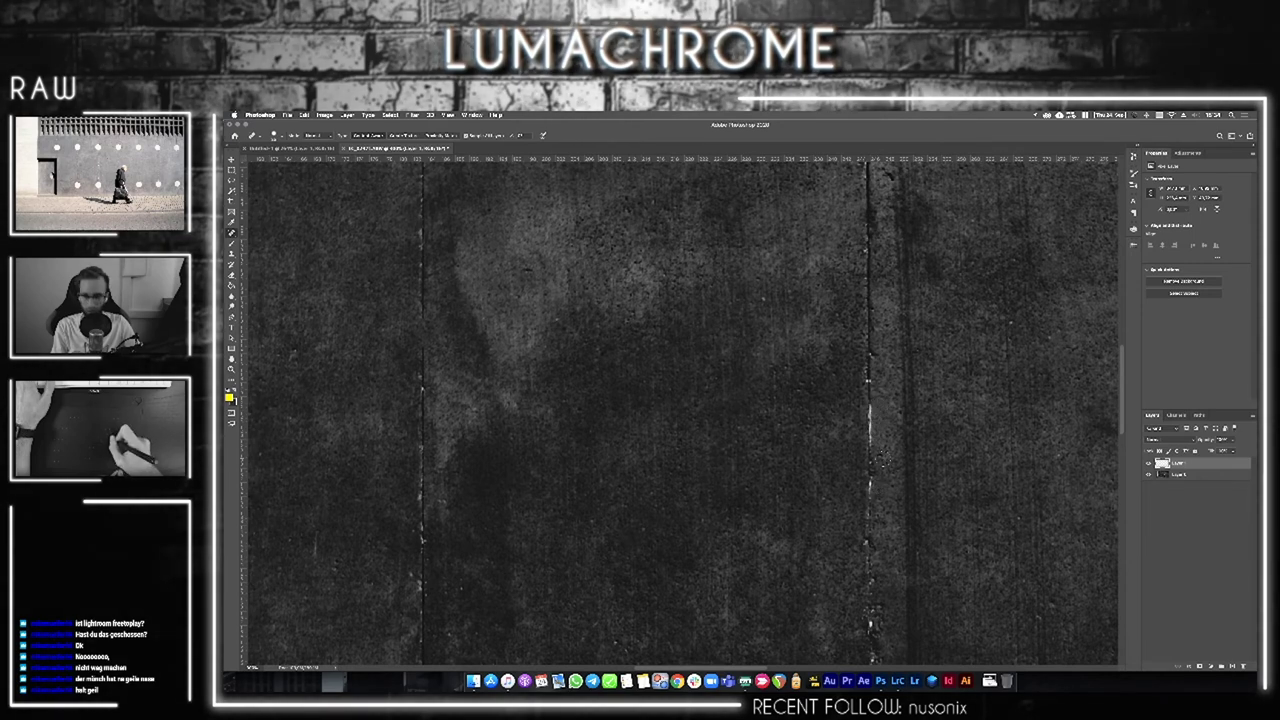
key("ctrl+0")
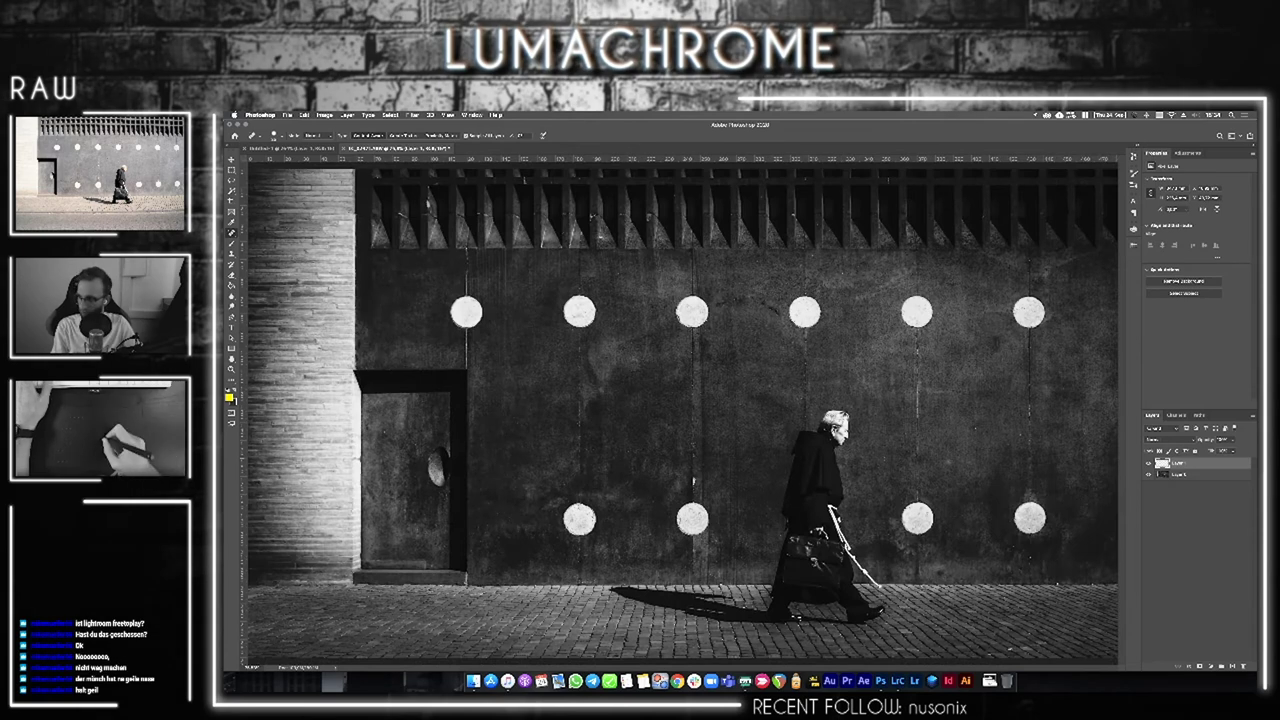
Zoom in on the small white spot on the wall seam and paint it black with the Brush
key("z")
left_click_drag(700, 483, 730, 417)
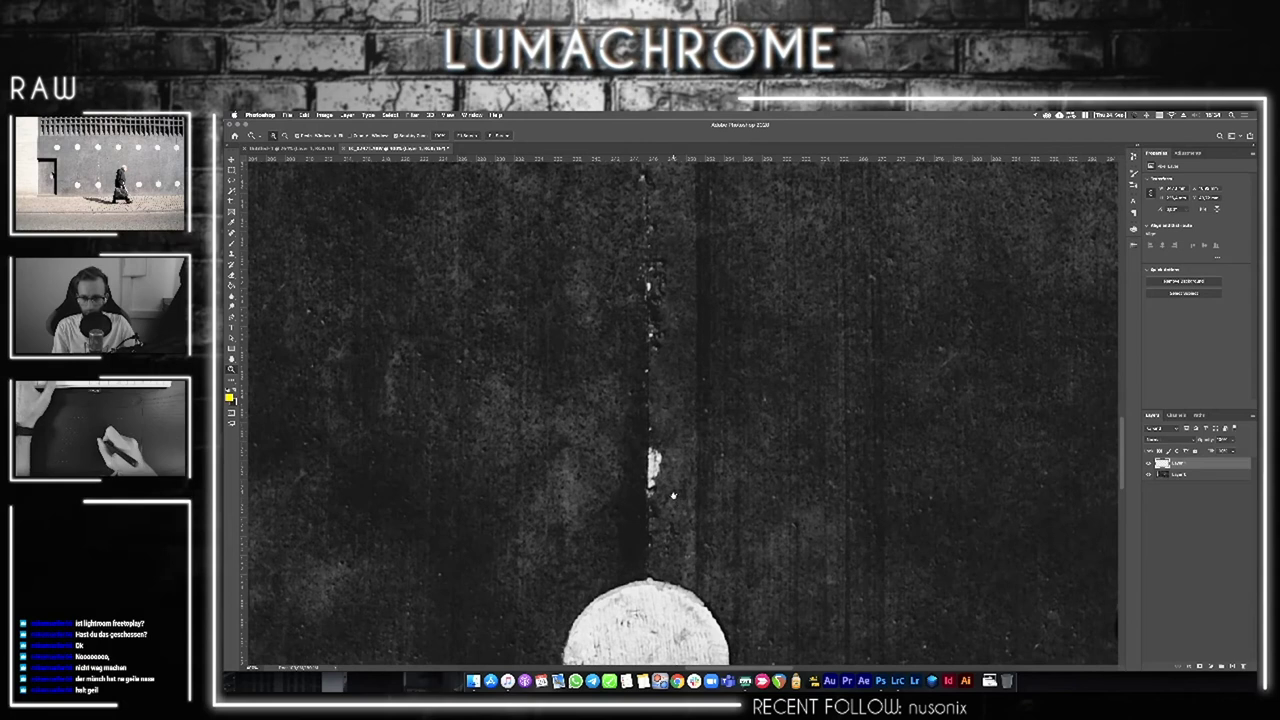
key("b")
left_click_drag(712, 420, 702, 440)
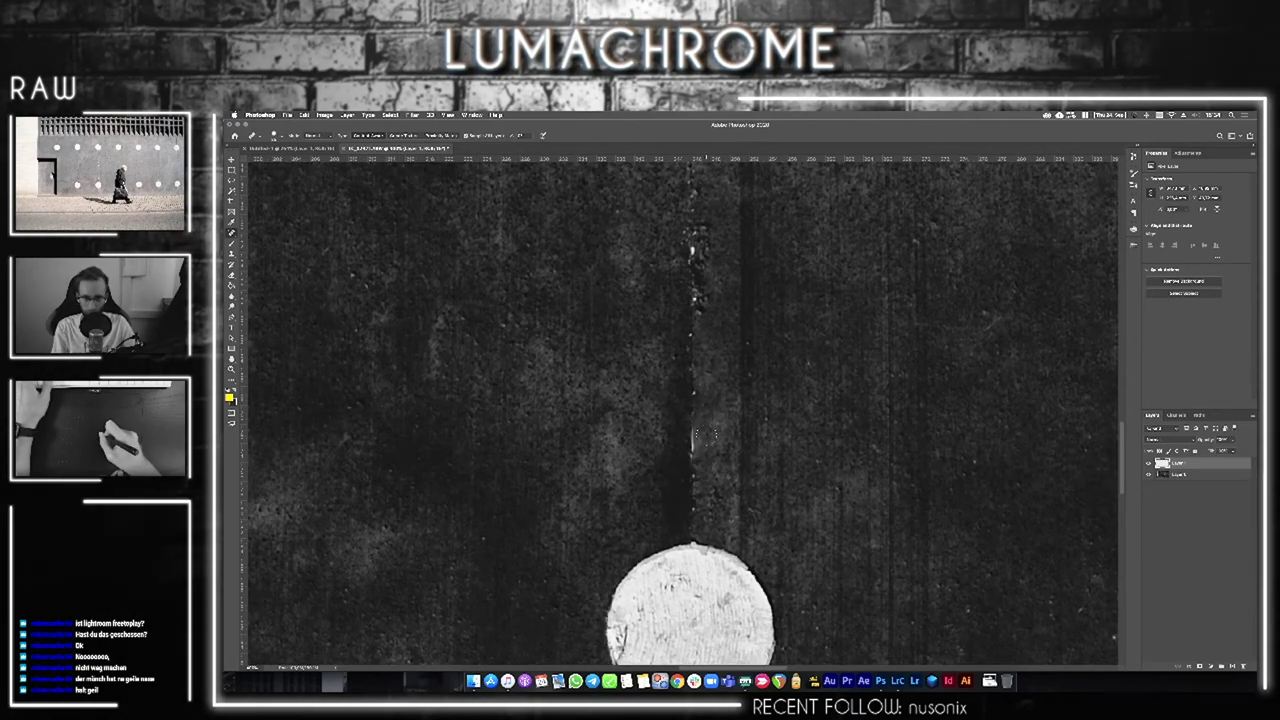
Pan around the zoomed image to check the wall and pavement for remaining specks
scroll(733, 500, "right", 5)
scroll(733, 499, "down", 3)
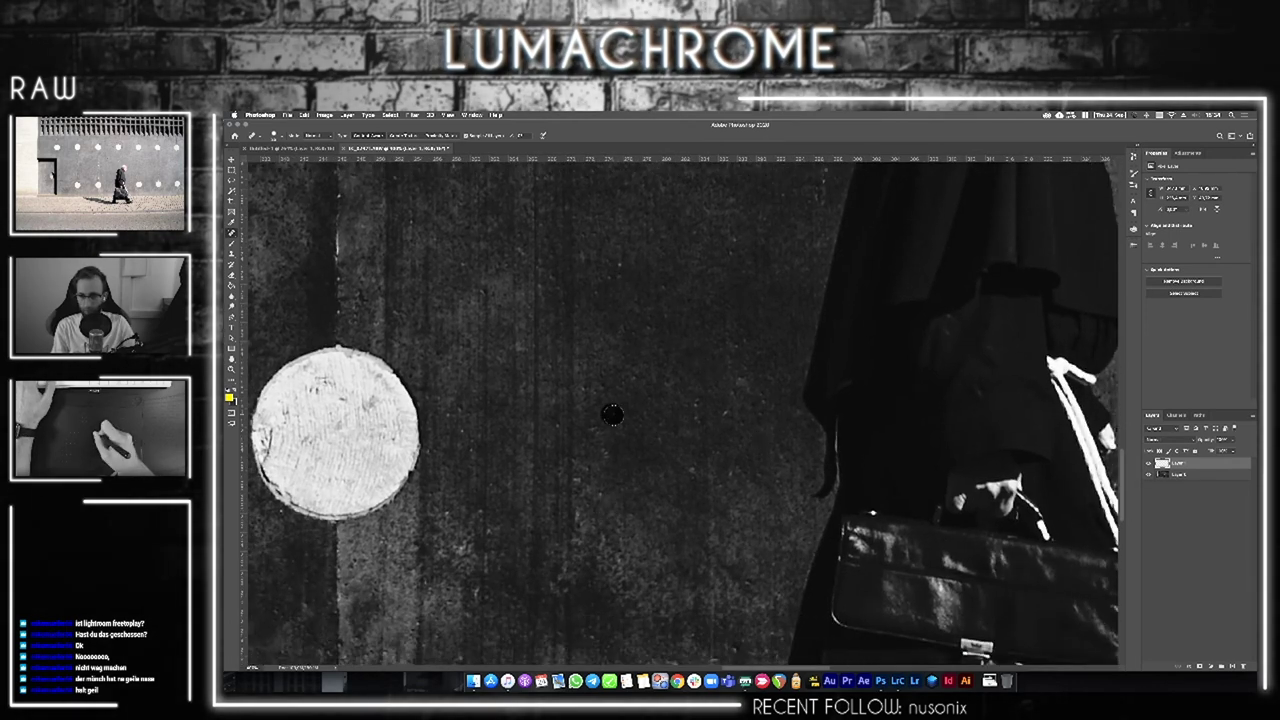
scroll(612, 497, "right", 5)
scroll(699, 449, "right", 5)
scroll(787, 410, "right", 5)
scroll(787, 410, "down", 3)
scroll(787, 410, "right", 2)
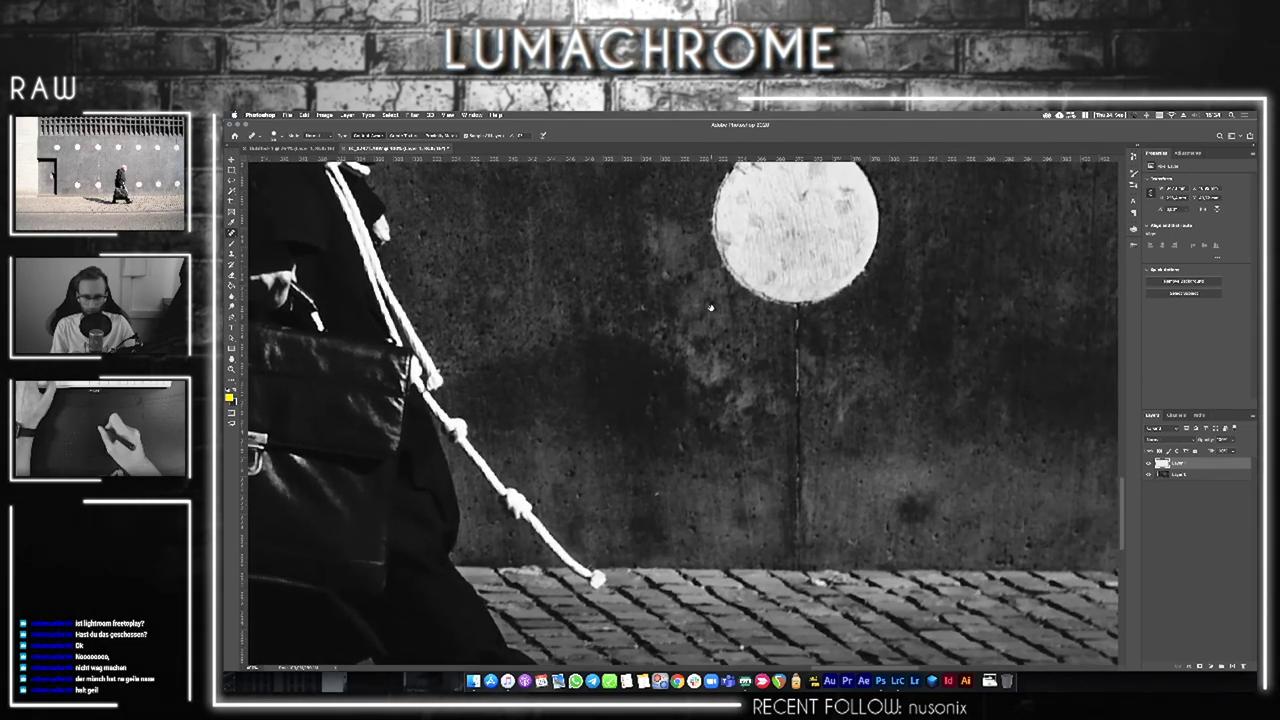
scroll(705, 321, "down", 3)
scroll(705, 321, "down", 2)
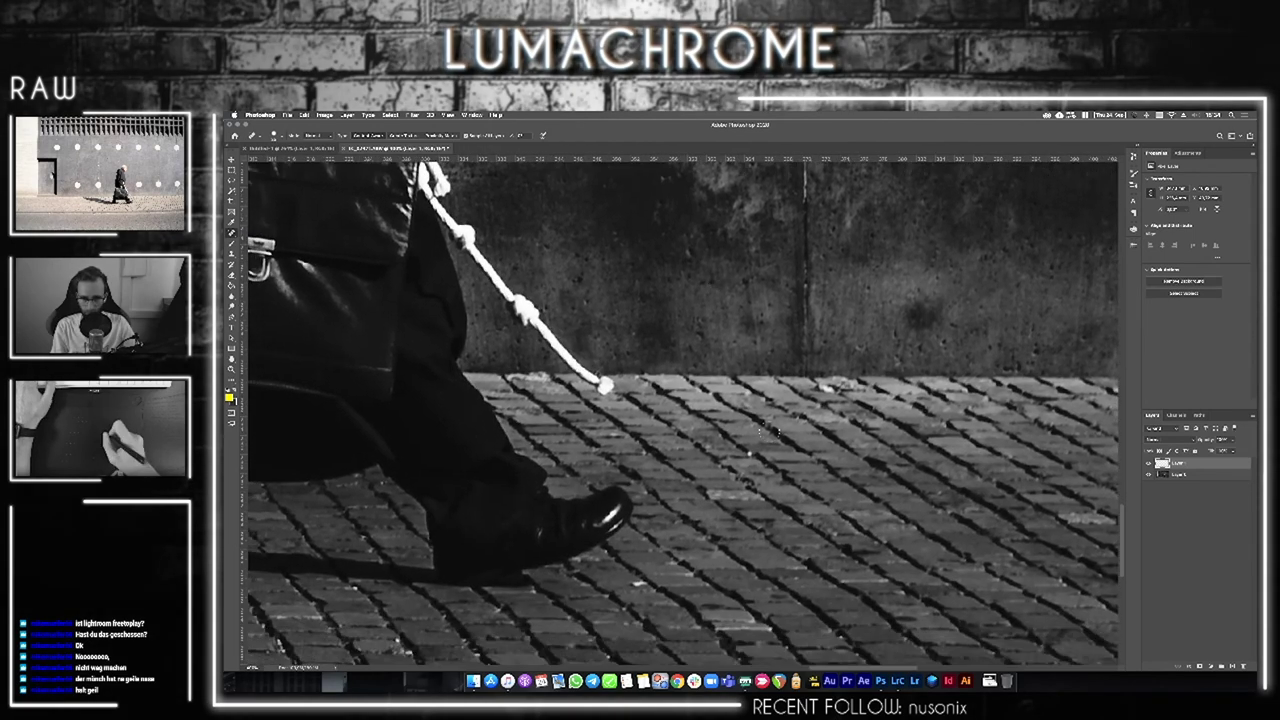
scroll(751, 452, "down", 5)
scroll(751, 453, "left", 2)
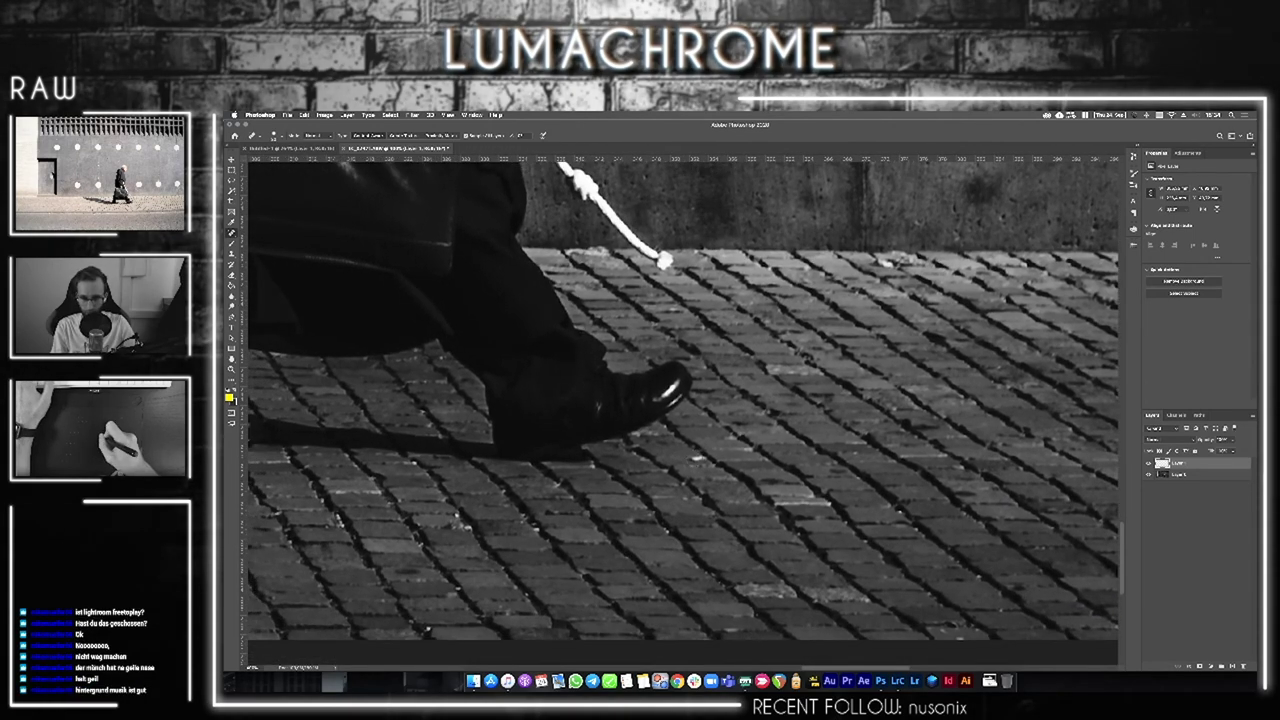
scroll(697, 458, "down", 2)
scroll(697, 457, "left", 5)
scroll(774, 407, "down", 3)
scroll(774, 407, "left", 6)
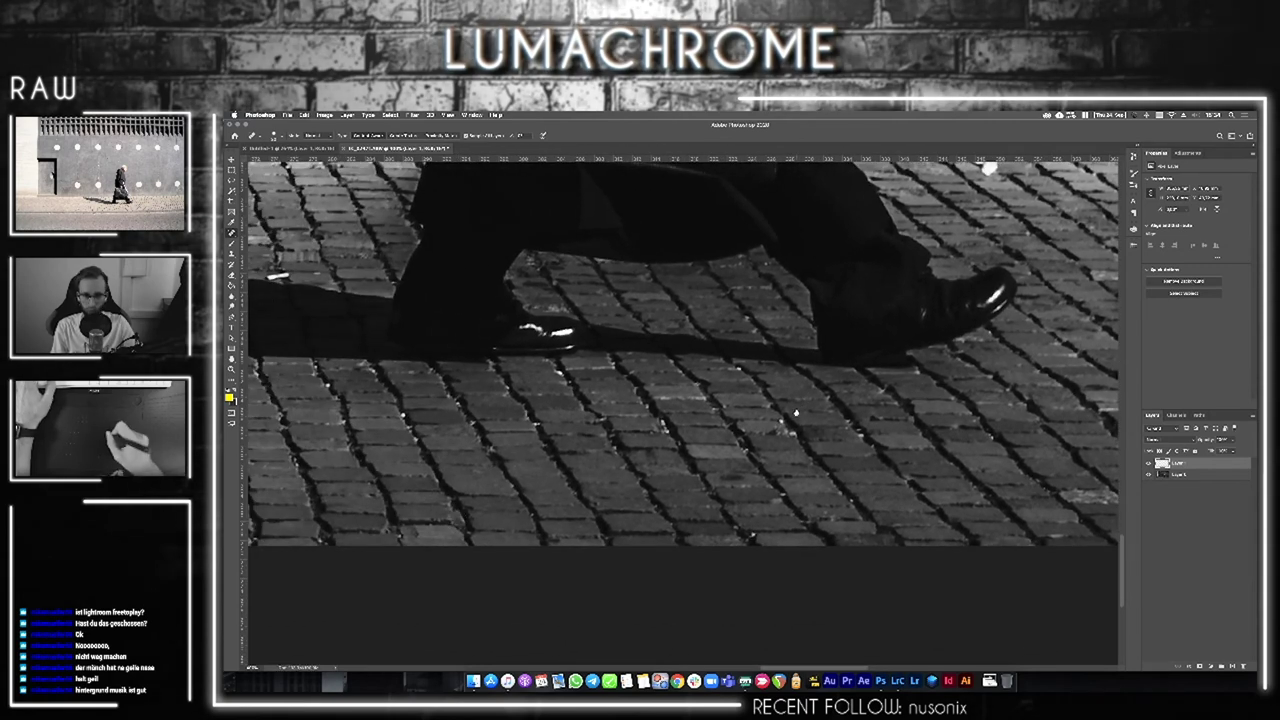
scroll(740, 362, "right", 1)
scroll(759, 360, "right", 5)
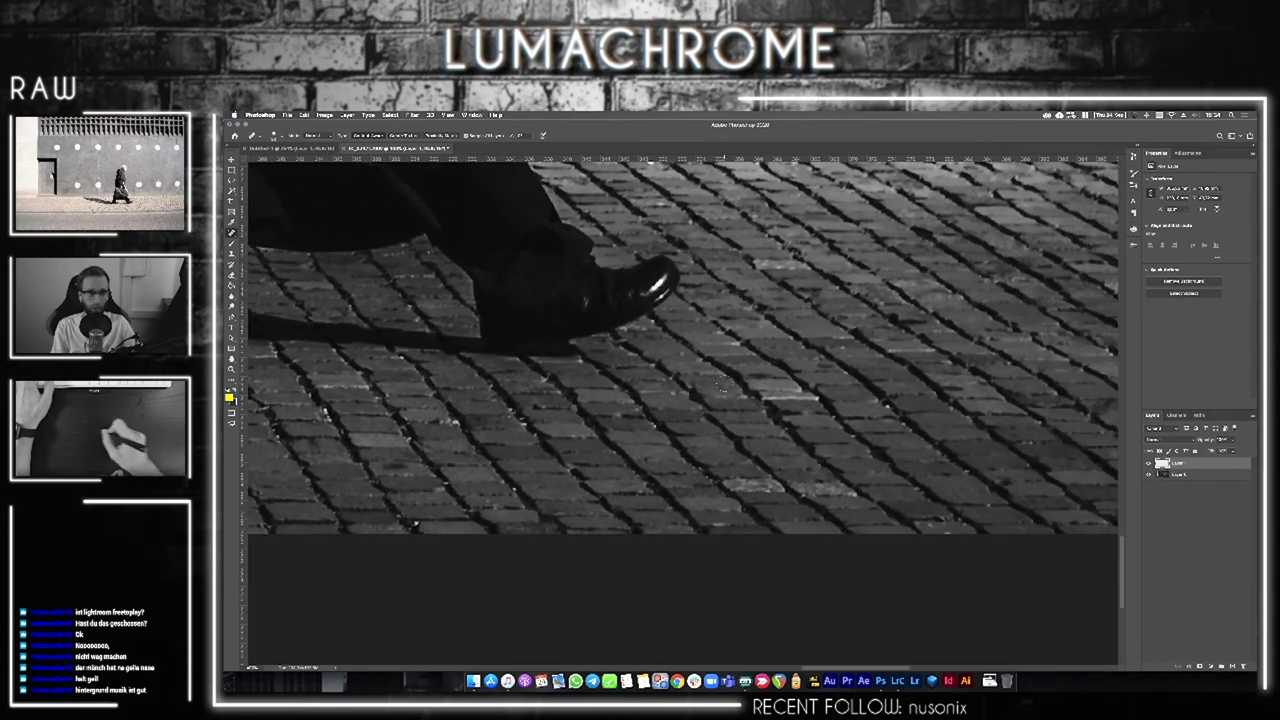
scroll(790, 356, "right", 5)
scroll(816, 352, "right", 1)
scroll(815, 352, "right", 2)
scroll(816, 352, "down", 1)
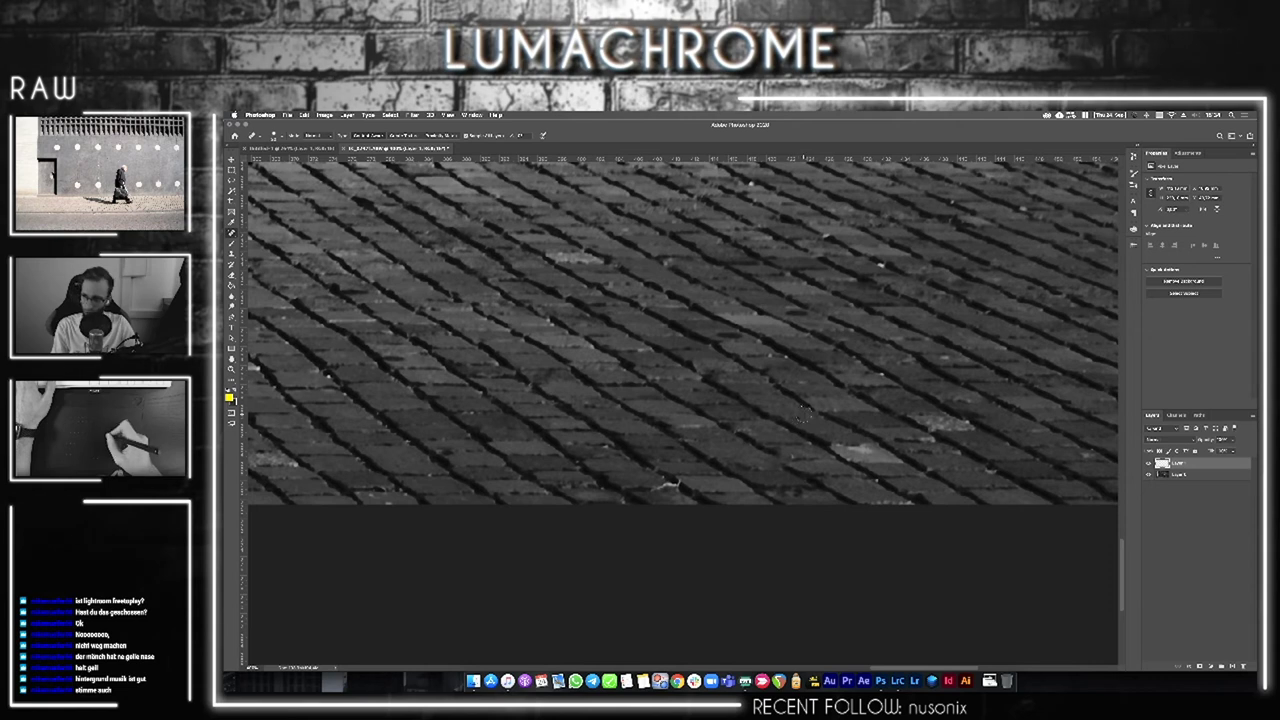
scroll(803, 415, "right", 1)
scroll(803, 415, "up", 4)
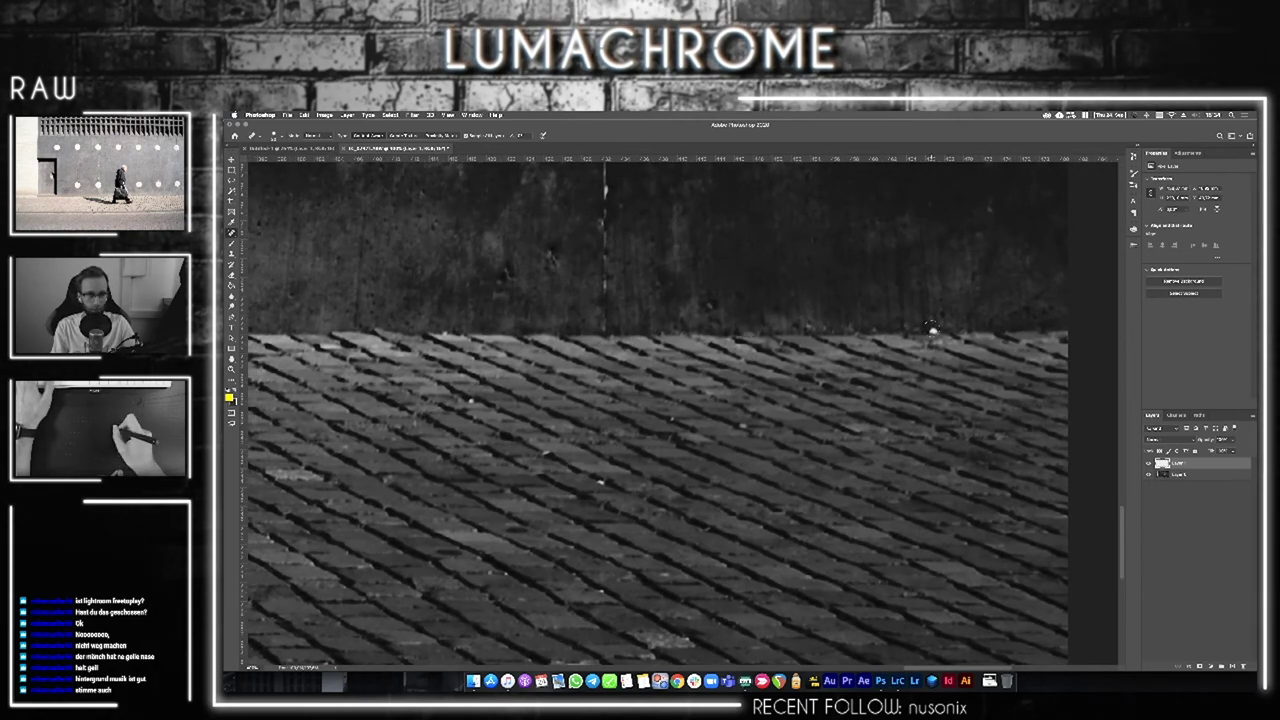
scroll(859, 287, "left", 2)
scroll(859, 286, "left", 1)
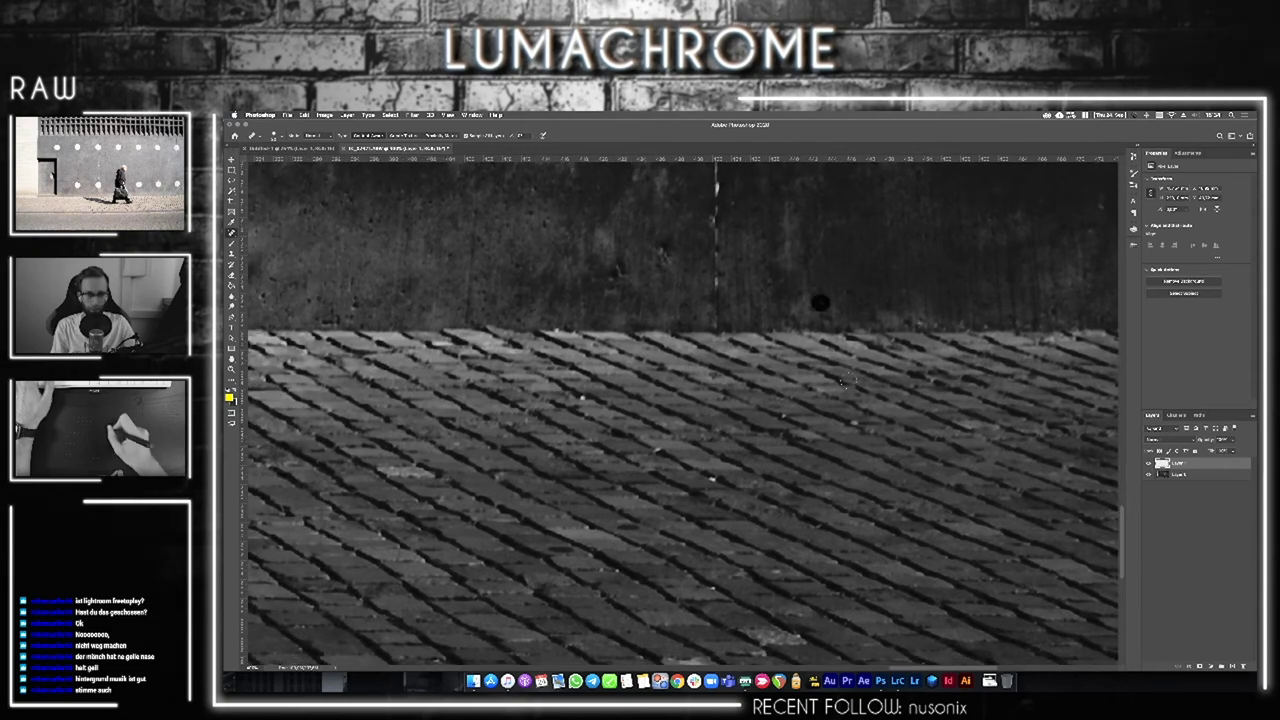
scroll(780, 433, "right", 1)
scroll(739, 507, "up", 5)
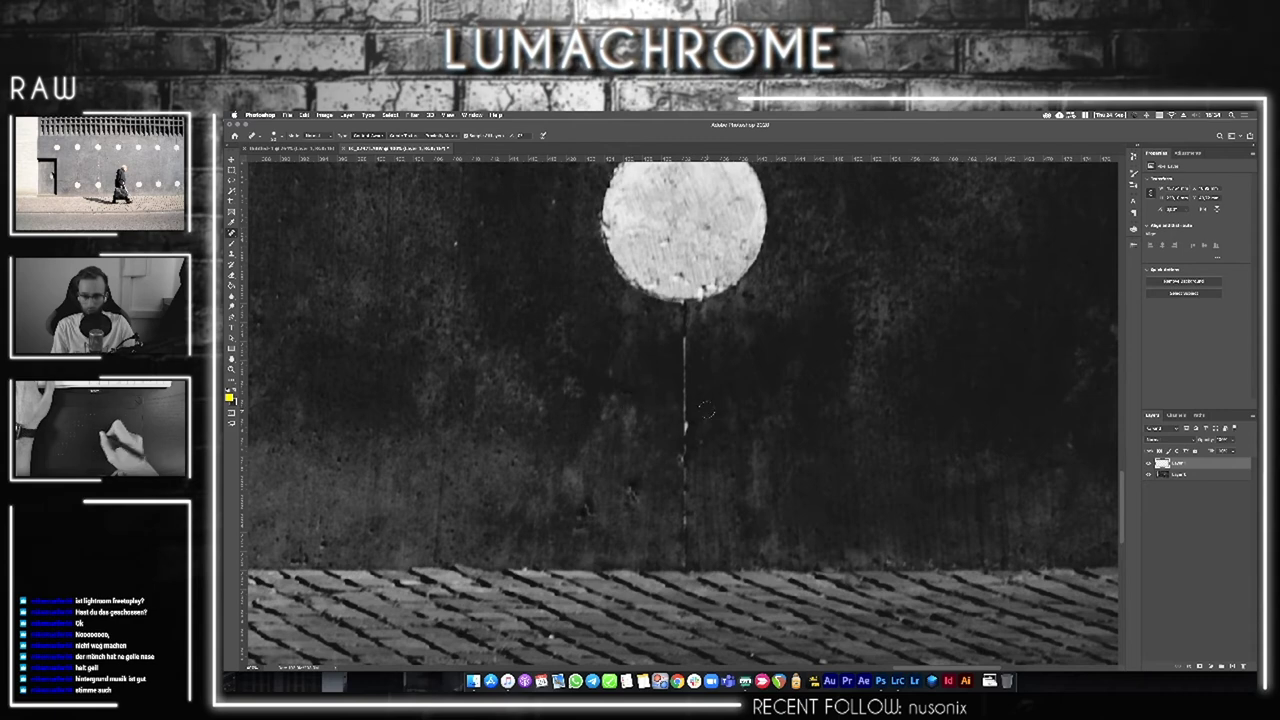
Bring another stretch of the wall seam into view and paint out its blemish in black
scroll(617, 429, "left", 4)
scroll(617, 429, "up", 1)
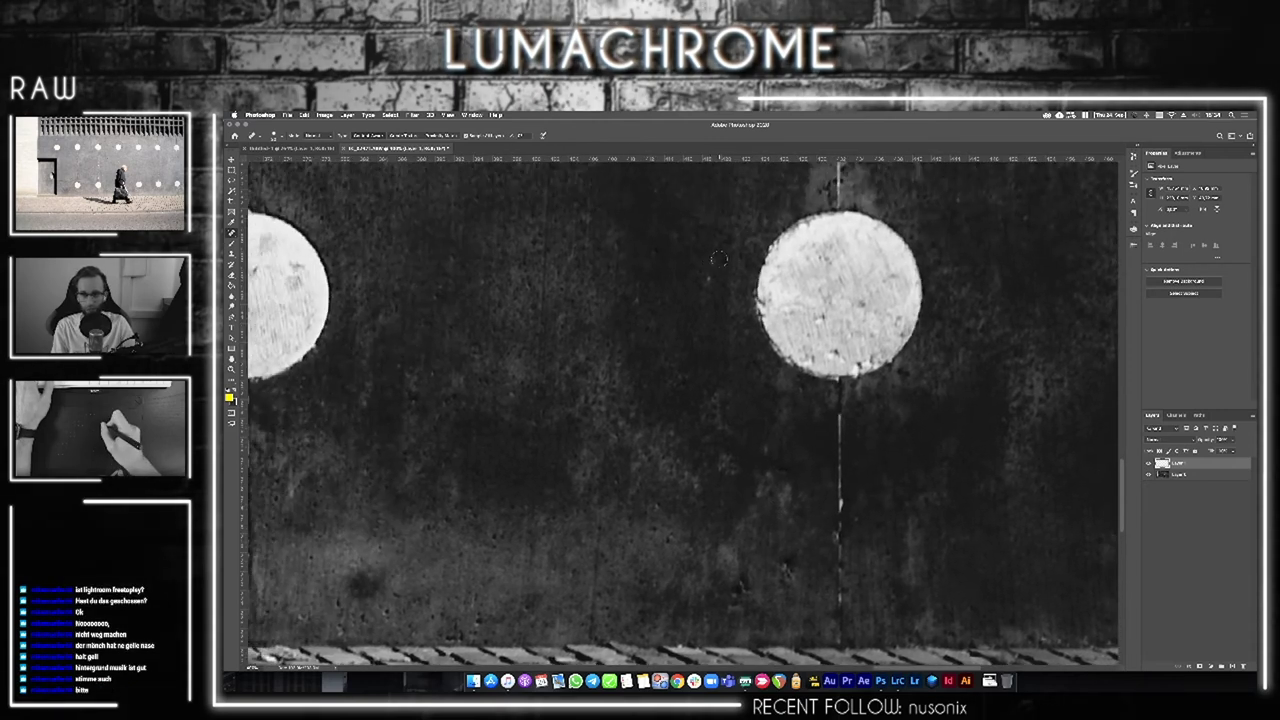
scroll(677, 366, "left", 3)
scroll(676, 366, "up", 1)
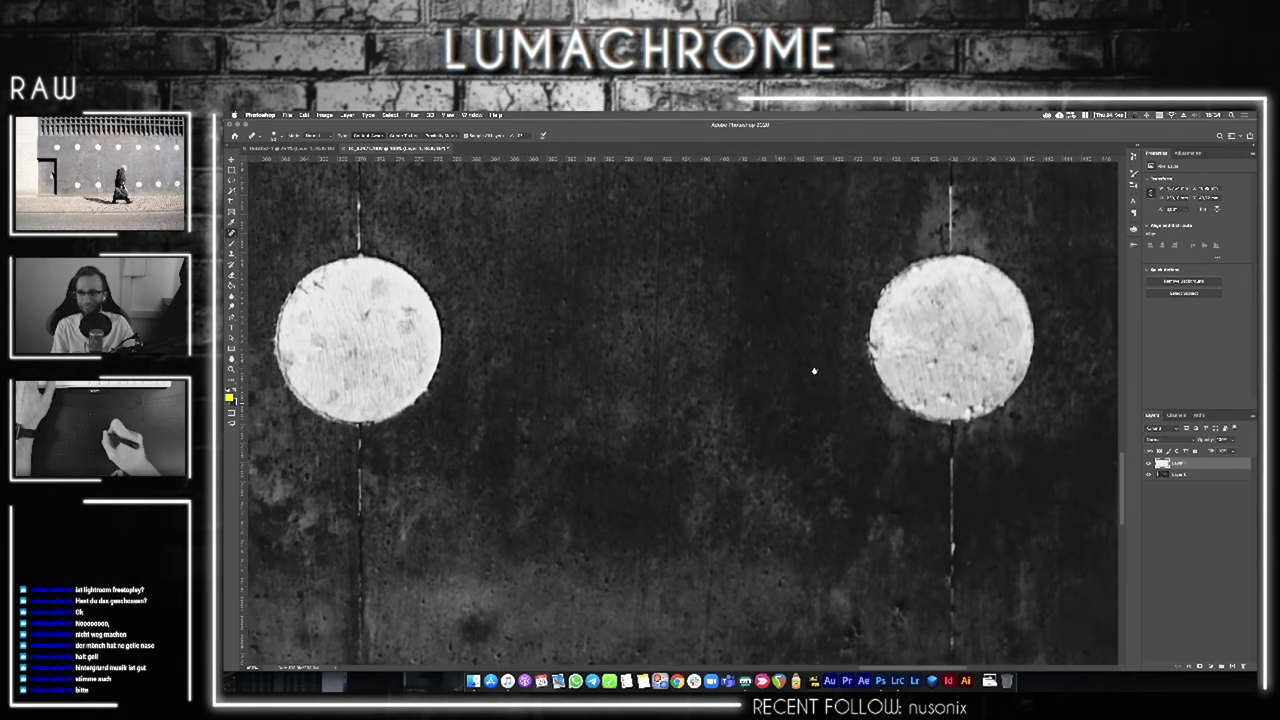
scroll(814, 366, "left", 6)
scroll(813, 366, "up", 4)
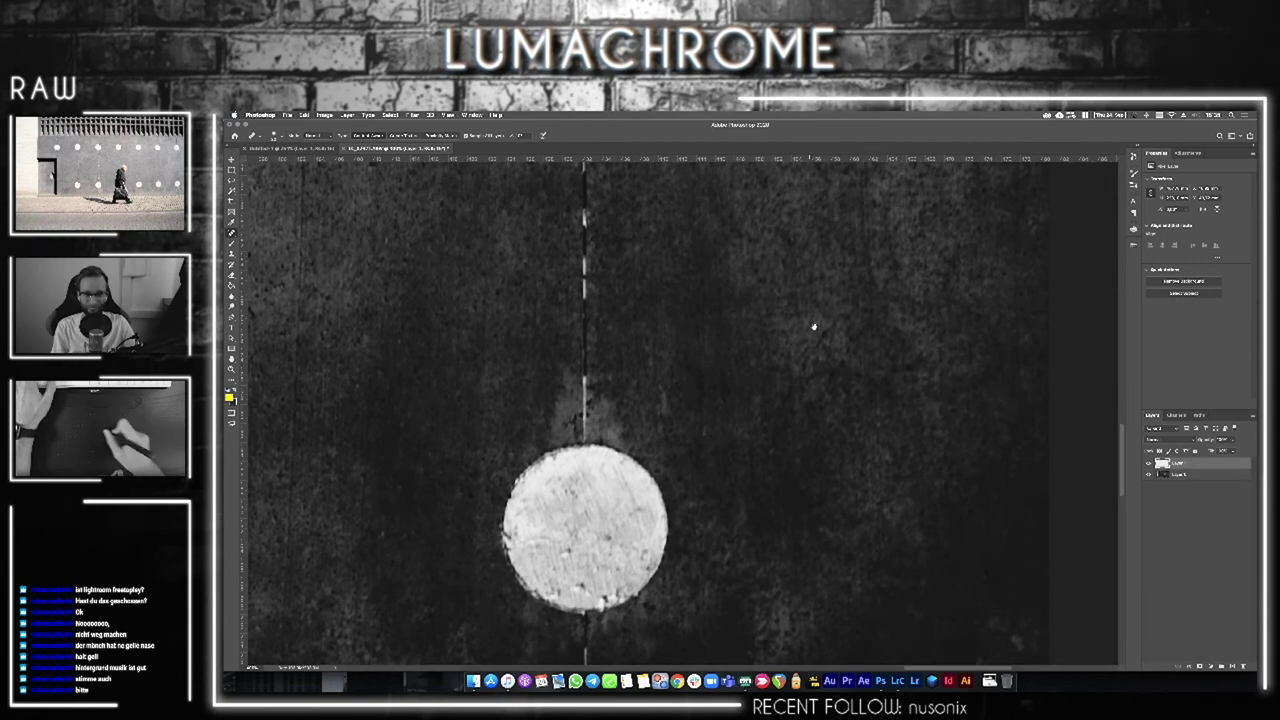
scroll(839, 370, "up", 5)
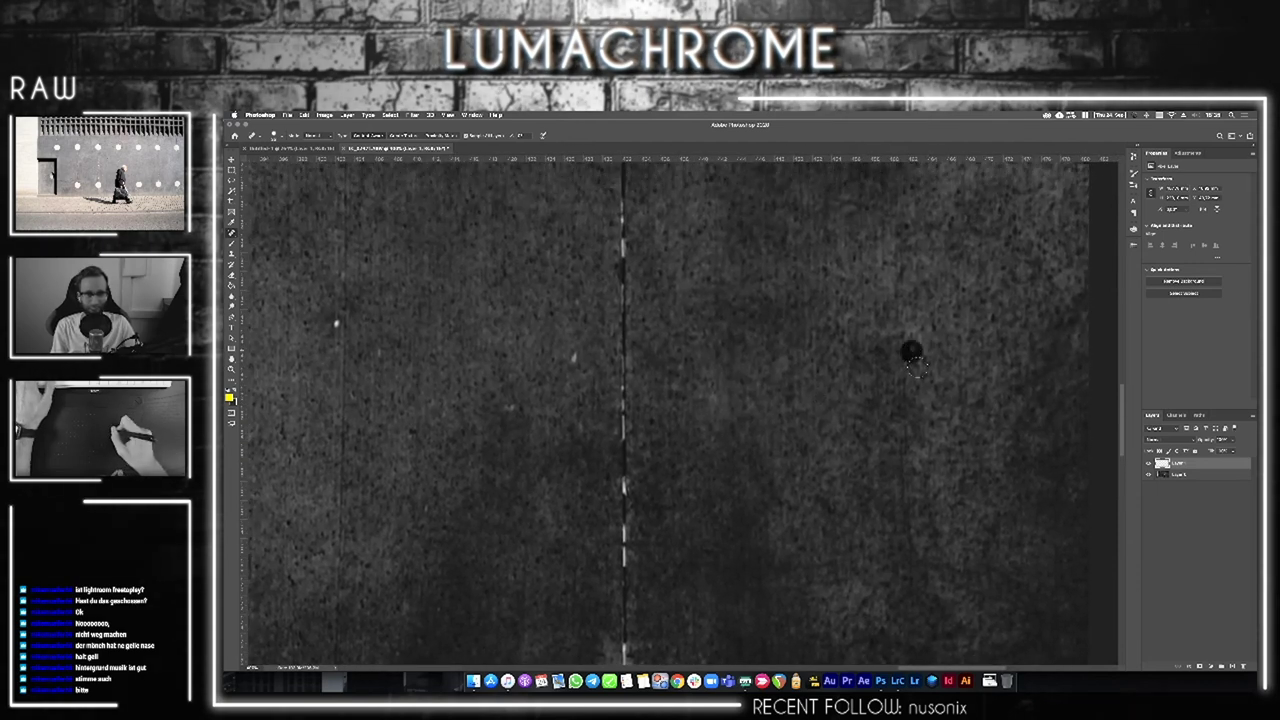
left_click_drag(776, 340, 904, 390)
scroll(903, 390, "left", 2)
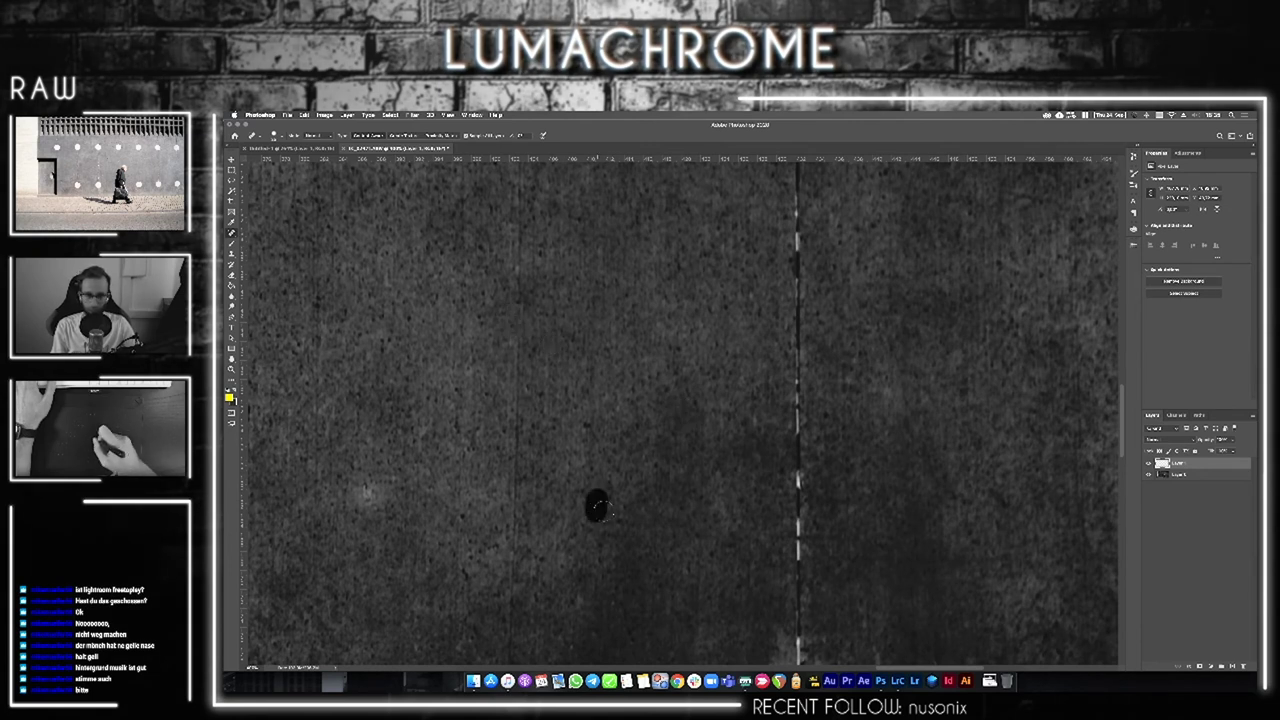
scroll(640, 512, "right", 2)
scroll(757, 400, "right", 6)
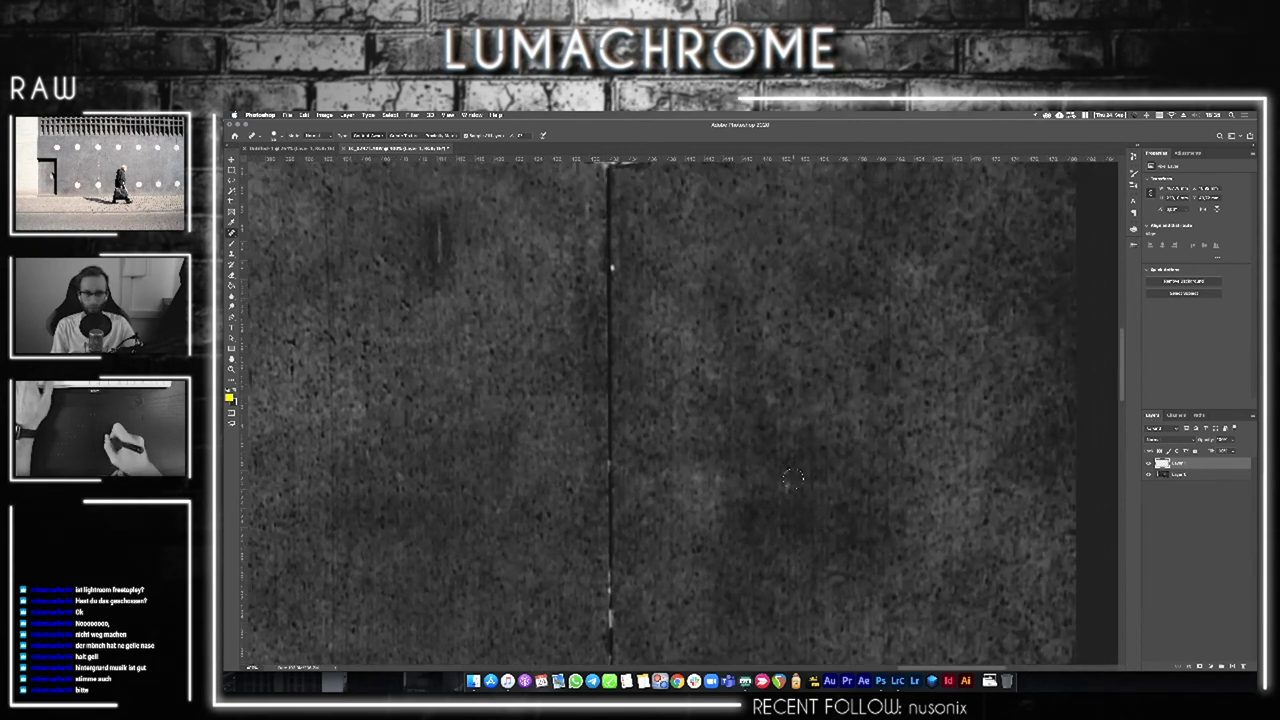
left_click(616, 269)
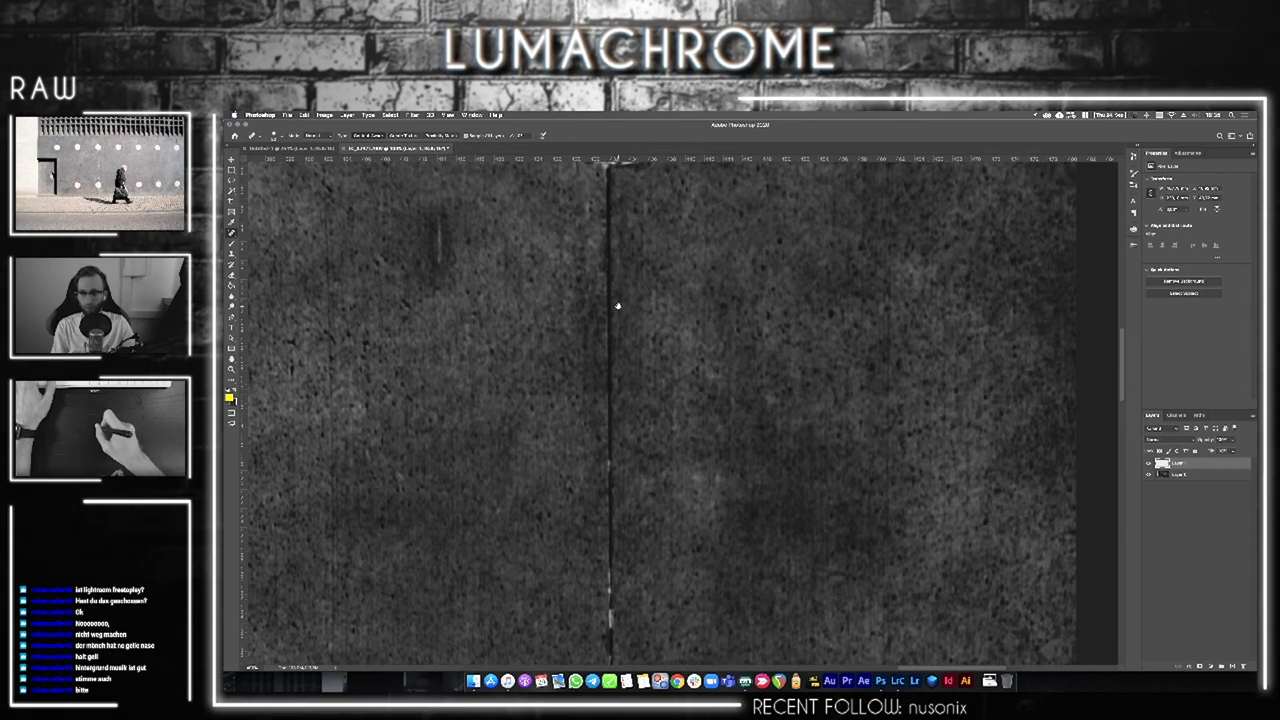
Scroll across the photo to review the cleaned-up wall around the circles
scroll(617, 304, "up", 3)
scroll(650, 330, "up", 3)
scroll(690, 355, "up", 3)
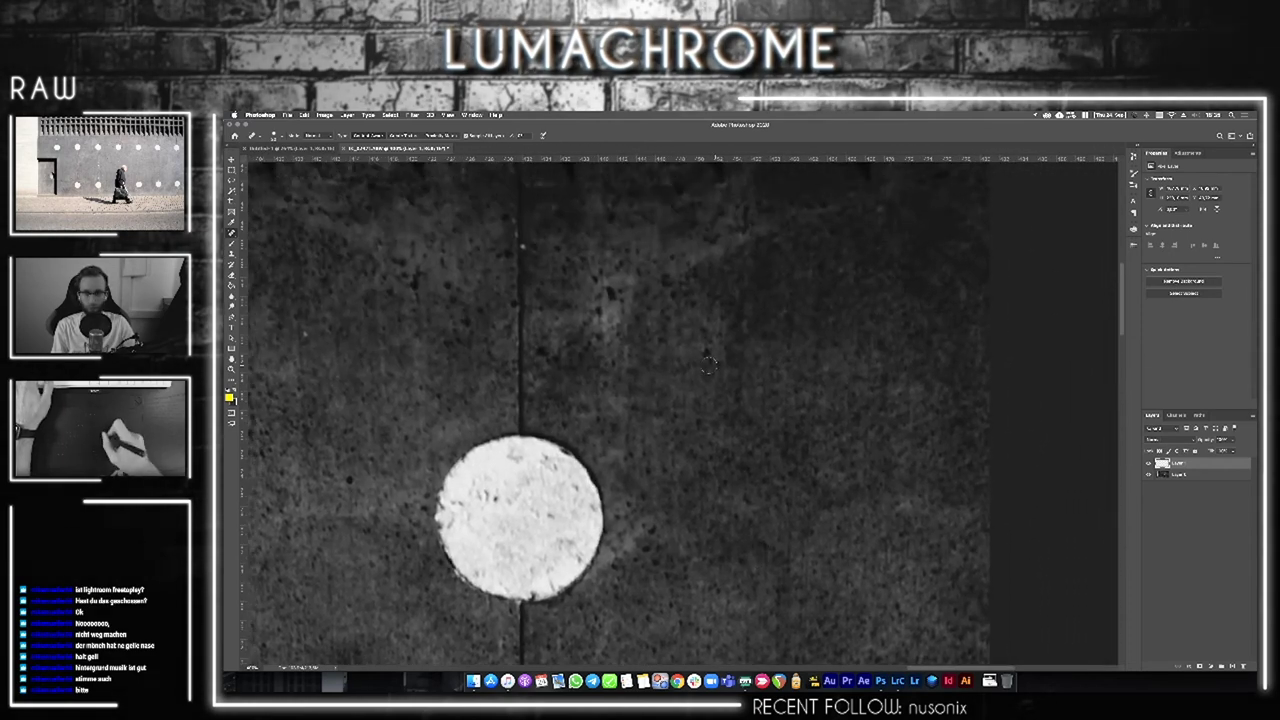
scroll(706, 366, "up", 3)
scroll(850, 420, "left", 4)
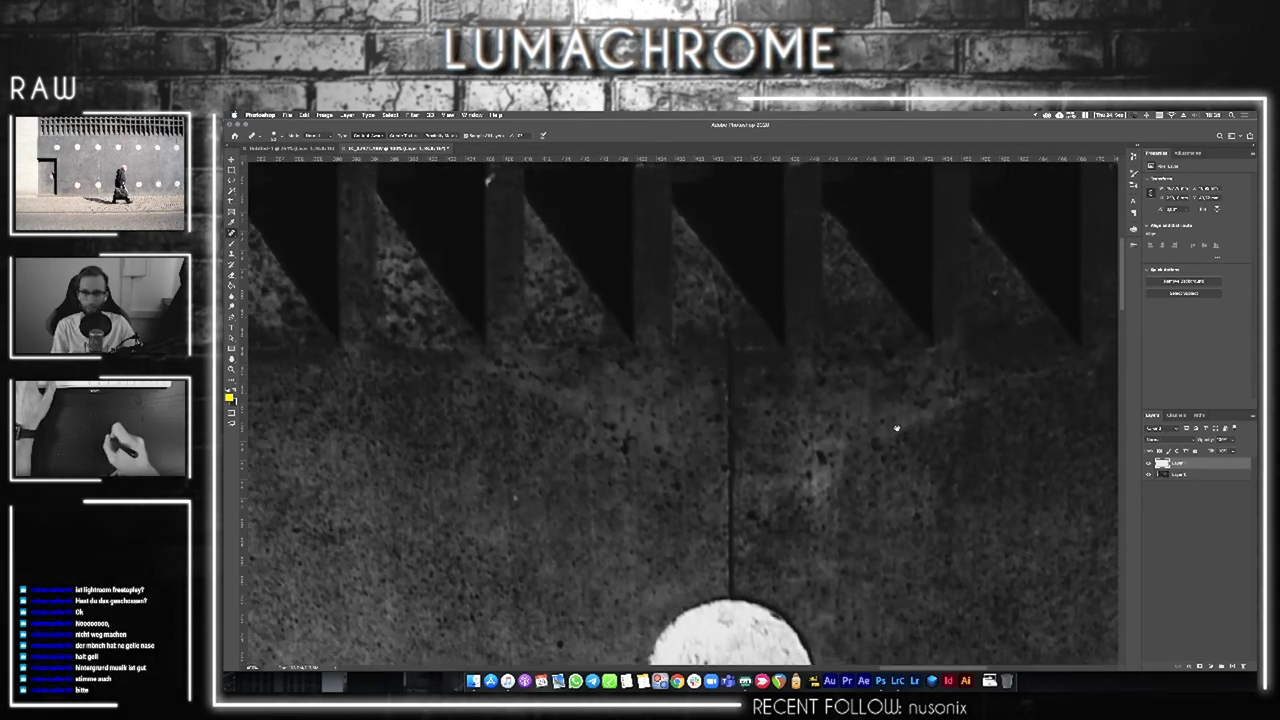
scroll(896, 428, "down", 1)
scroll(563, 443, "left", 2)
scroll(728, 400, "left", 5)
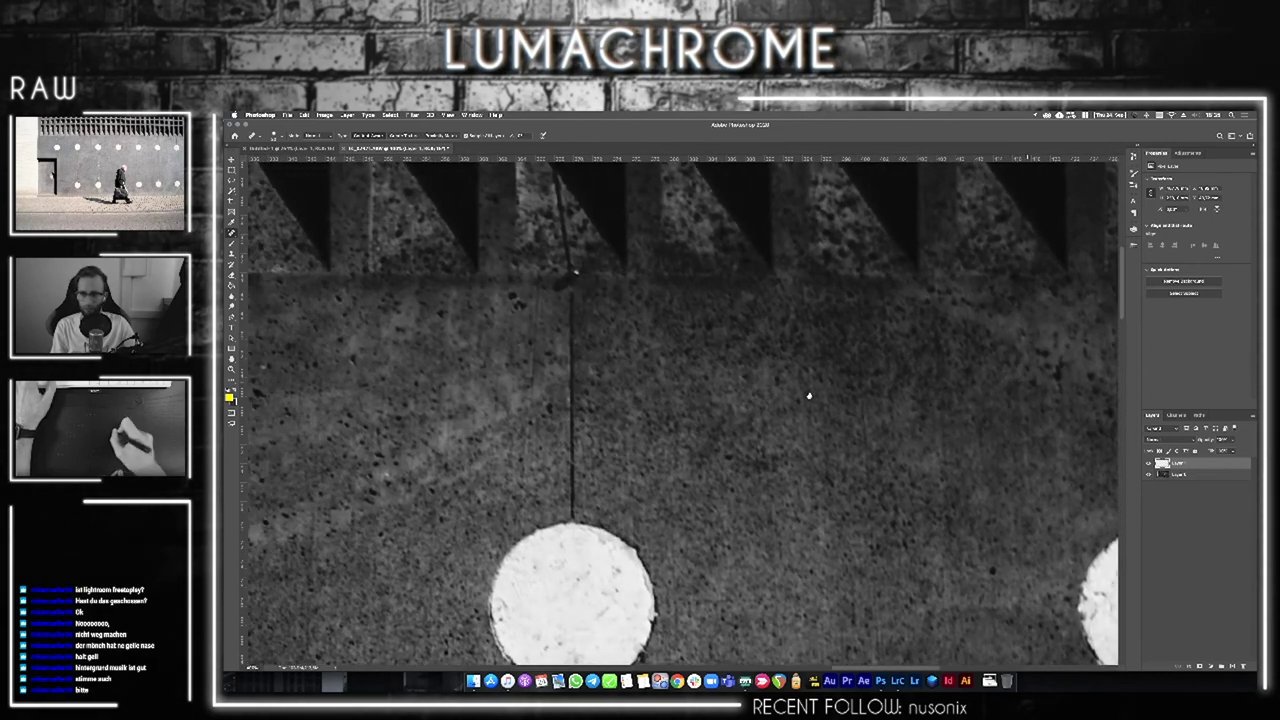
scroll(703, 371, "down", 3)
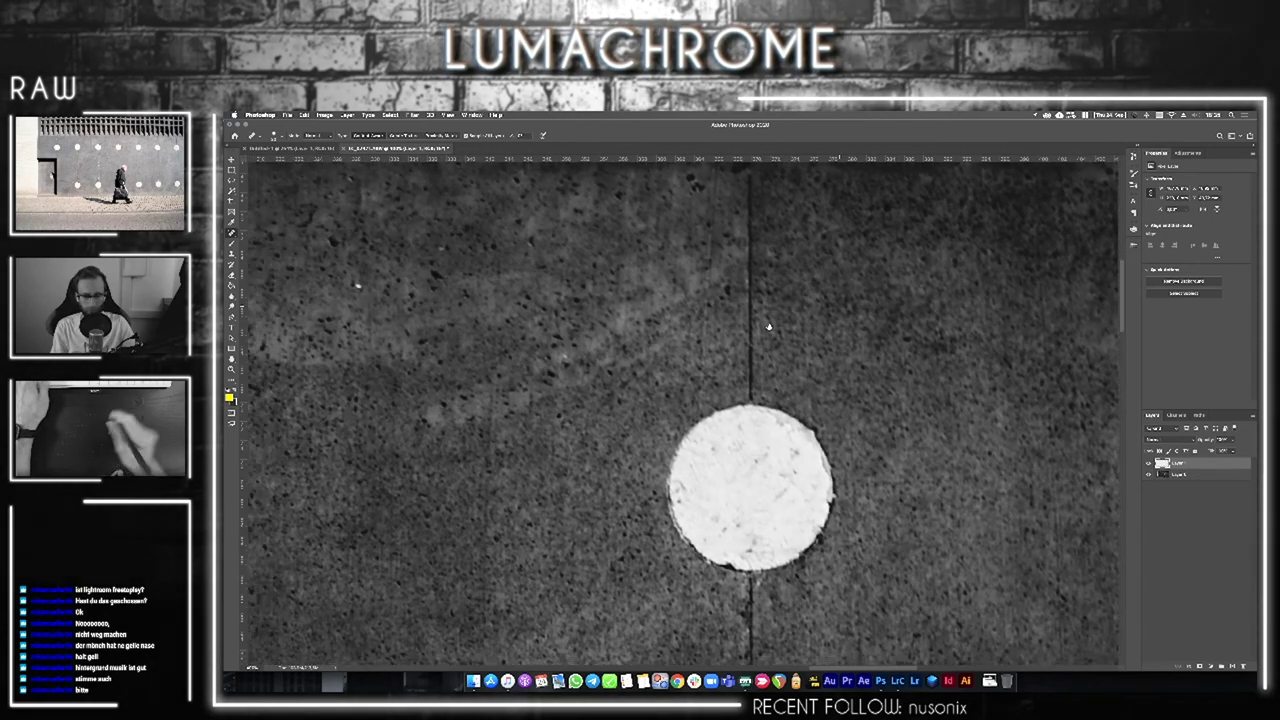
scroll(765, 323, "down", 3)
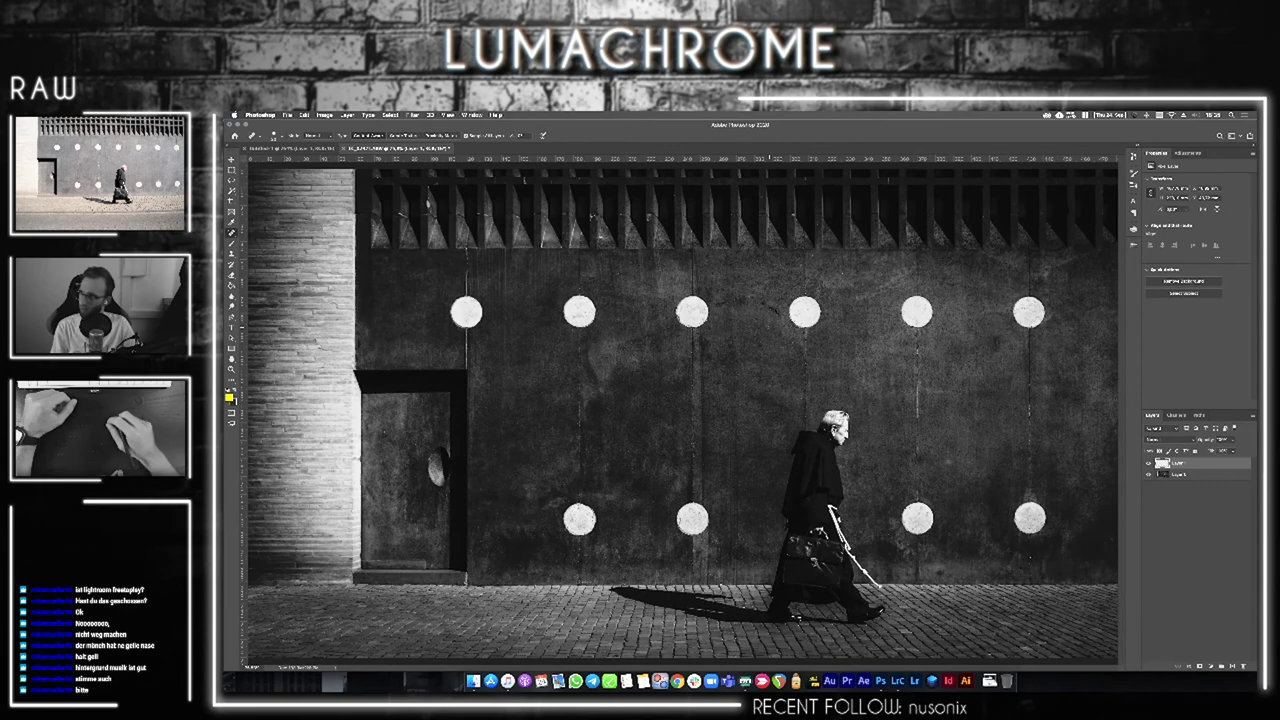
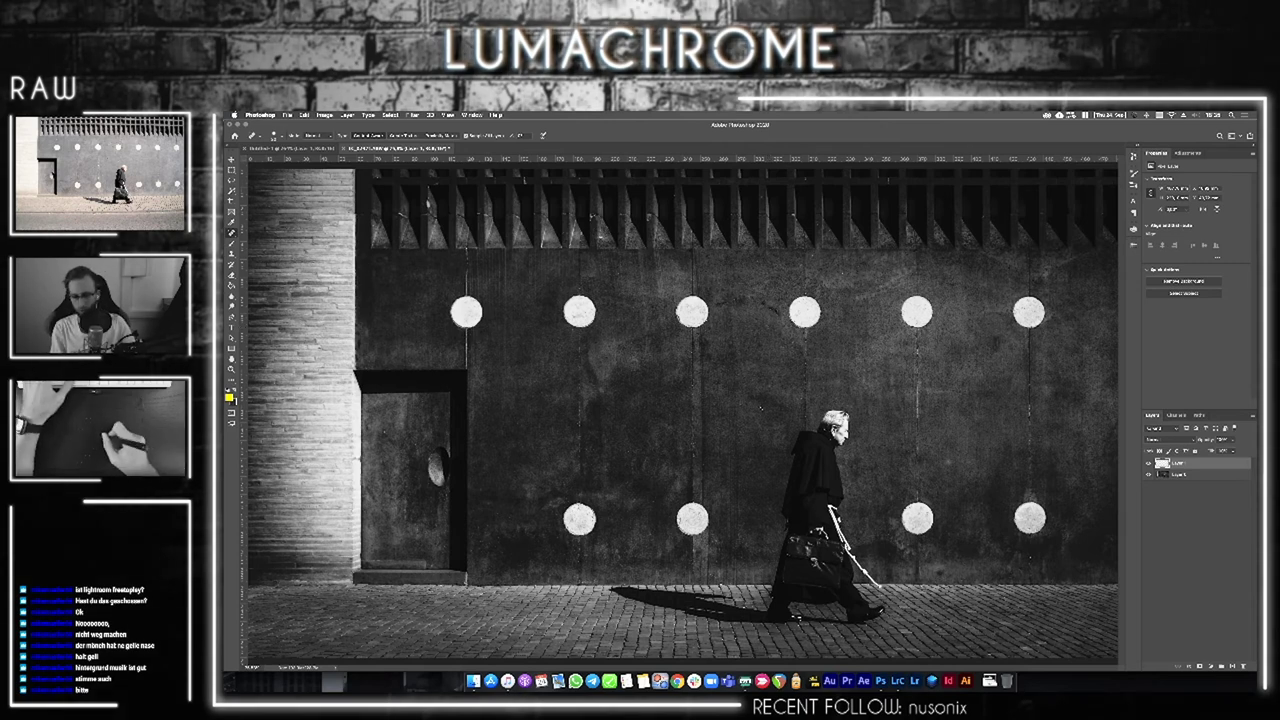
Zoom in and heal the dark dust spots on the wall between the upper white circles, then fit to screen
key("z")
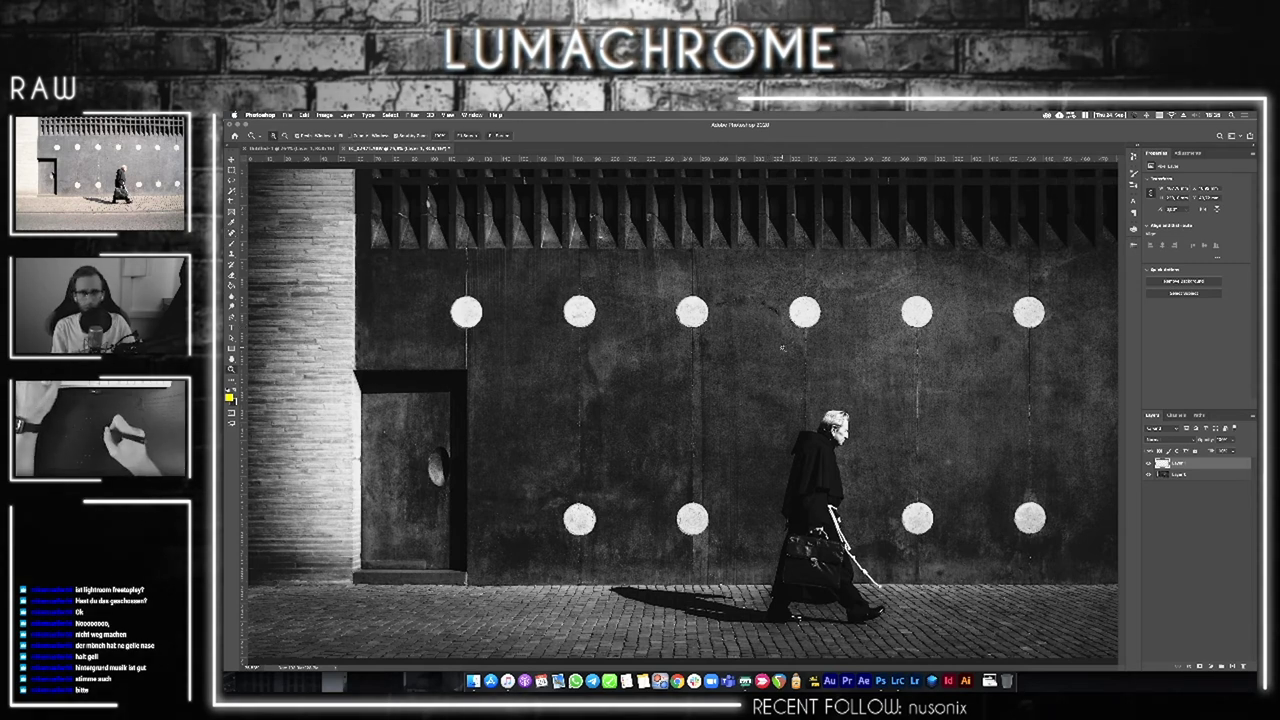
left_click(770, 316)
left_click(775, 316)
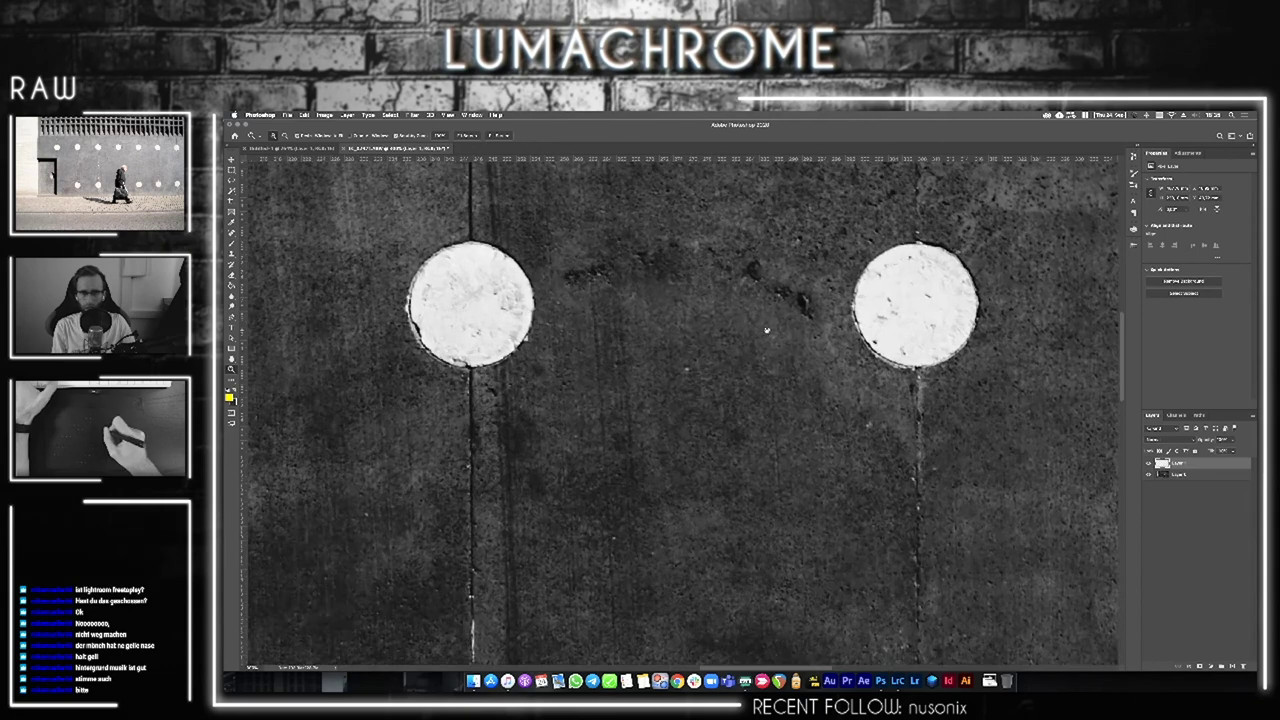
scroll(775, 316, "up", 2)
key("b")
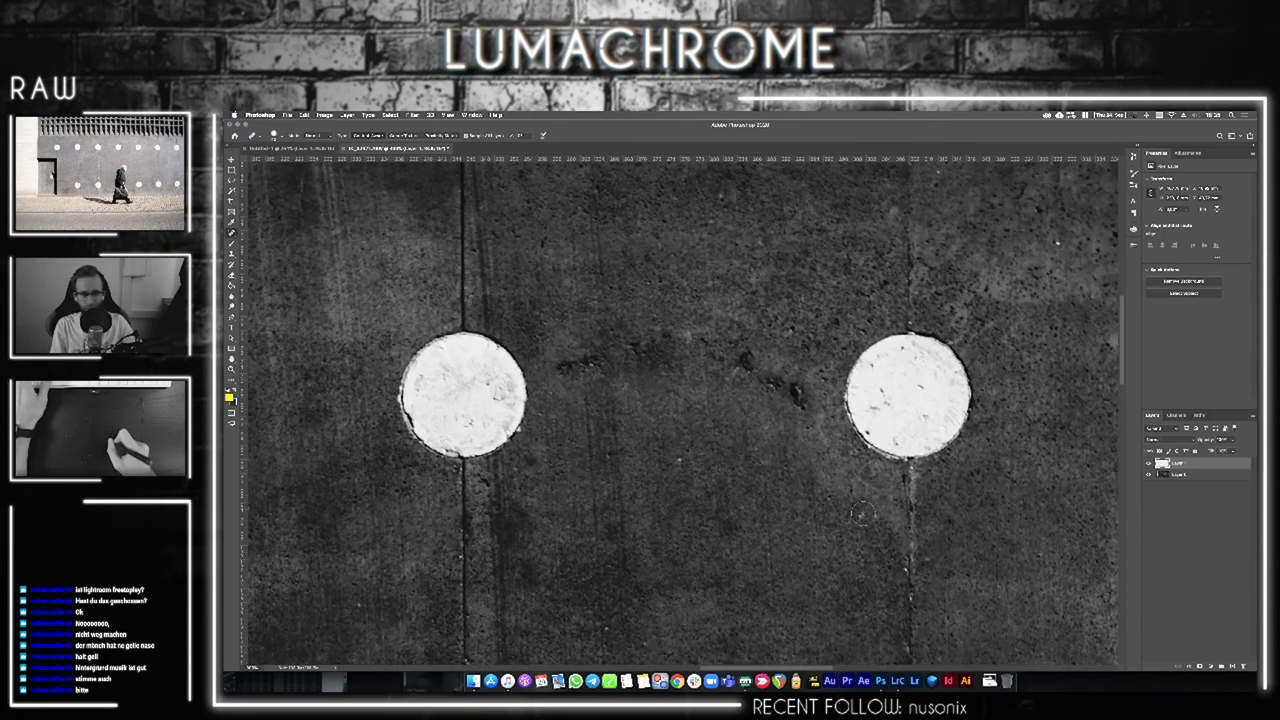
mouse_move(800, 425)
left_mouse_down()
mouse_move(745, 345)
mouse_move(555, 365)
left_mouse_up()
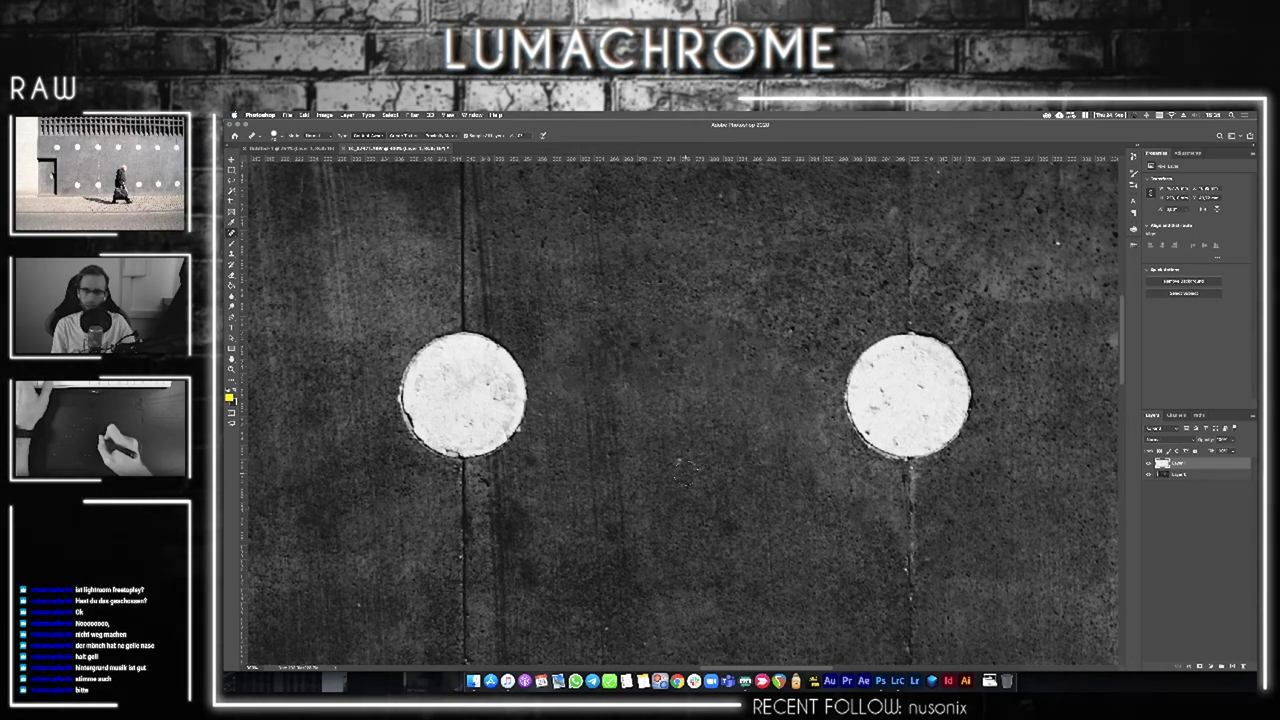
left_click_drag(781, 372, 627, 494)
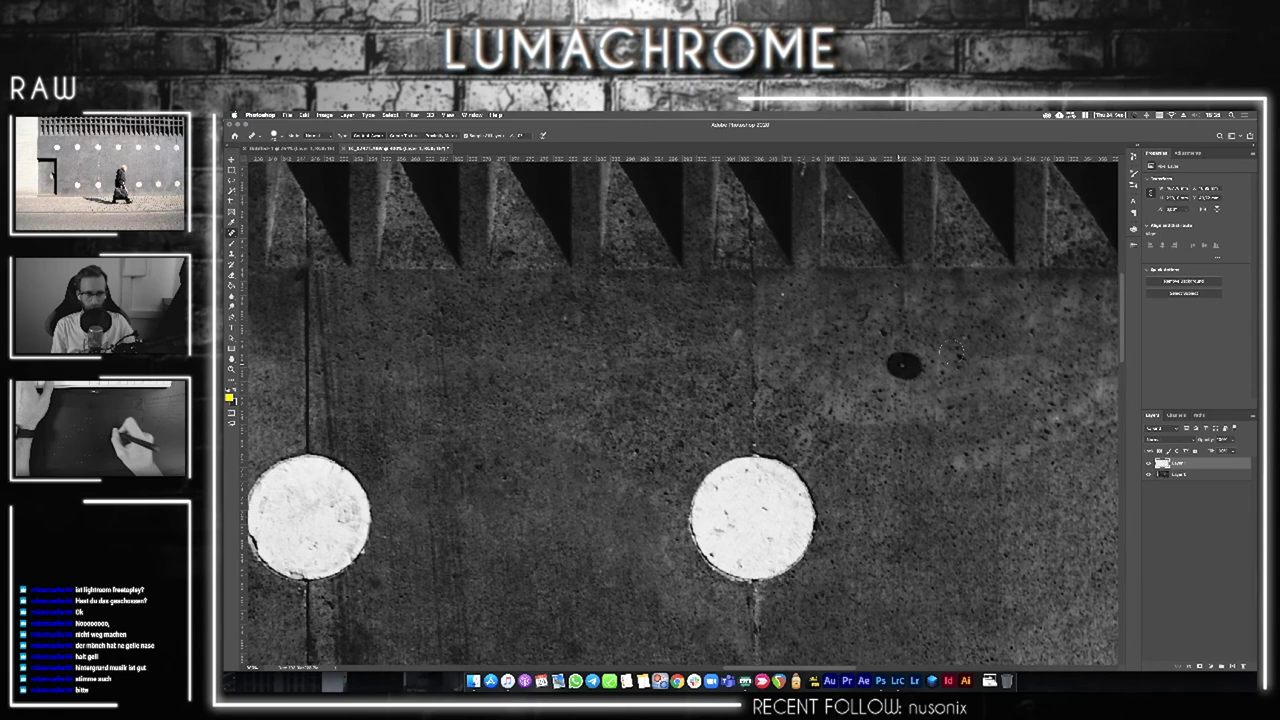
left_click_drag(800, 162, 720, 338)
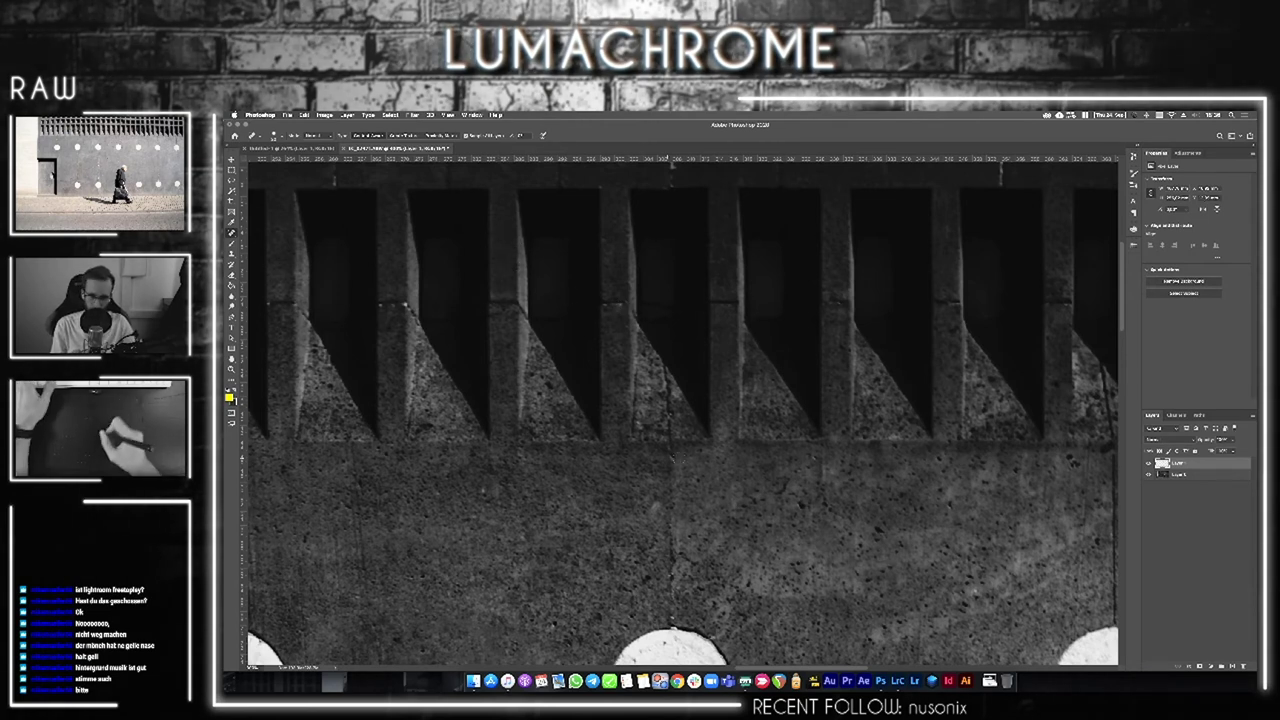
key("super+0")
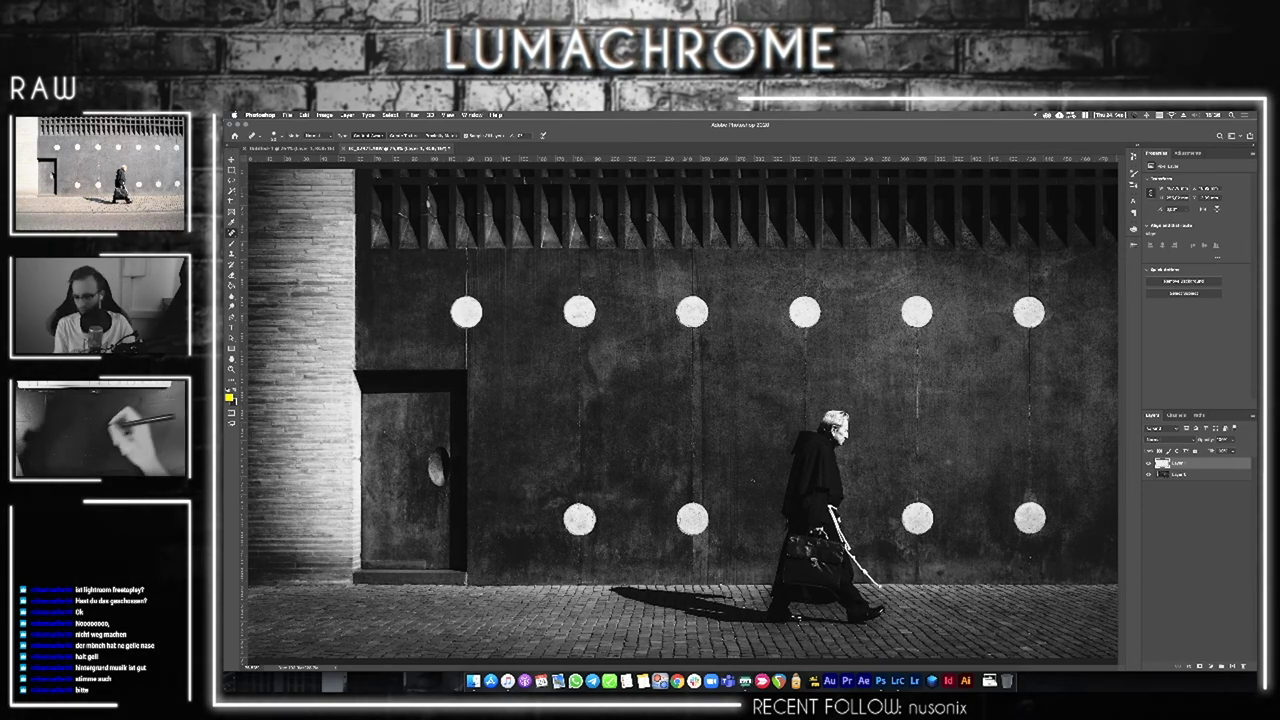
Zoom into the door and heal its dark spot with the Spot Healing Brush
key("z")
left_click_drag(405, 446, 507, 404)
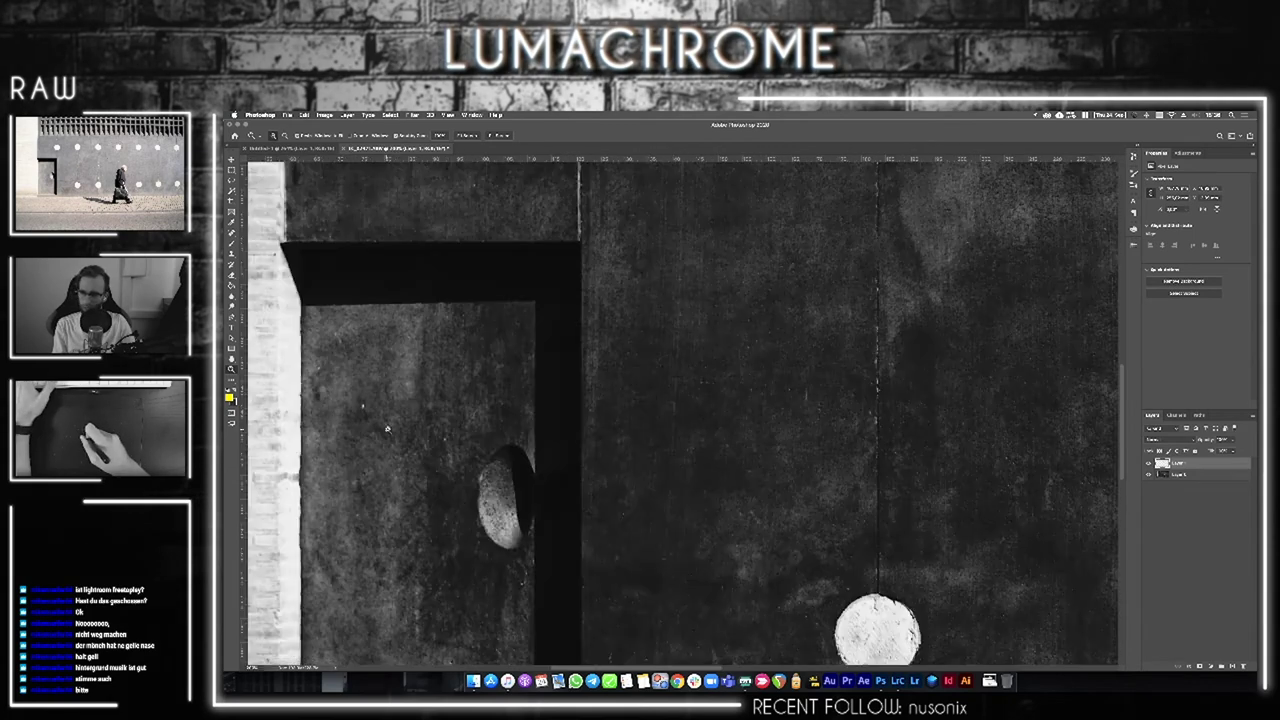
key("j")
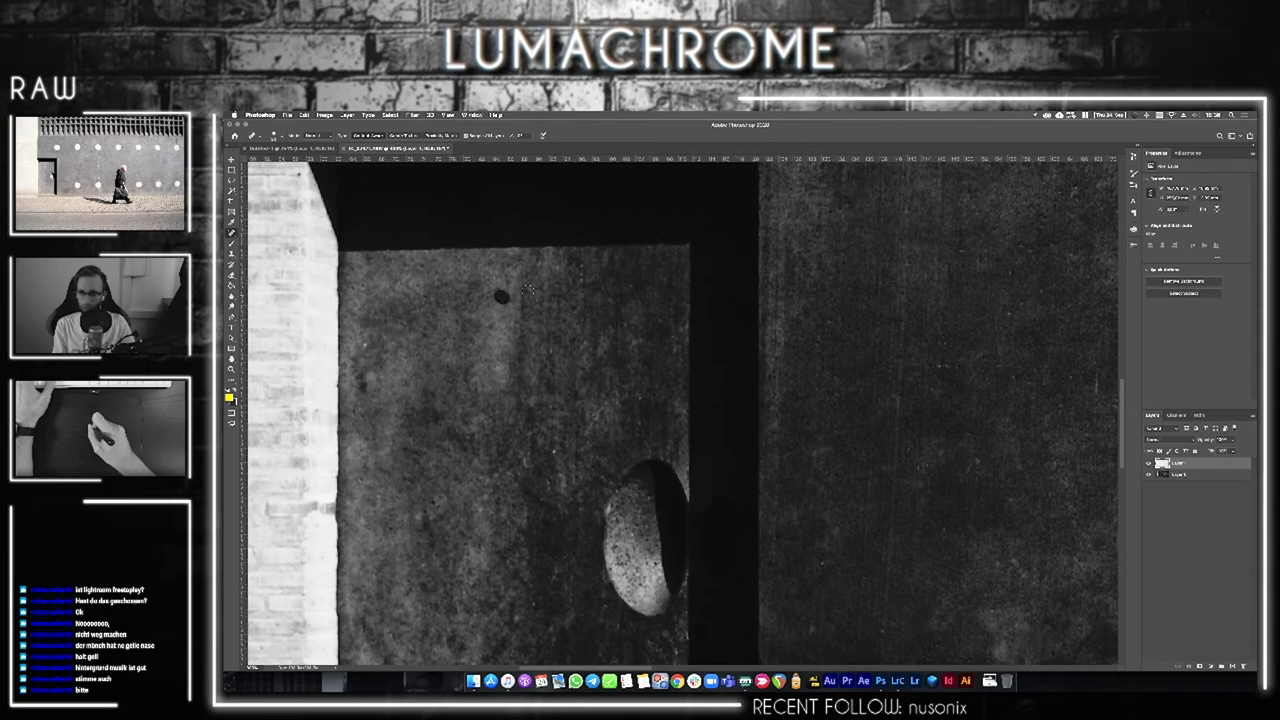
left_click(501, 296)
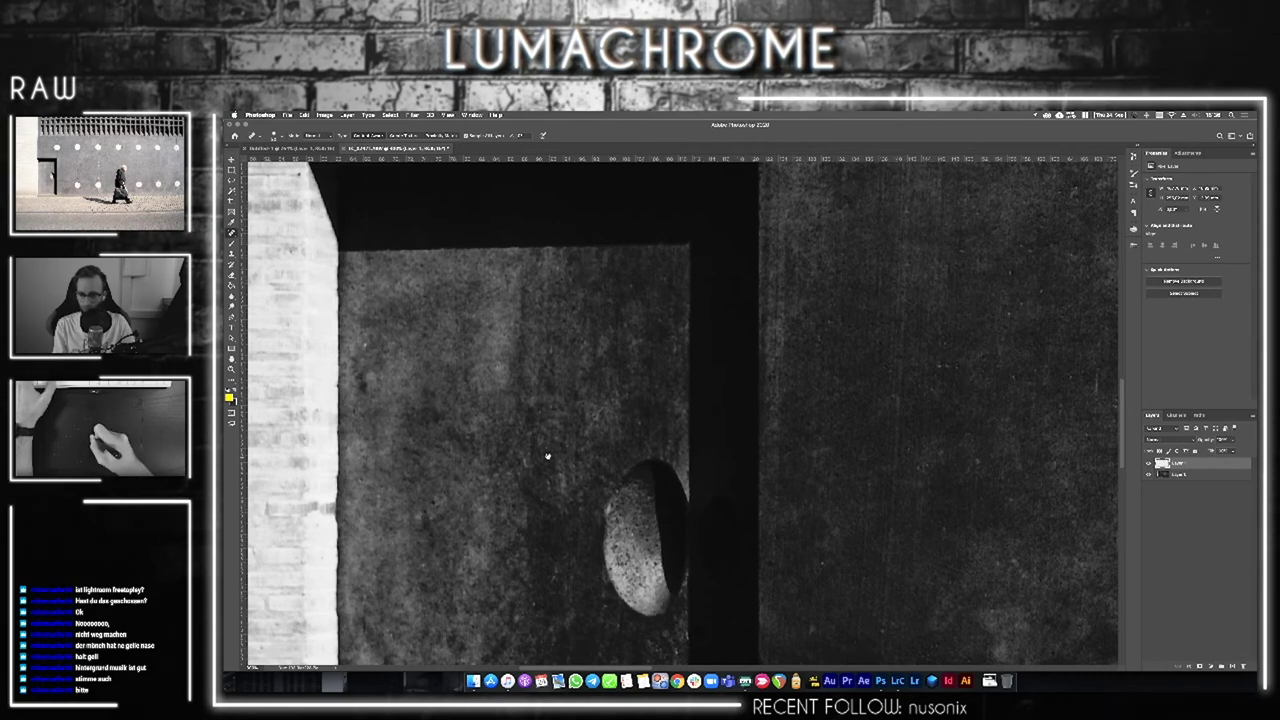
Pan below the door and heal a dust spot on the concrete beside the brick column
left_click_drag(547, 457, 583, 249)
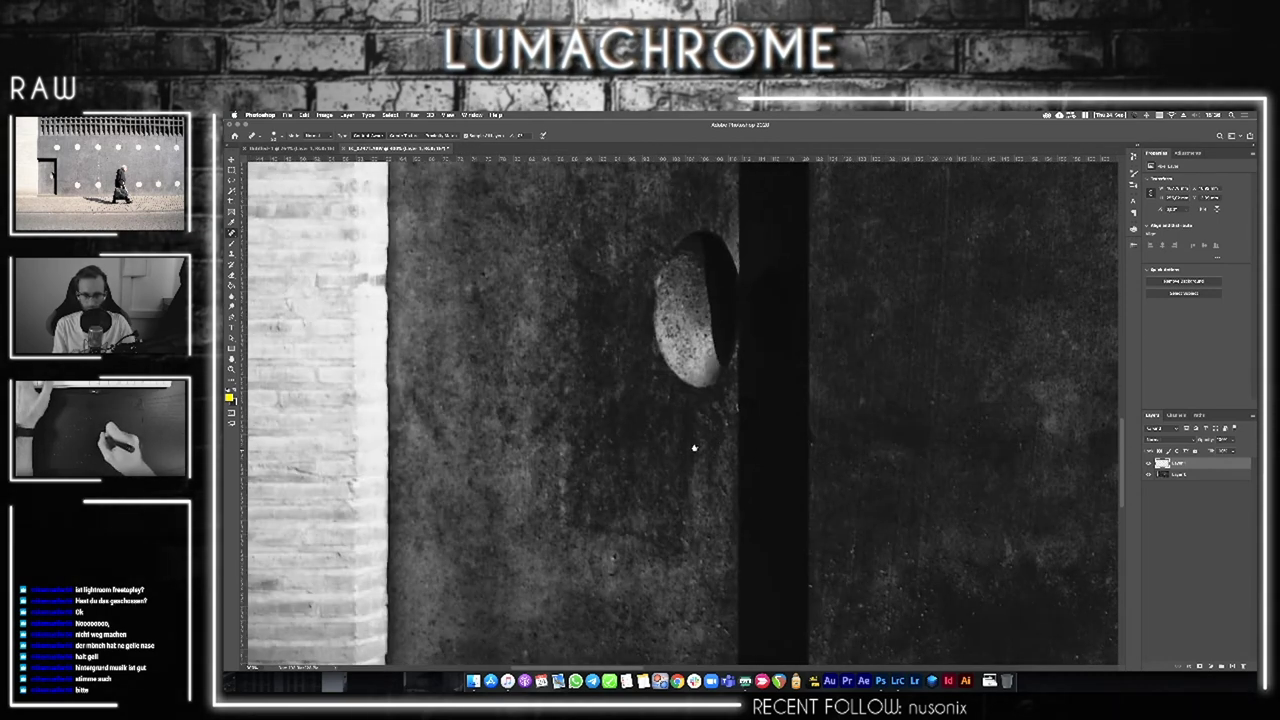
left_click_drag(694, 447, 660, 315)
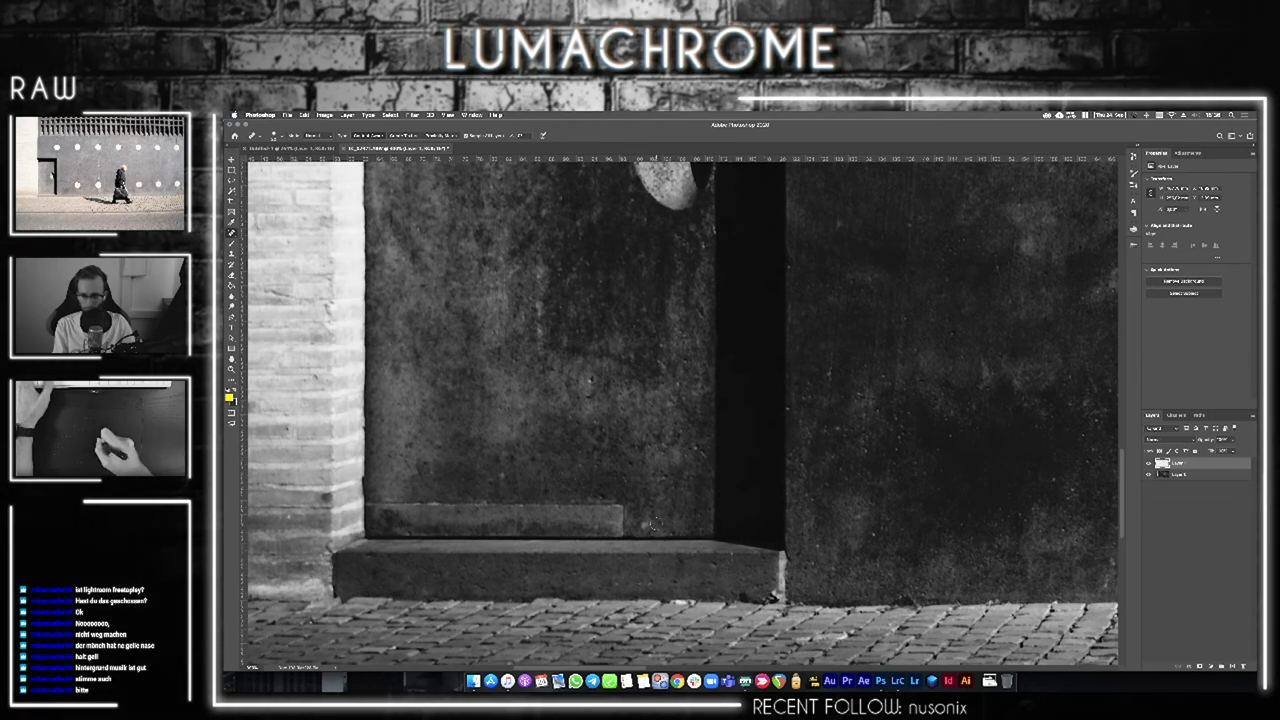
left_click_drag(619, 463, 659, 456)
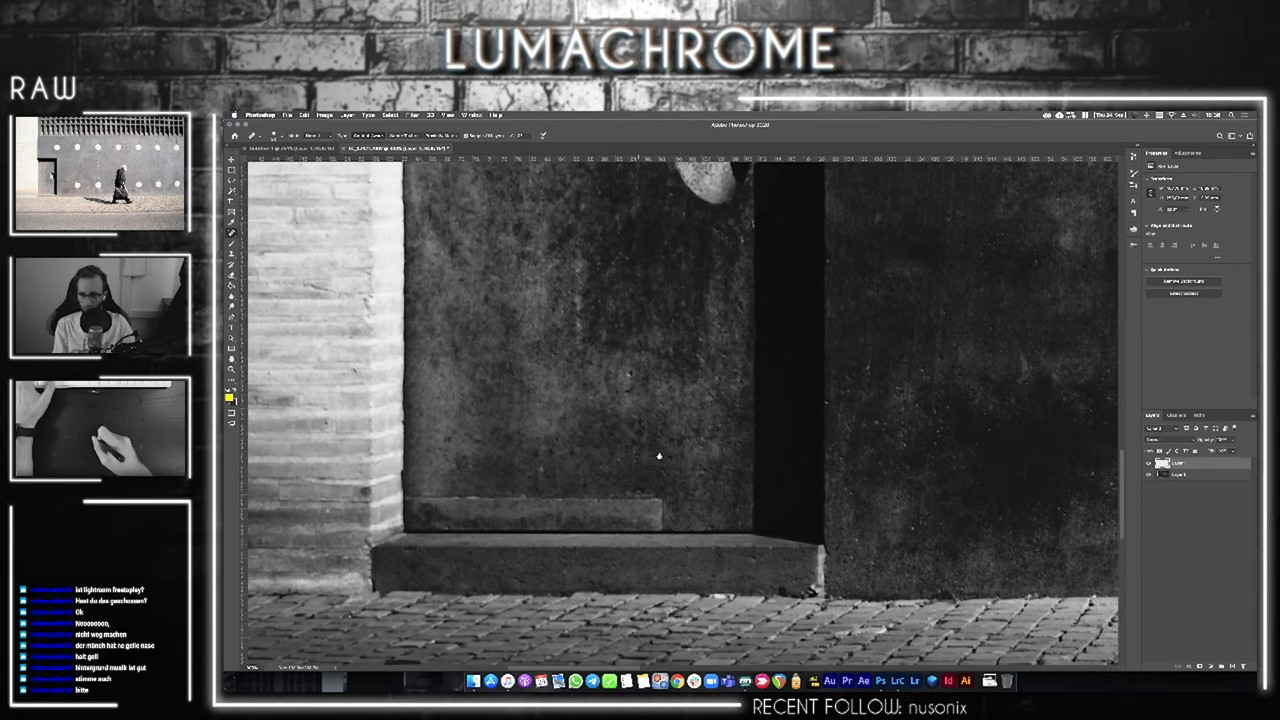
scroll(659, 455, "left", 10)
scroll(646, 440, "down", 3)
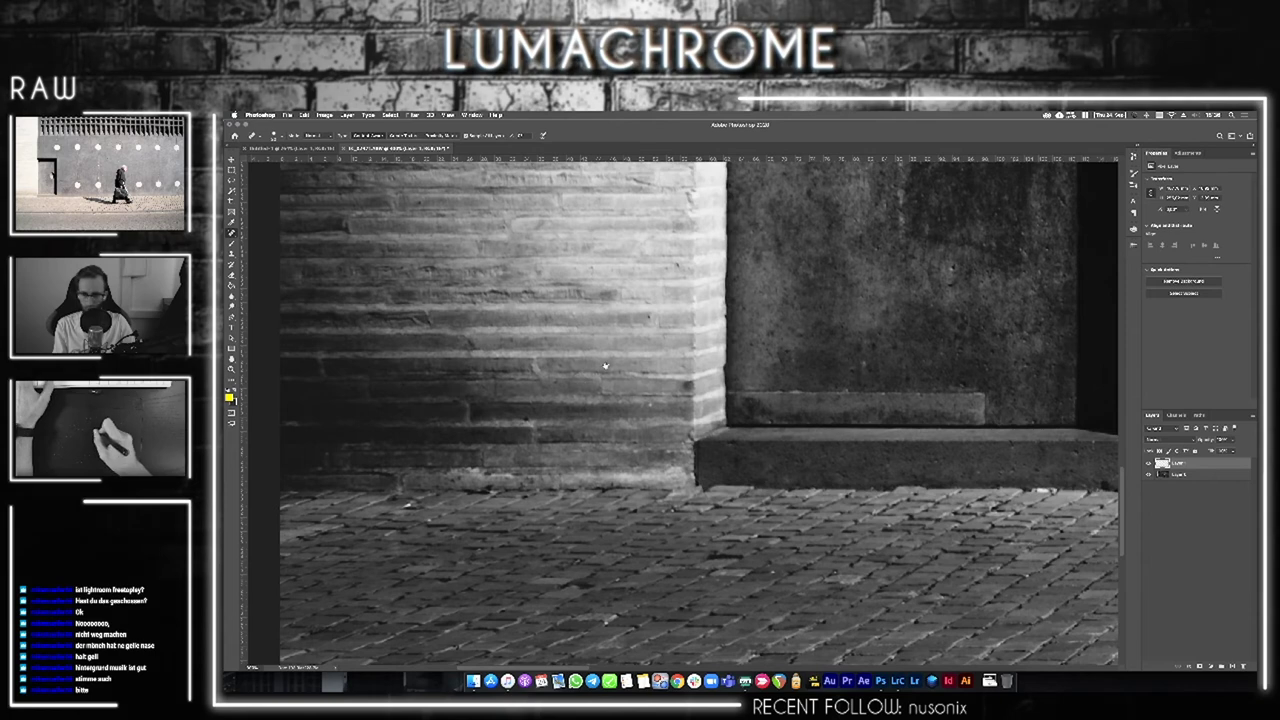
scroll(632, 412, "up", 2)
scroll(639, 360, "up", 2)
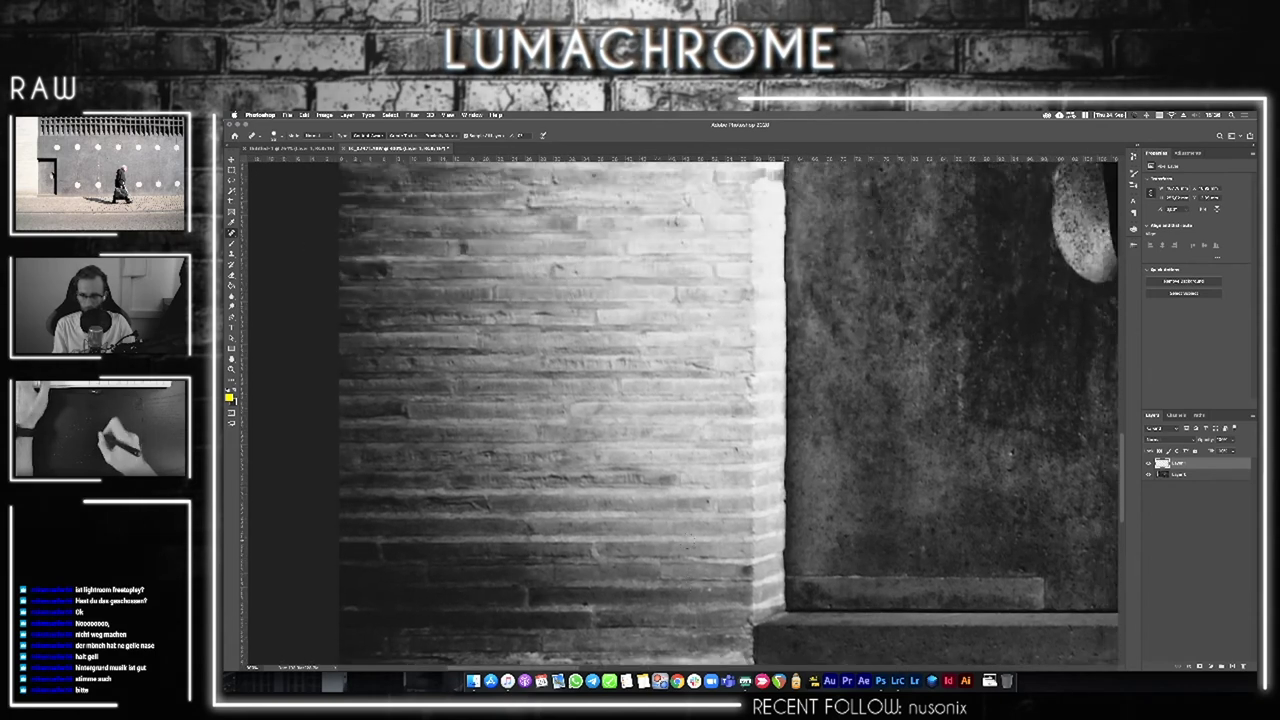
scroll(659, 247, "up", 3)
scroll(659, 247, "up", 2)
scroll(700, 220, "up", 3)
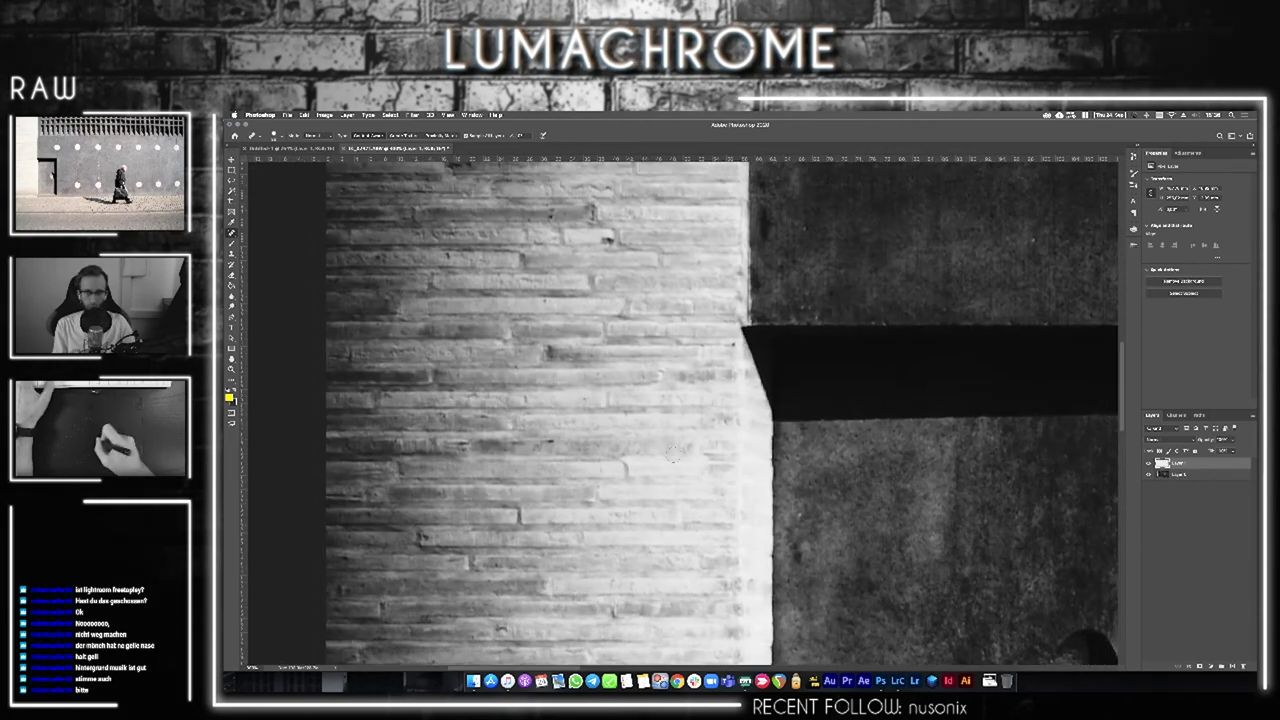
scroll(680, 410, "up", 1)
scroll(679, 410, "up", 3)
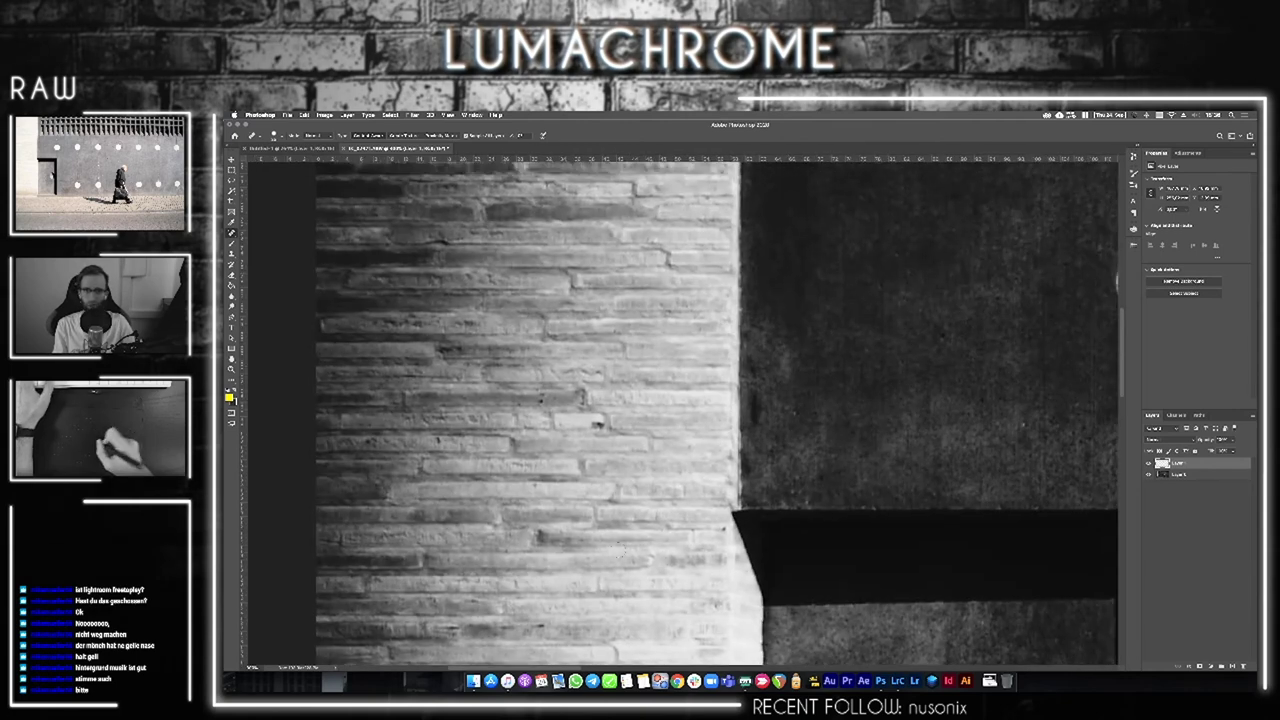
left_click(796, 415)
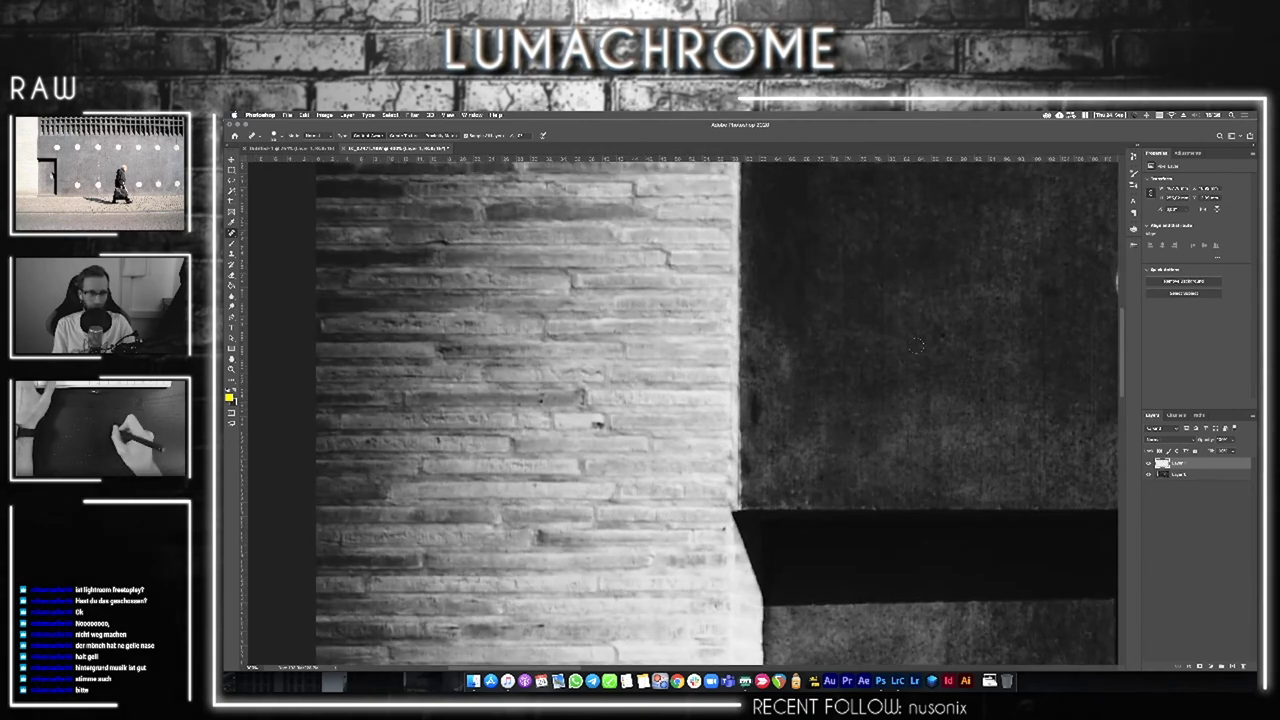
Scroll up and right along the brick column to look for more dust marks
scroll(880, 419, "up", 2)
scroll(819, 490, "up", 3)
scroll(802, 438, "up", 2)
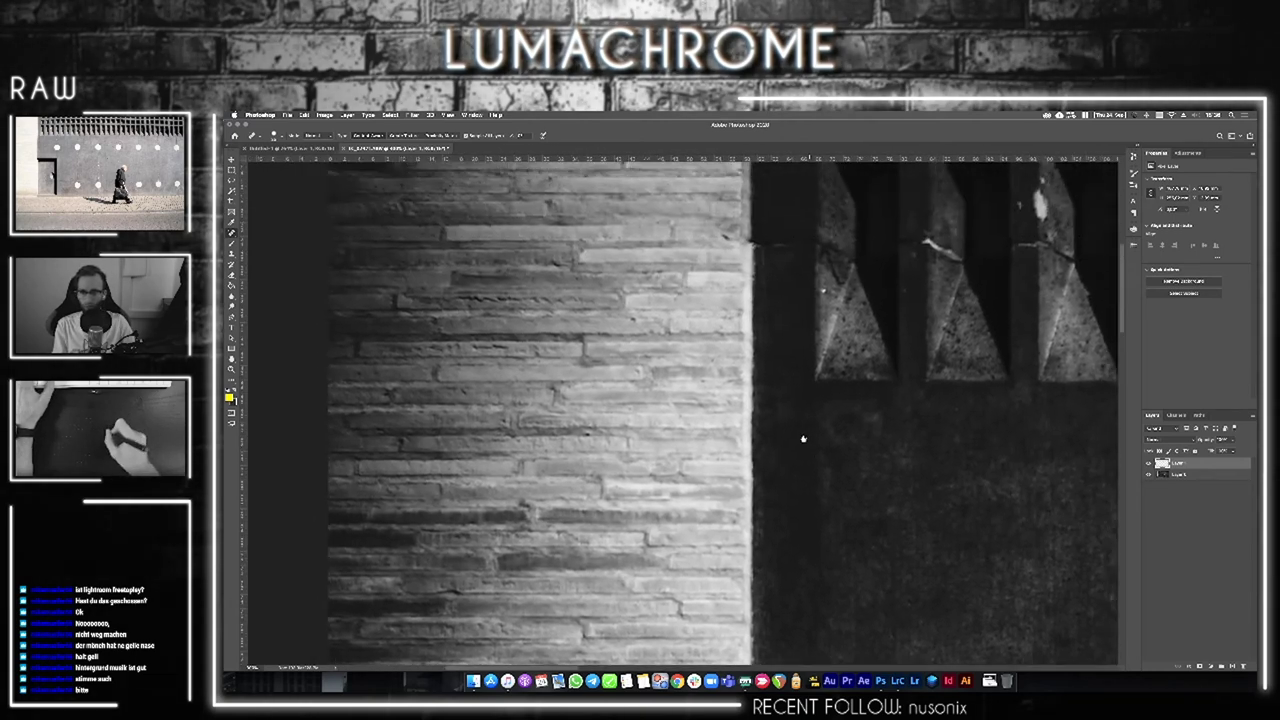
scroll(803, 438, "up", 1)
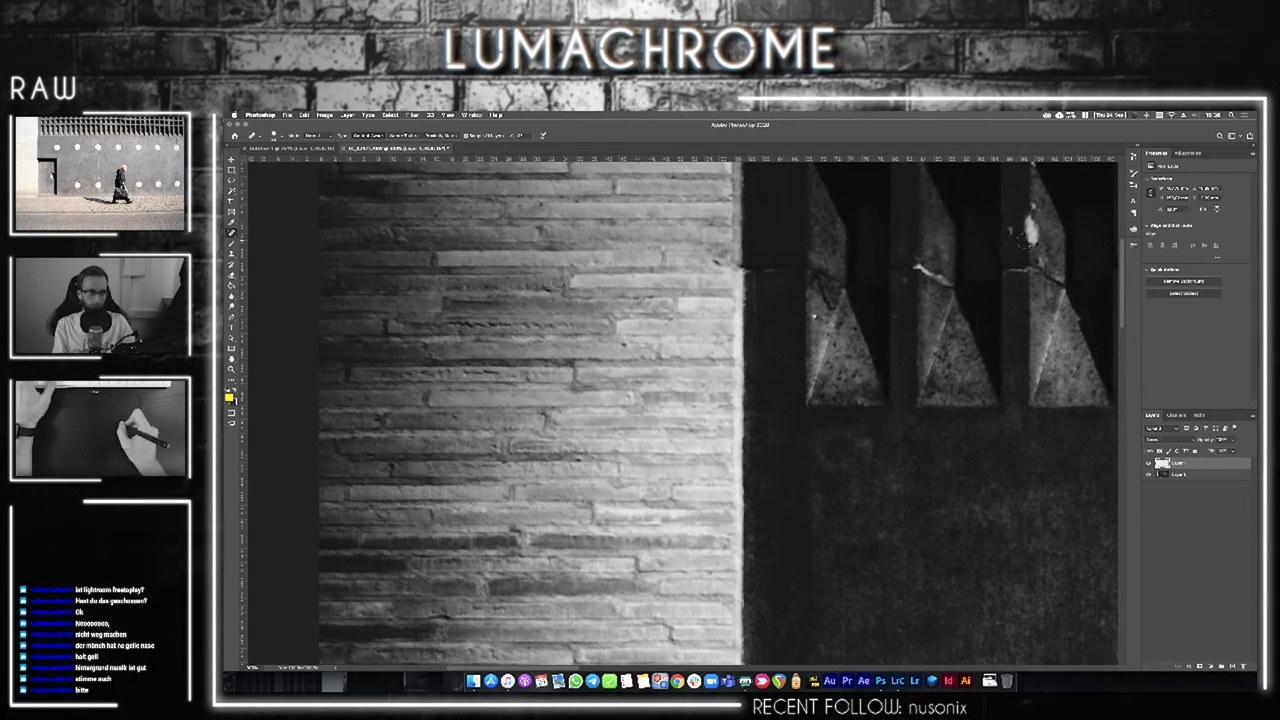
scroll(829, 316, "right", 3)
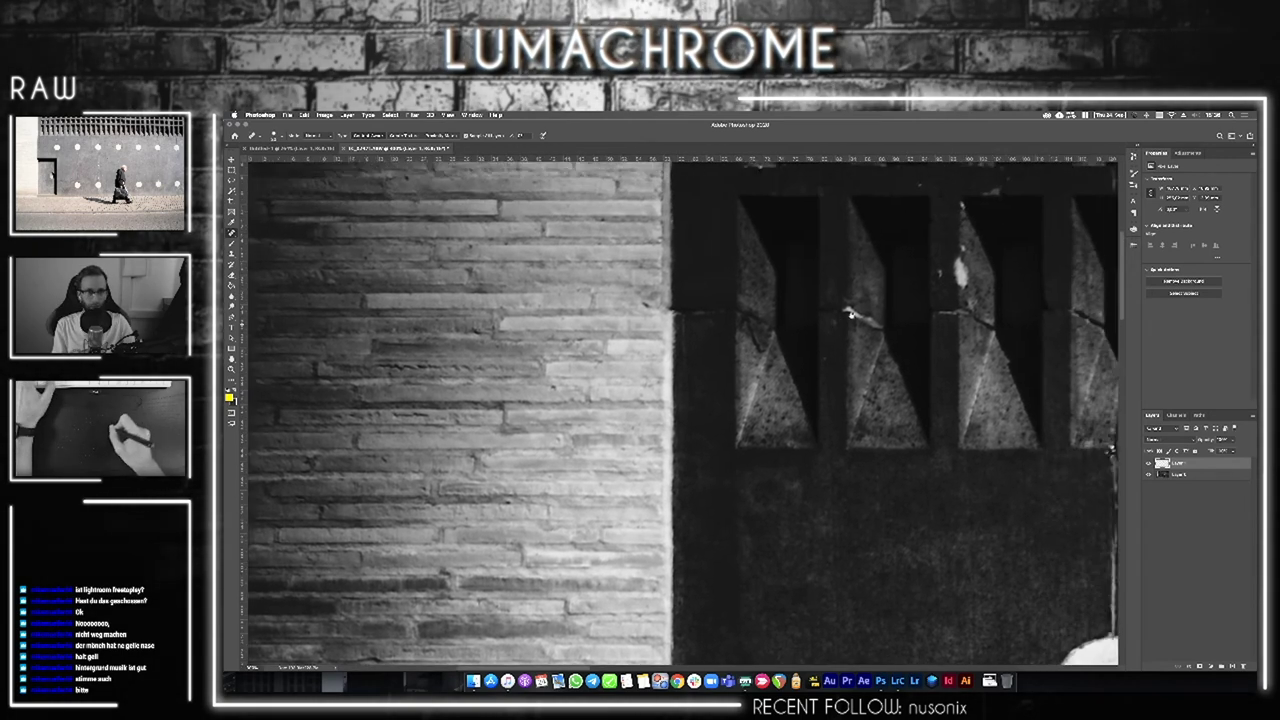
scroll(840, 310, "up", 2)
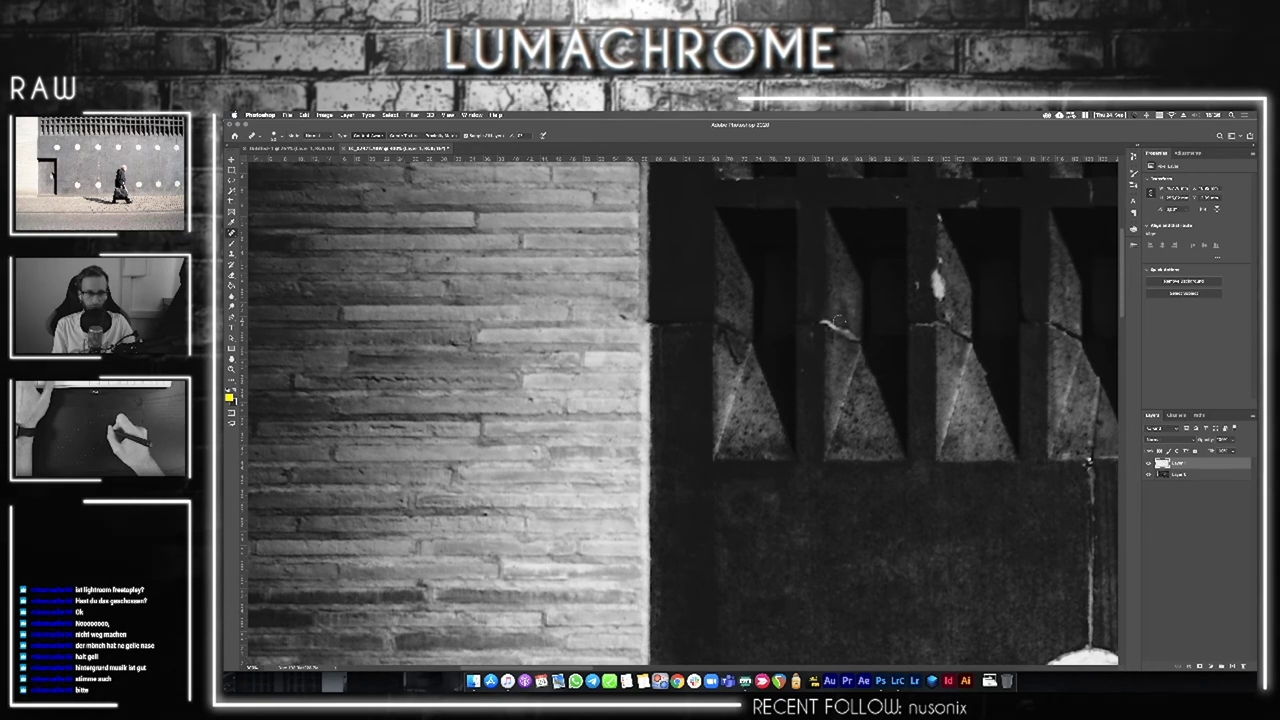
scroll(935, 295, "up", 2)
scroll(935, 295, "right", 1)
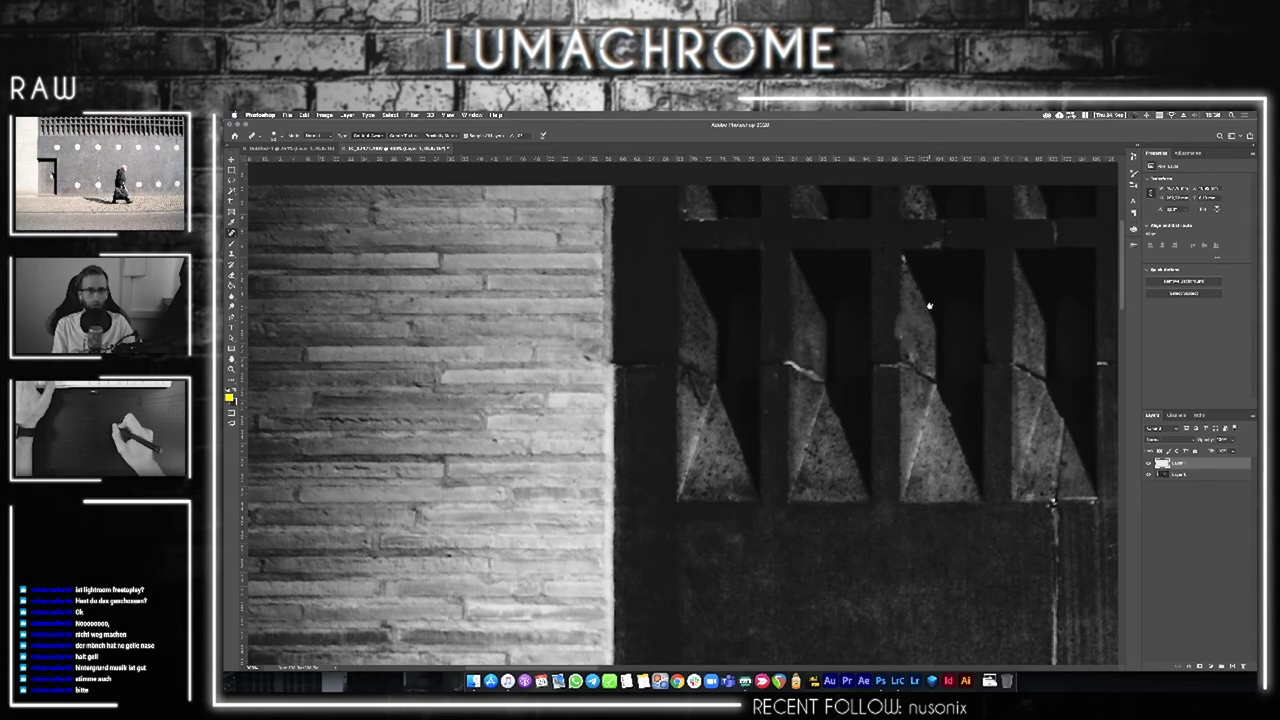
Heal the bright specks on the lower wall and near the triangle frieze
scroll(930, 305, "right", 5)
scroll(864, 357, "right", 5)
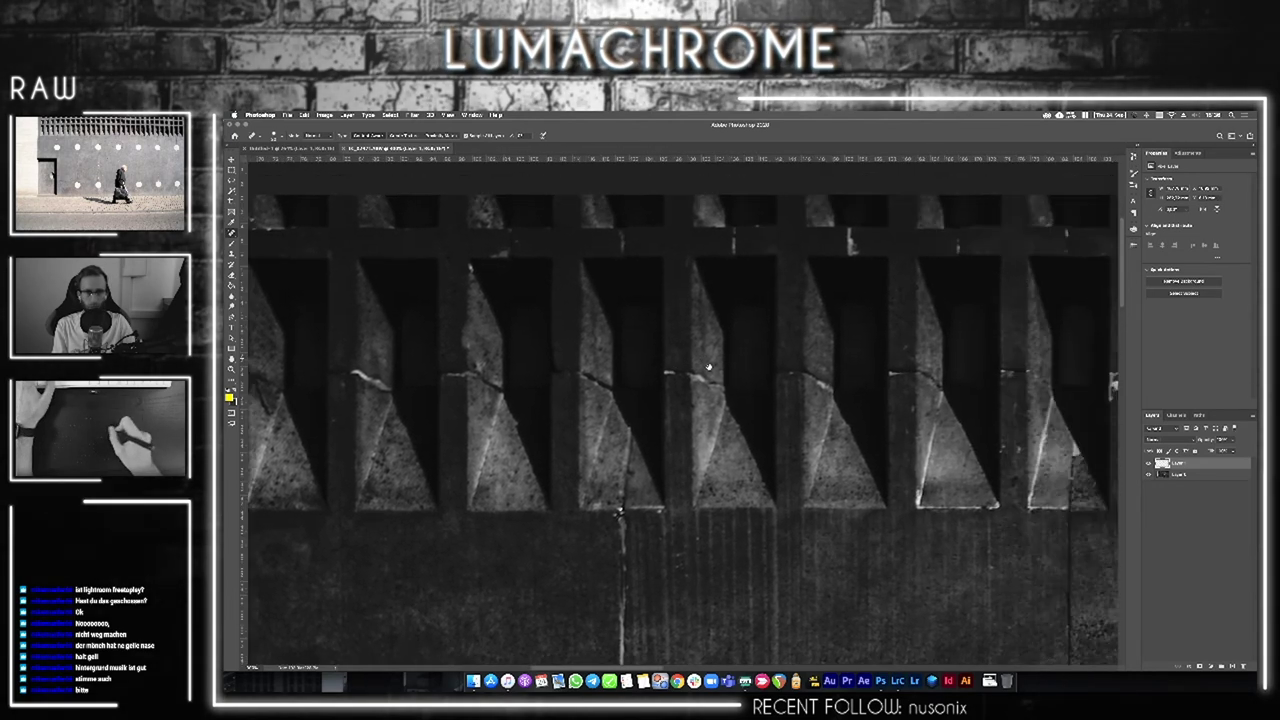
scroll(780, 340, "up", 3)
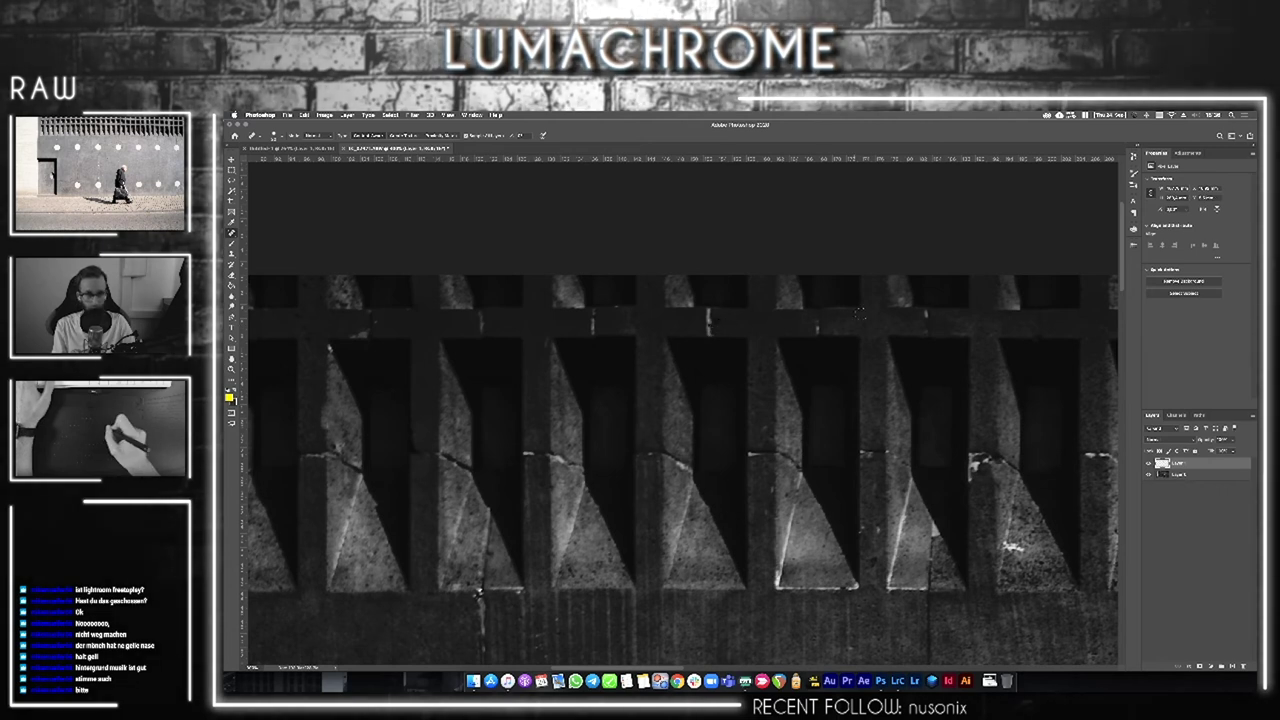
scroll(857, 313, "down", 3)
scroll(858, 313, "down", 1)
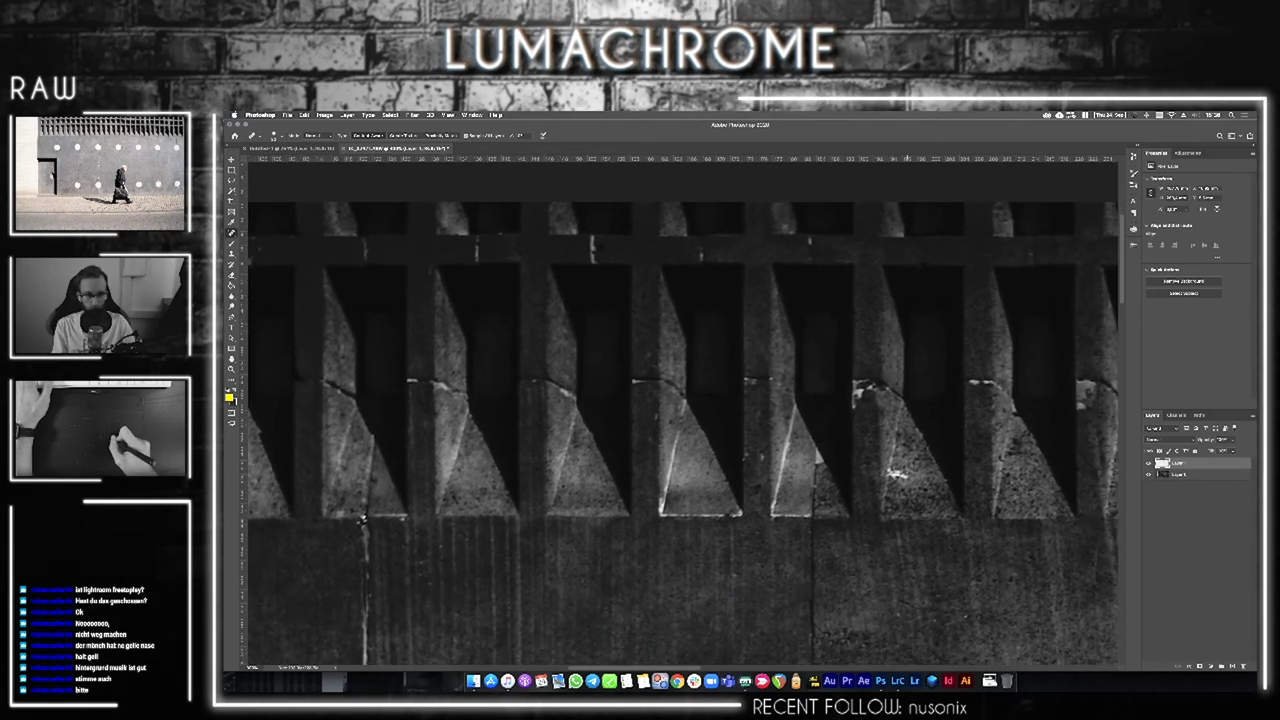
left_click(895, 473)
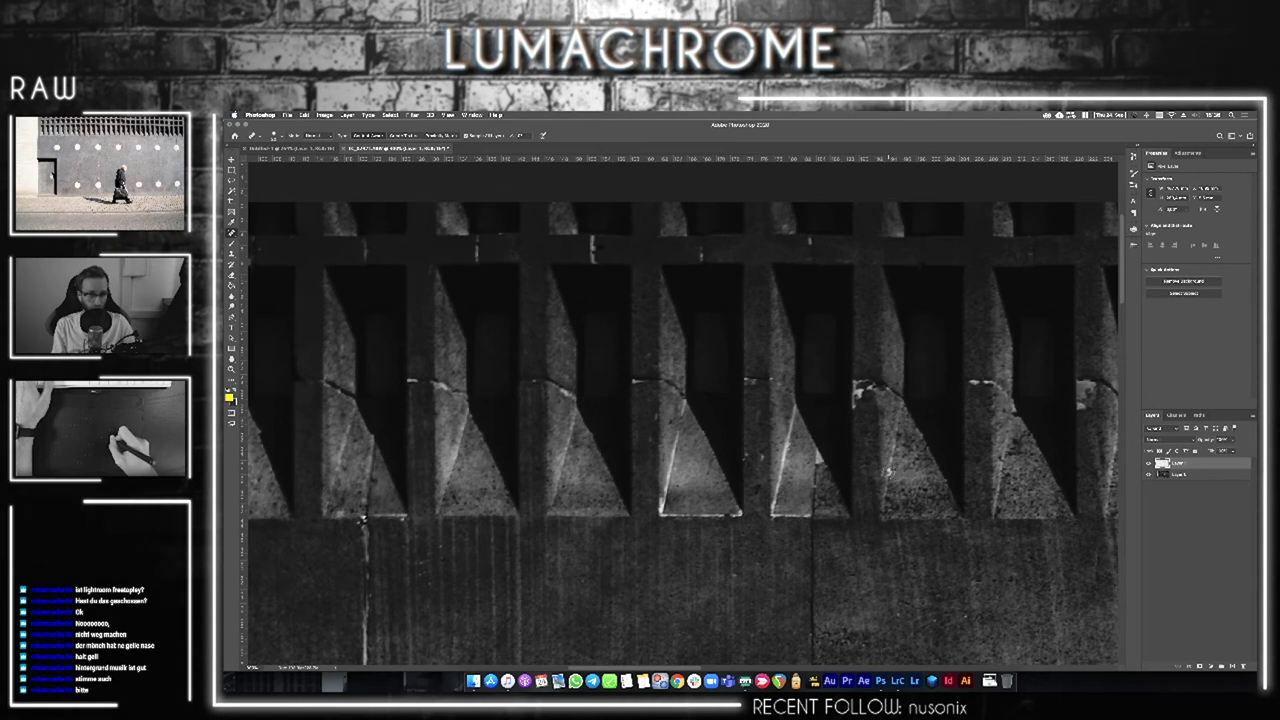
left_click(860, 397)
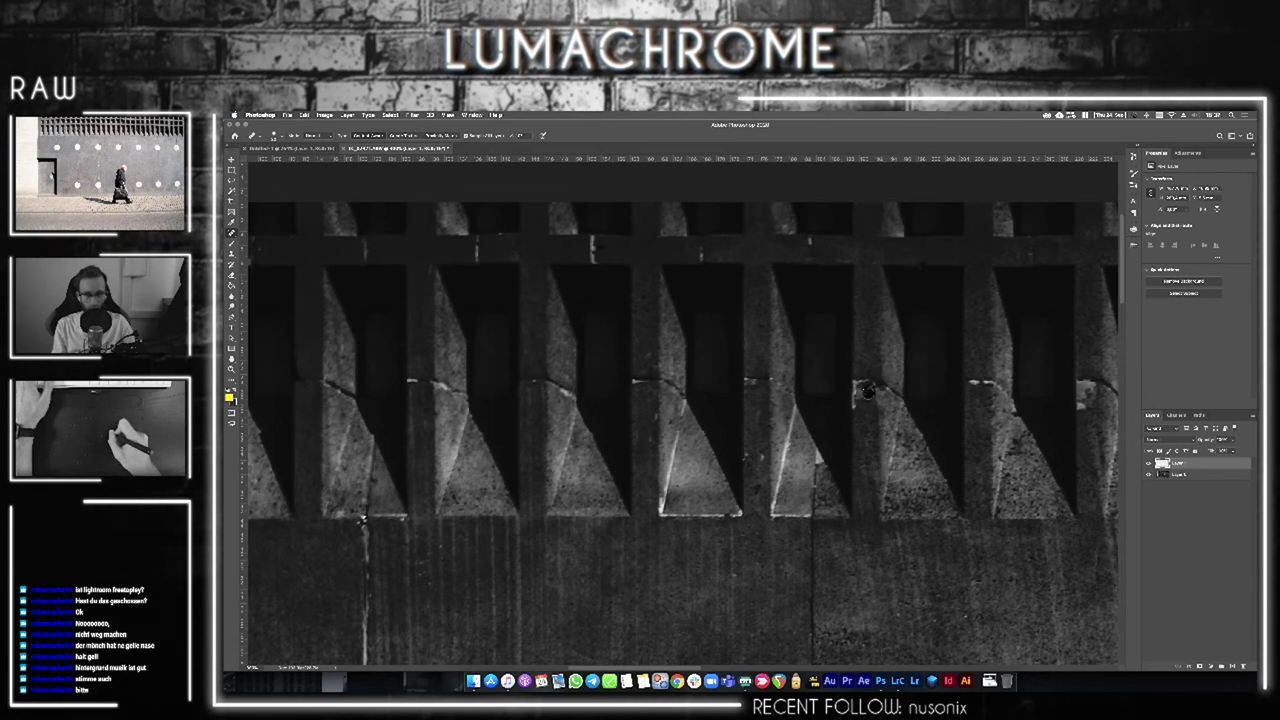
Pan along the triangle frieze and fins, and heal the bright spot on the top beam
left_click_drag(922, 420, 859, 412)
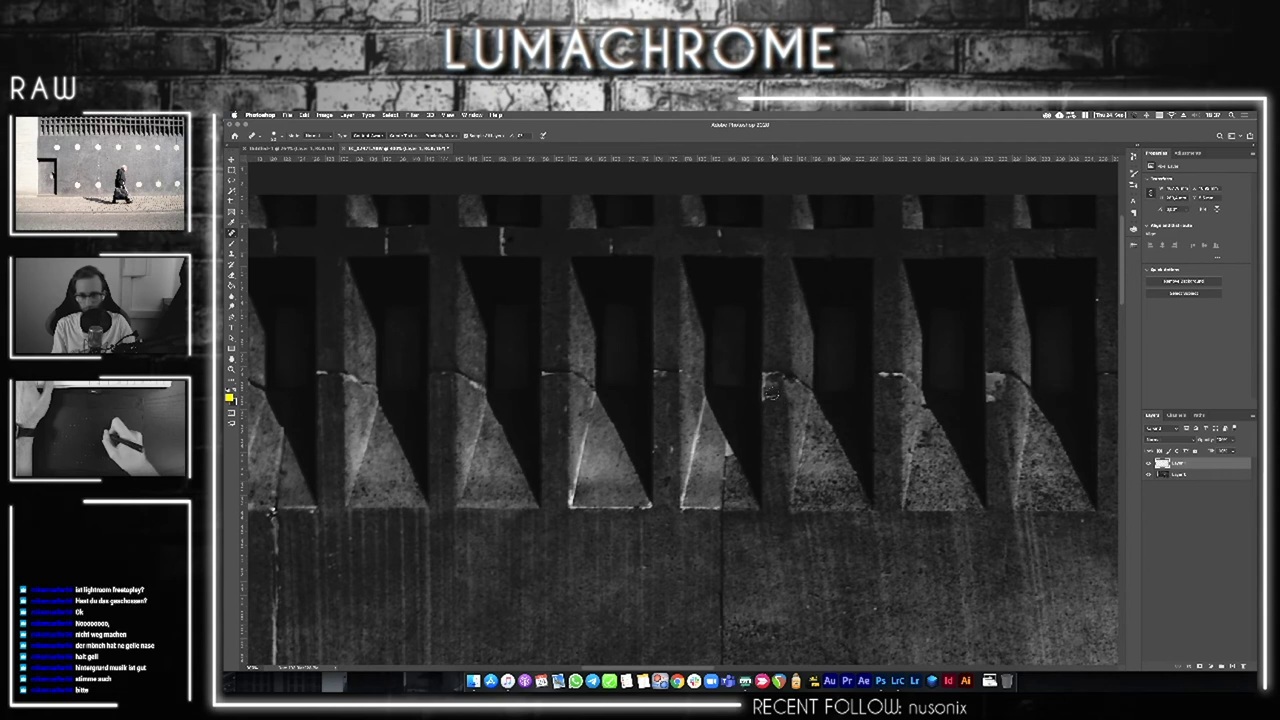
left_click_drag(977, 397, 840, 382)
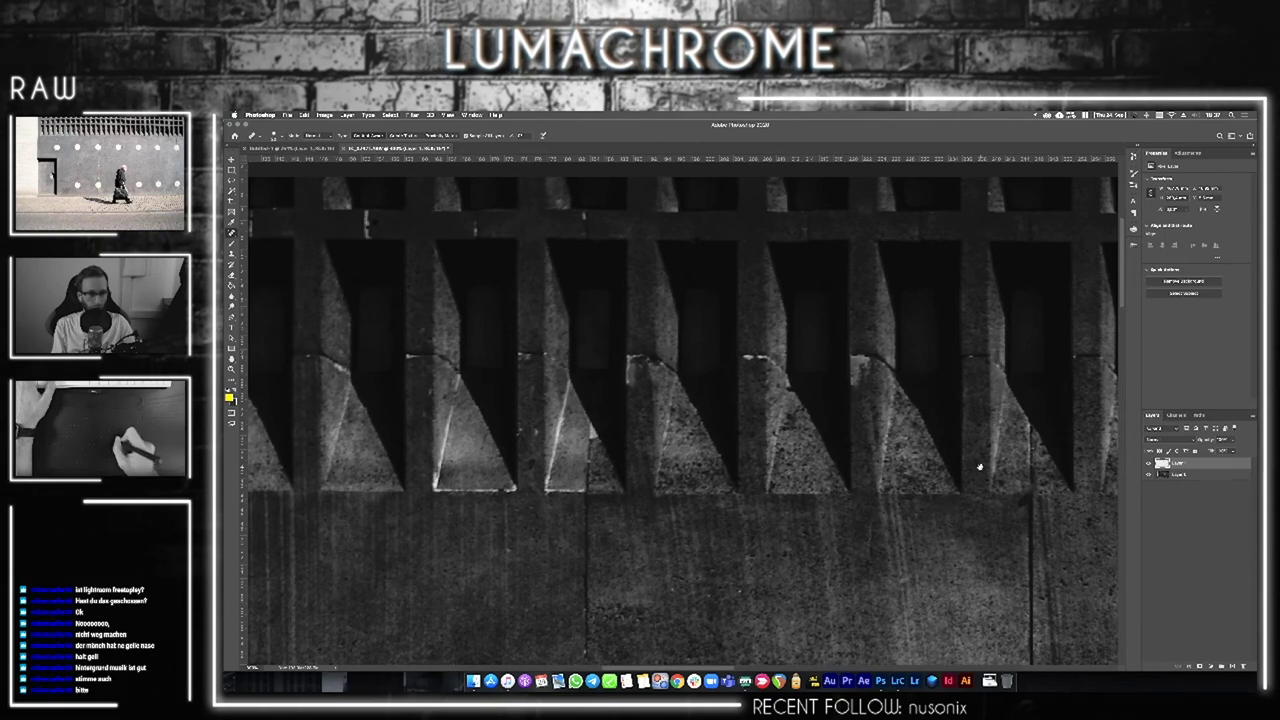
left_click_drag(947, 505, 725, 494)
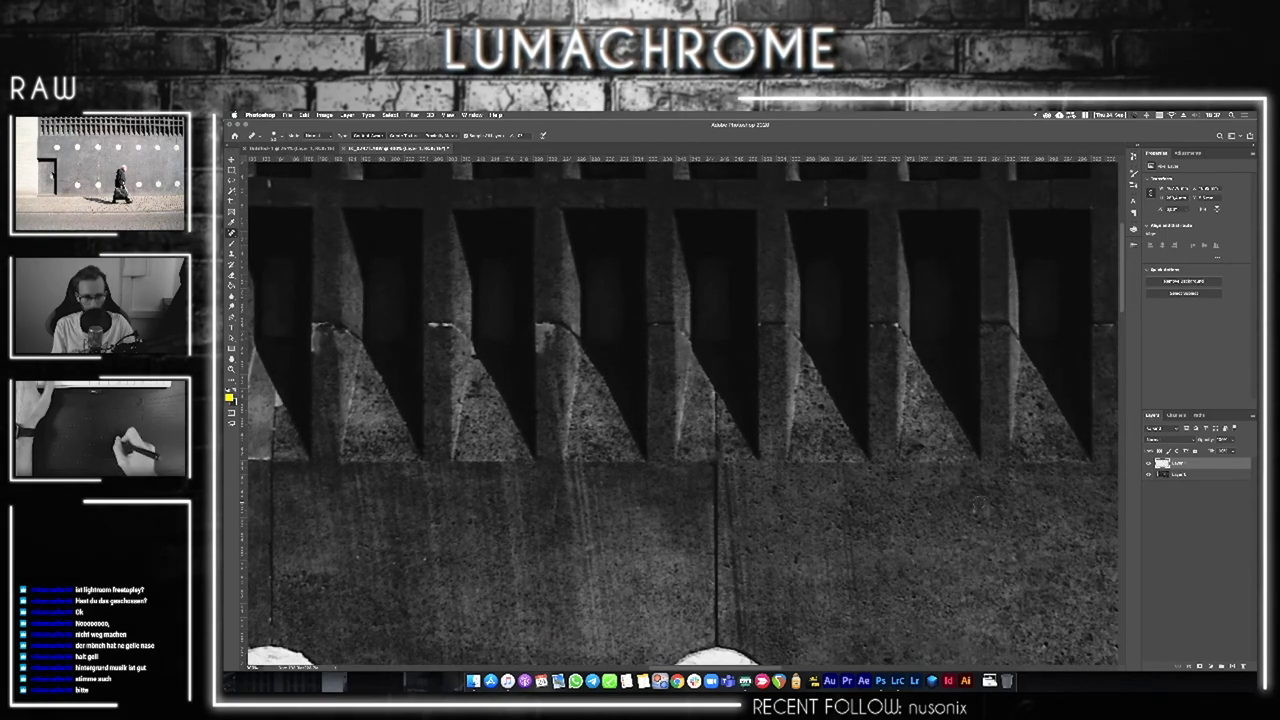
left_click_drag(919, 340, 673, 436)
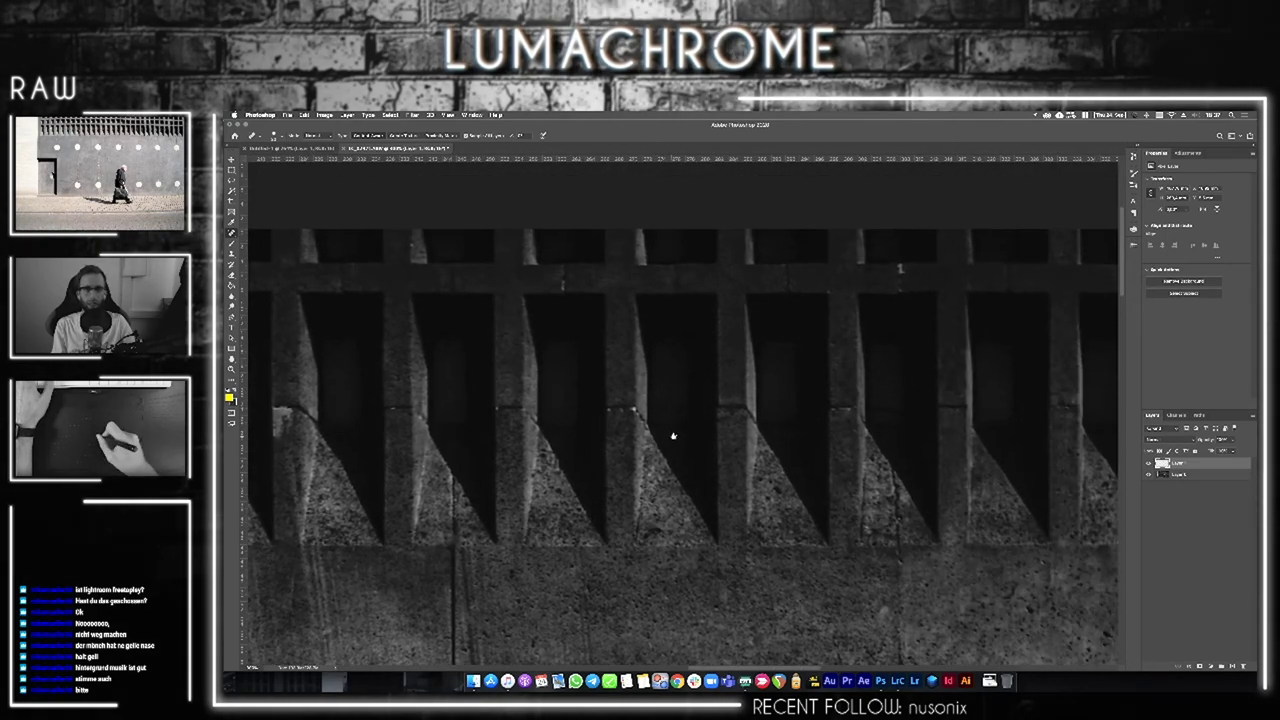
left_click(899, 270)
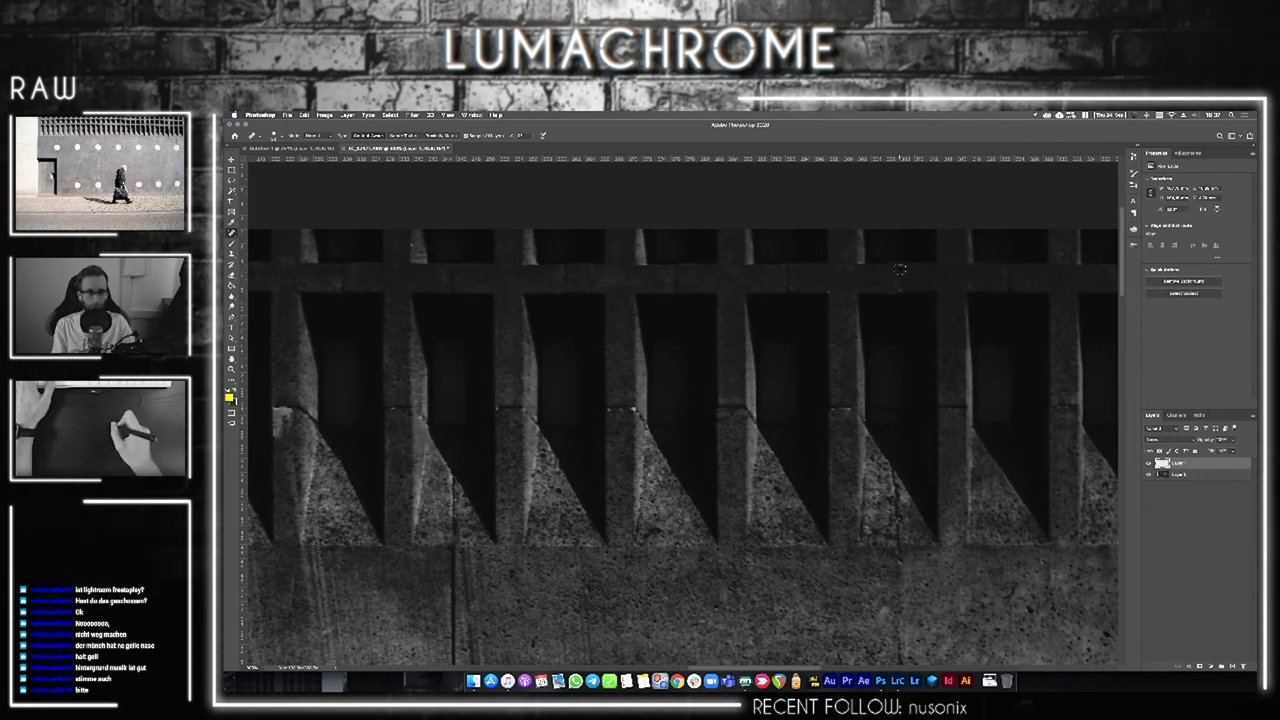
Pan further across the fins and center the two white circles in view
mouse_move(946, 360)
left_mouse_down()
mouse_move(726, 314)
mouse_move(914, 366)
mouse_move(757, 263)
left_mouse_up()
mouse_move(897, 400)
left_mouse_down()
mouse_move(657, 371)
mouse_move(866, 343)
left_mouse_up()
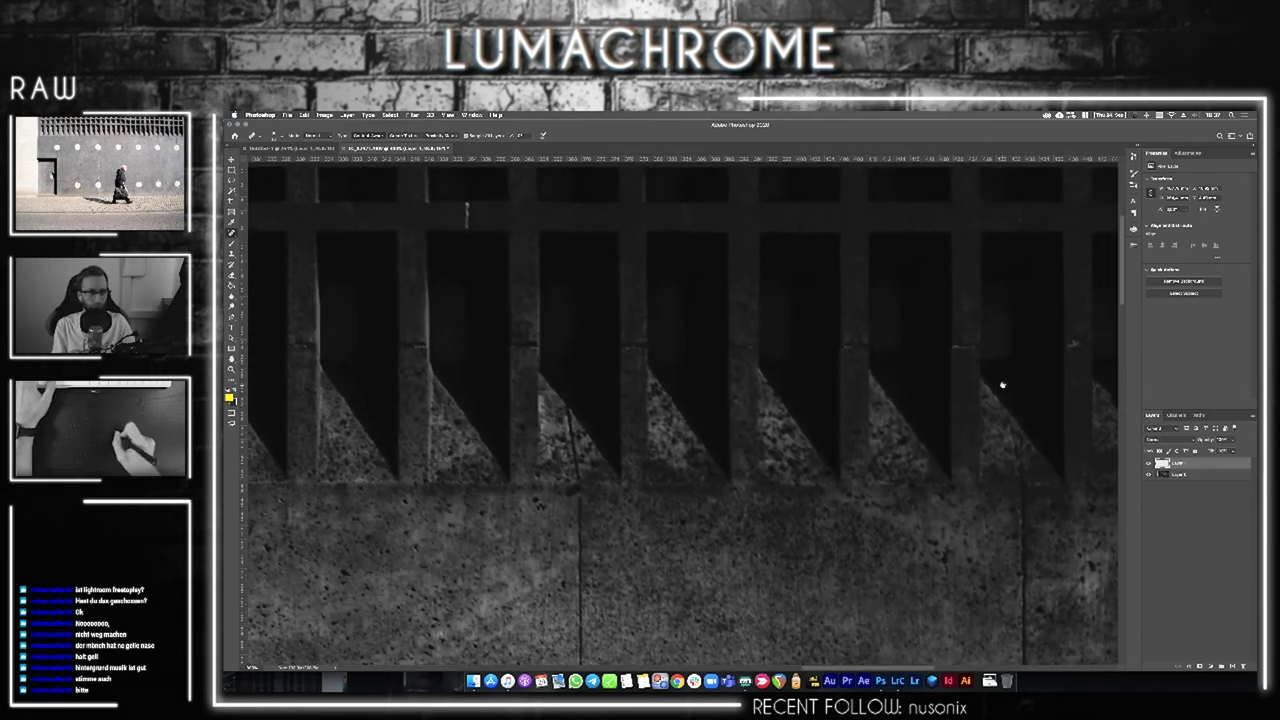
left_click_drag(1002, 384, 871, 374)
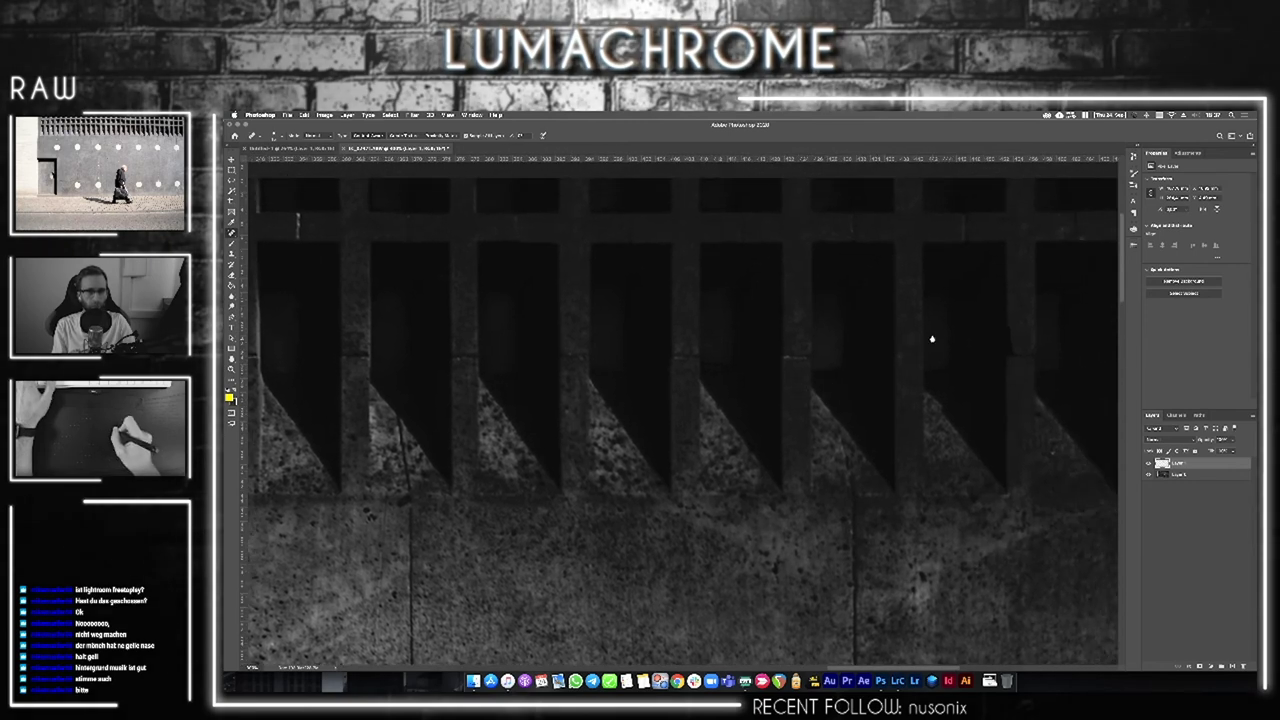
left_click_drag(897, 317, 890, 200)
left_click_drag(817, 434, 883, 312)
mouse_move(743, 443)
left_mouse_down()
mouse_move(780, 363)
mouse_move(861, 313)
left_mouse_up()
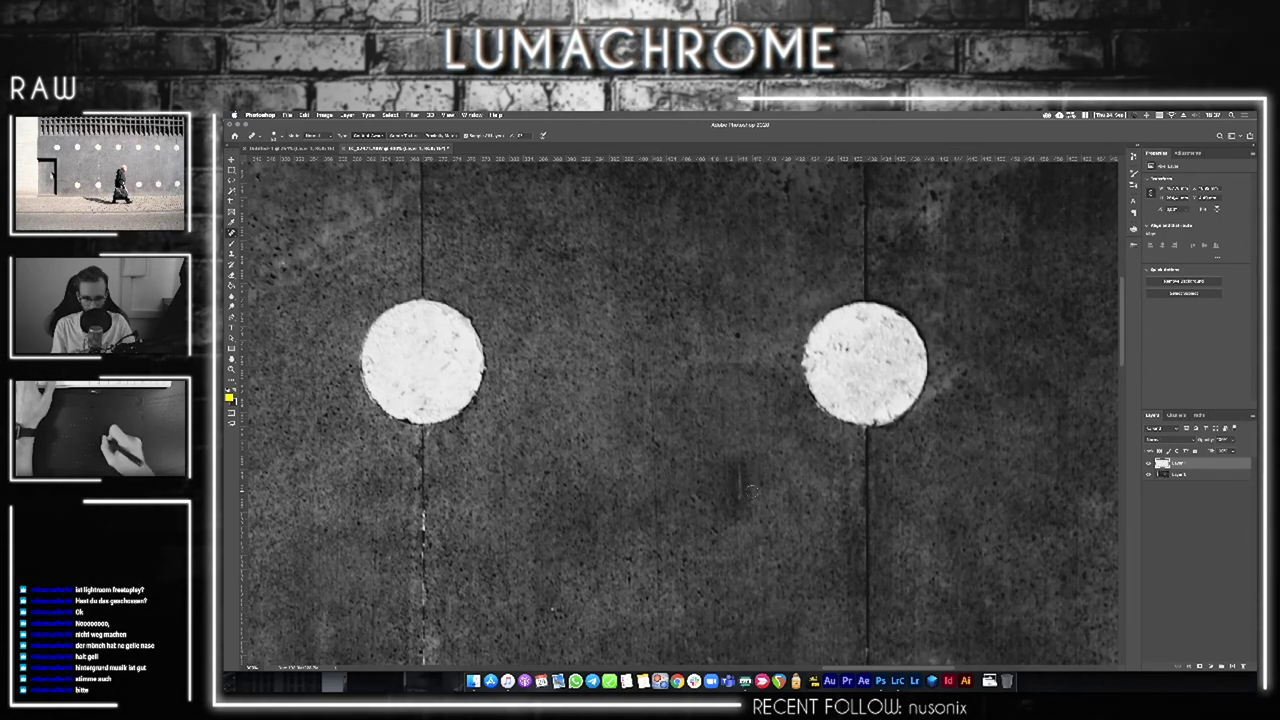
Zoom in behind the walker and heal the white speck on the cobblestones
key("ctrl+0")
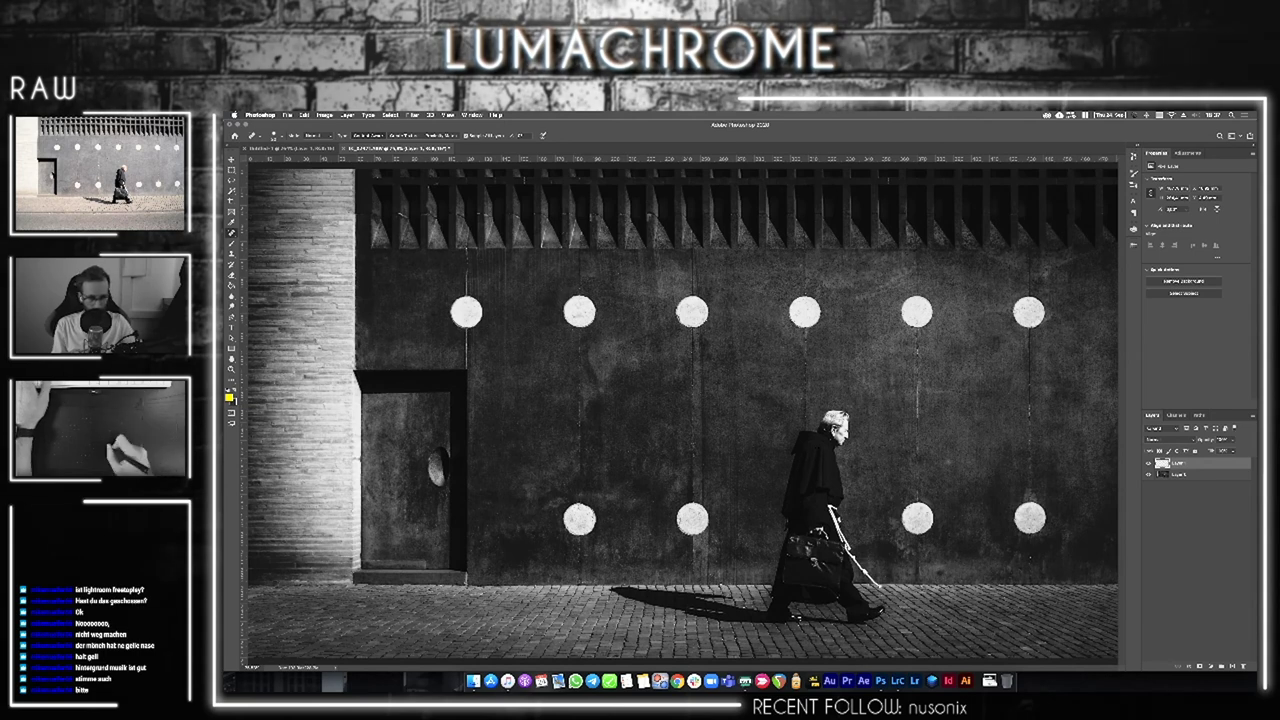
key("z")
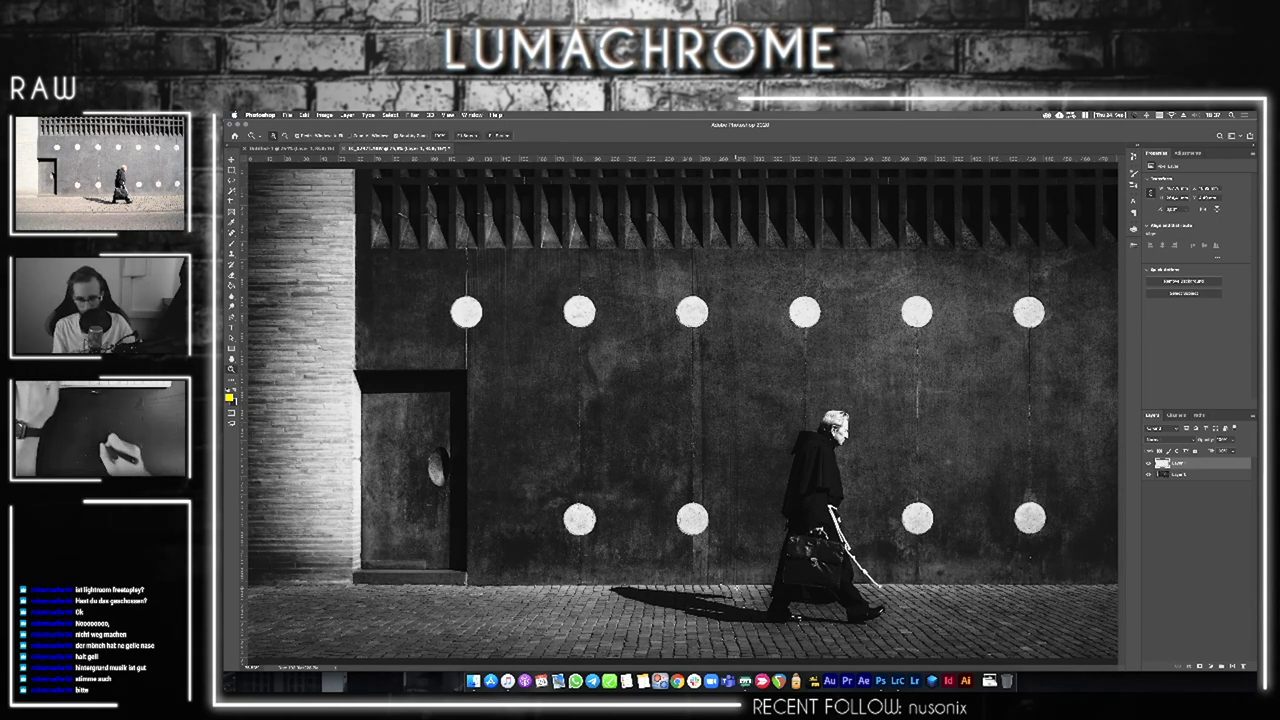
left_click(721, 584)
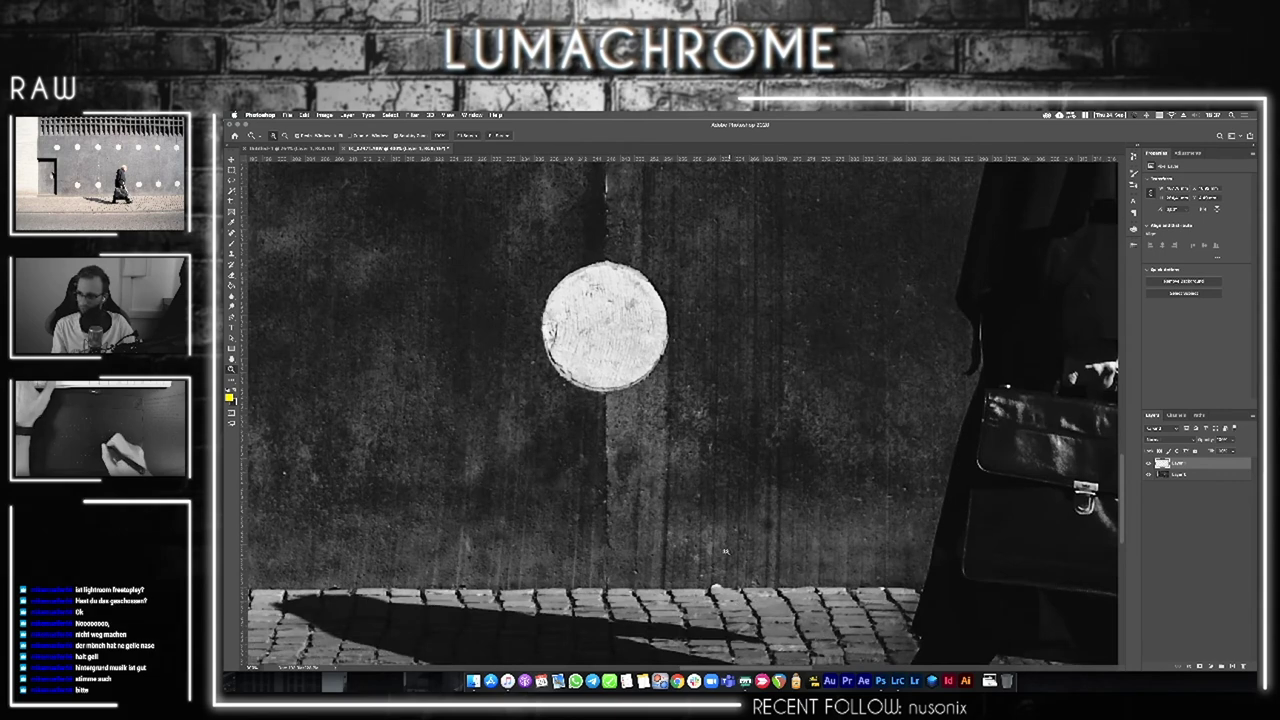
scroll(680, 410, "down", 5)
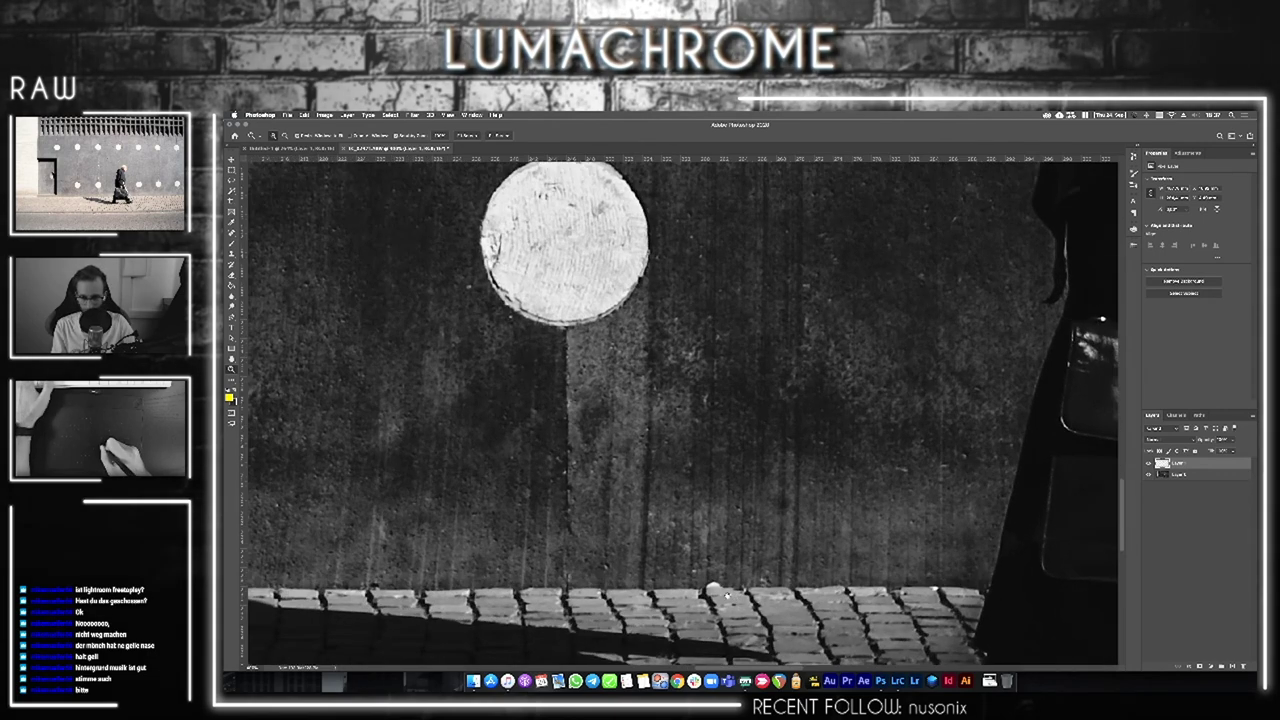
key("b")
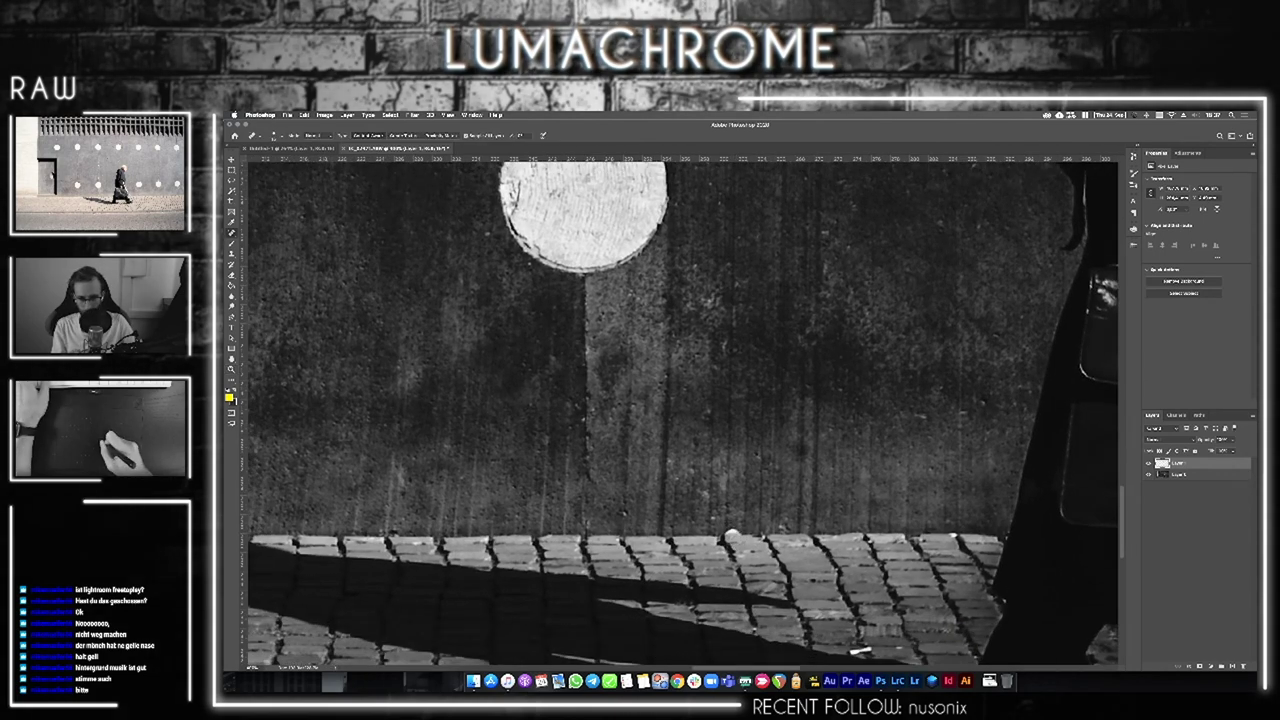
left_click(731, 535)
scroll(769, 555, "down", 3)
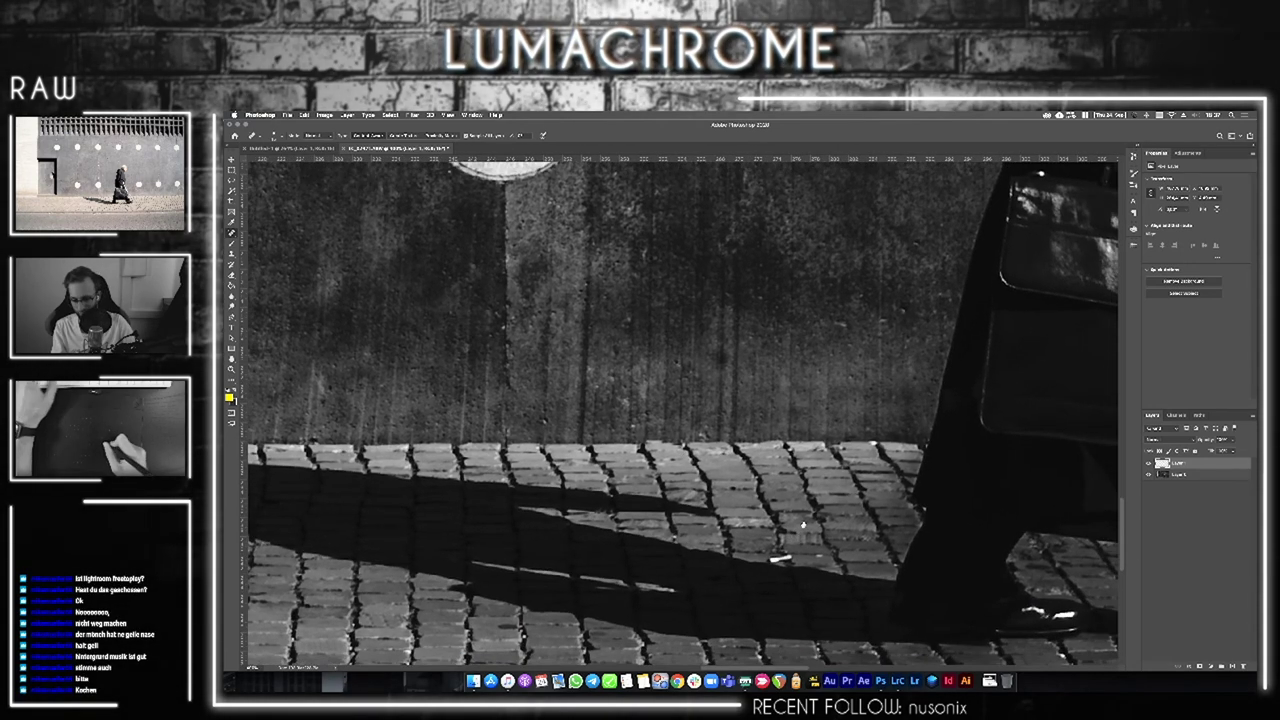
Zoom closer onto the cobblestones to check for specks, then fit the photo on screen
key("z")
left_click(781, 558)
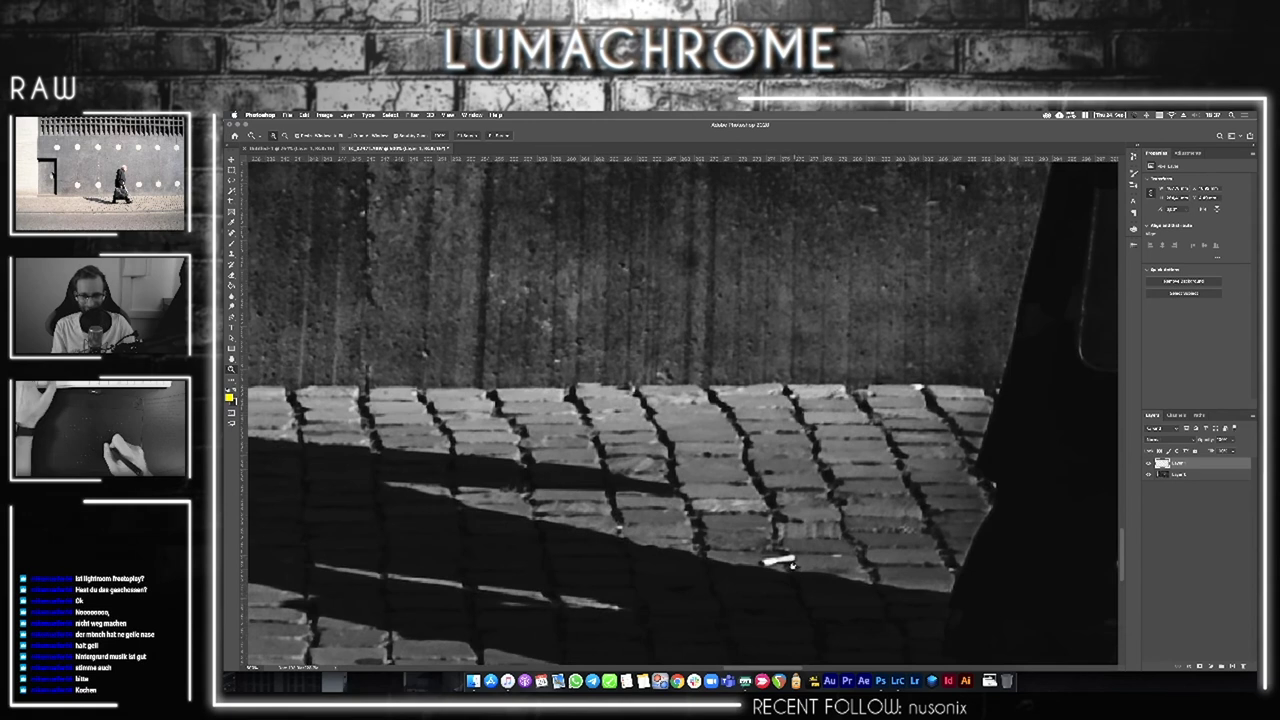
left_click(771, 557)
key("j")
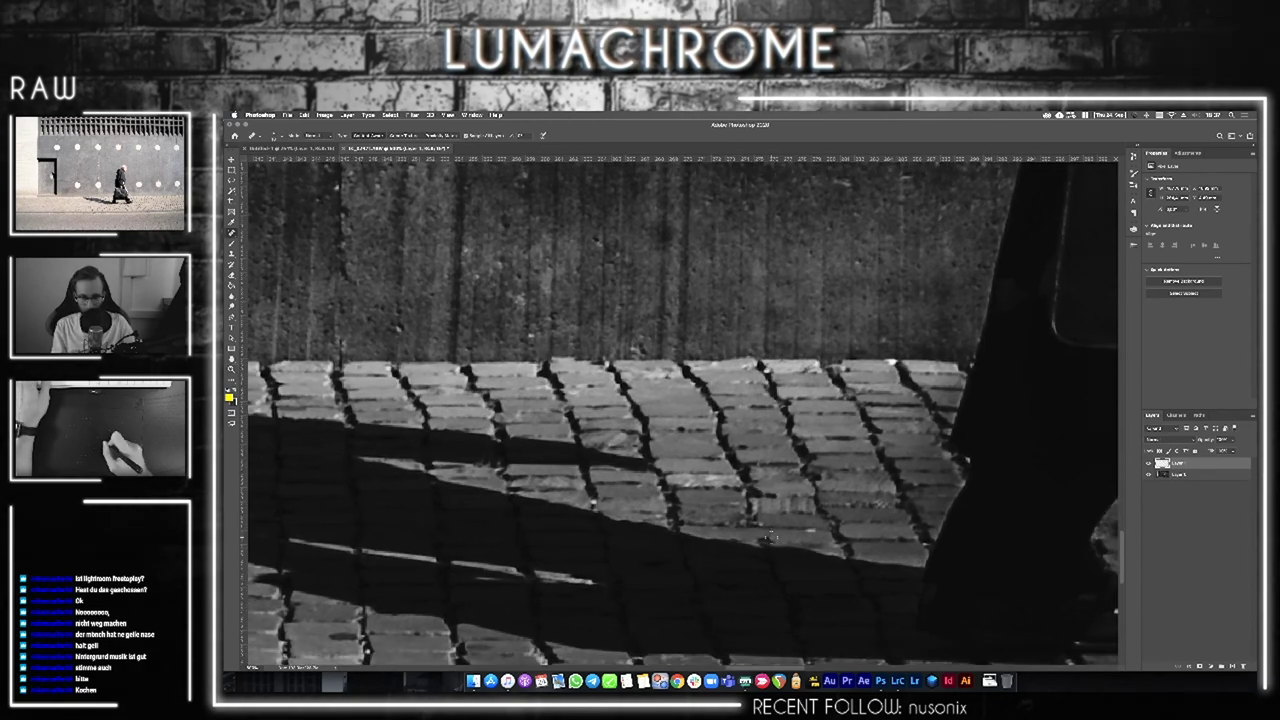
scroll(810, 534, "right", 5)
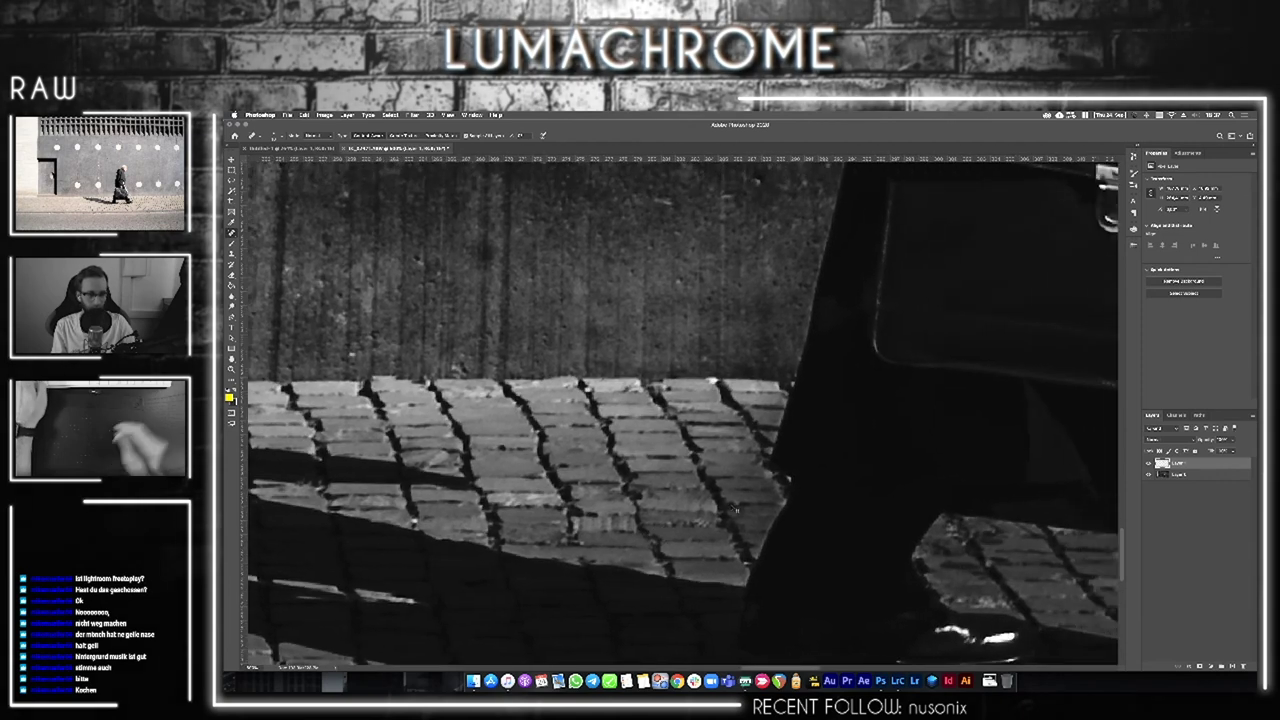
key("super+0")
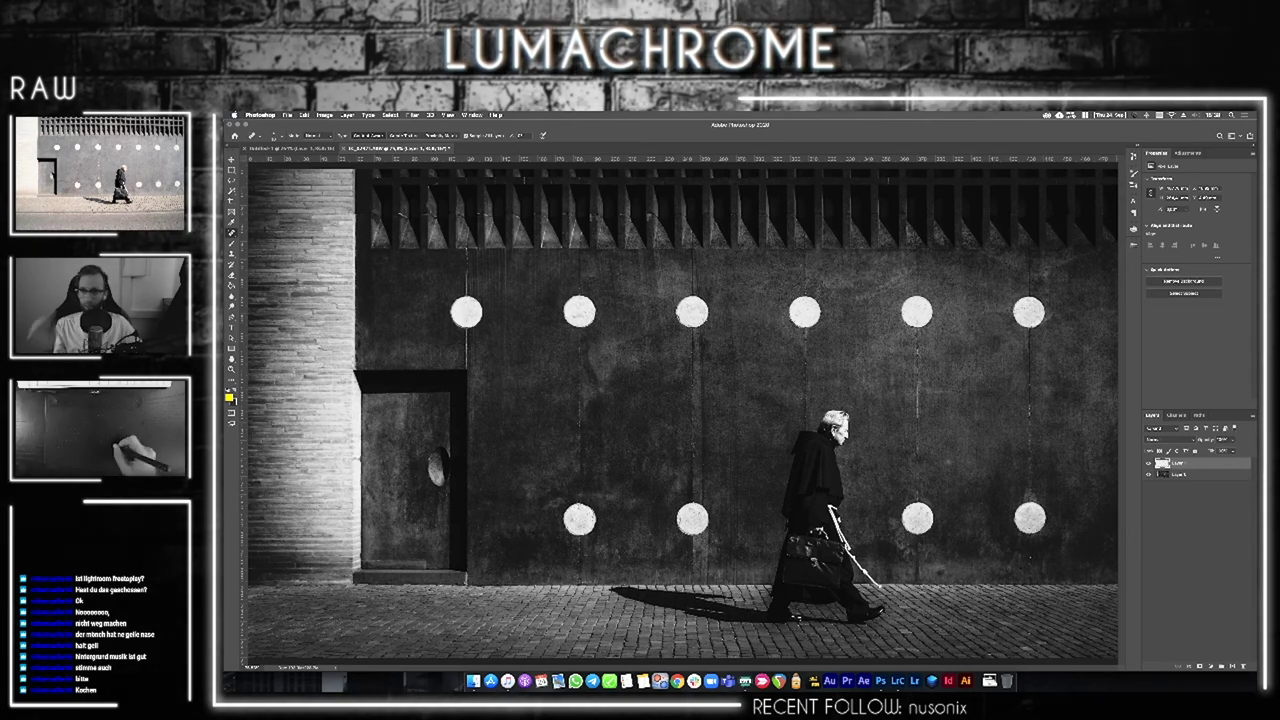
With Clone Stamp selected, inspect the door's top-left corner and brick wall edge, then fit to screen
key("s")
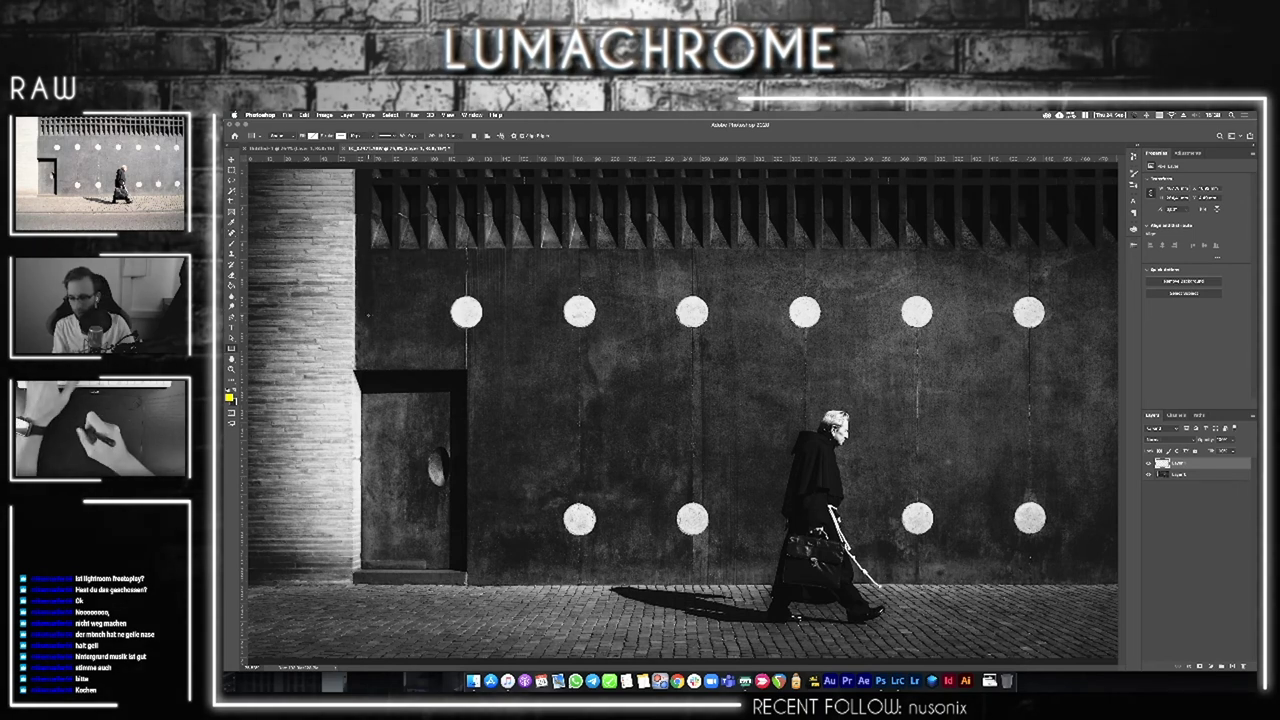
key("z")
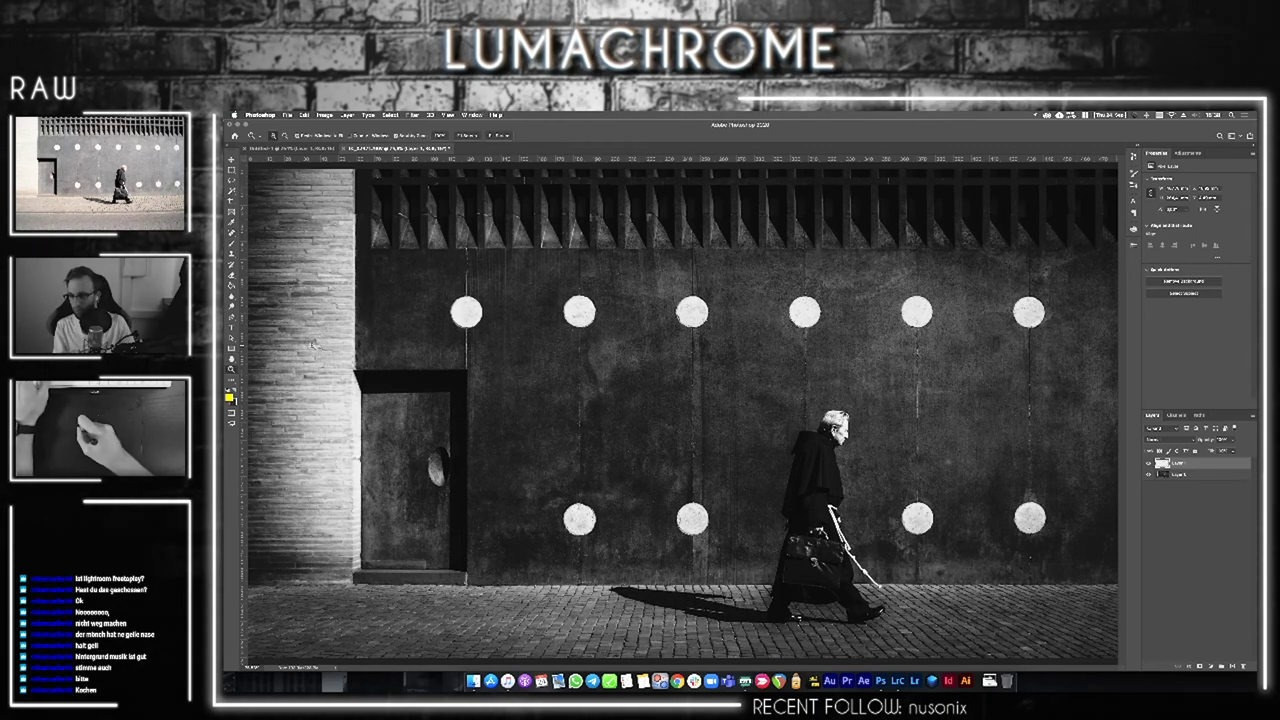
left_click_drag(312, 344, 409, 354)
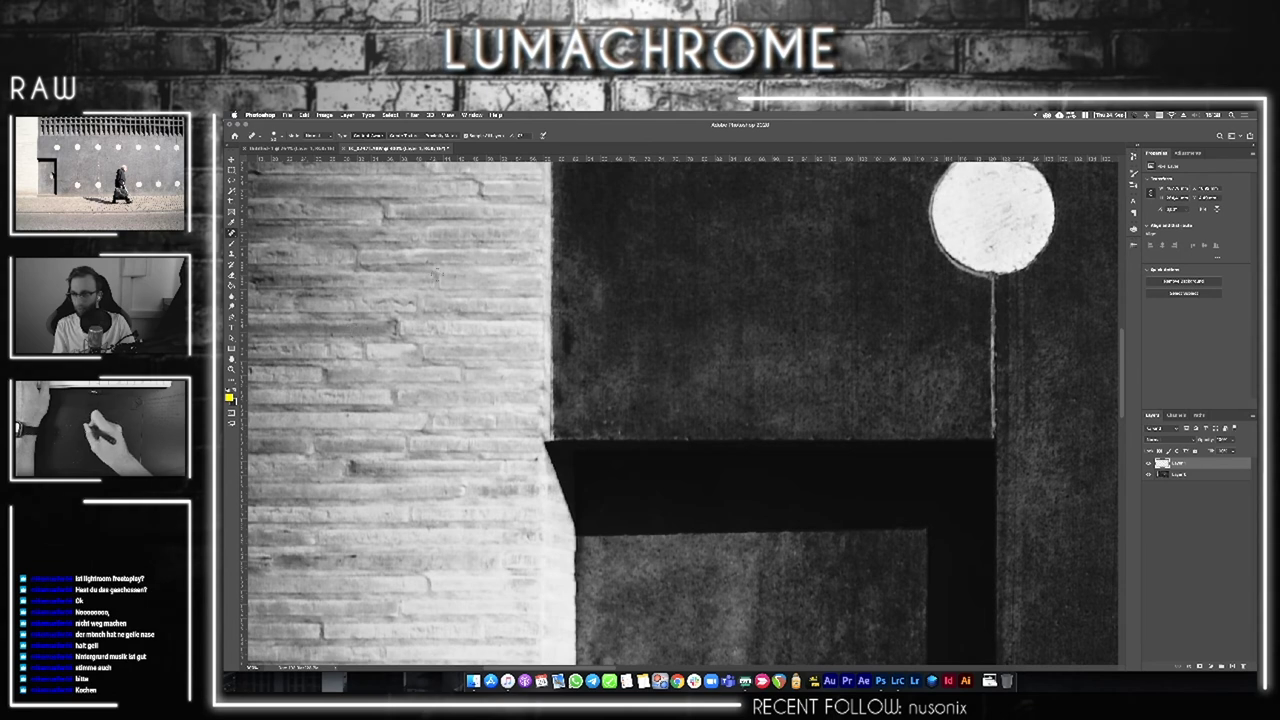
mouse_move(348, 555)
left_mouse_down()
mouse_move(481, 485)
mouse_move(544, 415)
left_mouse_up()
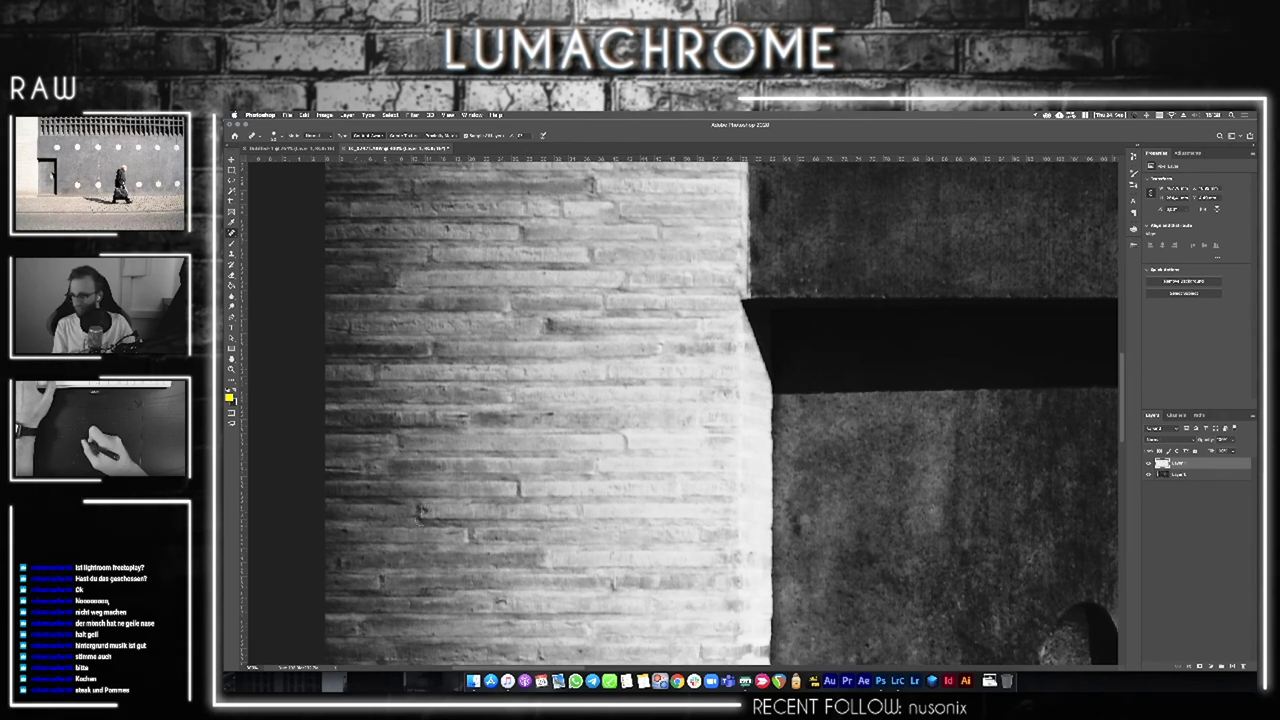
key("super+0")
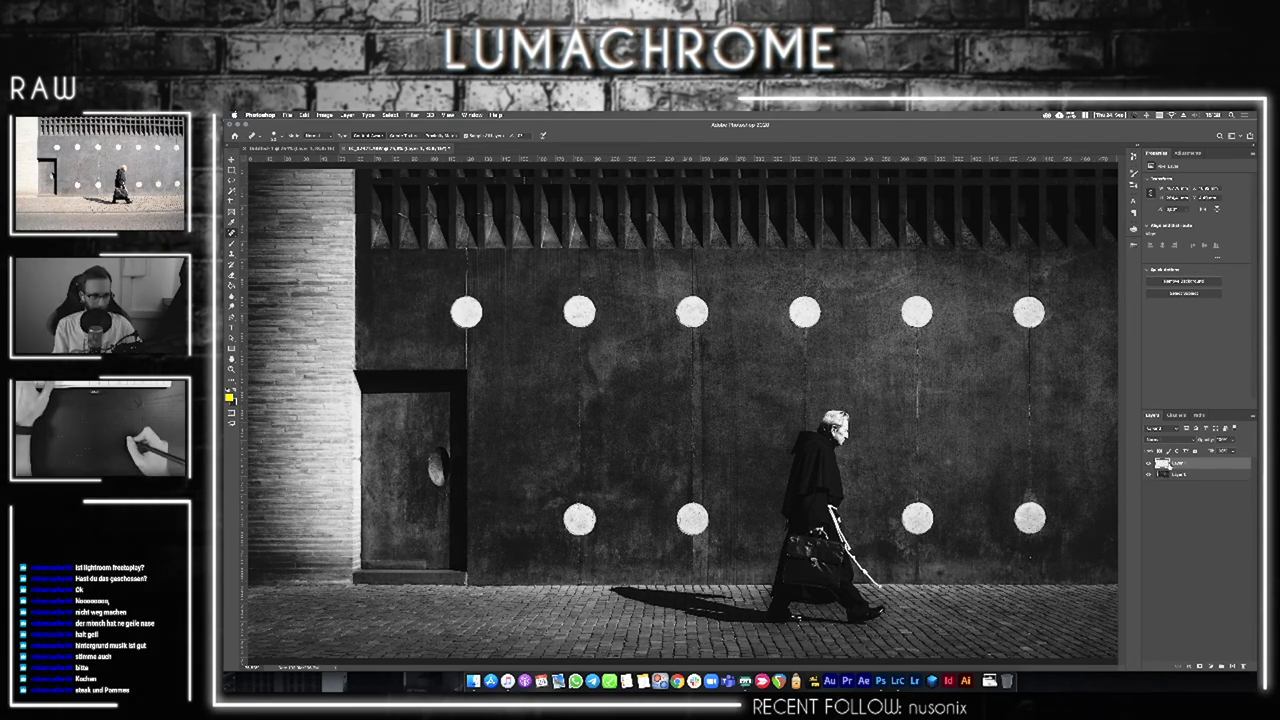
left_click(1148, 475)
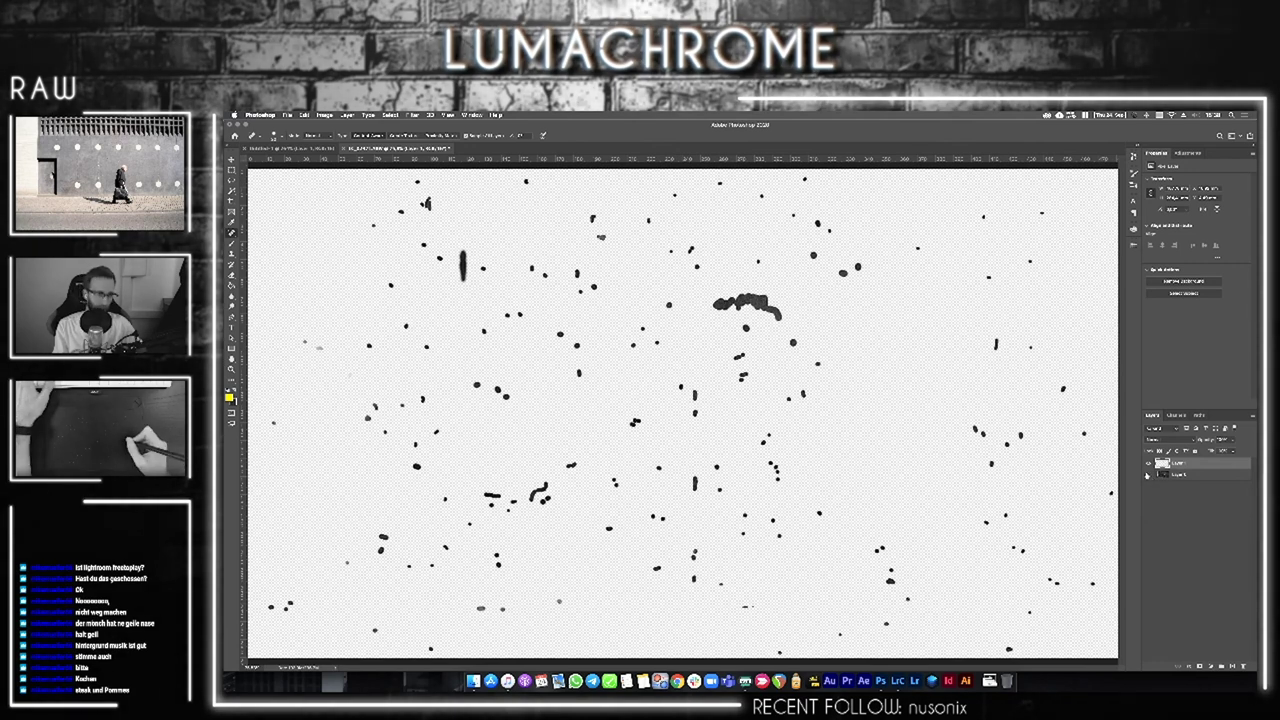
left_click(1147, 477)
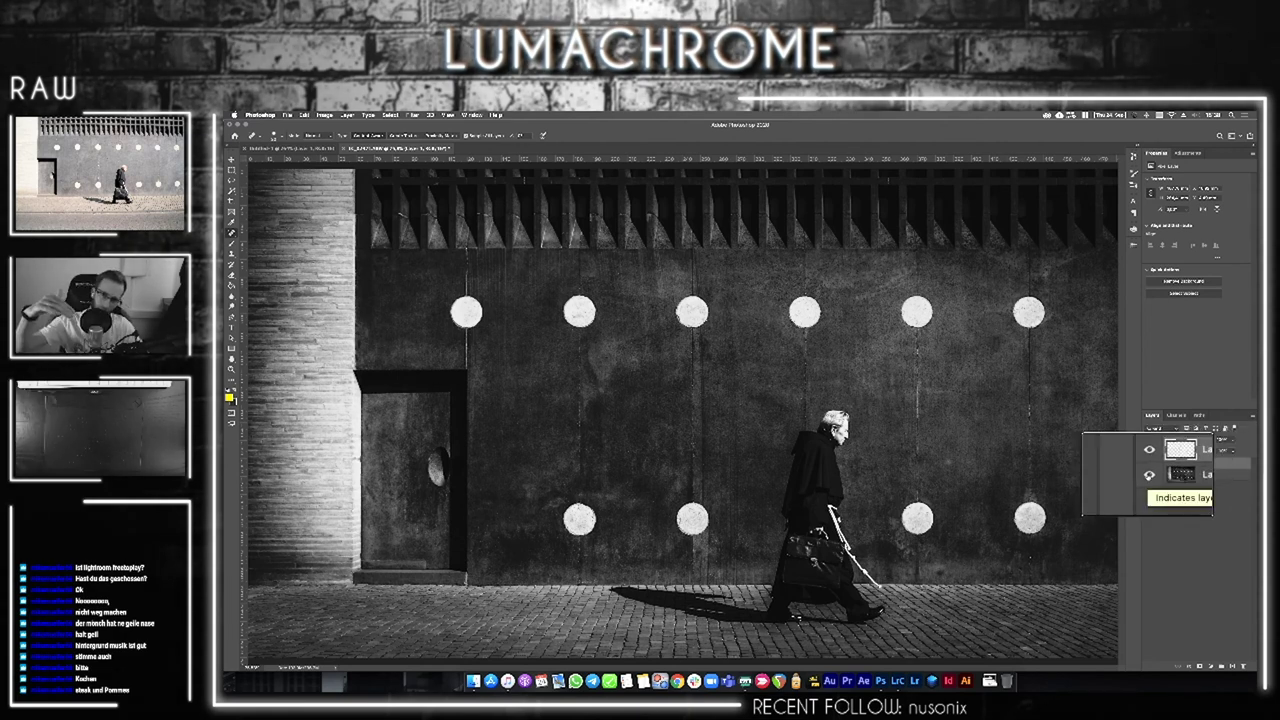
left_click(1149, 475)
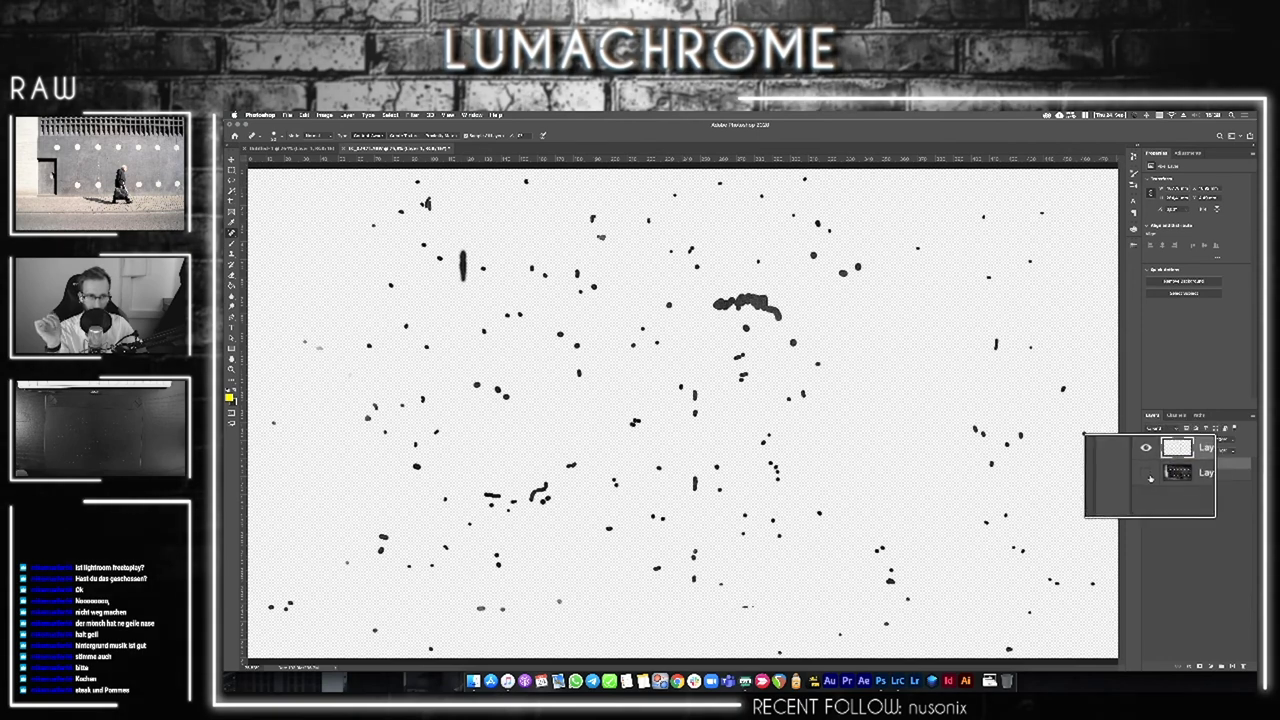
left_click(1148, 477)
left_click(1149, 477)
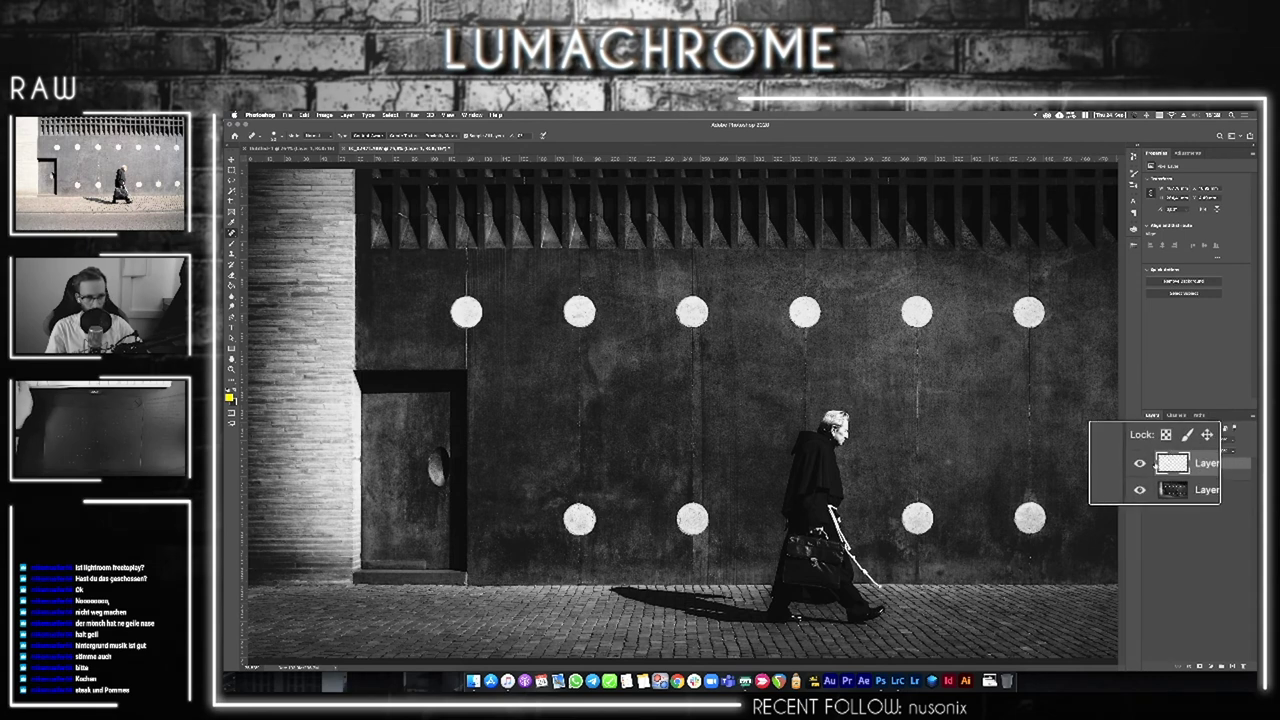
left_click(1149, 464)
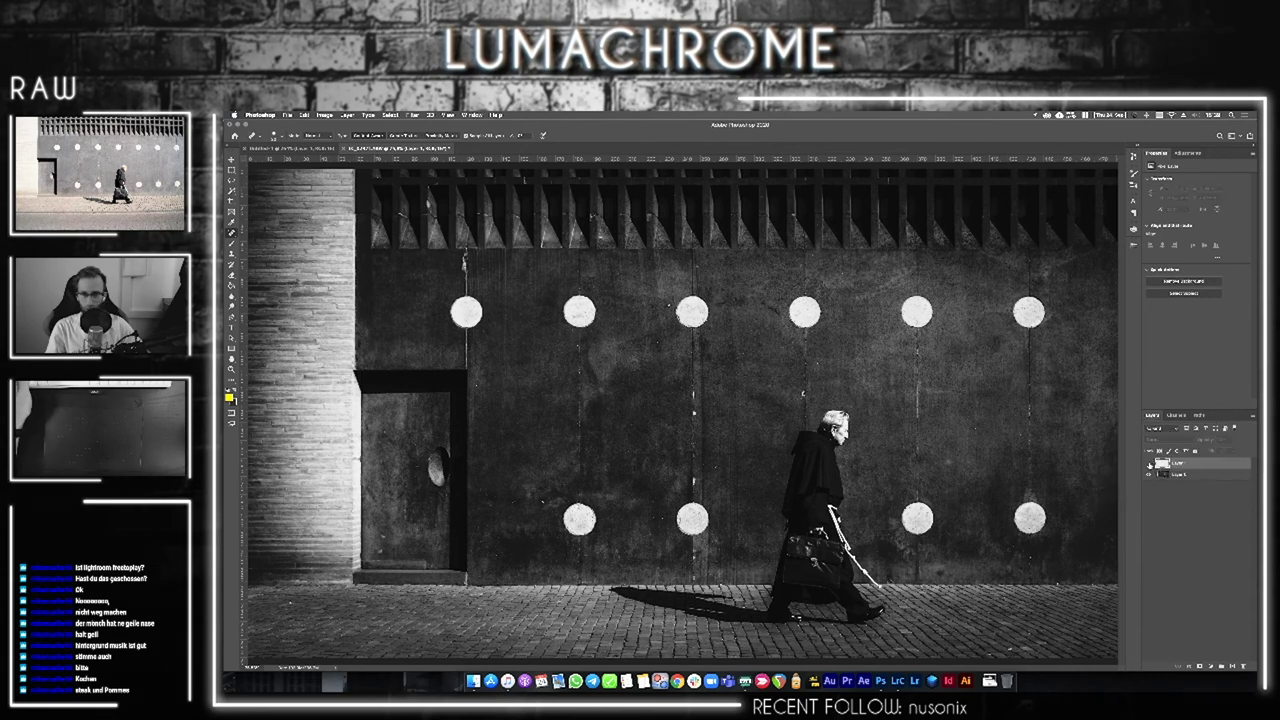
left_click(1149, 464)
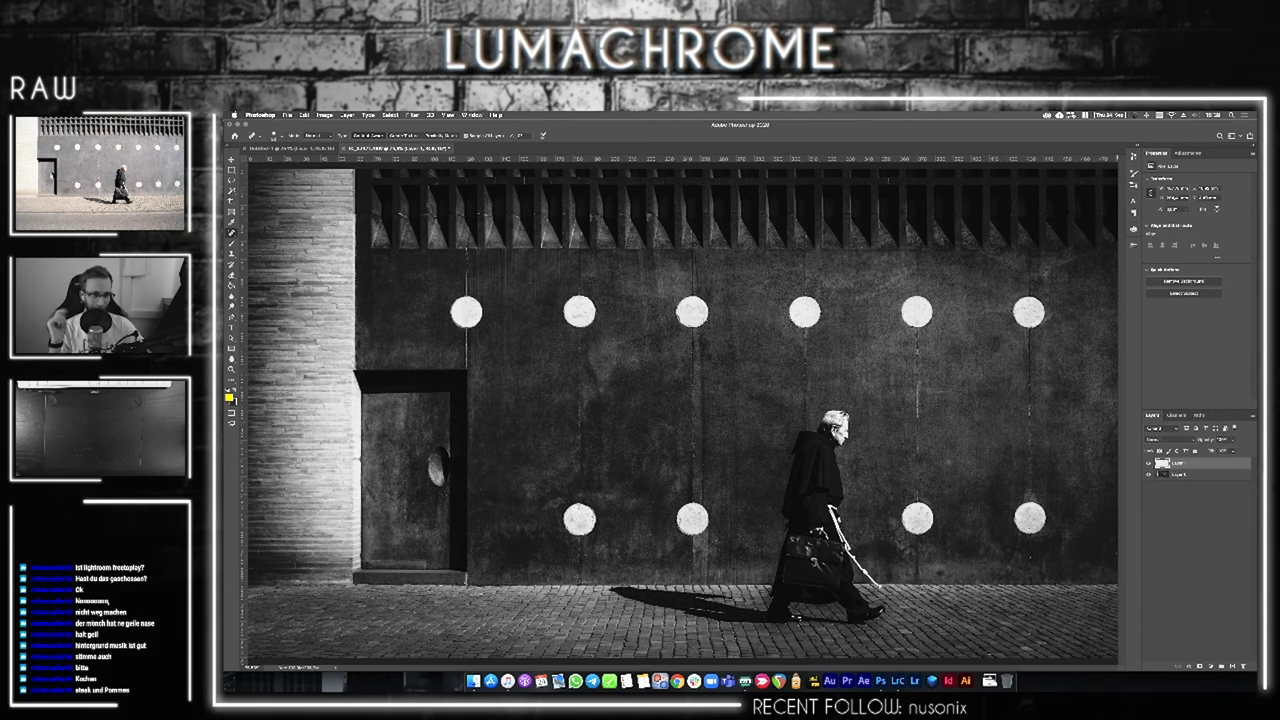
Save the retouched TIFF and switch back to Lightroom Classic
key("super+s")
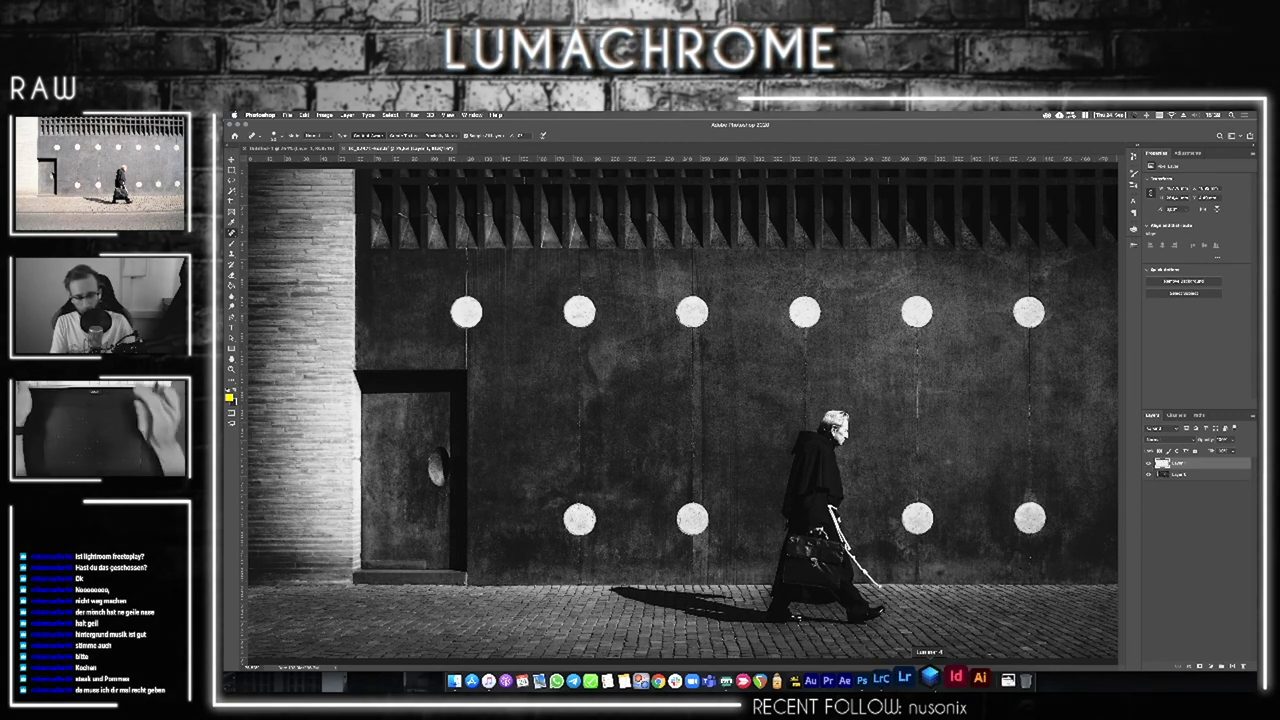
left_click(904, 676)
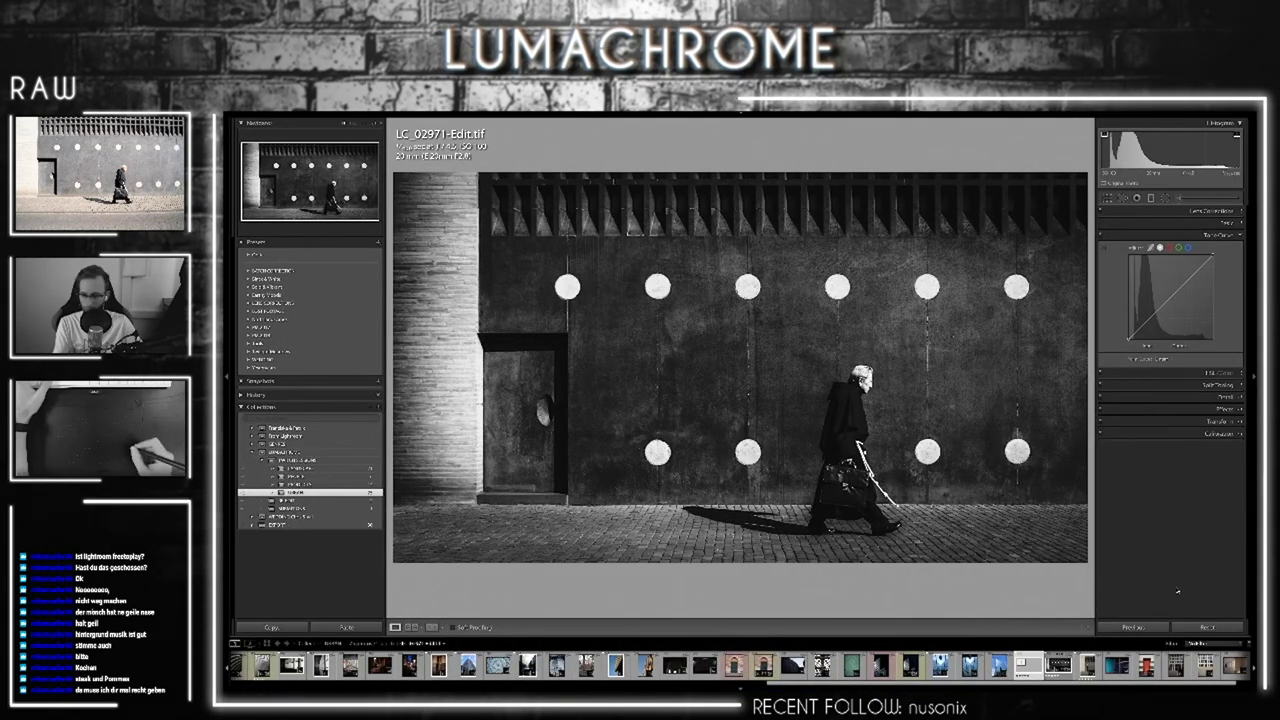
In Grid view, give LC_02971-Edit.tif a red label
key("e")
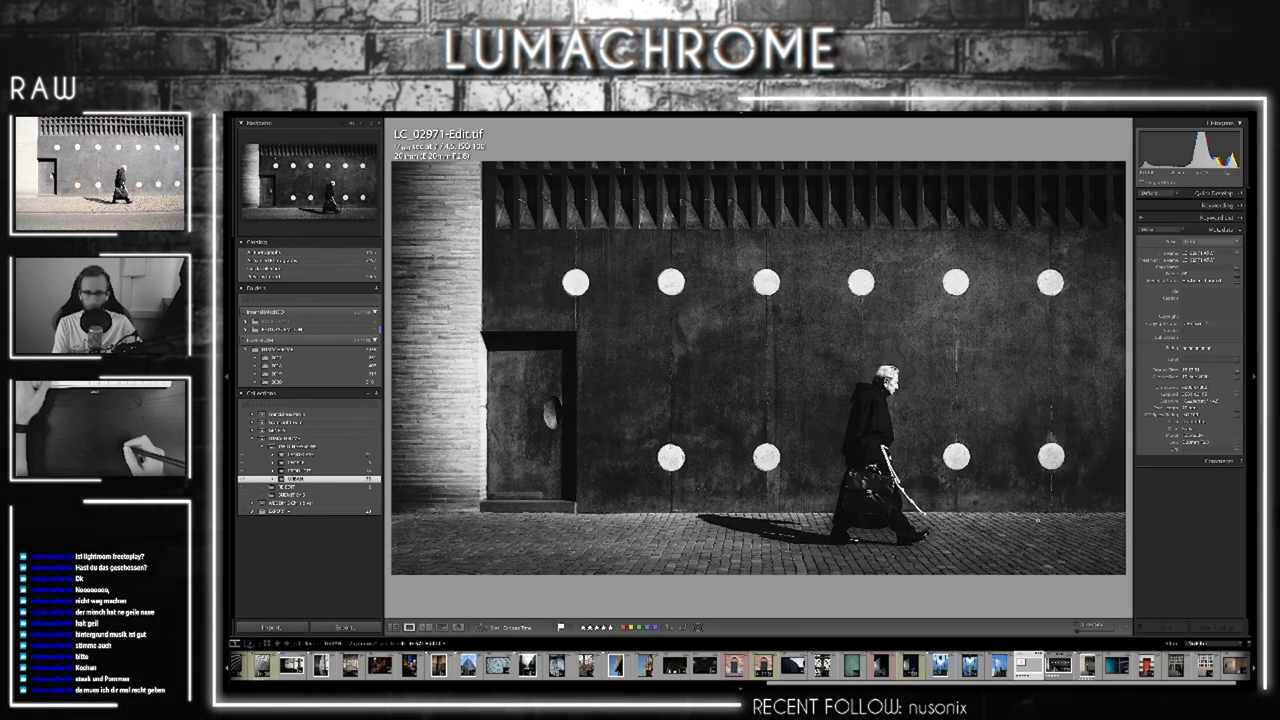
key("g")
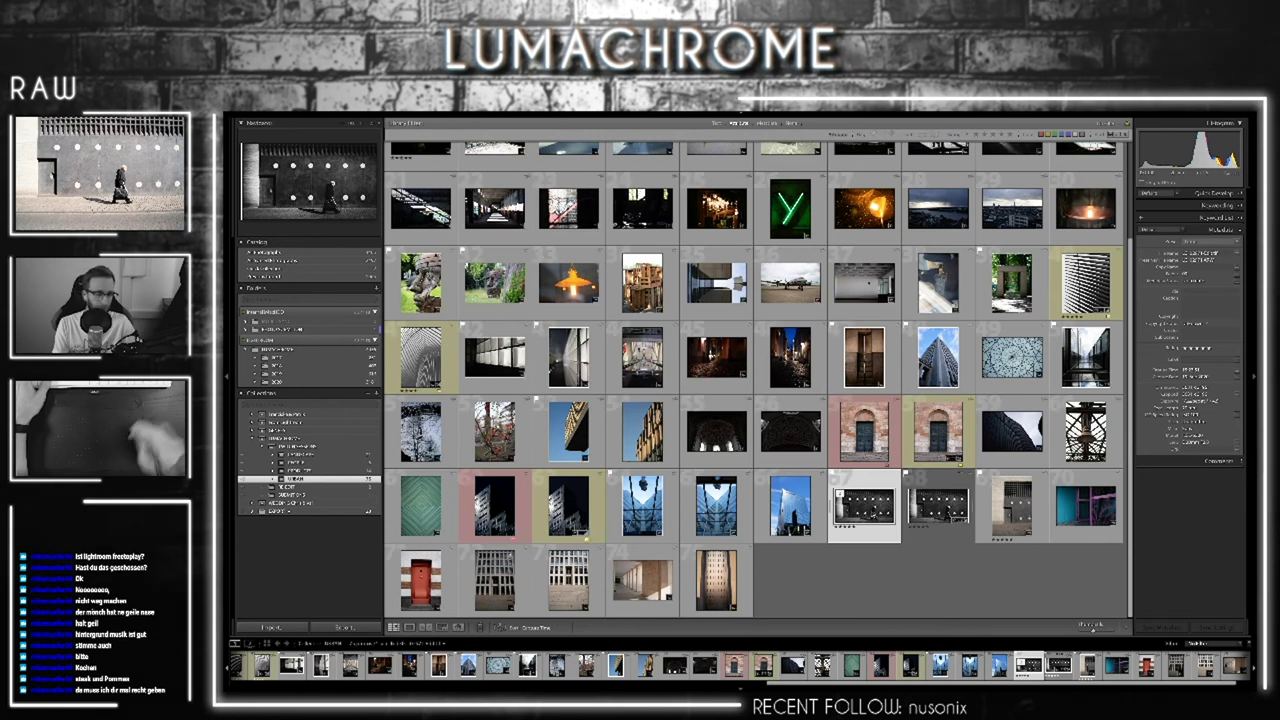
key("6")
Browse to the end of the grid and back, viewing the red-labelled photo enlarged
key("End")
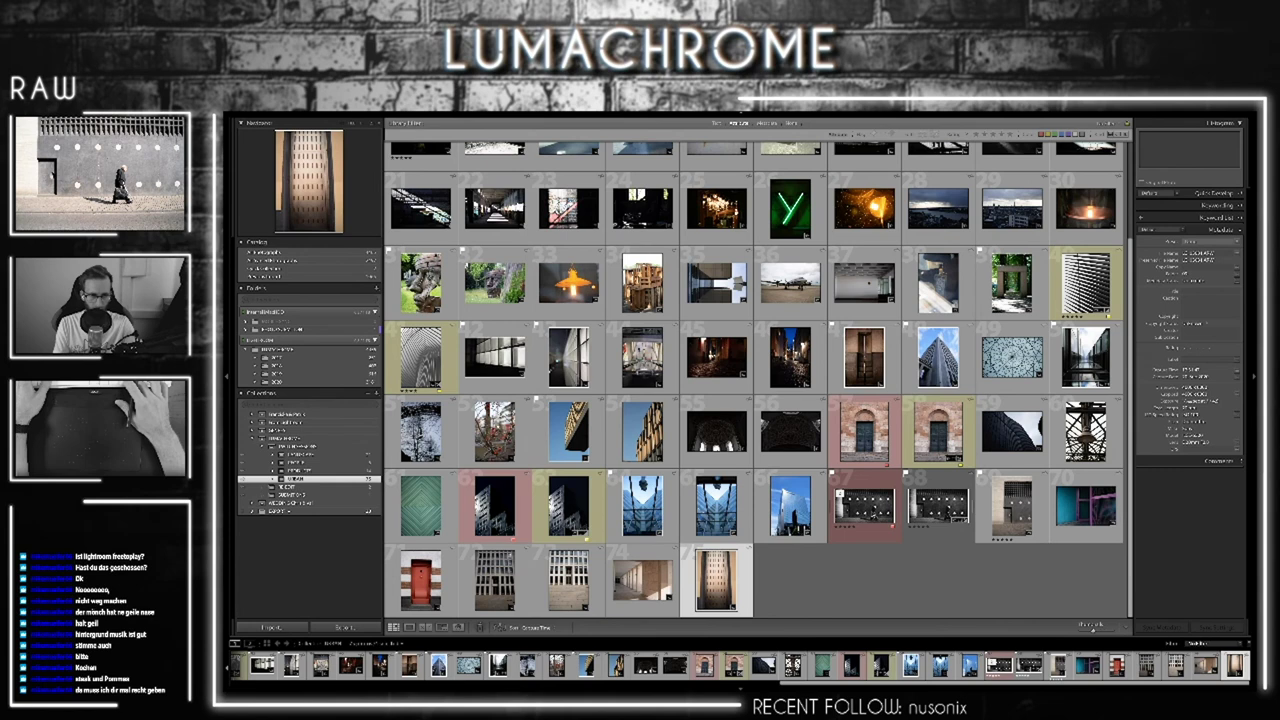
key("Left")
key("Up")
key("Right")
key("Right")
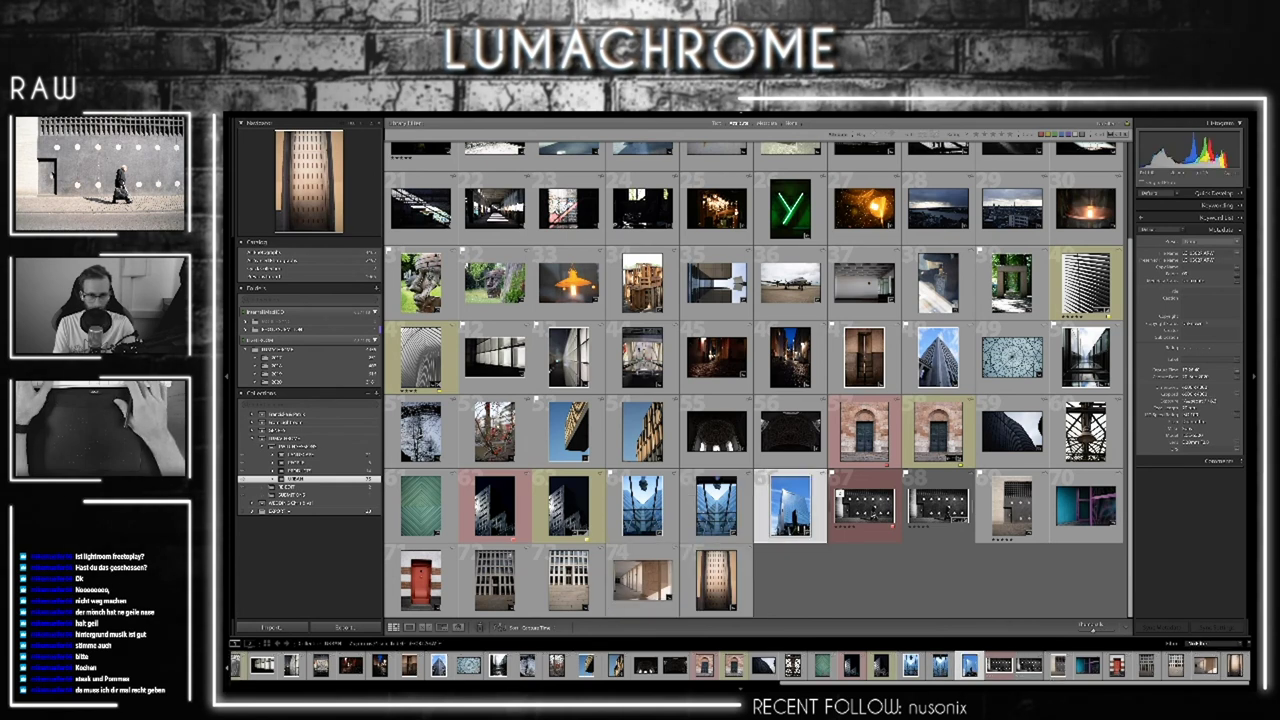
key("Right")
key("e")
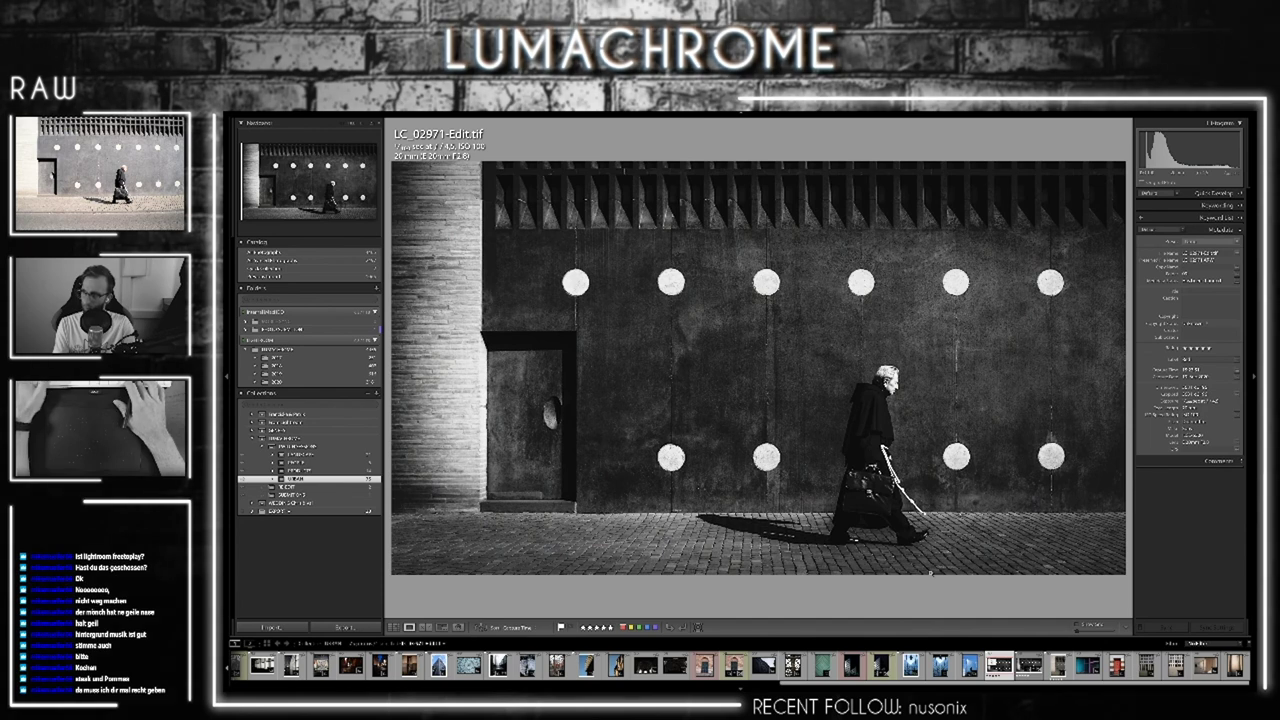
key("g")
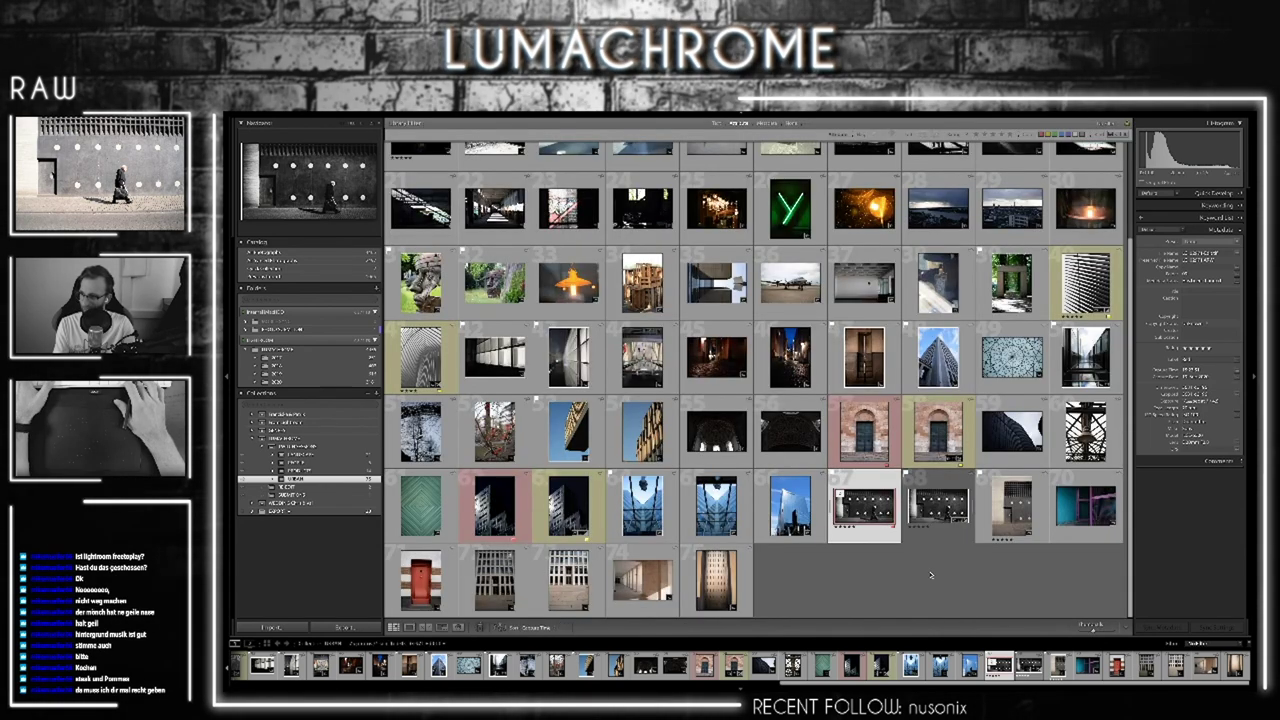
Inspect the neighbouring photo 68 enlarged, toggling between Loupe and Grid
key("Right")
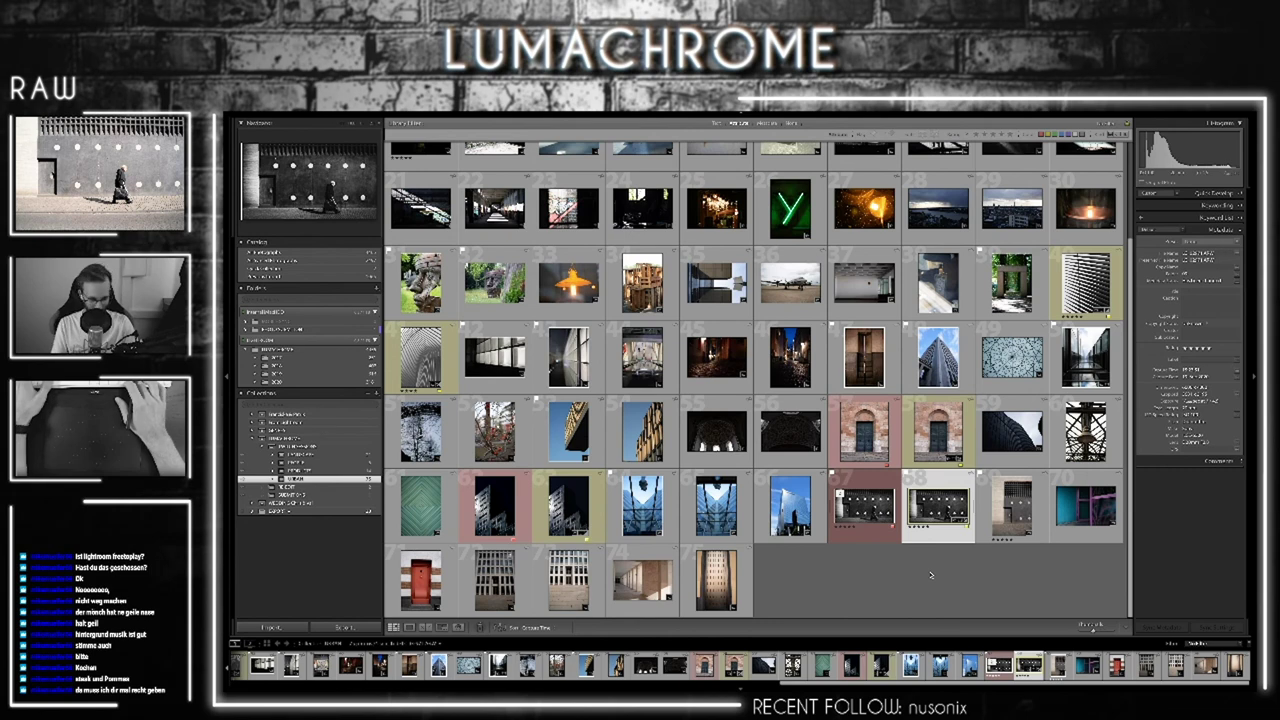
key("e")
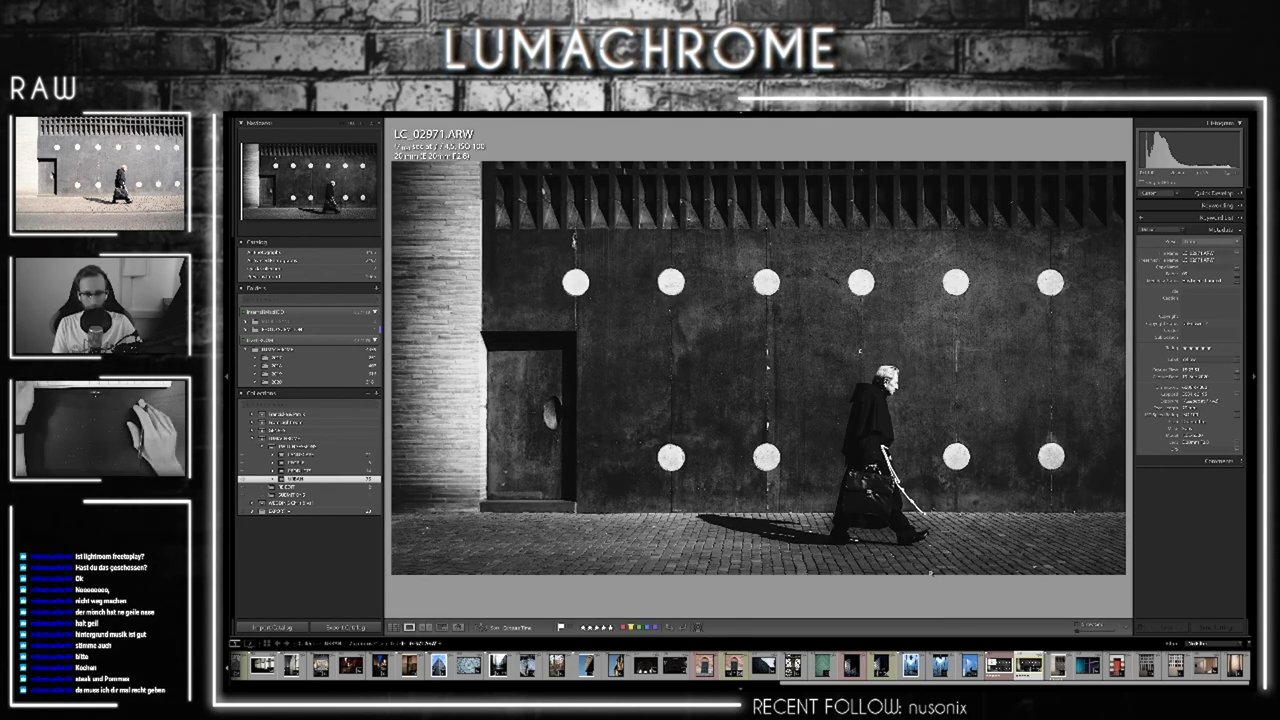
key("g")
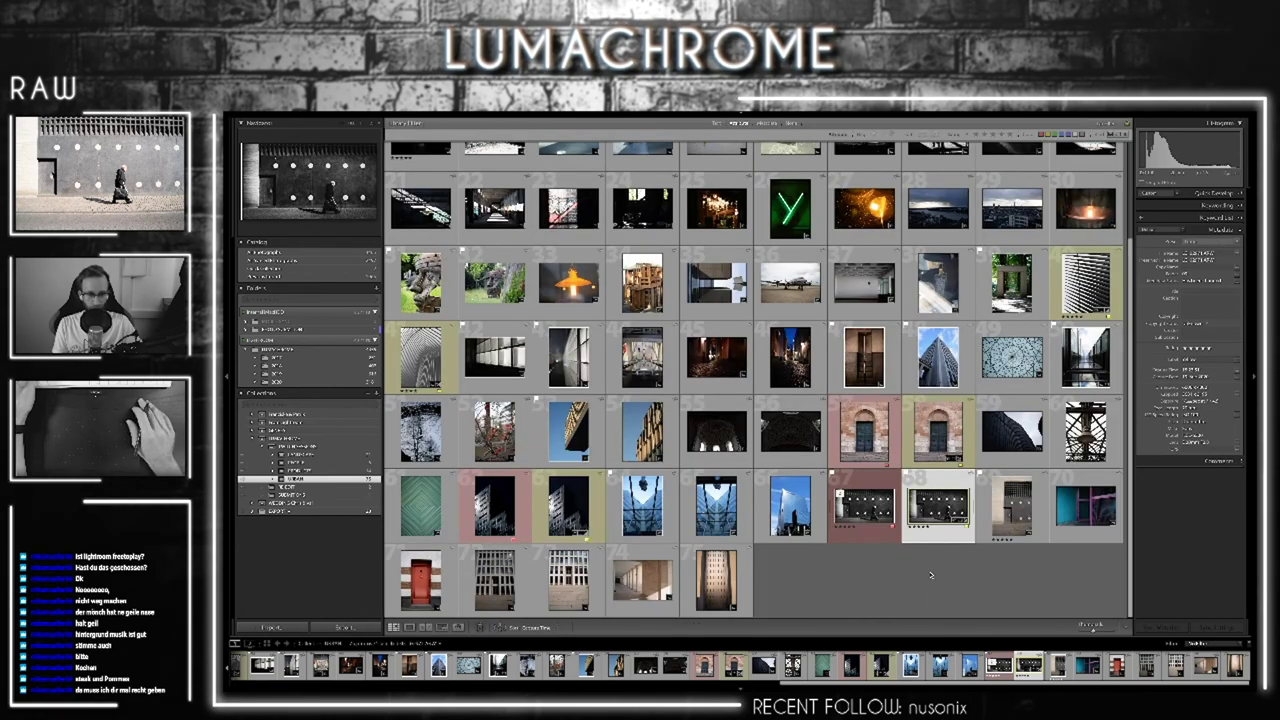
key("e")
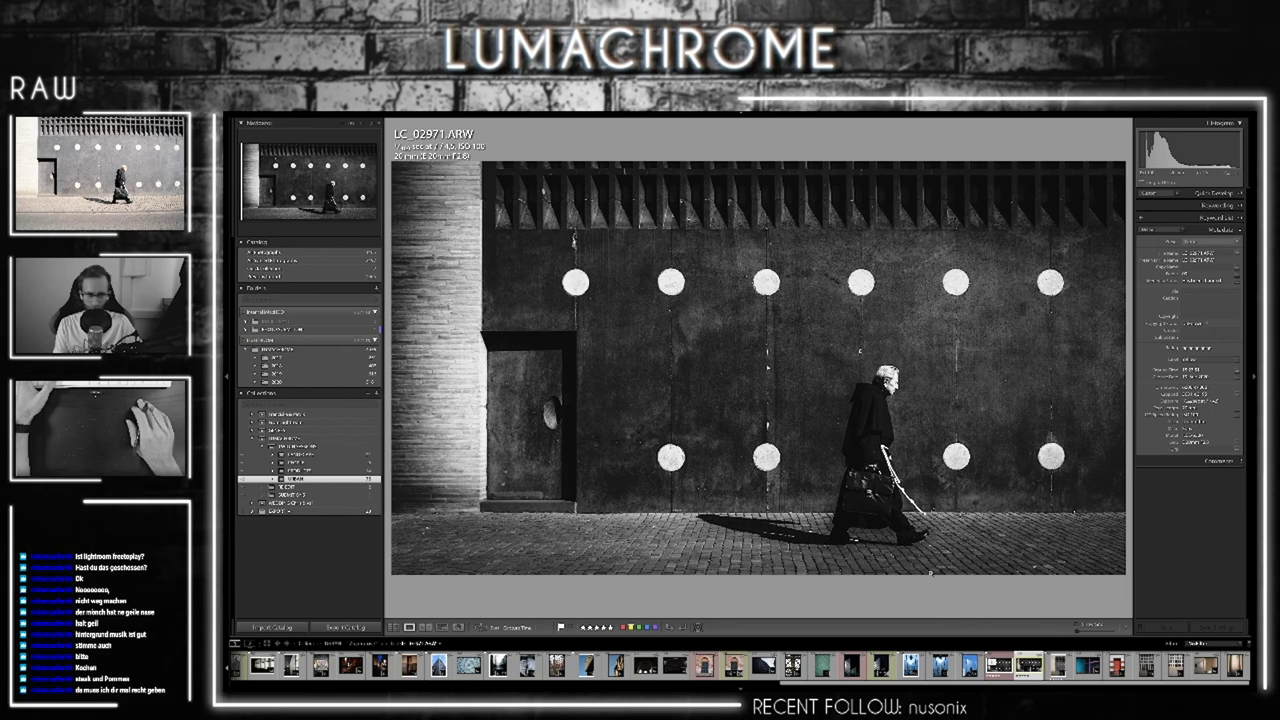
key("g")
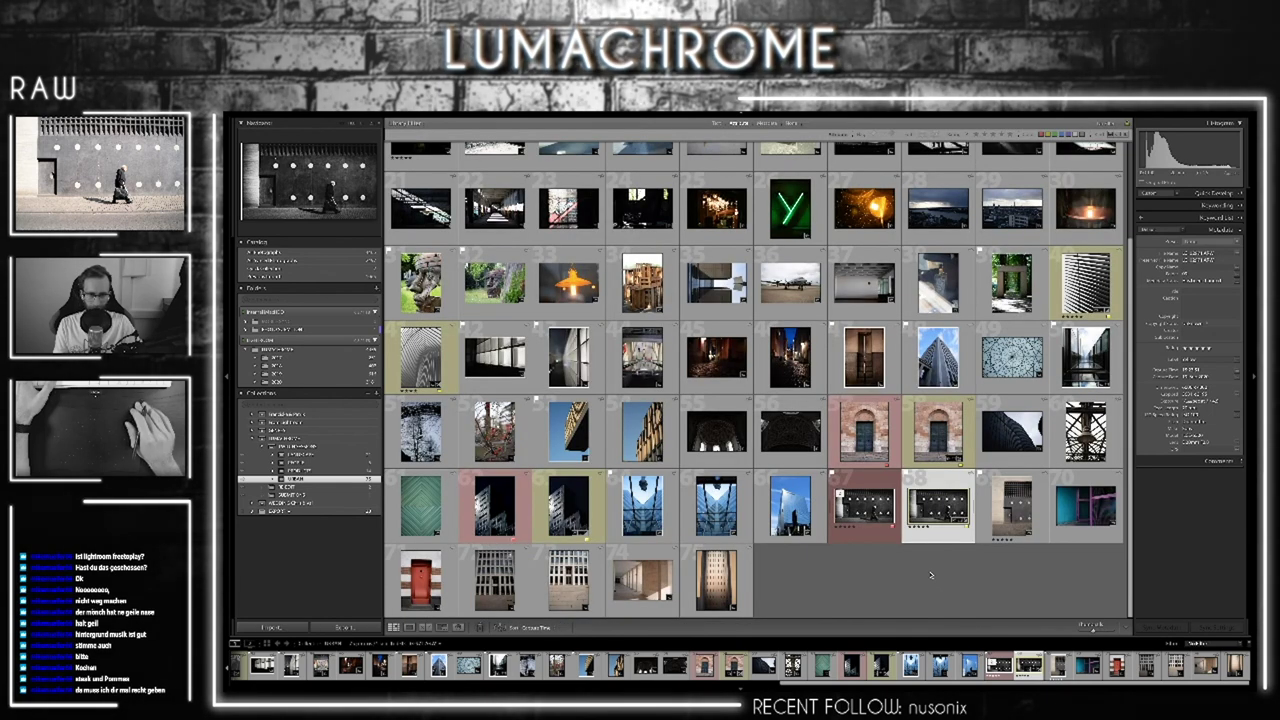
Open the original LC_02971.ARW enlarged and compare it against the edited TIFF
left_click(930, 575)
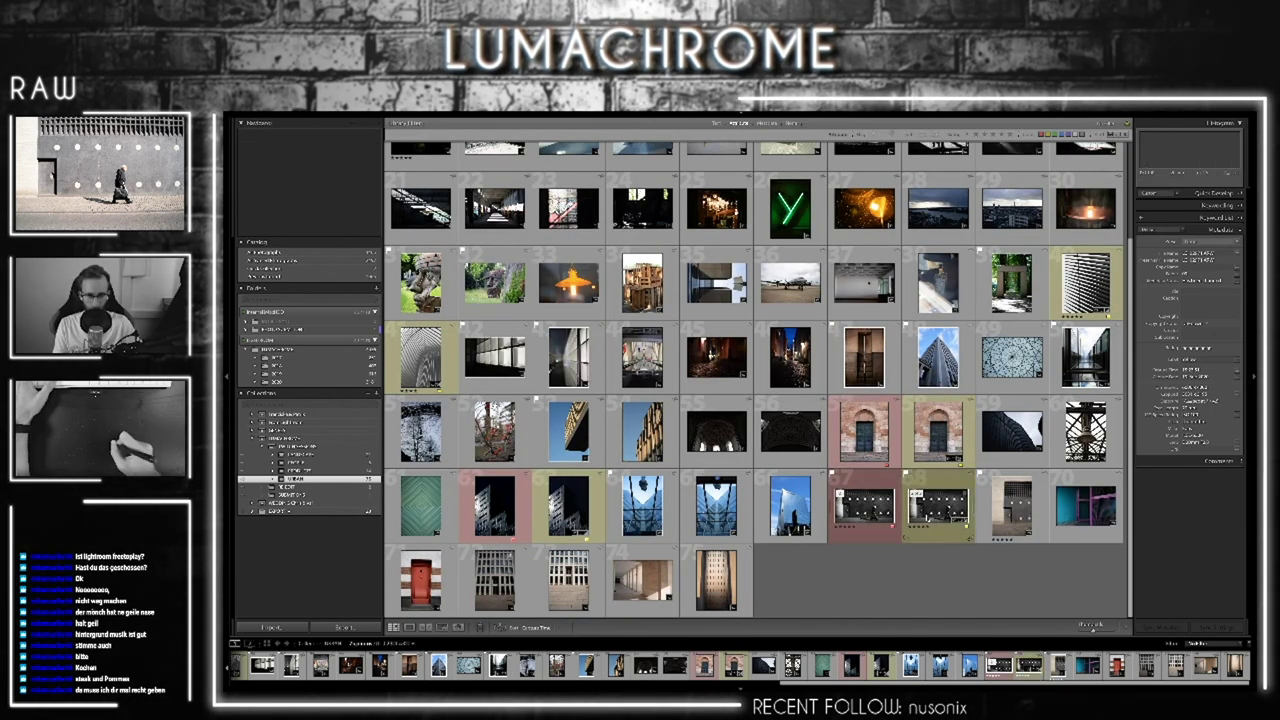
double_click(904, 506)
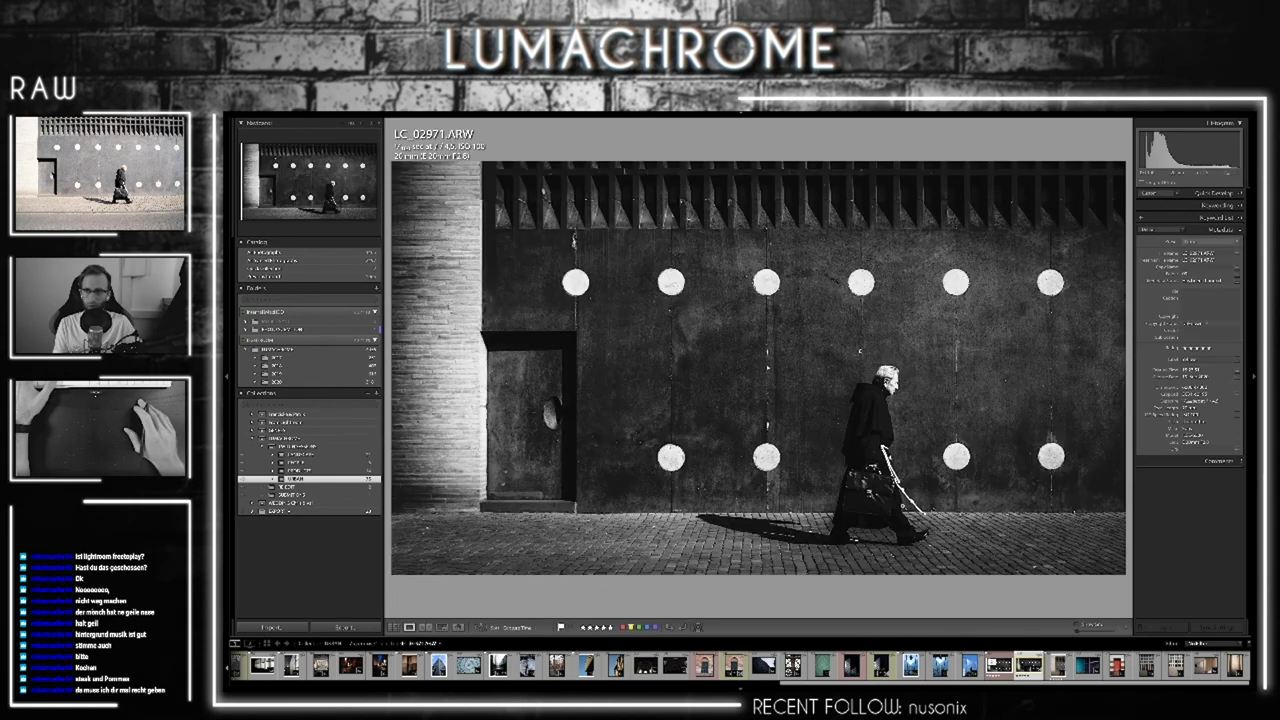
key("g")
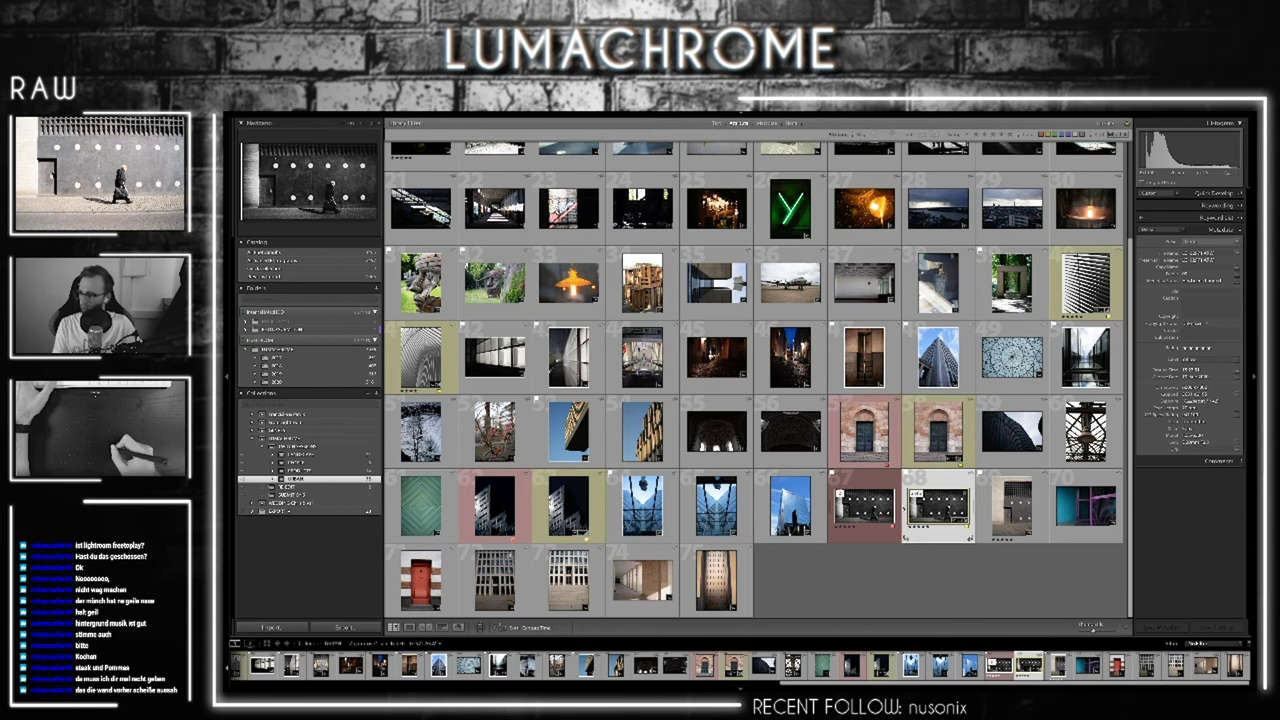
double_click(937, 509)
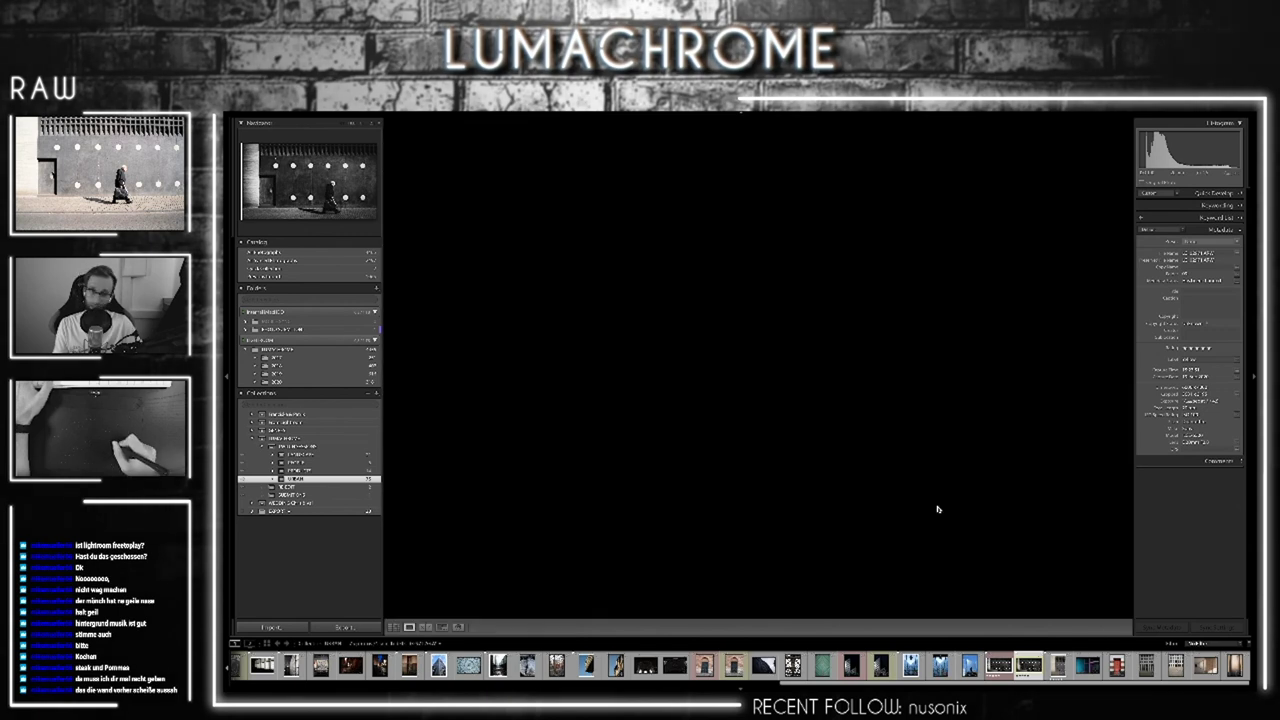
key("Left")
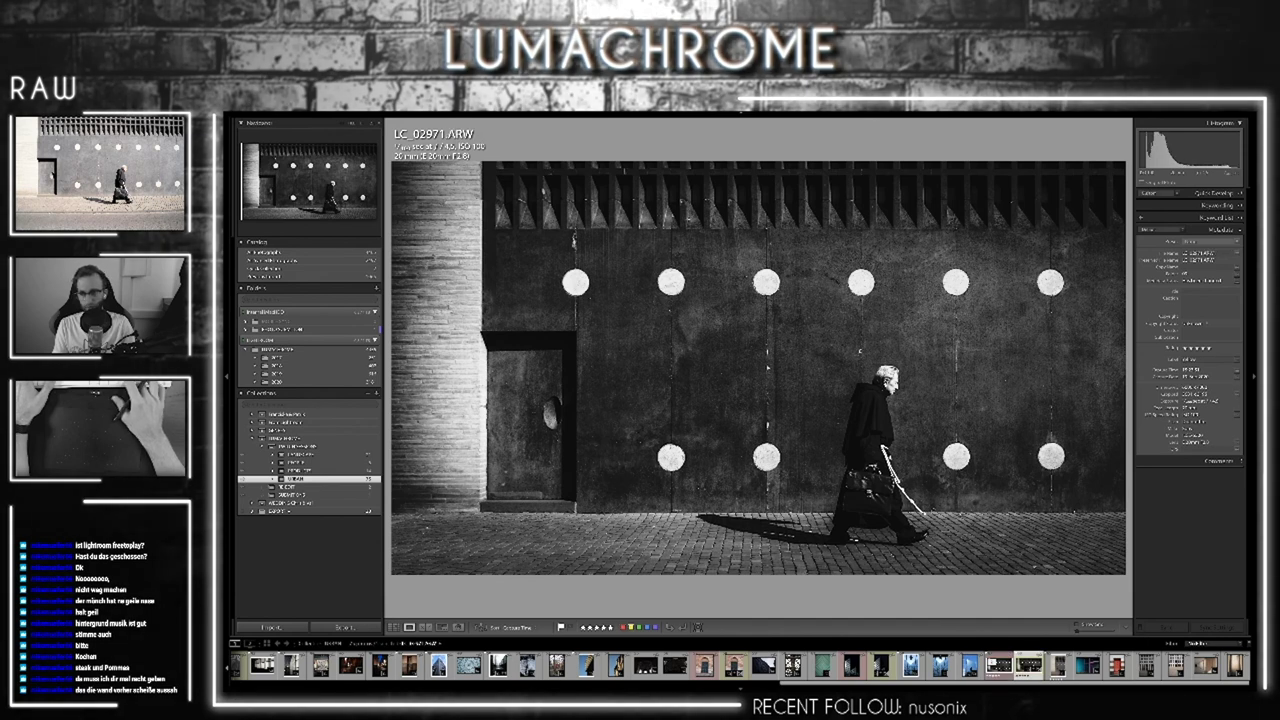
key("Right")
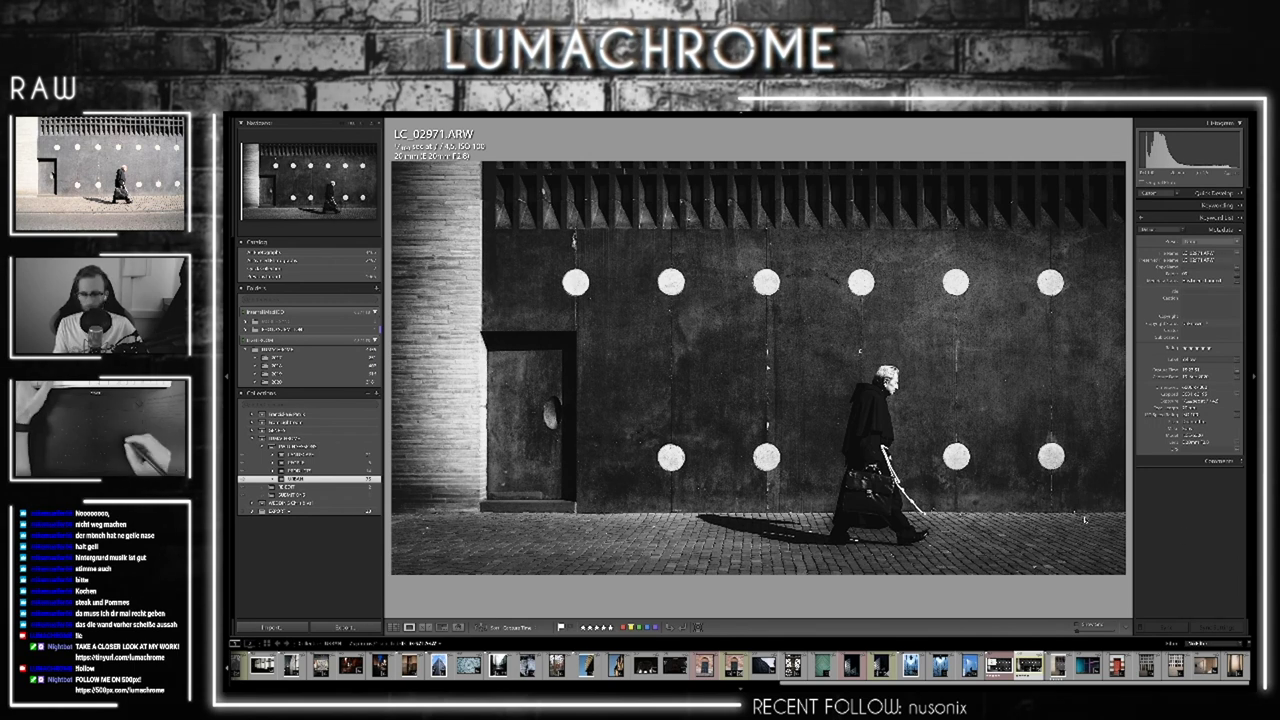
Open LC_02971.ARW enlarged, zoom in on the wall dots, and enter the Develop module
key("g")
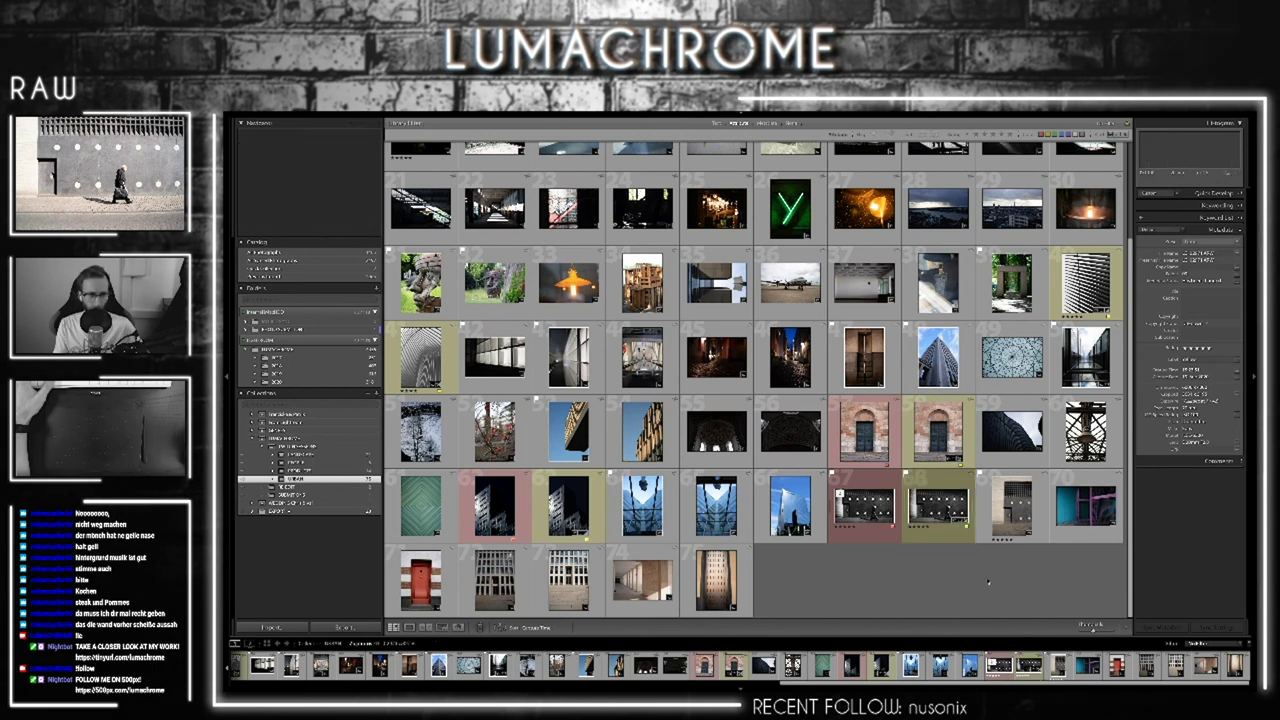
double_click(937, 505)
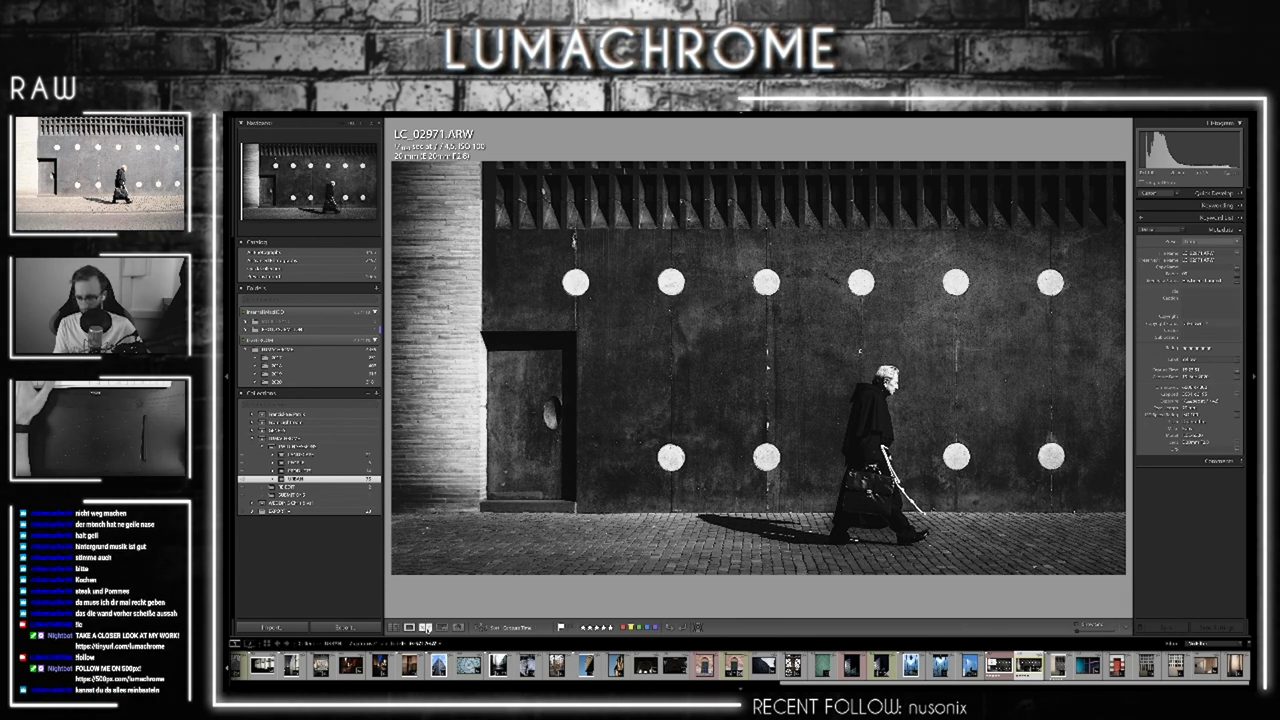
key("z")
key("z")
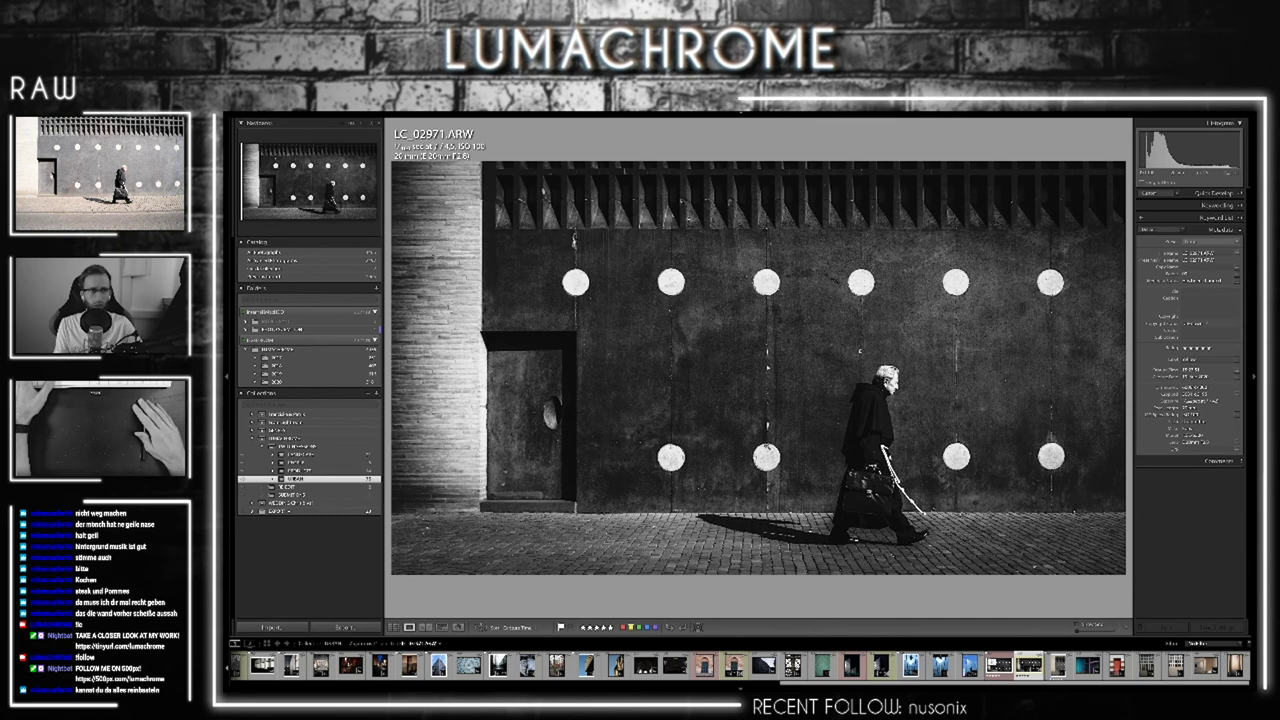
key("d")
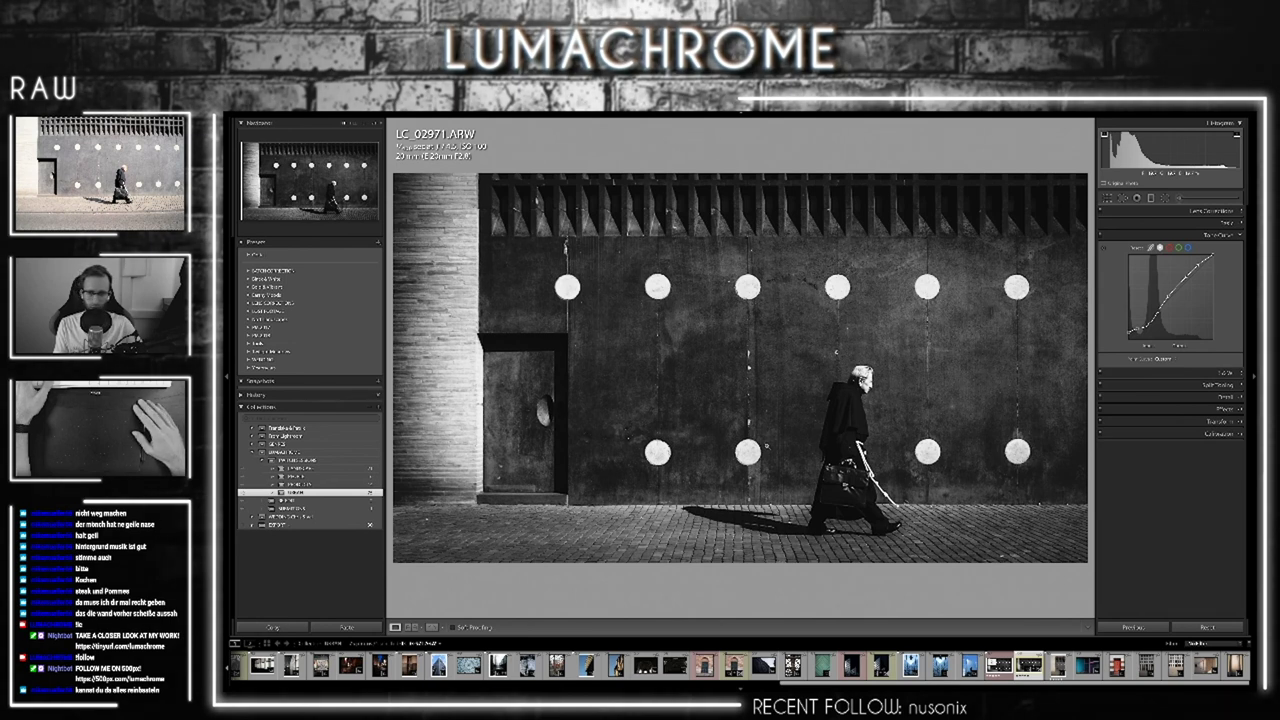
Toggle Before/After on the raw with a 1:1 zoom check, then select LC_02971-Edit.tif
key("backslash")
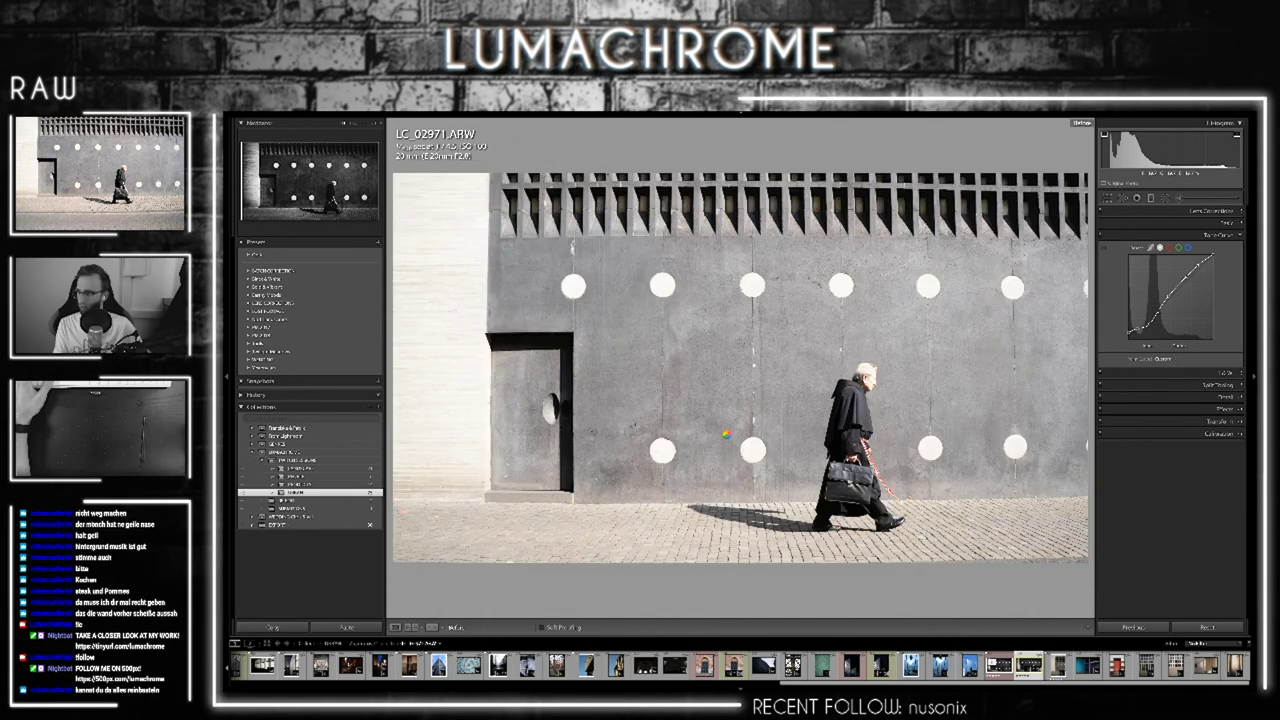
left_click(733, 434)
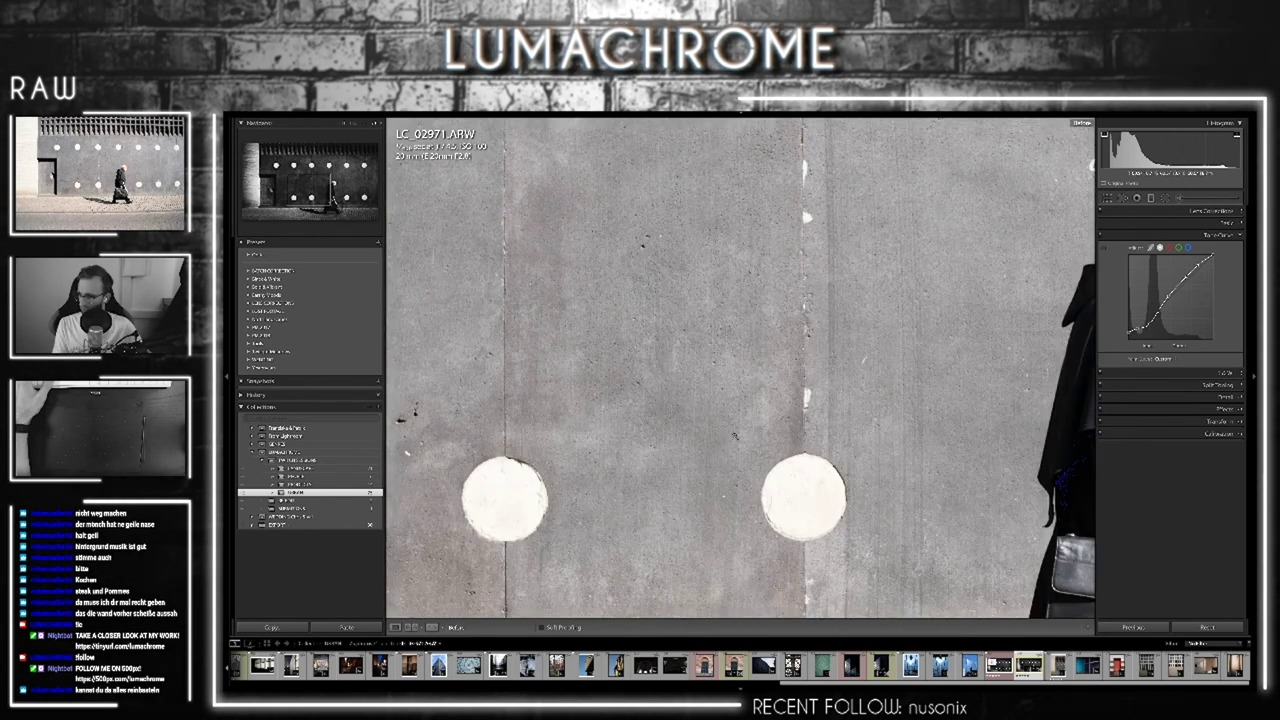
left_click(733, 434)
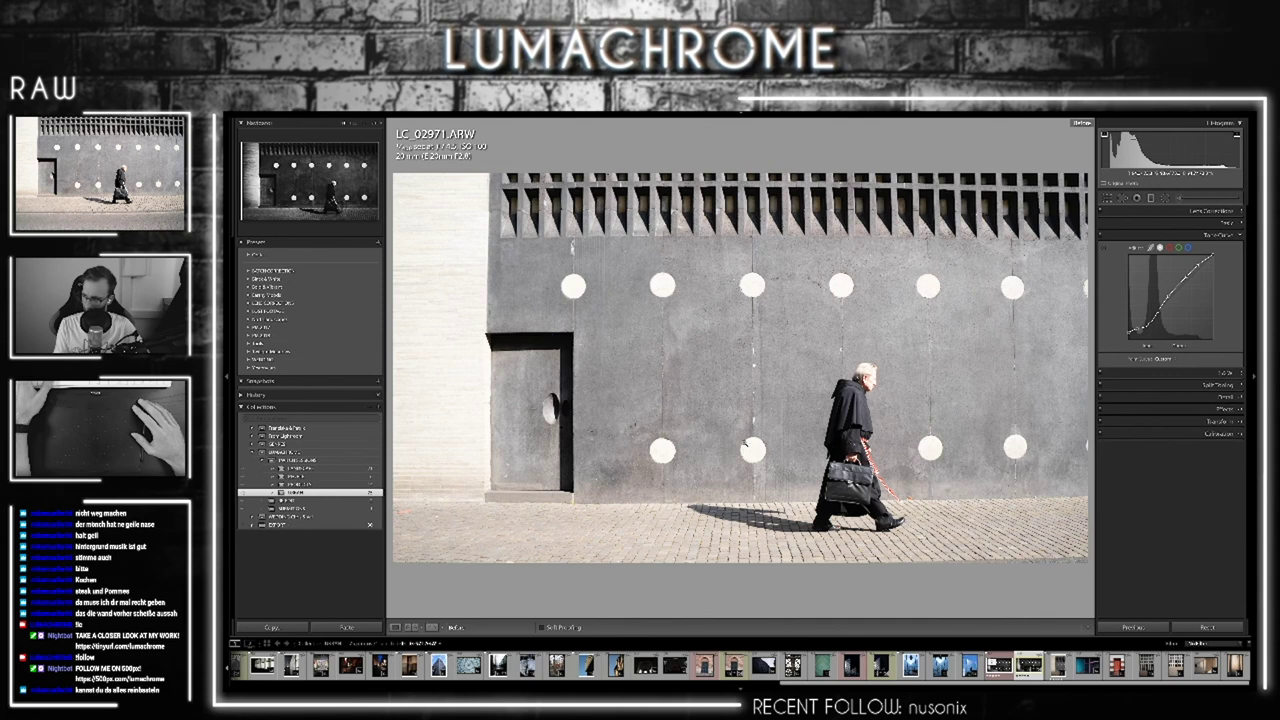
key("backslash")
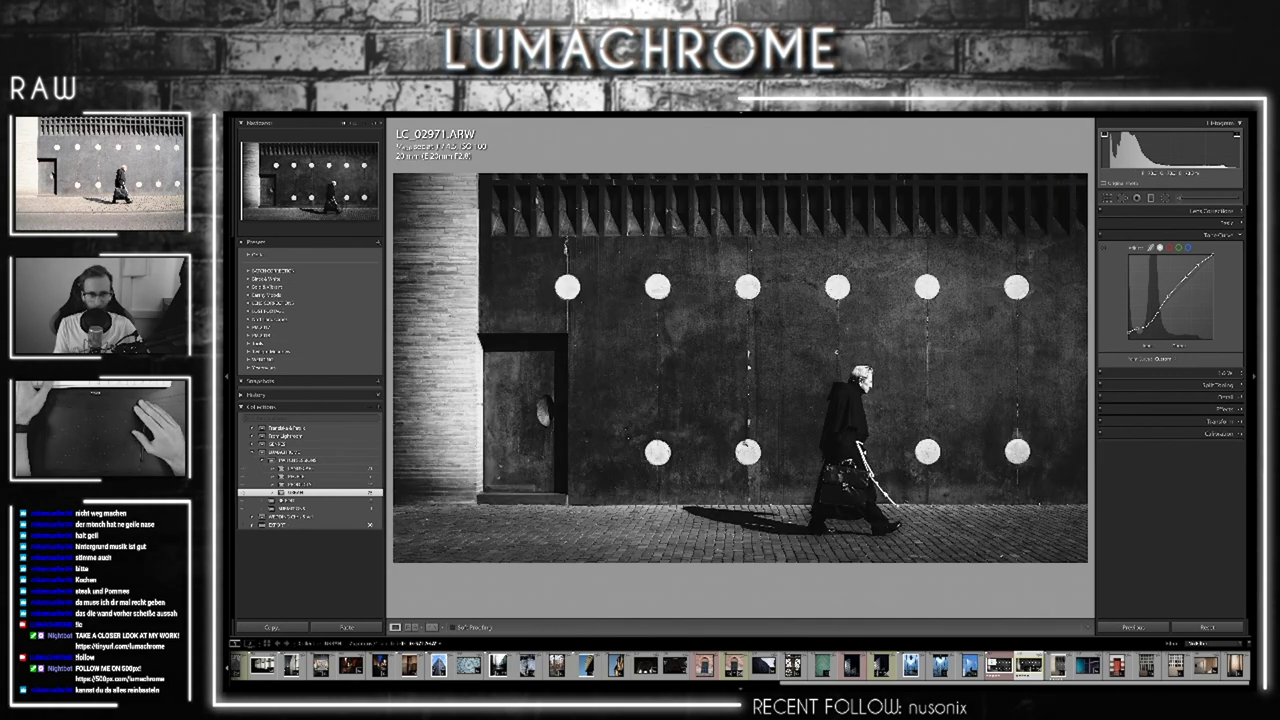
key("backslash")
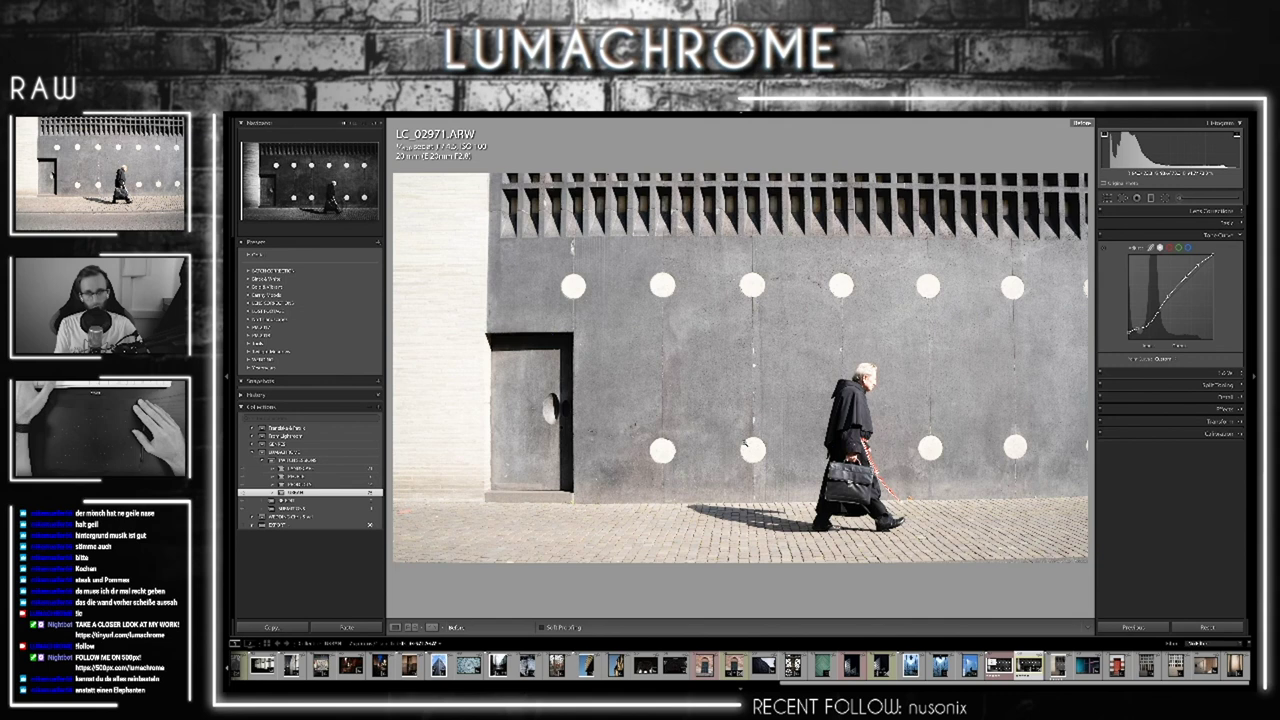
key("backslash")
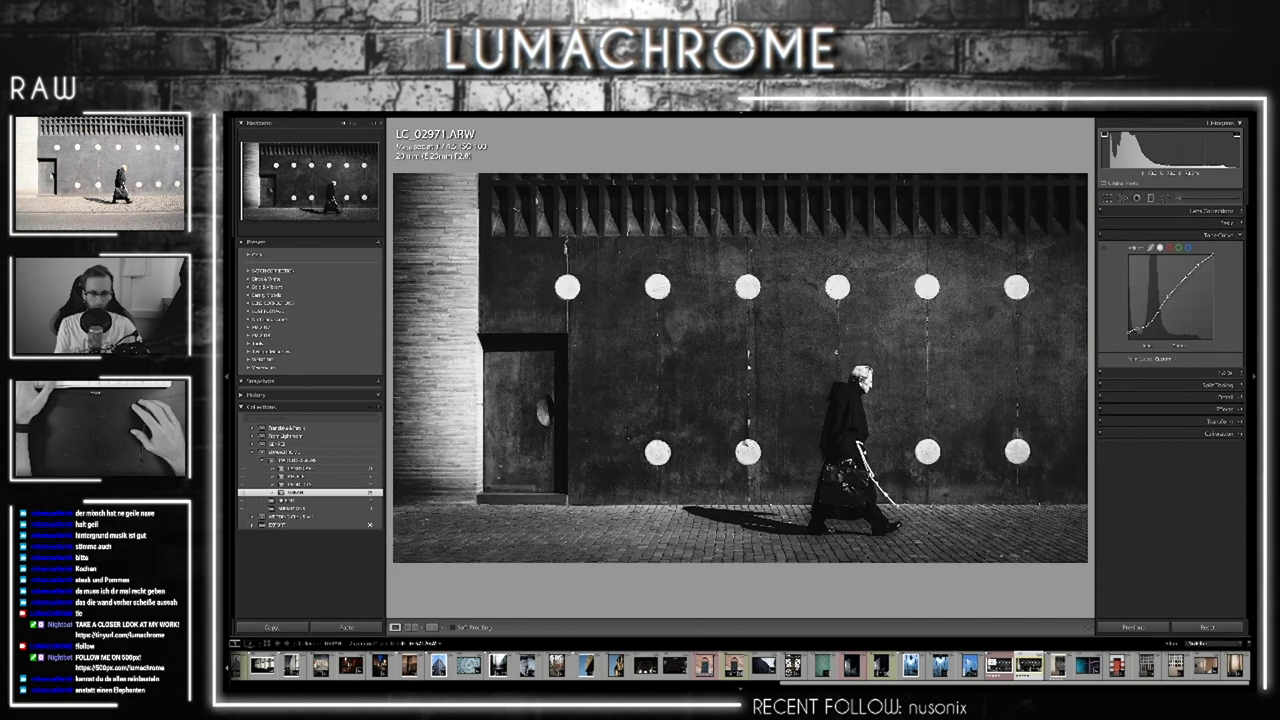
key("Right")
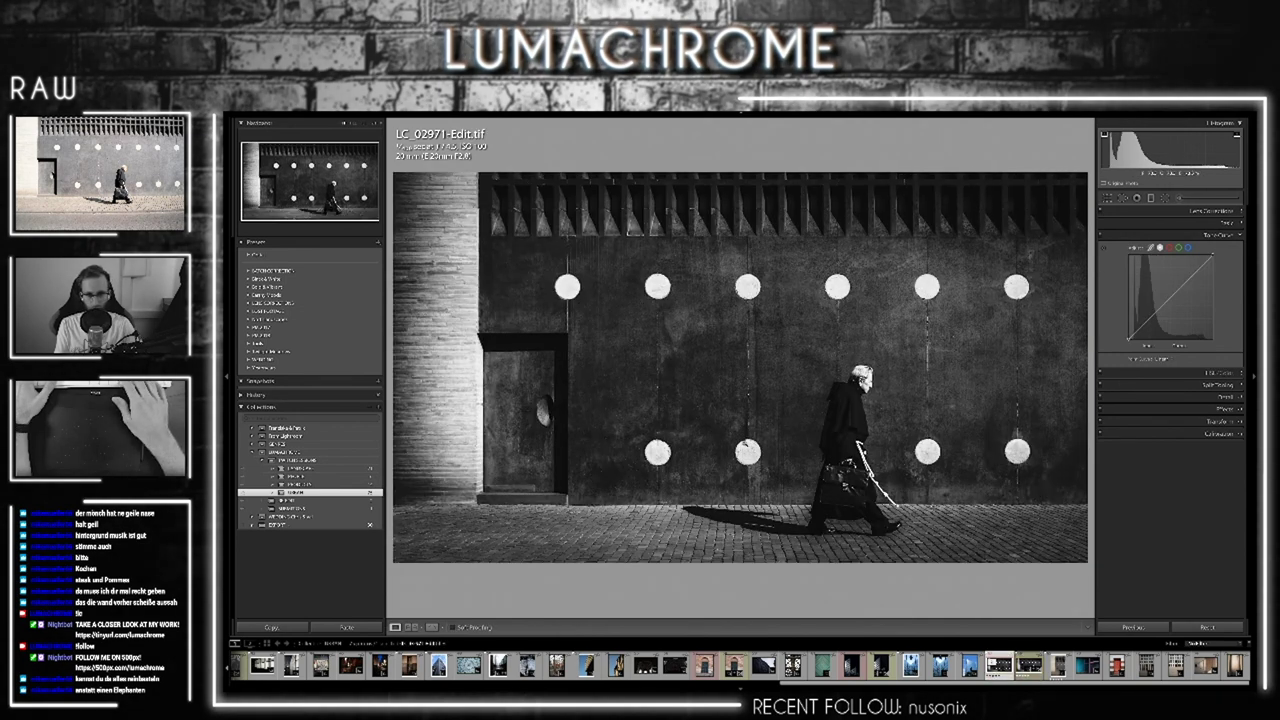